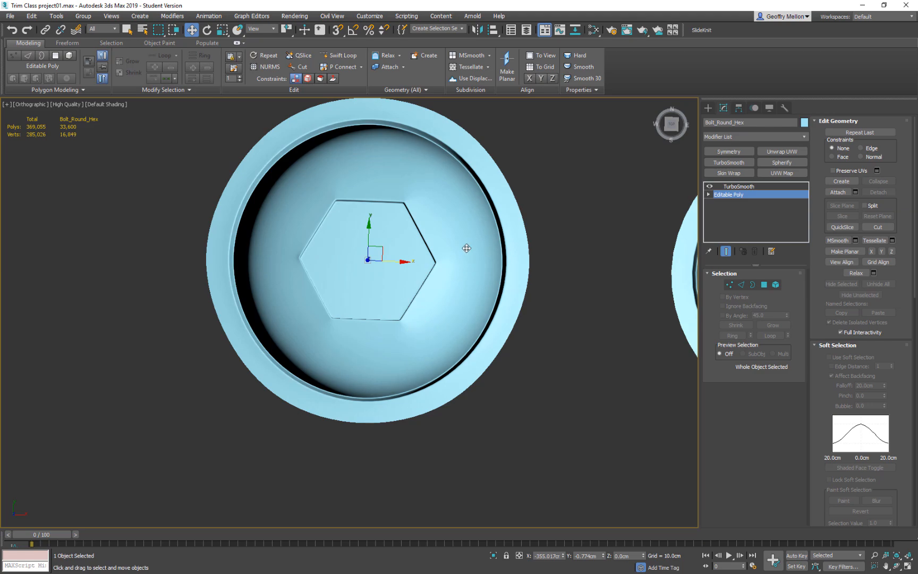
Examine the round bolt with the hexagonal recess and the neighbouring bolts from several angles.
mouse_move(420, 307)
middle_mouse_down("alt")
mouse_move(323, 232)
mouse_move(399, 215)
mouse_move(426, 296)
mouse_move(420, 315)
middle_mouse_up("alt")
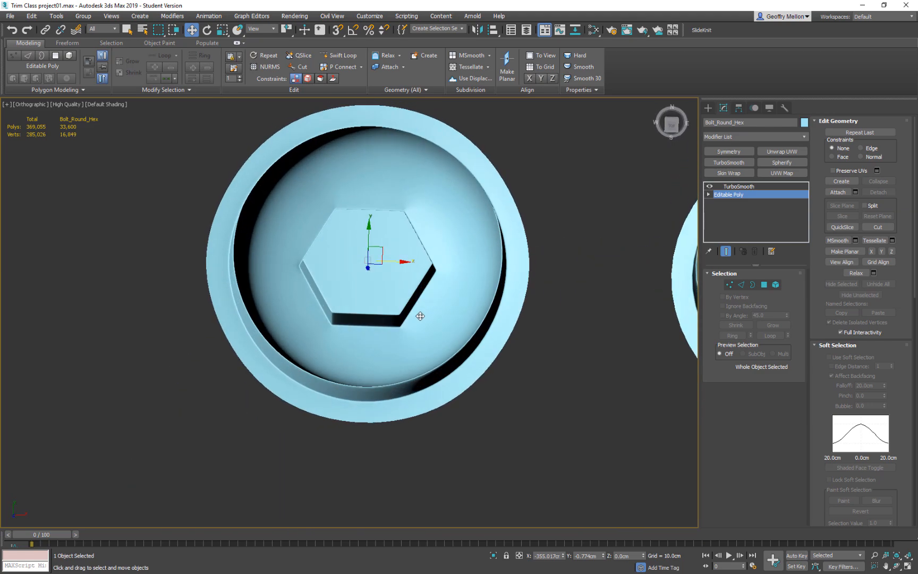
scroll(449, 290, "down", 8)
middle_click_drag(551, 299, 433, 294, "alt")
middle_click_drag(384, 260, 480, 272)
scroll(349, 290, "up", 8)
middle_click_drag(416, 308, 340, 291)
scroll(340, 291, "down", 7)
middle_click_drag(542, 327, 220, 294)
Try to convert the plain round bolt to an Editable Poly.
left_click(452, 282)
middle_click_drag(566, 265, 471, 293)
right_click(526, 275)
mouse_move(563, 372)
left_click(639, 377)
middle_click_drag(635, 381, 557, 335)
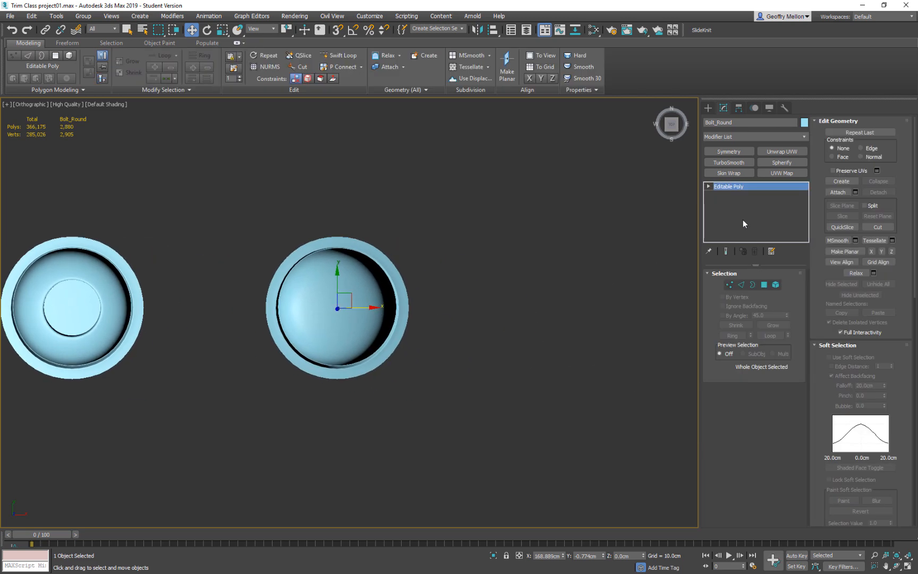
left_click(708, 108)
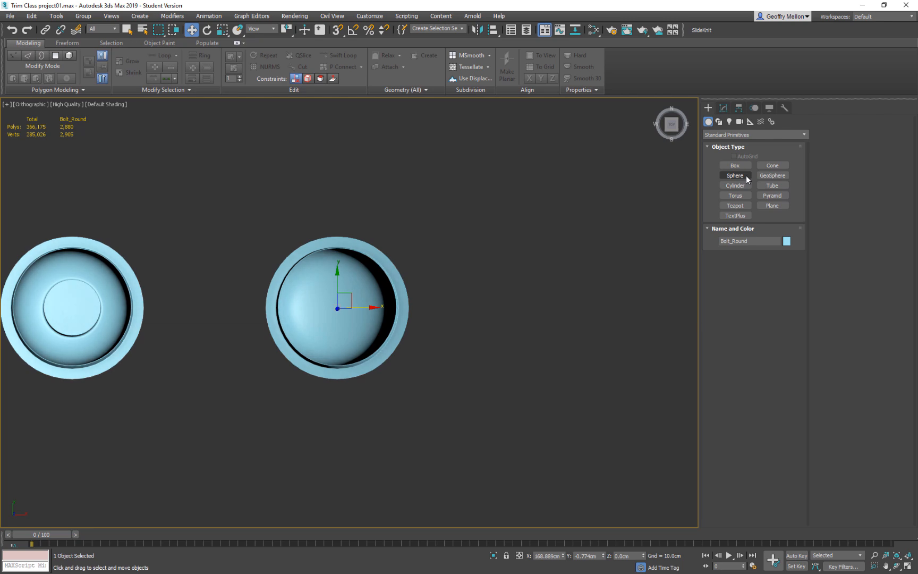
middle_click_drag(505, 313, 507, 298)
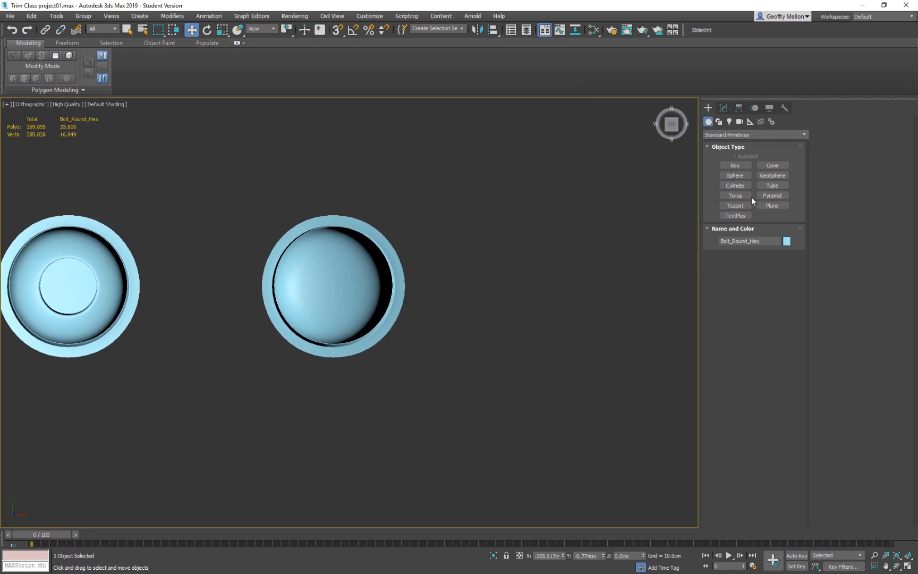
Clone the plain round bolt once as a copy, offset about 226 cm along the X axis.
left_click(723, 109)
left_click(367, 280)
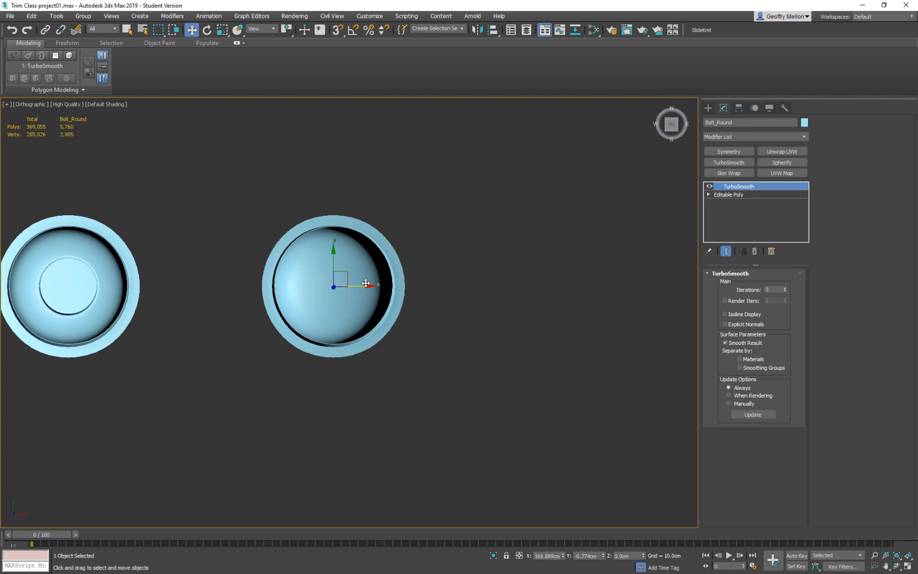
mouse_move(390, 300)
left_mouse_down("shift")
mouse_move(510, 309)
mouse_move(600, 300)
left_mouse_up("shift")
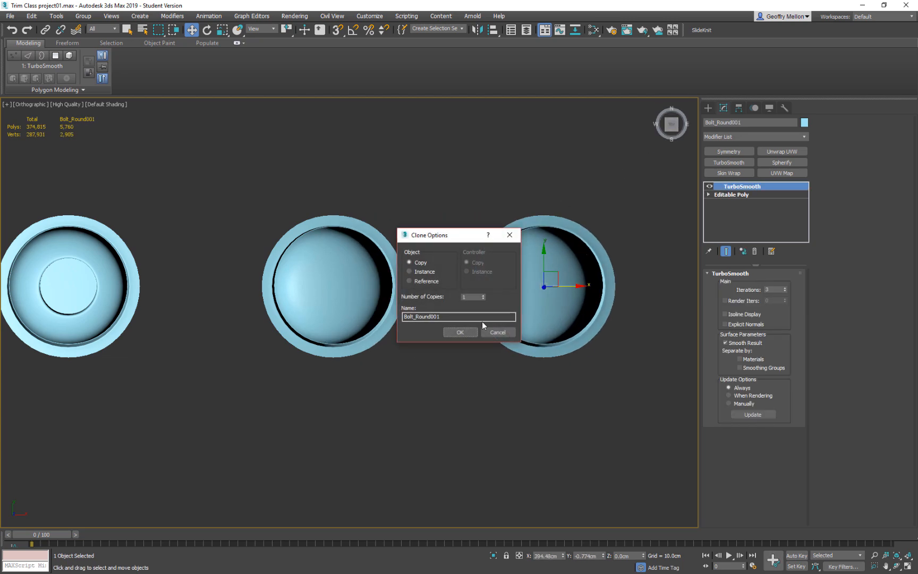
left_click(461, 334)
left_click(374, 306)
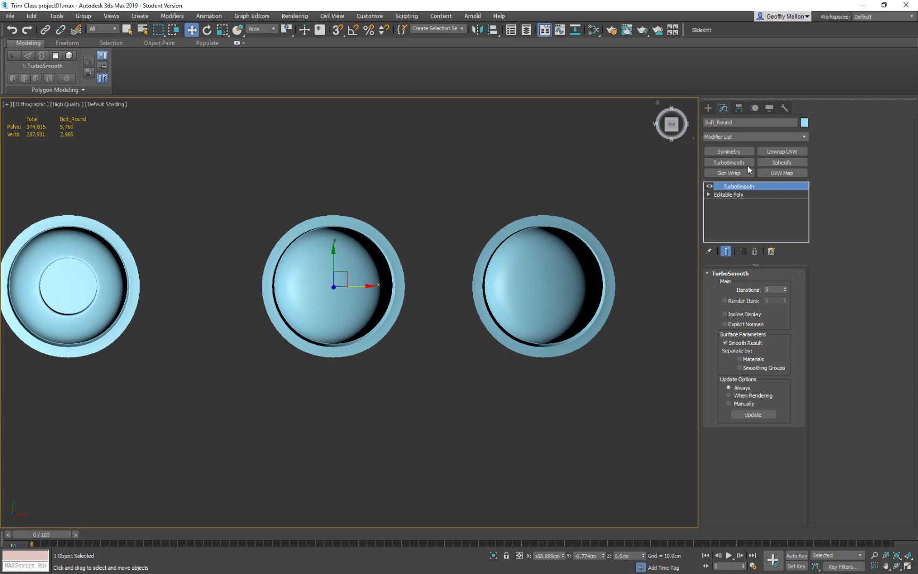
Draw a six-sided cylinder near the copied bolt's centre, about 54 cm in radius and 226 cm deep.
left_click(709, 108)
left_click(741, 185)
middle_click_drag(519, 282, 424, 279)
left_click_drag(419, 284, 424, 337)
left_click(439, 125)
key("w")
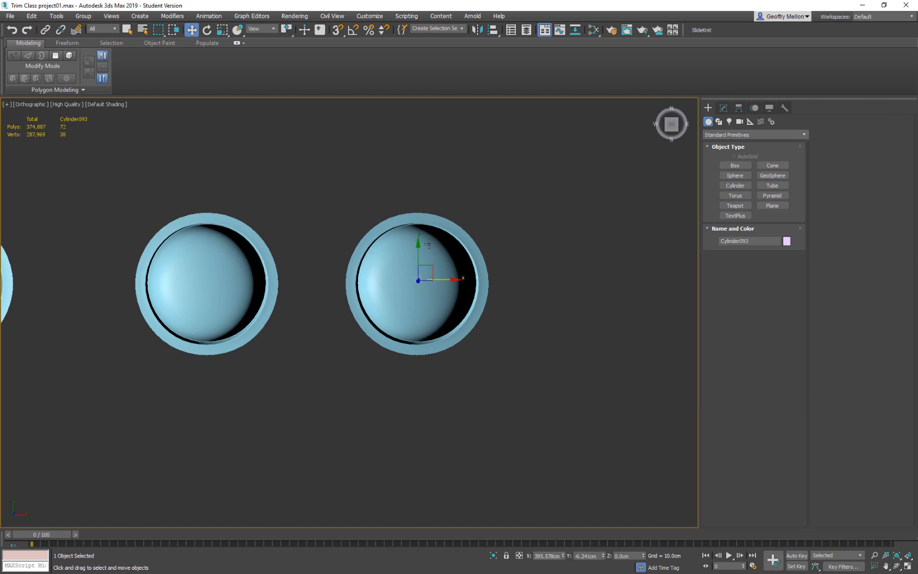
Turn on see-through display for the copied bolt.
left_click(219, 293)
left_click(463, 279)
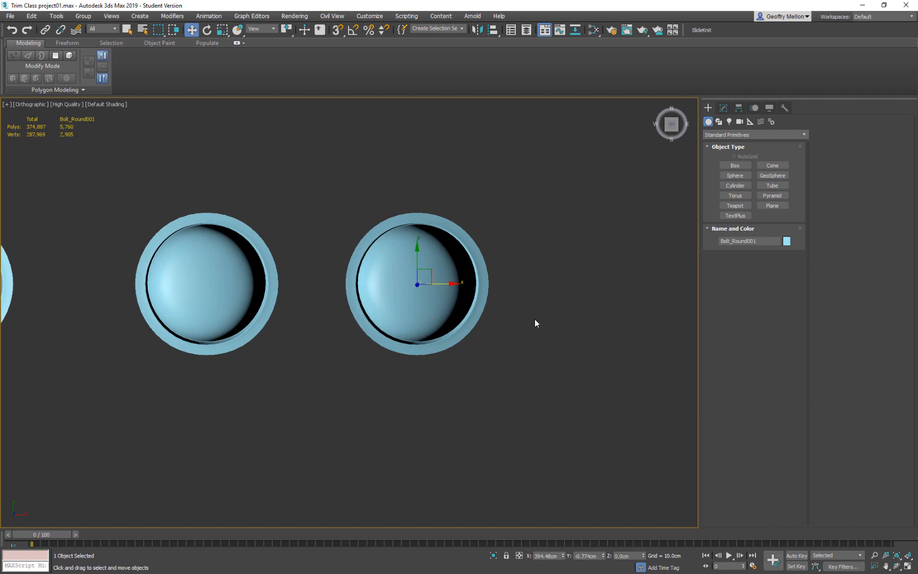
key("alt+x")
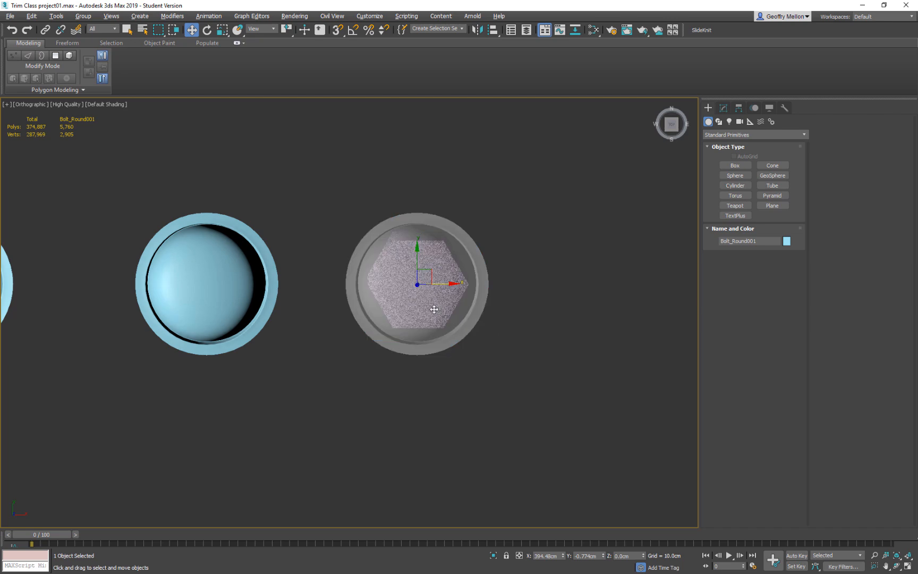
Raise the hexagonal cylinder along Z to about 165 cm so it passes up through the copied bolt.
scroll(457, 291, "up", 4)
middle_click_drag(475, 301, 440, 260, "alt")
left_click(476, 471)
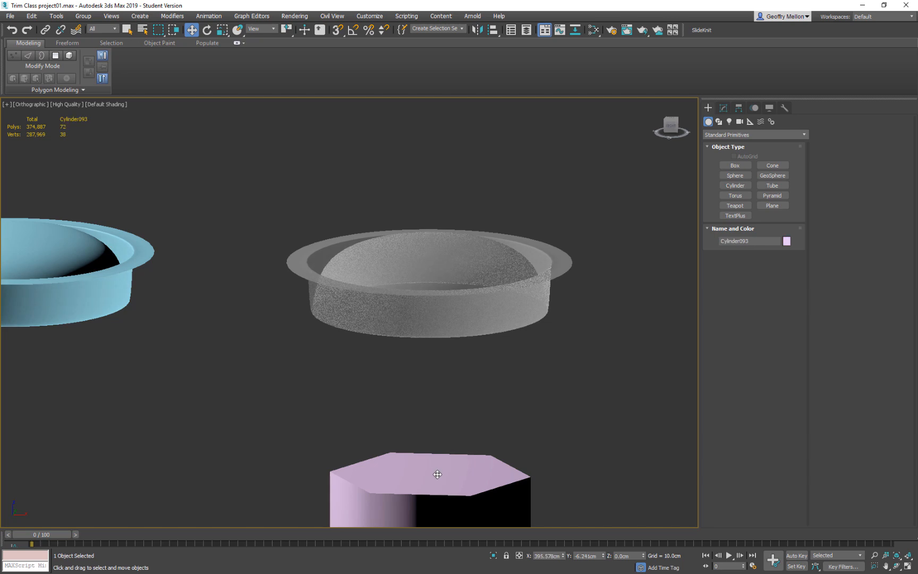
scroll(460, 394, "down", 5)
left_click_drag(459, 493, 481, 363)
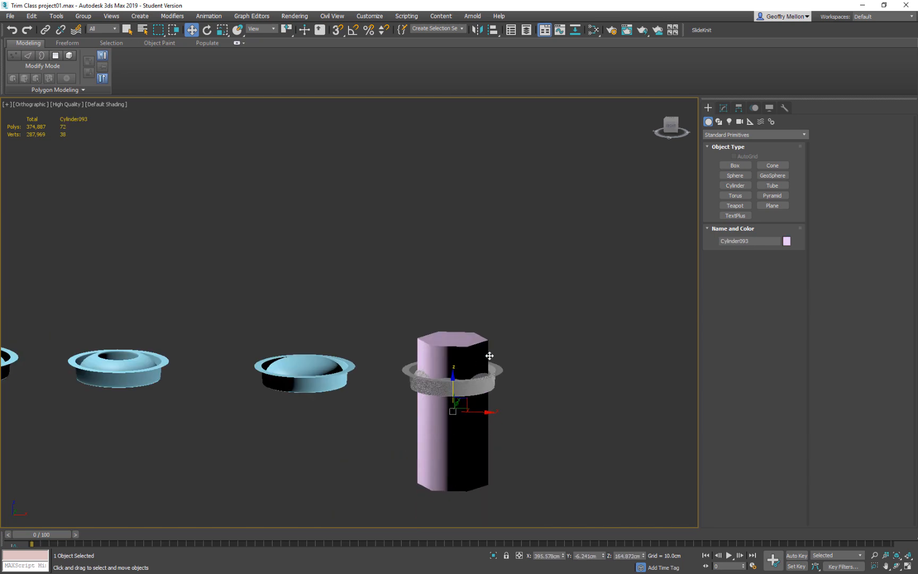
middle_click_drag(481, 363, 485, 407, "alt")
Try radii of 50 cm and 40 cm for the hexagonal cylinder.
key("t")
key("z")
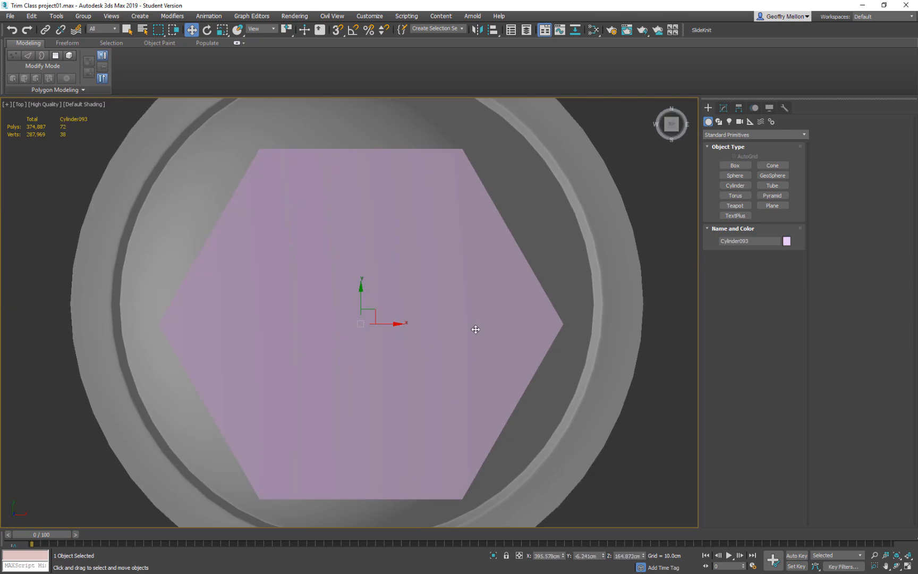
left_click(723, 108)
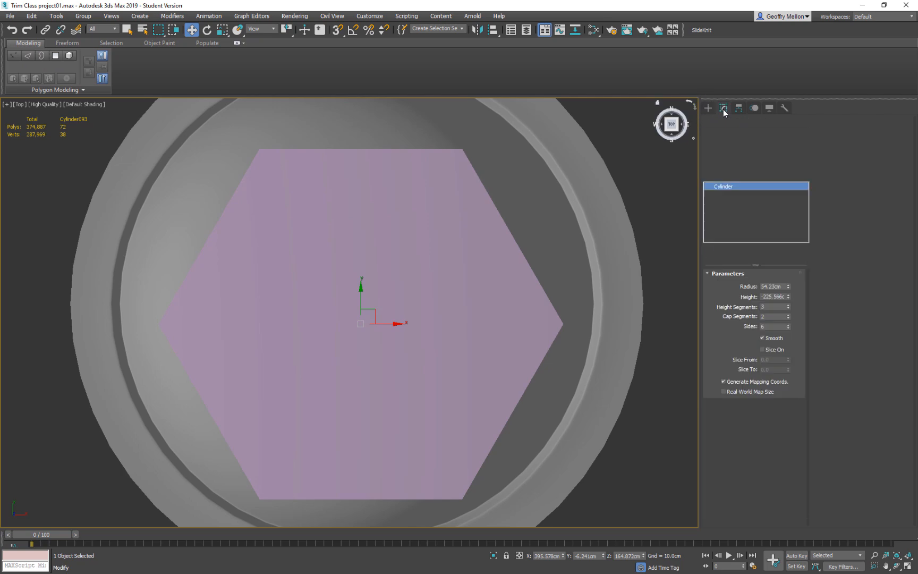
double_click(782, 287)
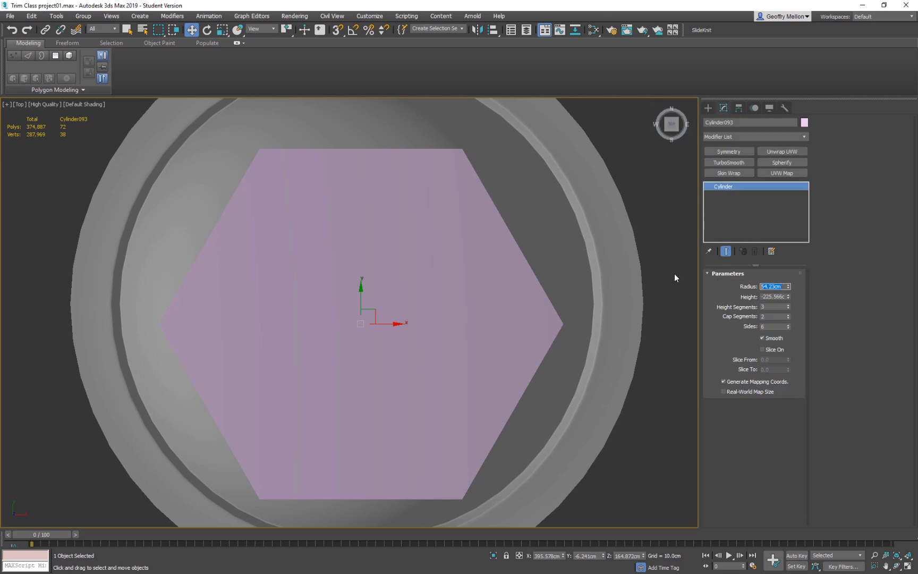
type("50")
key("Return")
type("40")
key("Return")
Set the hexagonal cylinder's height to 50 cm.
scroll(371, 340, "down", 5)
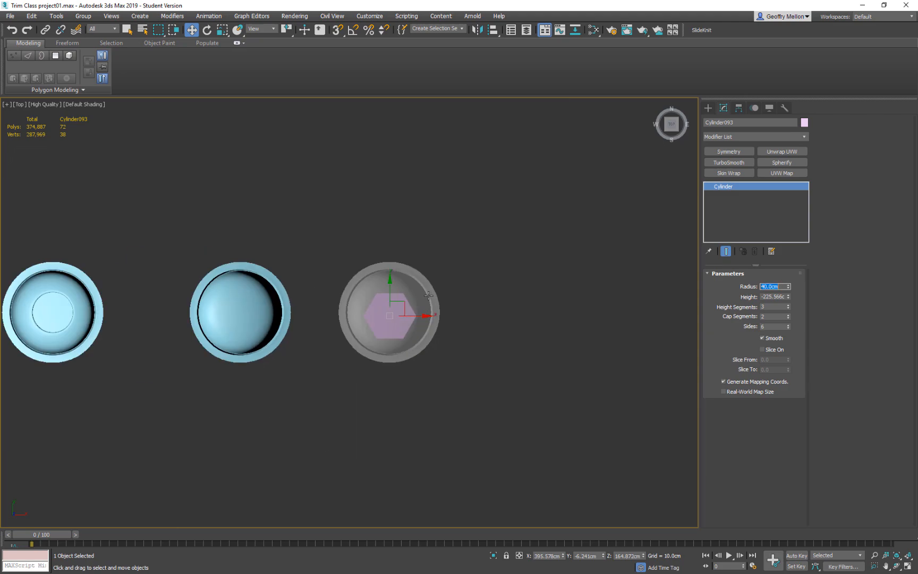
scroll(432, 300, "up", 1)
middle_click_drag(432, 300, 487, 308)
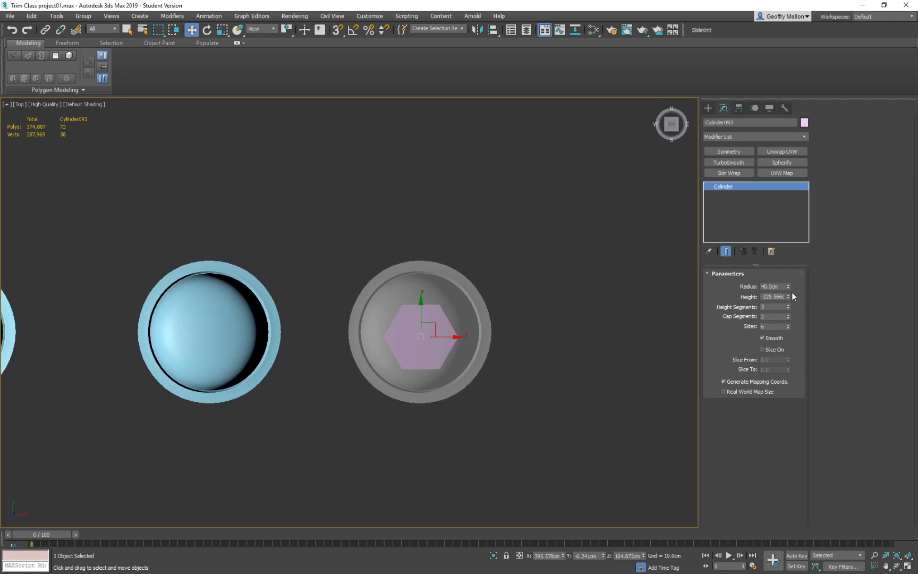
double_click(763, 296)
type("50")
key("Return")
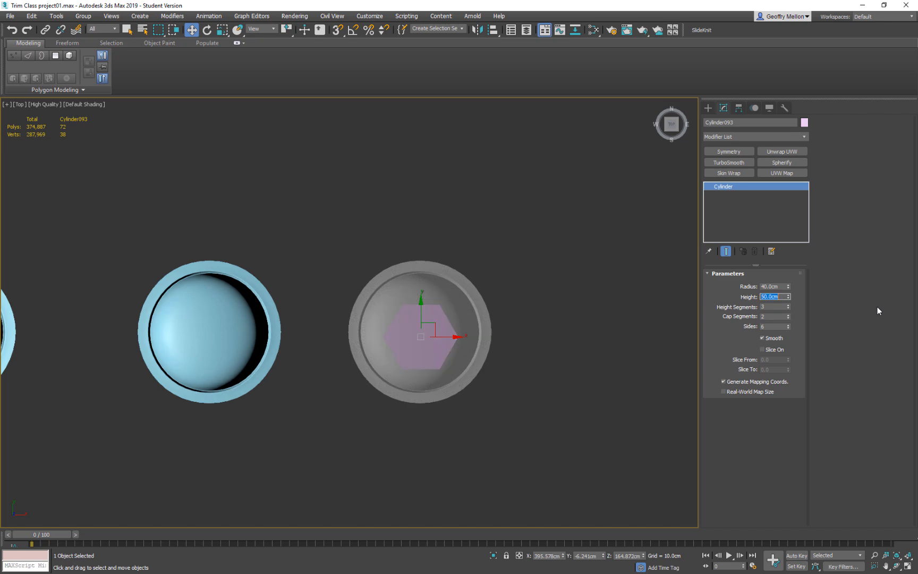
Reduce the hexagonal cylinder's radius to 35 cm after trying 25 cm.
double_click(783, 288)
type("25")
key("Return")
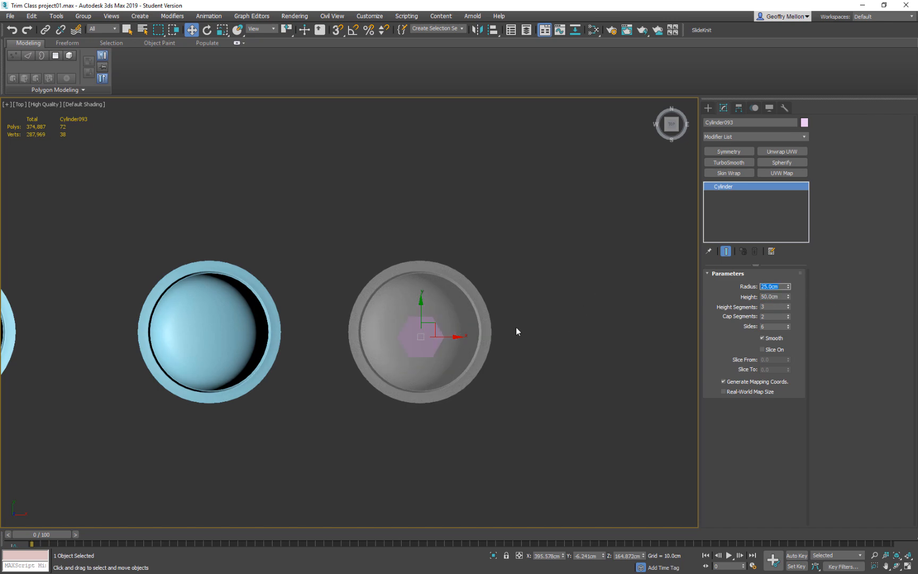
key("Return")
type("35")
key("Return")
Align the hexagonal cylinder's position to the copied bolt, matching pivot point to pivot point.
middle_click_drag(463, 316, 476, 315)
left_click(473, 313)
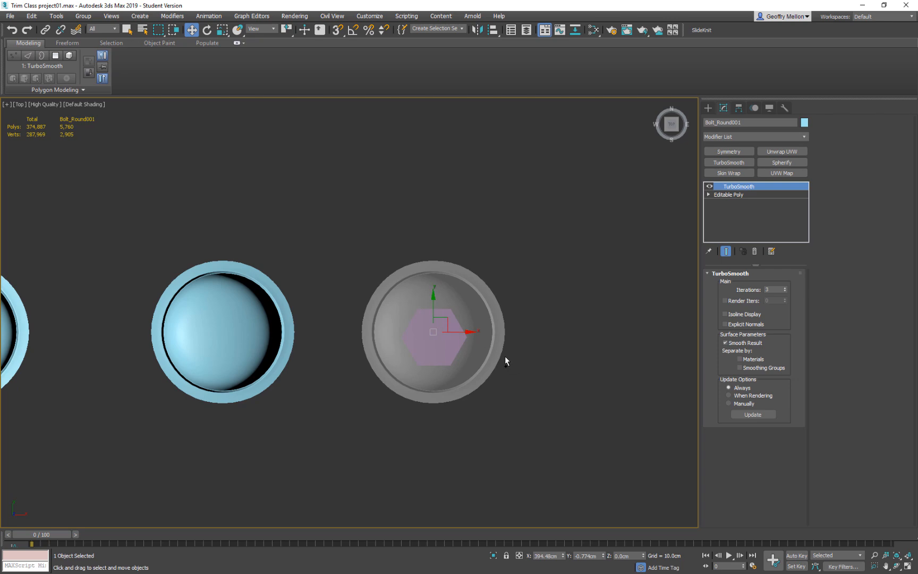
key("ctrl+z")
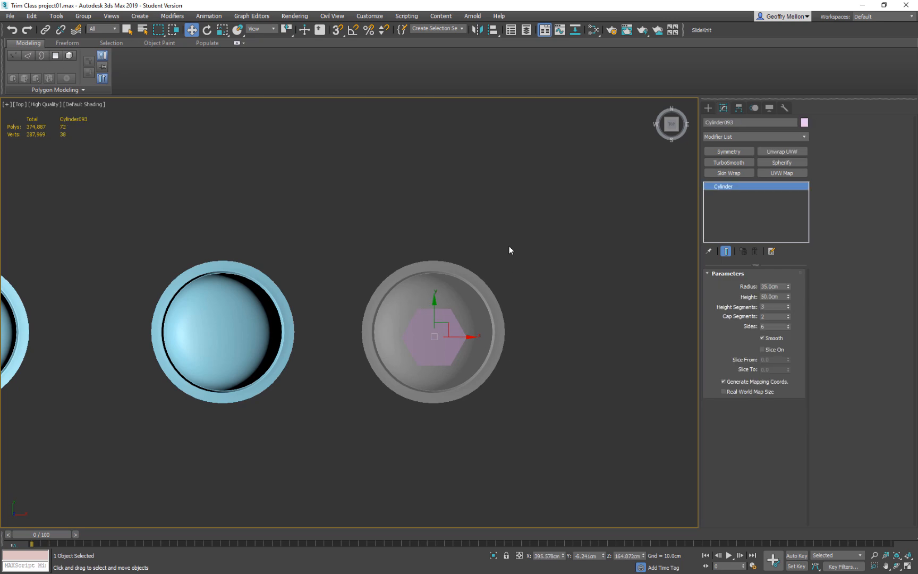
left_click(493, 29)
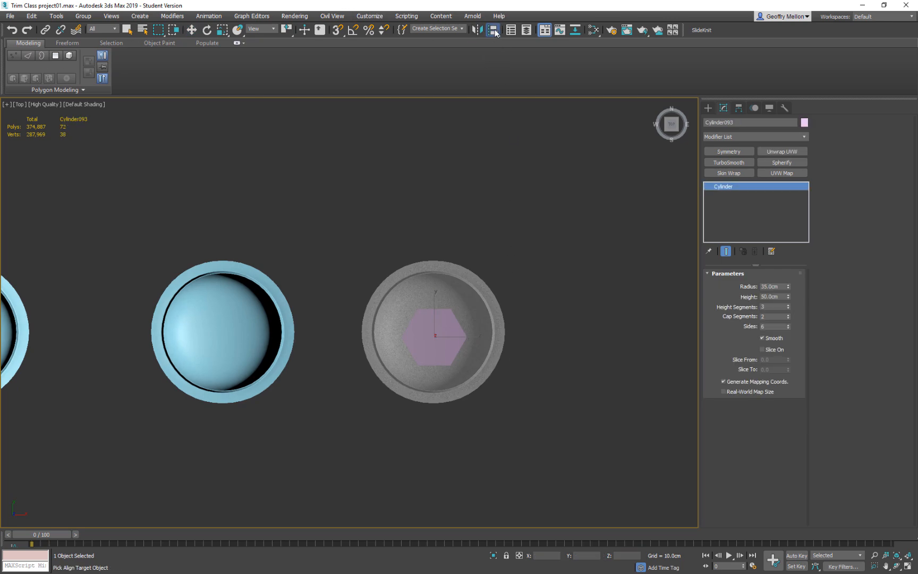
left_click(454, 295)
left_click_drag(454, 201, 542, 178)
left_click(506, 347)
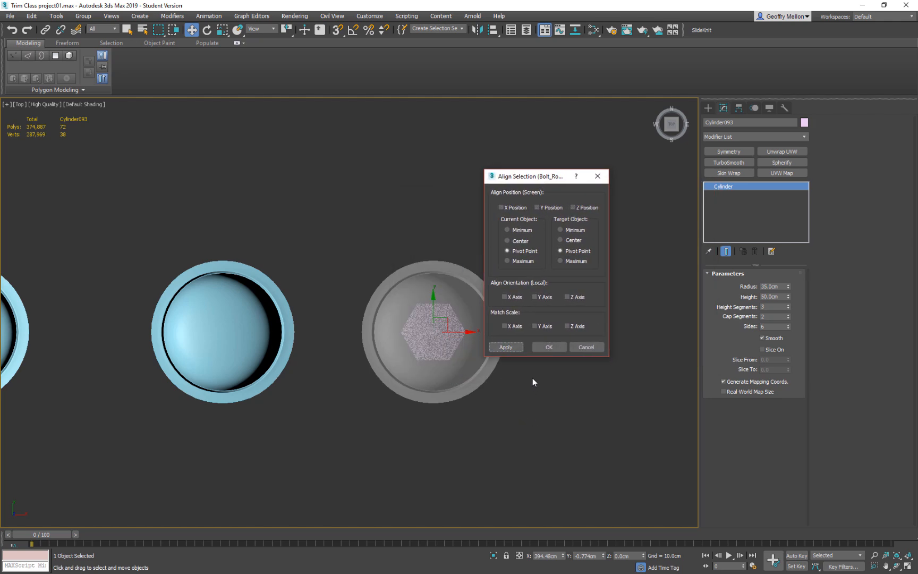
left_click(549, 347)
Raise the hexagonal cylinder along Z to about 87 cm so it cuts into the copied bolt's dome.
middle_click_drag(526, 344, 516, 308, "alt")
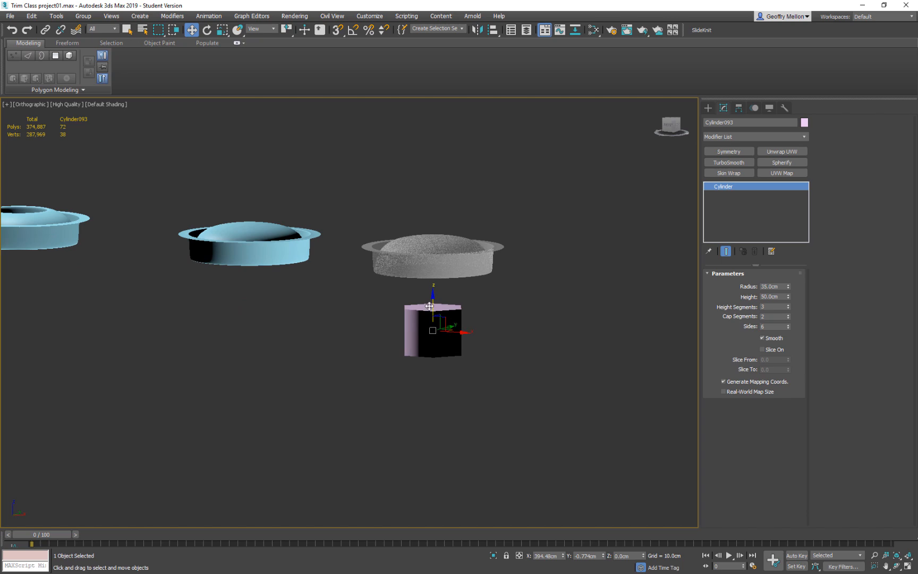
left_click_drag(429, 289, 429, 209)
mouse_move(478, 232)
middle_mouse_down()
mouse_move(488, 259)
mouse_move(469, 238)
middle_mouse_up()
key("super")
key("super")
middle_click_drag(522, 221, 582, 318, "alt")
Turn off see-through display for the copied bolt.
key("t")
key("z")
scroll(419, 286, "down", 5)
left_click(506, 238)
key("alt+x")
middle_click_drag(517, 290, 492, 304)
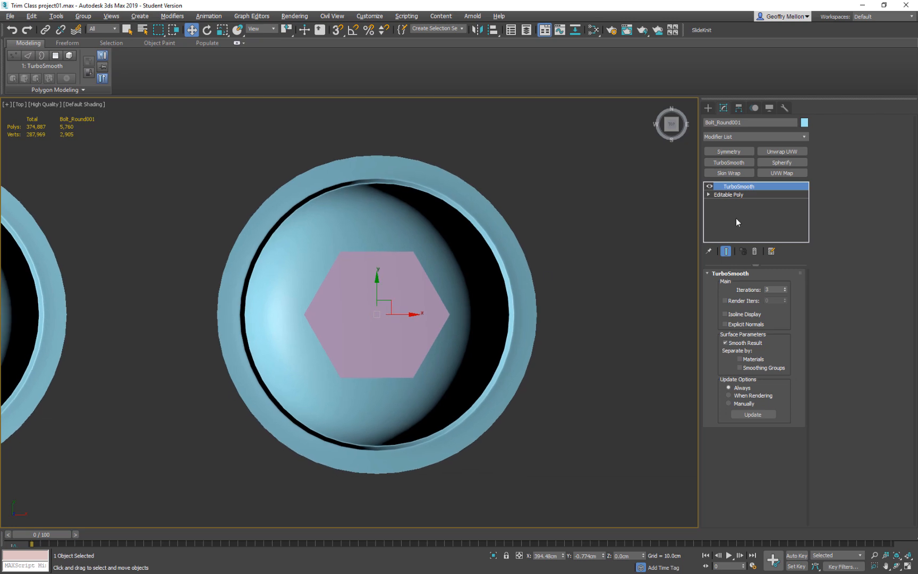
Convert the copied bolt to an Editable Poly.
right_click(576, 236)
mouse_move(601, 334)
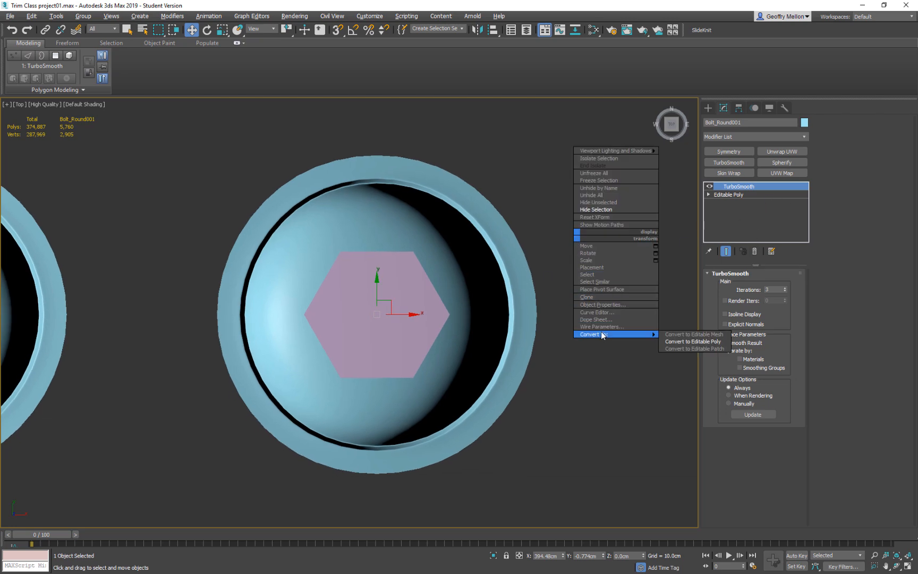
left_click(672, 343)
middle_click_drag(498, 290, 477, 287)
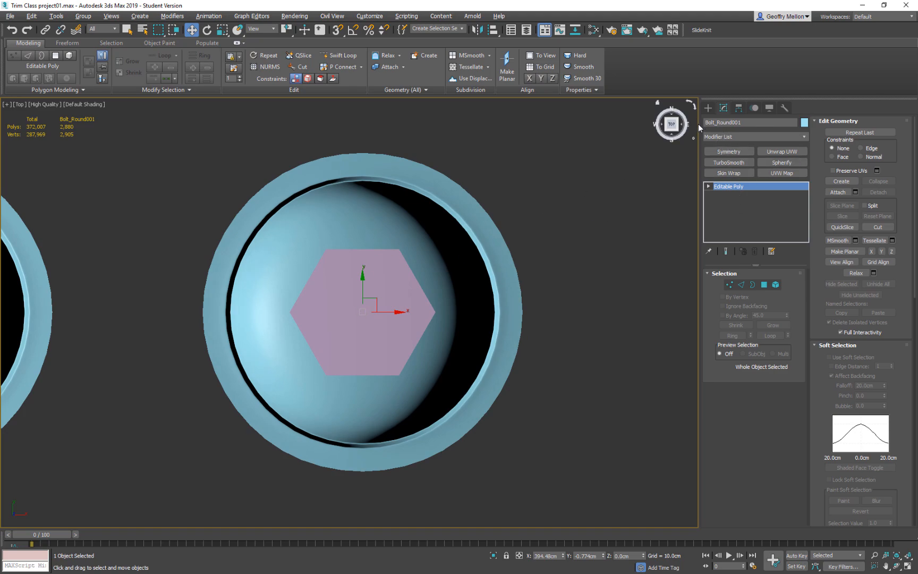
Try to subtract the hexagonal cylinder from the copied bolt with a ProBoolean compound object.
left_click(707, 108)
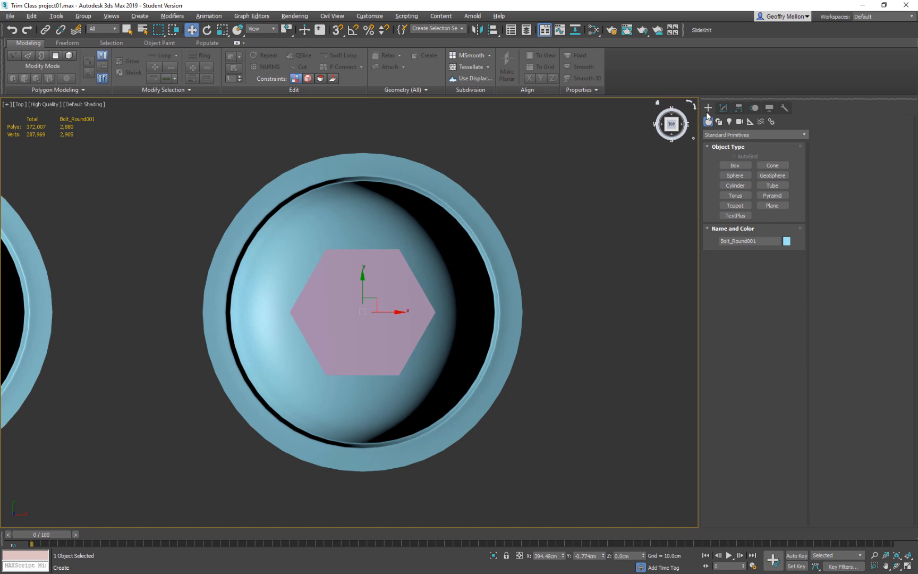
left_click(727, 134)
left_click(728, 161)
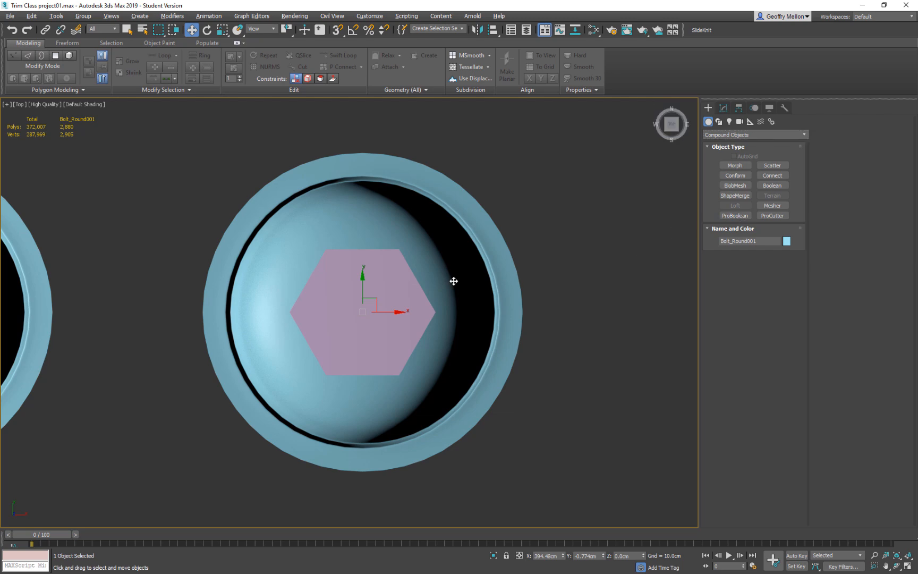
key("ctrl+shift+s")
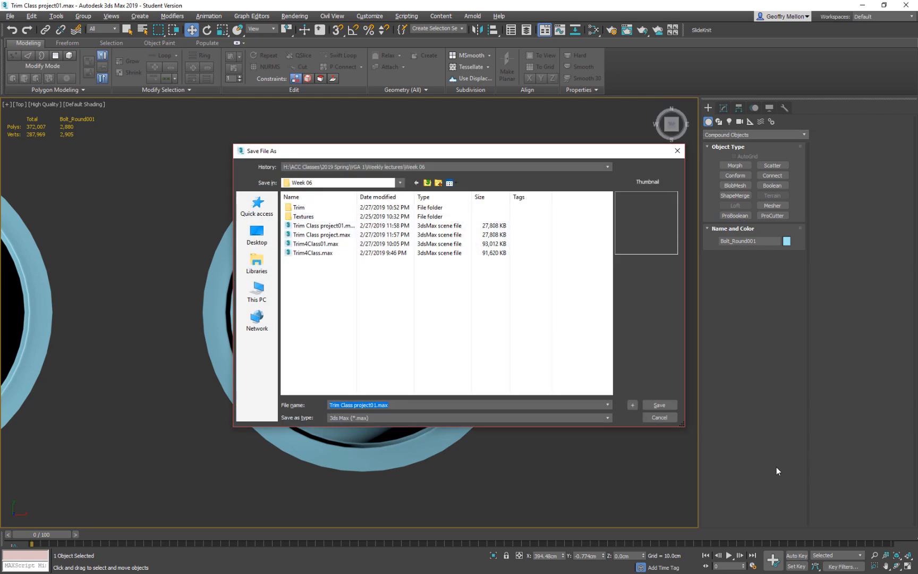
left_click(659, 417)
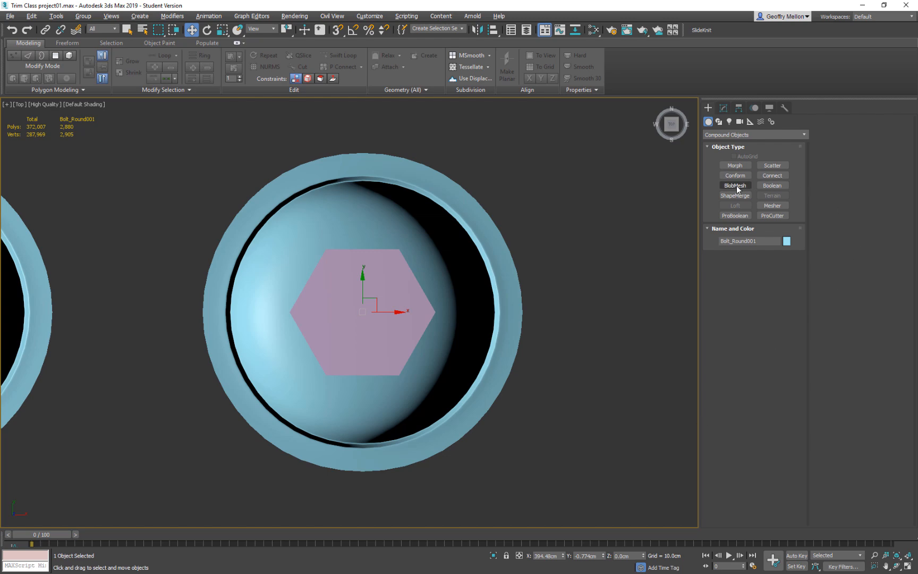
left_click(733, 216)
left_click(752, 270)
left_click(416, 311)
middle_click_drag(572, 322, 574, 257, "alt")
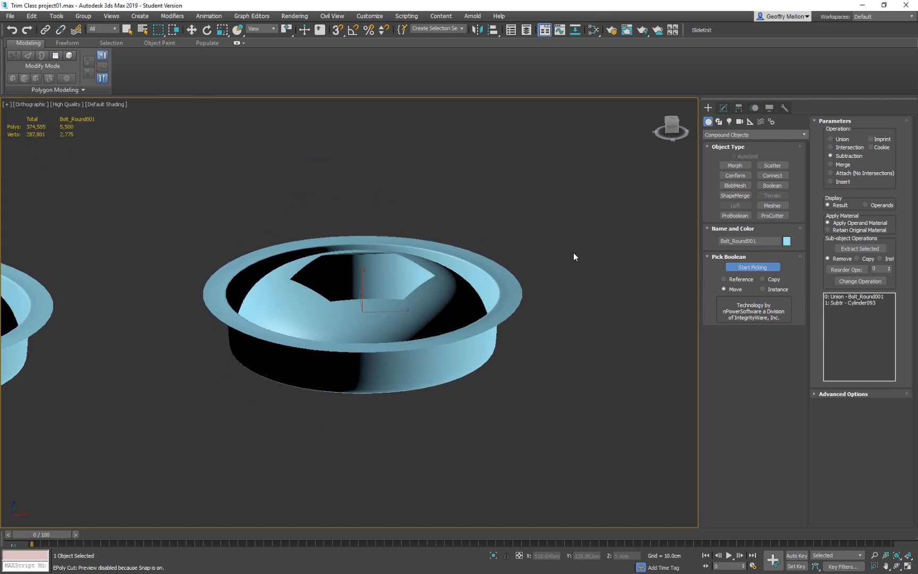
key("ctrl+z")
key("ctrl+z")
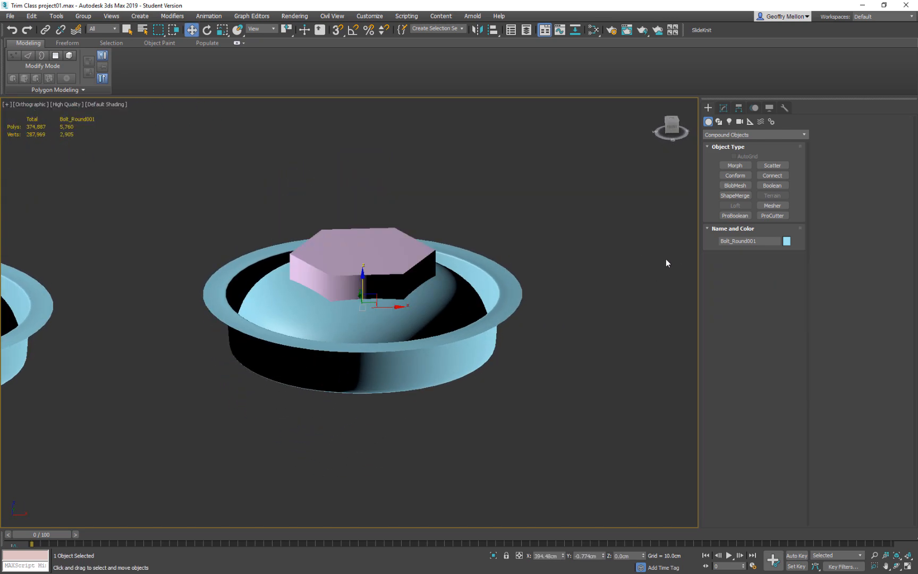
Show the mesh edges and try changing the hexagonal cylinder's number of sides.
left_click(402, 259)
key("F4")
middle_click_drag(534, 258, 621, 260, "alt")
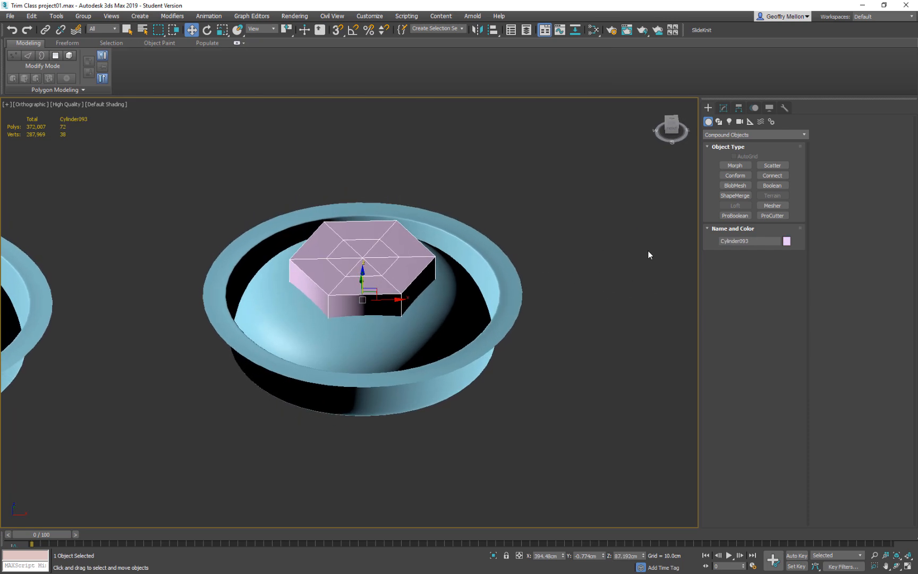
left_click(723, 108)
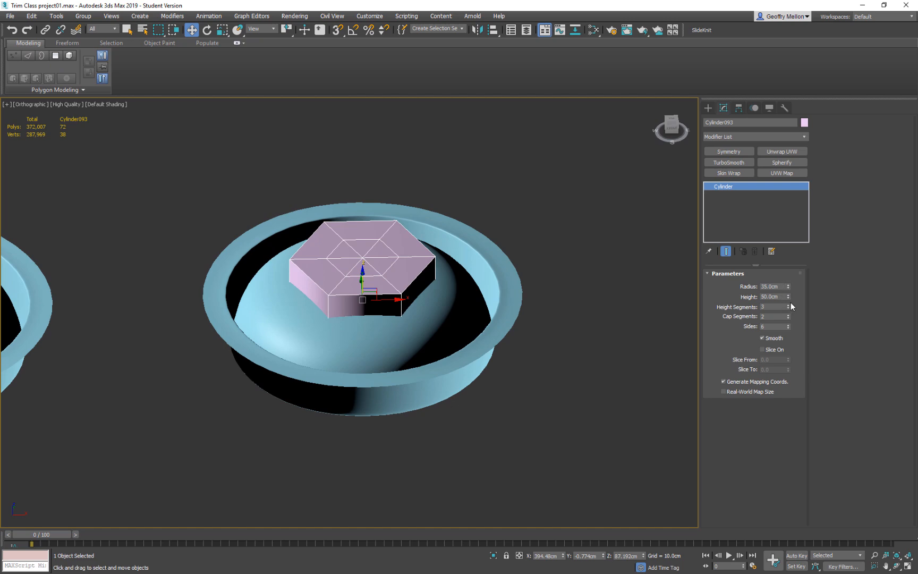
left_click_drag(788, 324, 789, 291)
key("ctrl+z")
Subtract the hexagonal cylinder from the copied bolt with a ProBoolean compound object.
middle_click_drag(672, 247, 599, 275, "alt")
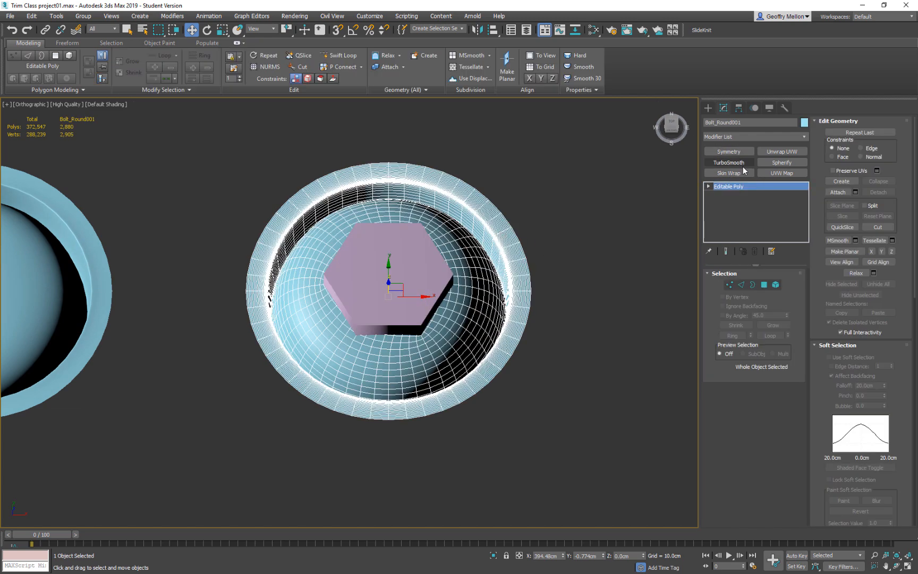
left_click(708, 108)
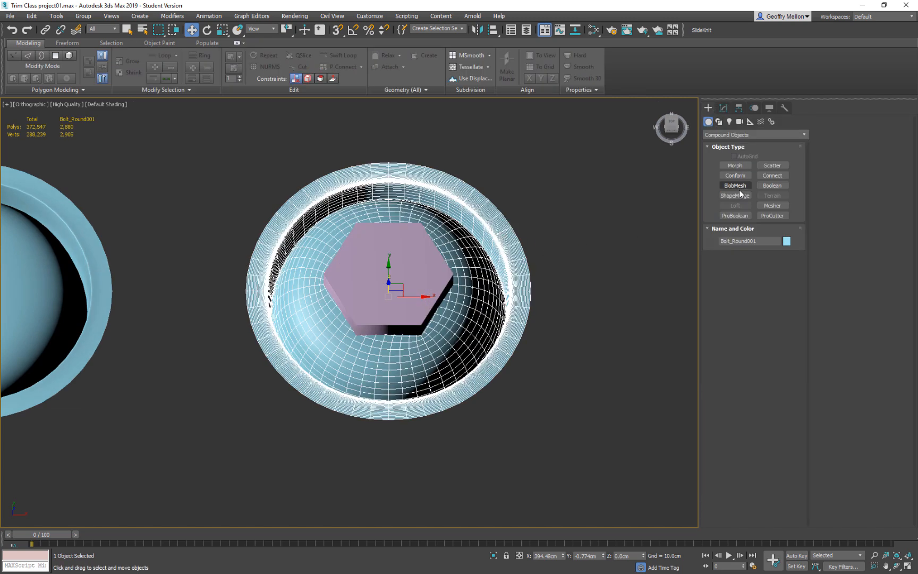
left_click(735, 215)
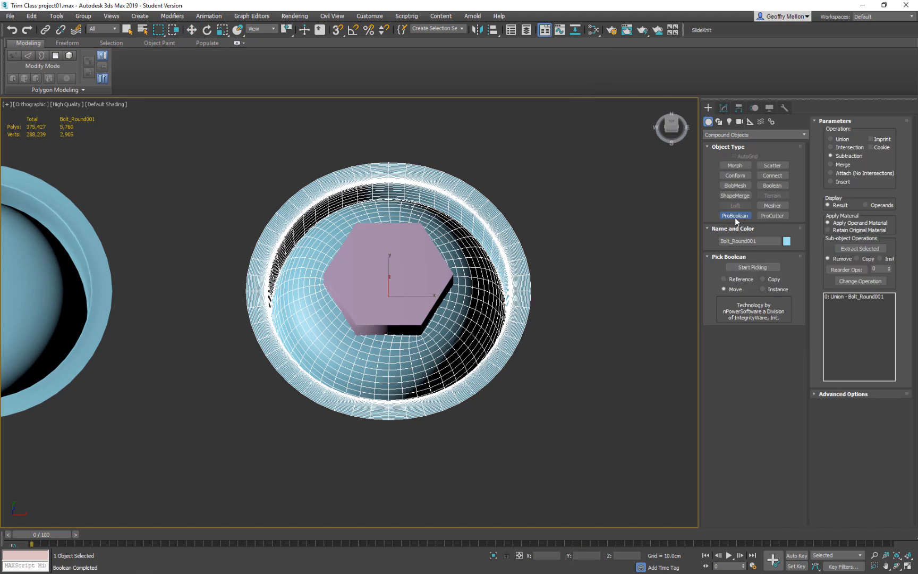
left_click(752, 267)
left_click(421, 297)
Examine the hexagonal recess and the mesh edges around its rim from several angles.
middle_click_drag(586, 290, 588, 320, "alt")
scroll(428, 234, "up", 5)
middle_click_drag(456, 291, 434, 324, "alt")
scroll(434, 319, "down", 6)
scroll(431, 308, "up", 3)
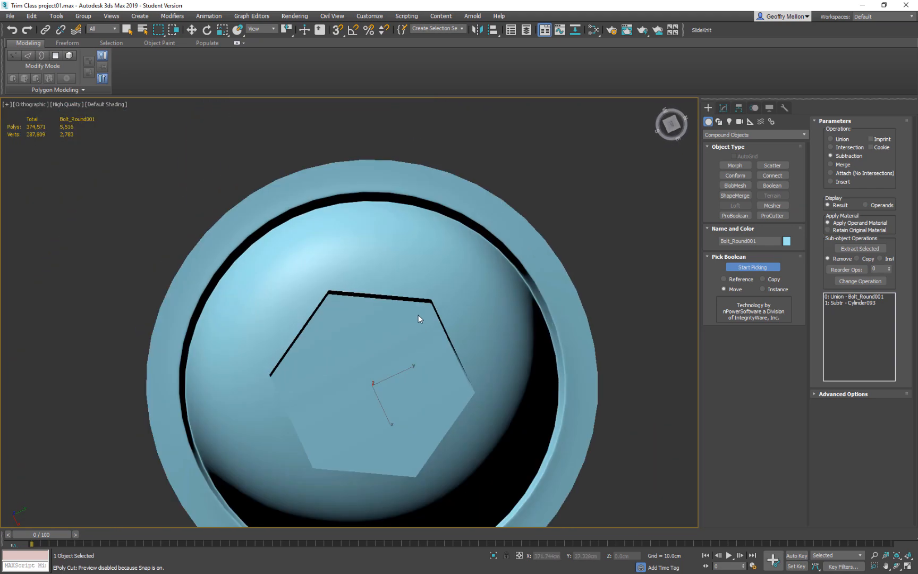
scroll(367, 286, "down", 5)
middle_click_drag(269, 159, 536, 362)
scroll(467, 193, "down", 1)
middle_click_drag(452, 133, 460, 286)
scroll(462, 287, "up", 7)
scroll(514, 306, "down", 1)
scroll(517, 308, "down", 3)
middle_click_drag(575, 382, 398, 191)
scroll(564, 408, "down", 1)
middle_click_drag(564, 412, 430, 221)
middle_click_drag(464, 365, 454, 201)
scroll(491, 361, "up", 5)
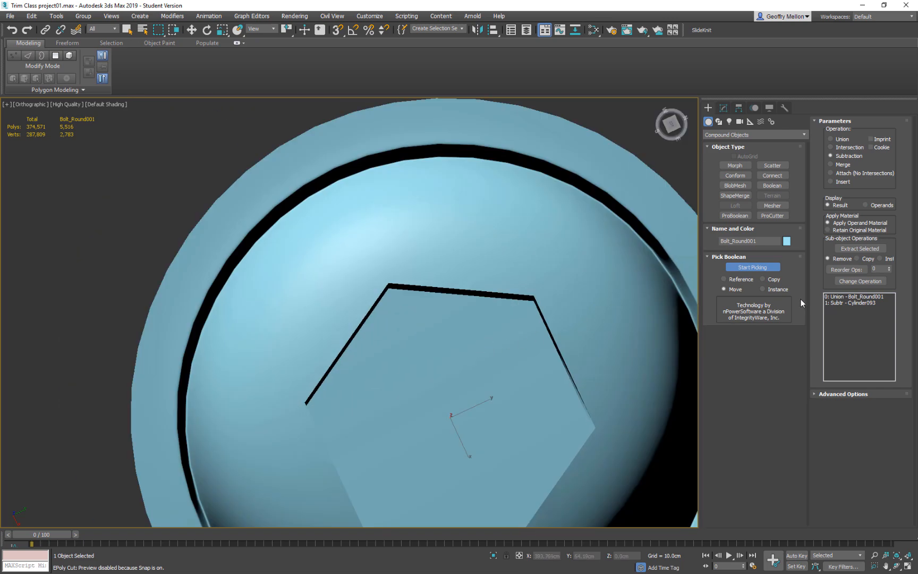
key("F4")
mouse_move(494, 412)
middle_mouse_down("alt")
mouse_move(516, 385)
mouse_move(534, 404)
mouse_move(557, 398)
mouse_move(573, 373)
middle_mouse_up("alt")
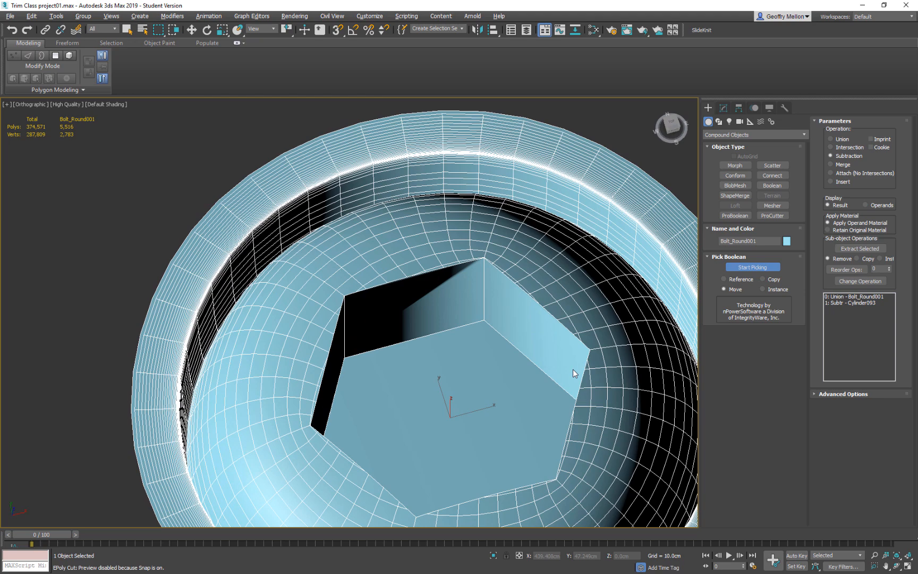
middle_click_drag(573, 369, 545, 304)
scroll(567, 344, "up", 4)
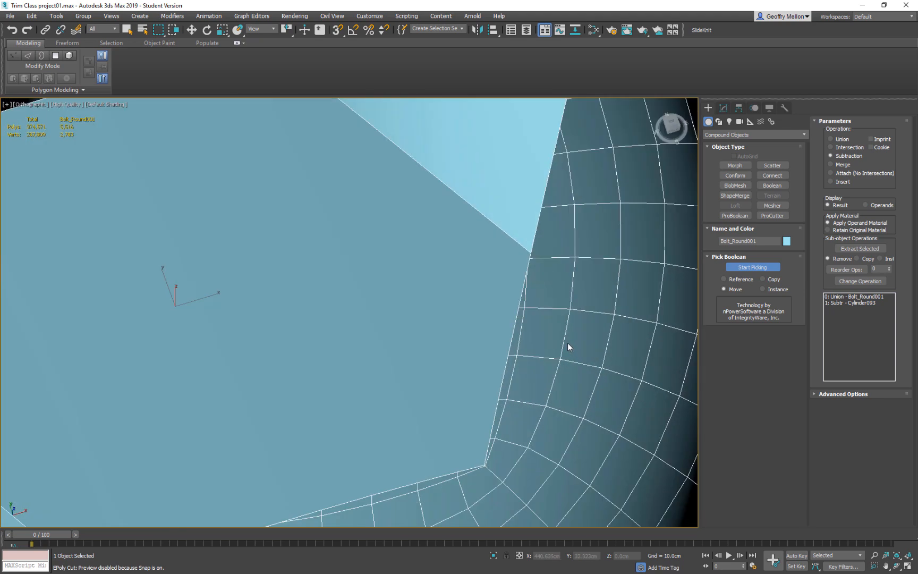
Convert the bolt with the hexagonal recess to an Editable Poly.
key("w")
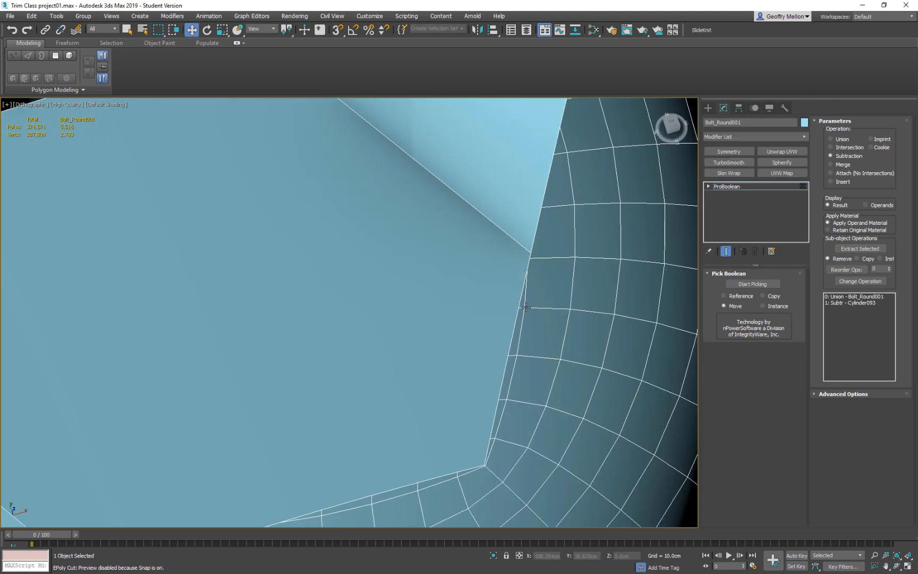
right_click(464, 383)
mouse_move(510, 469)
left_click(577, 477)
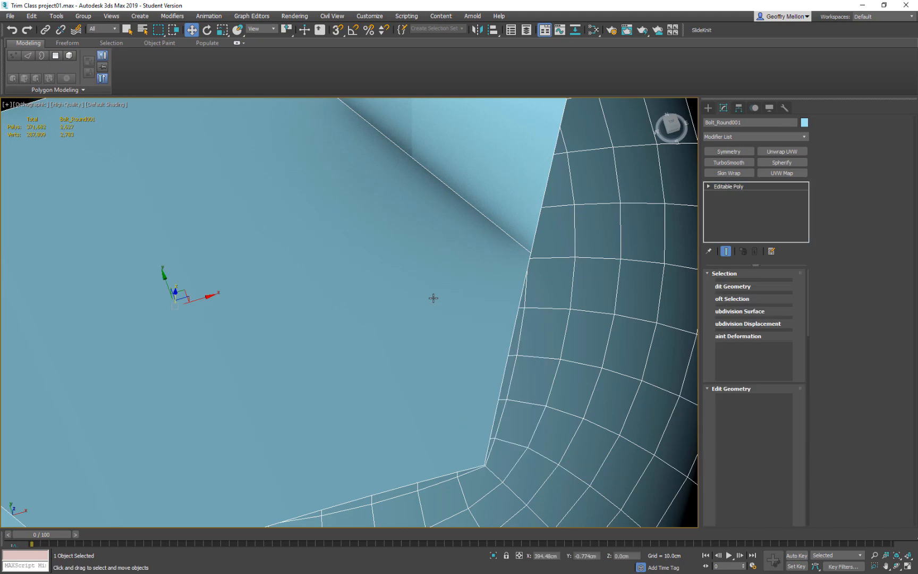
In vertex editing, target-weld the first loose dome vertices onto the adjacent vertices along one side of the hexagonal recess rim.
scroll(451, 297, "down", 10)
middle_click_drag(450, 298, 331, 264, "alt")
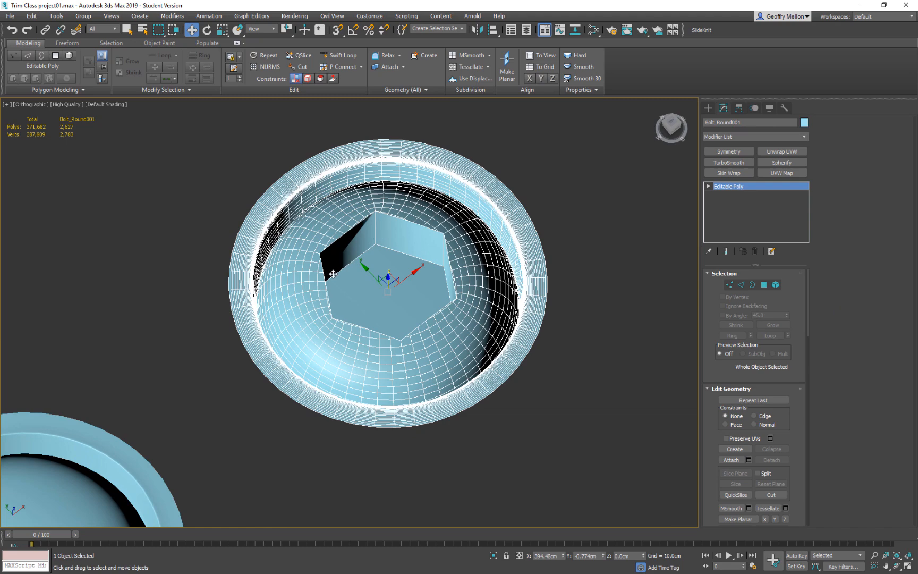
middle_click_drag(437, 306, 468, 319, "alt")
scroll(473, 317, "up", 10)
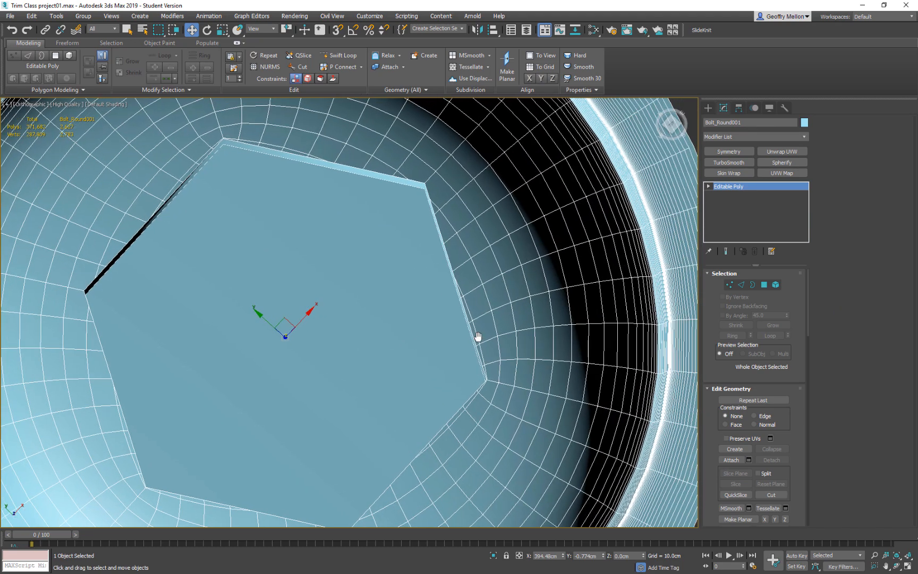
key("1")
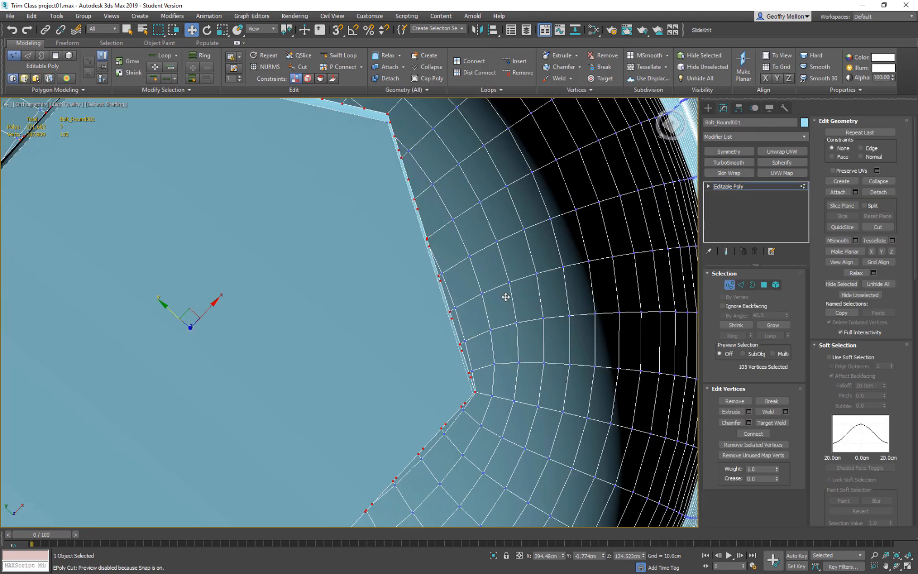
right_click(503, 294)
left_click(490, 357)
middle_click_drag(441, 311, 514, 322, "alt")
middle_click_drag(514, 321, 664, 426)
middle_click_drag(395, 186, 442, 301)
scroll(453, 299, "up", 4)
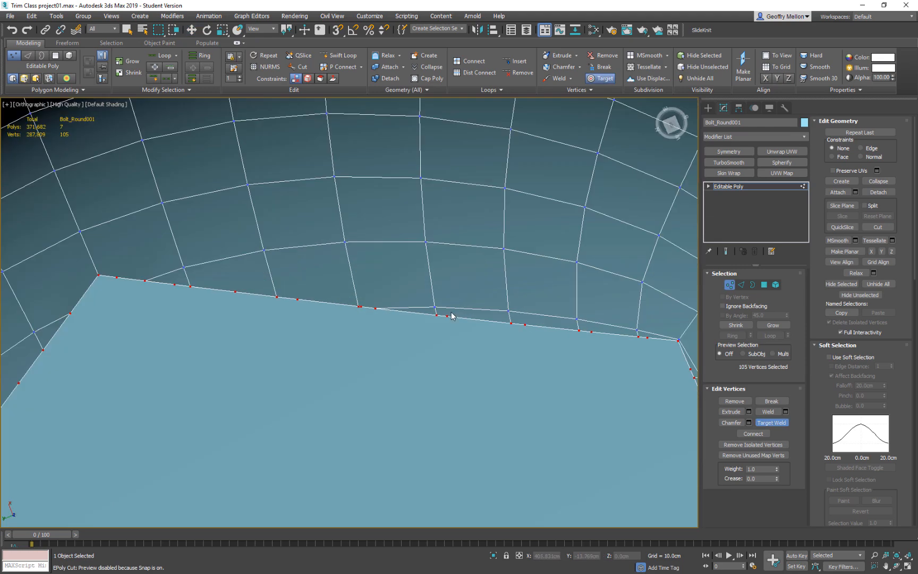
left_click(437, 315)
left_click(510, 323)
Target-weld the loose vertices approaching and just past the corner of the recess onto the hexagon's edge.
middle_click_drag(610, 345, 473, 336)
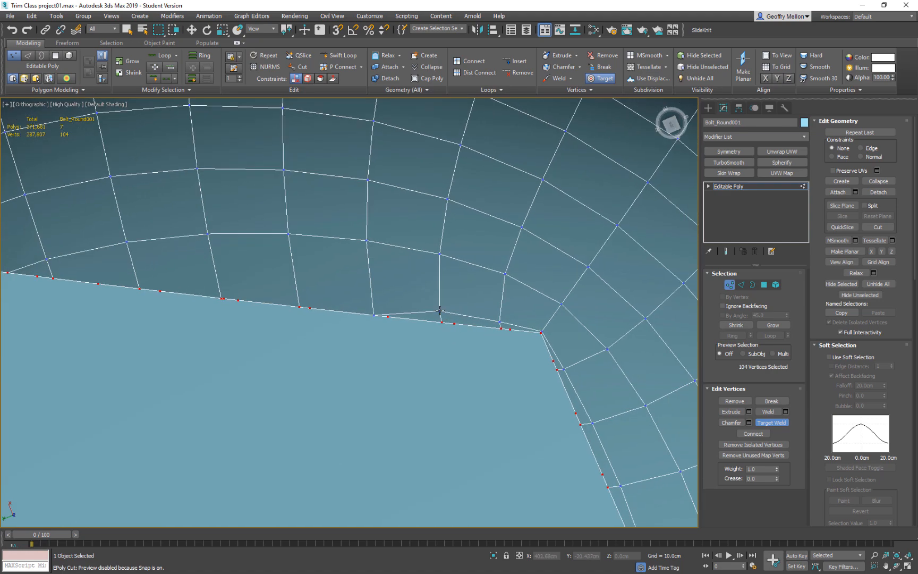
left_click(442, 322)
left_click(499, 329)
middle_click_drag(570, 370, 503, 310)
left_click(489, 310)
left_click(510, 365)
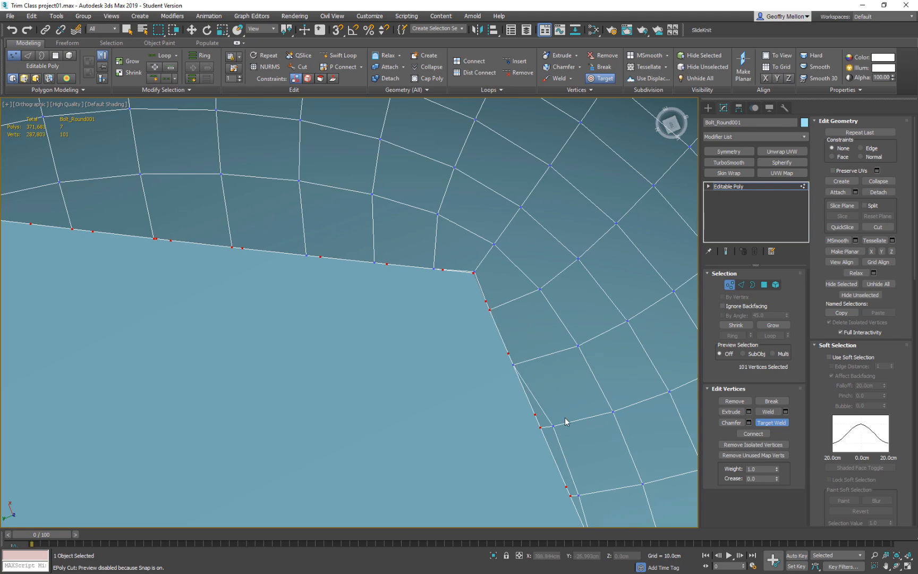
Target-weld the doubled vertices midway along the next side of the recess onto the hexagon's edge.
middle_click_drag(560, 437, 546, 344)
left_click(539, 332)
left_click(524, 333)
scroll(523, 333, "up", 2)
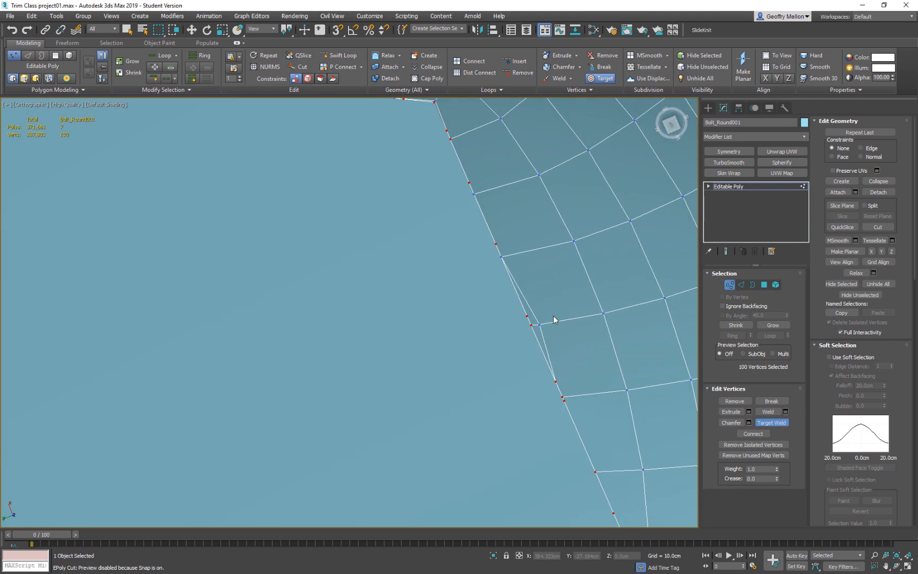
left_click(531, 325)
left_click(531, 324)
middle_click_drag(565, 346, 451, 242)
Target-weld the loose vertices along the following side of the recess, down to its corner.
scroll(526, 337, "down", 2)
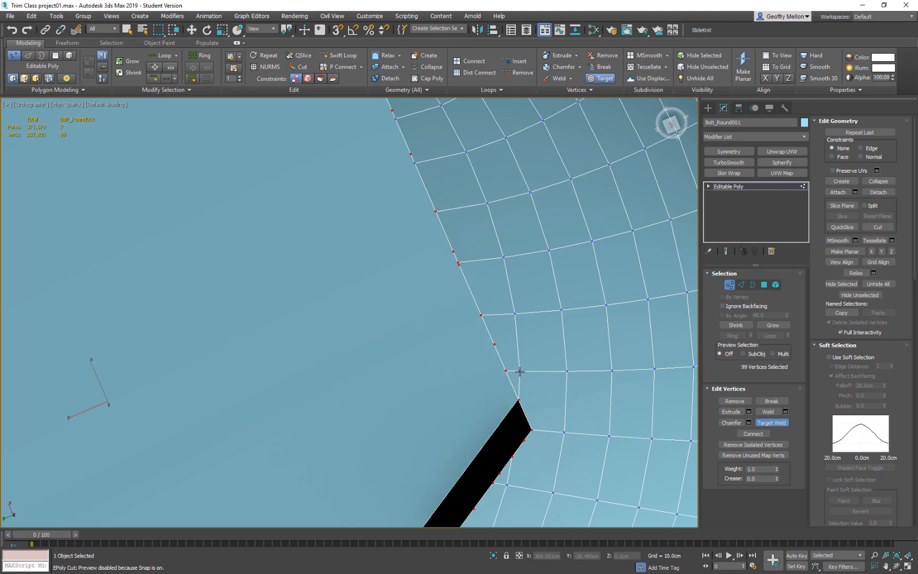
scroll(533, 406, "down", 3)
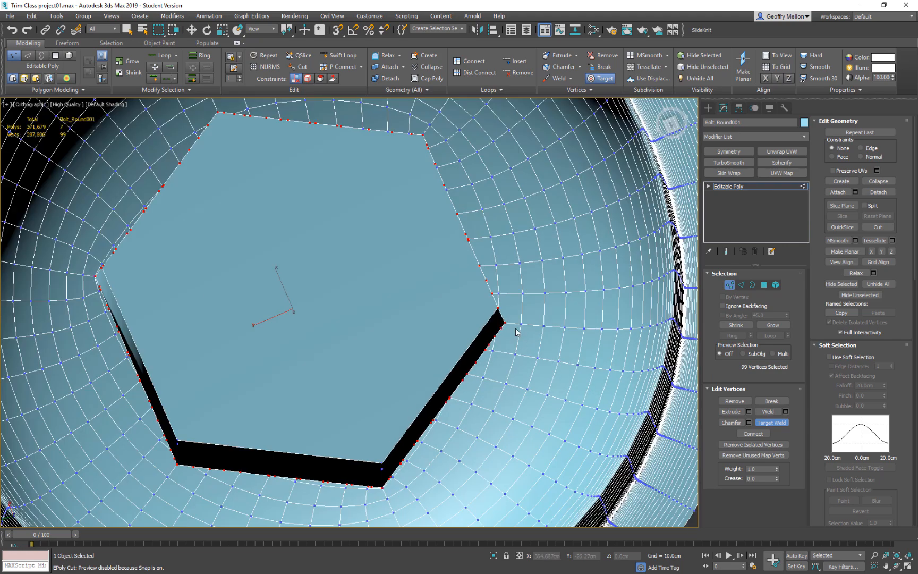
scroll(499, 341, "up", 3)
scroll(451, 377, "down", 3)
scroll(522, 357, "up", 3)
left_click(502, 352)
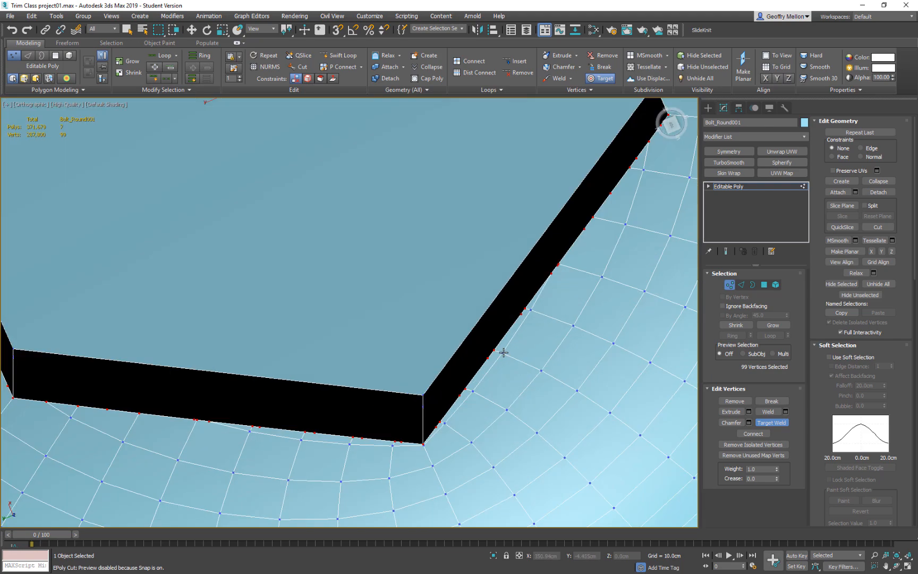
left_click(529, 310)
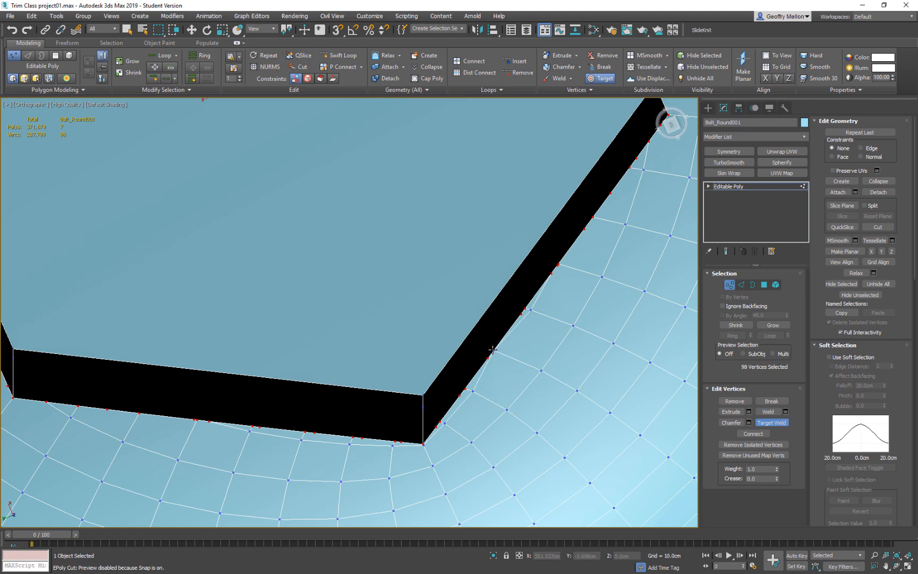
left_click(523, 308)
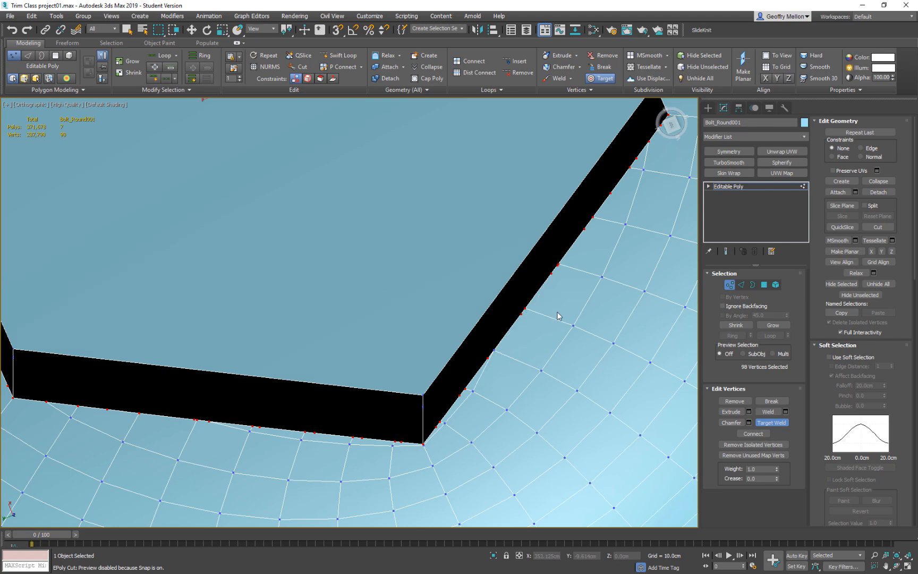
left_click(464, 389)
left_click(445, 423)
left_click(440, 422)
Target-weld the loose dome vertices beyond that corner onto the neighbouring side of the hexagonal rim.
middle_click_drag(525, 405, 612, 338)
left_click(480, 379)
left_click(481, 374)
left_click(436, 376)
left_click(439, 369)
left_click(387, 372)
left_click(391, 364)
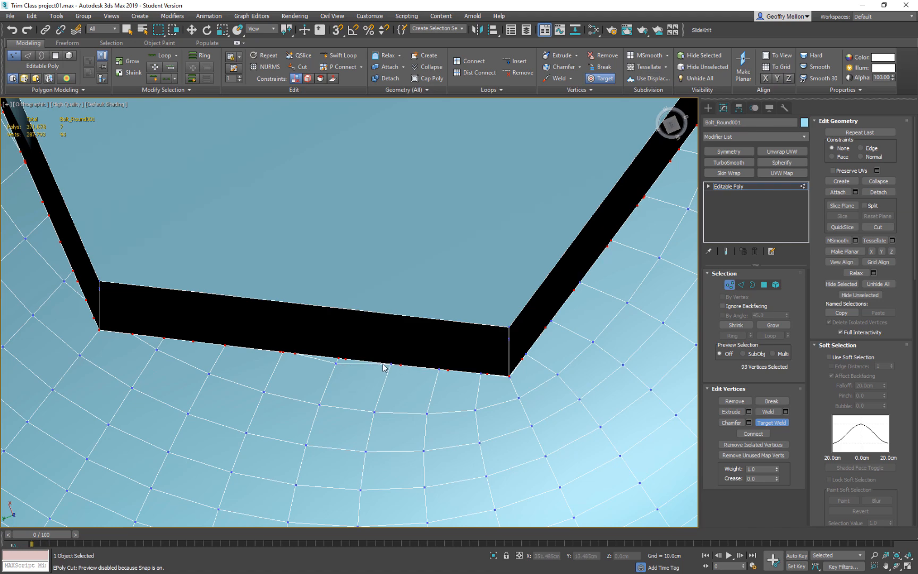
left_click(338, 357)
Try a TurboSmooth modifier on the recessed bolt and remove it from the stack.
scroll(376, 363, "down", 5)
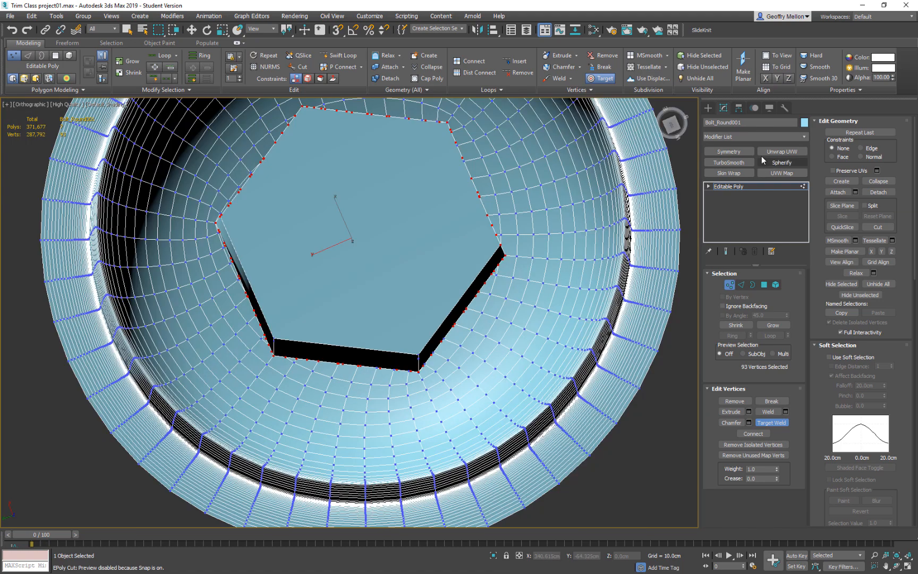
left_click(728, 162)
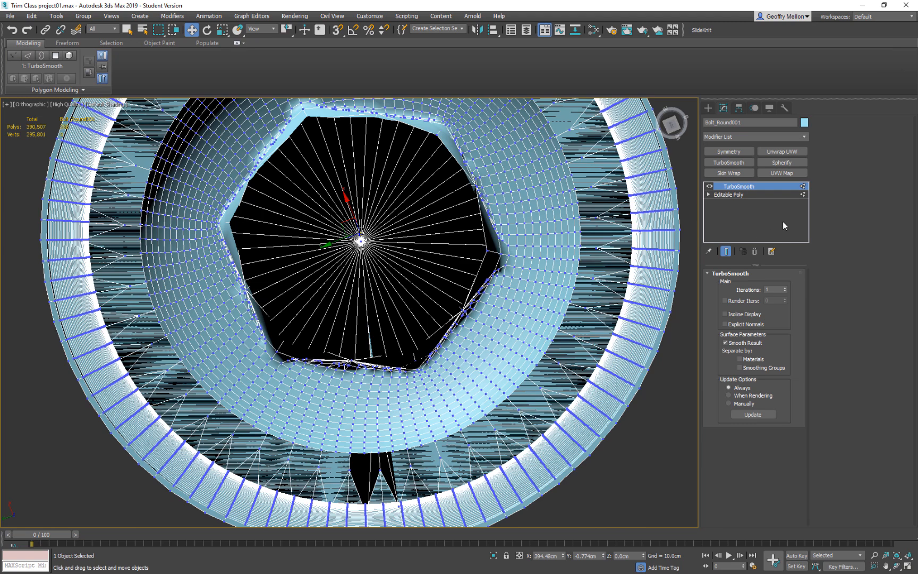
left_click(755, 251)
Reactivate Target Weld and merge the loose vertices closest to the corner on an untreated side of the recess.
scroll(416, 362, "up", 5)
middle_click_drag(293, 315, 558, 379)
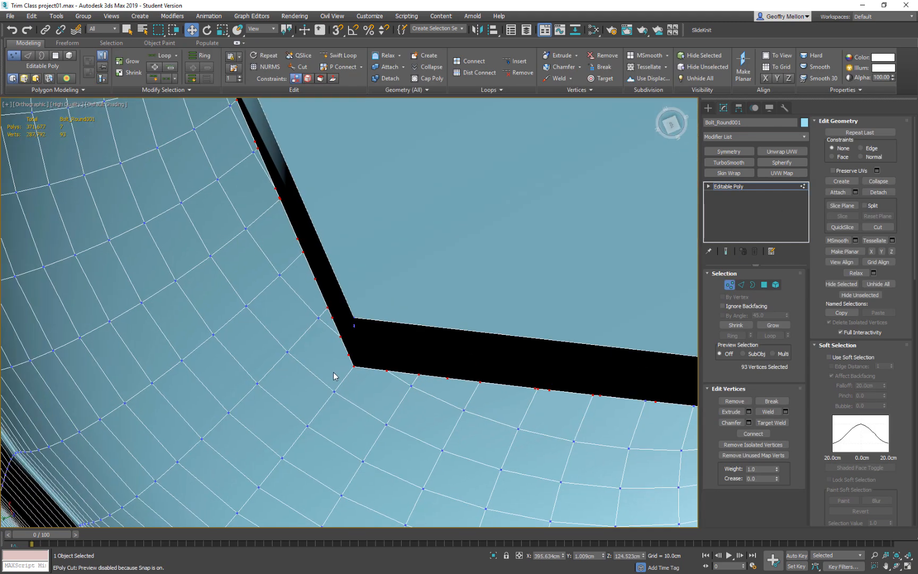
scroll(355, 303, "down", 5)
middle_click_drag(395, 301, 429, 358)
scroll(429, 358, "up", 5)
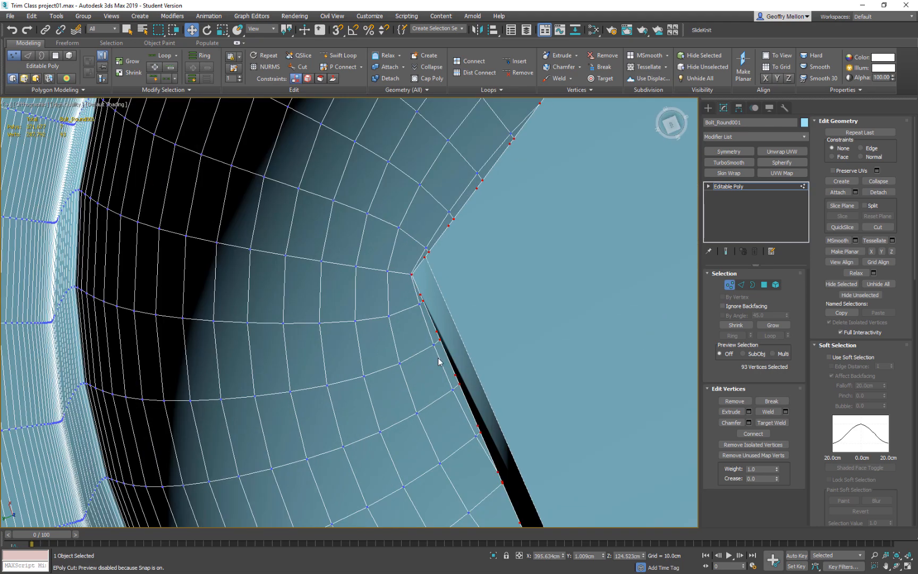
left_click(436, 345)
left_click(439, 342)
right_click(537, 342)
left_click(522, 402)
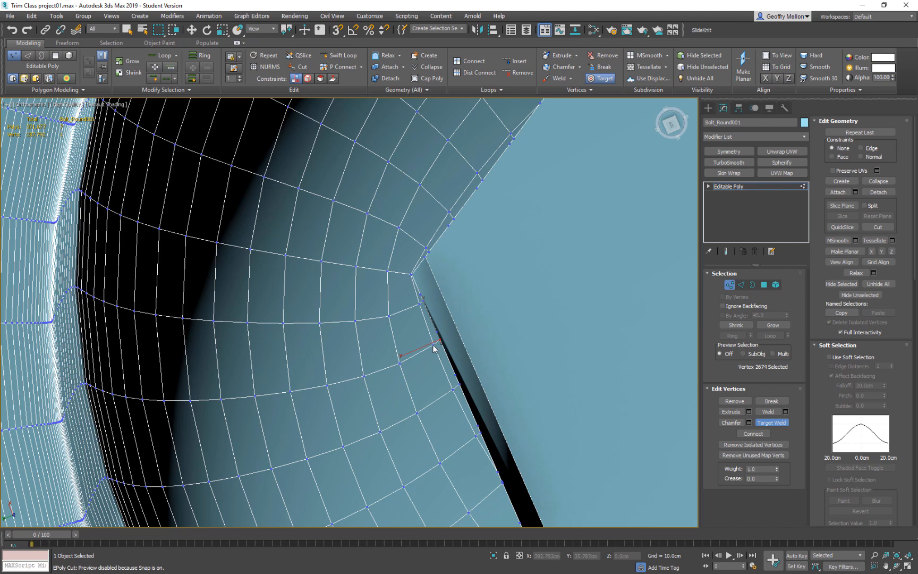
left_click(419, 302)
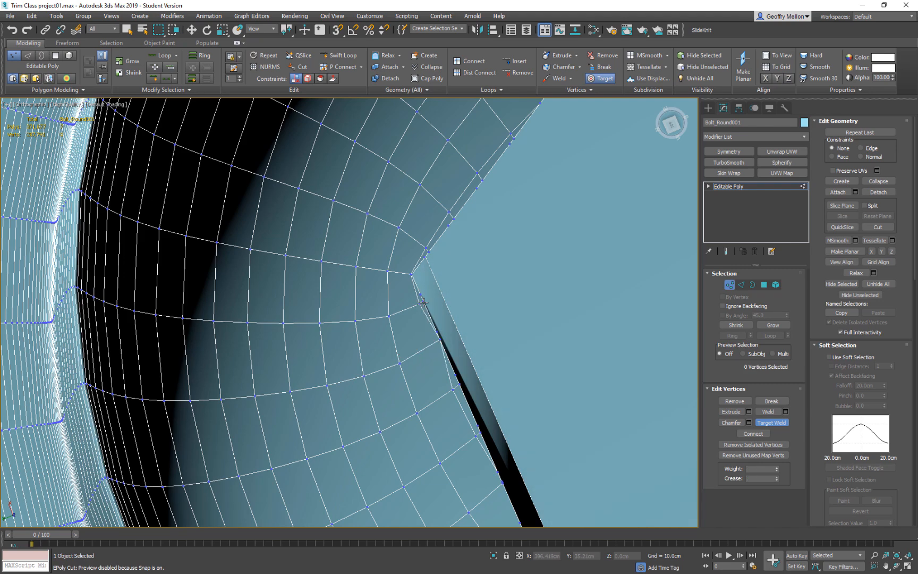
Target-weld the remaining loose vertices farther along the same side of the recess rim.
middle_click_drag(489, 359, 454, 314)
left_click(417, 349)
left_click(424, 342)
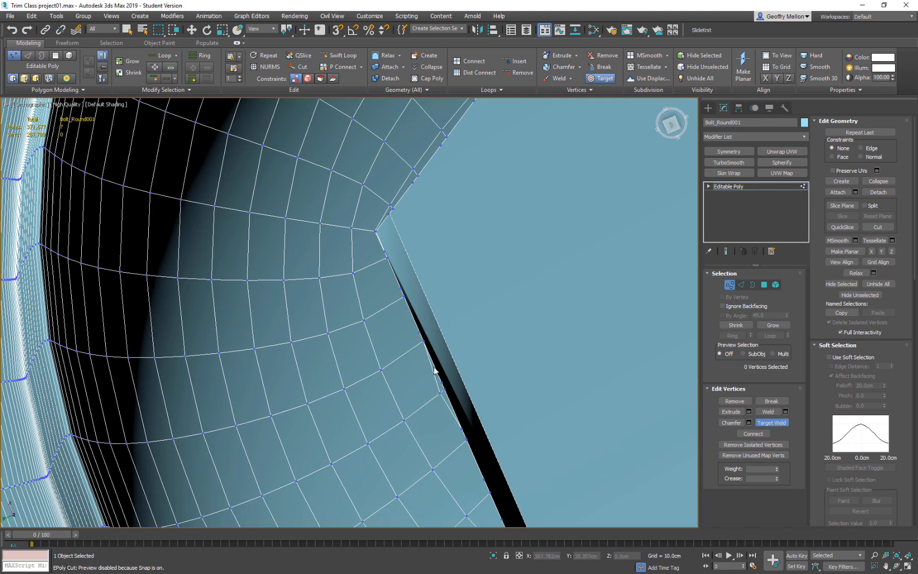
left_click(440, 393)
left_click(444, 390)
Target-weld the loose dome vertices onto the hexagon's edge on the other side of that corner, then leave Target Weld.
middle_click_drag(466, 290, 474, 450)
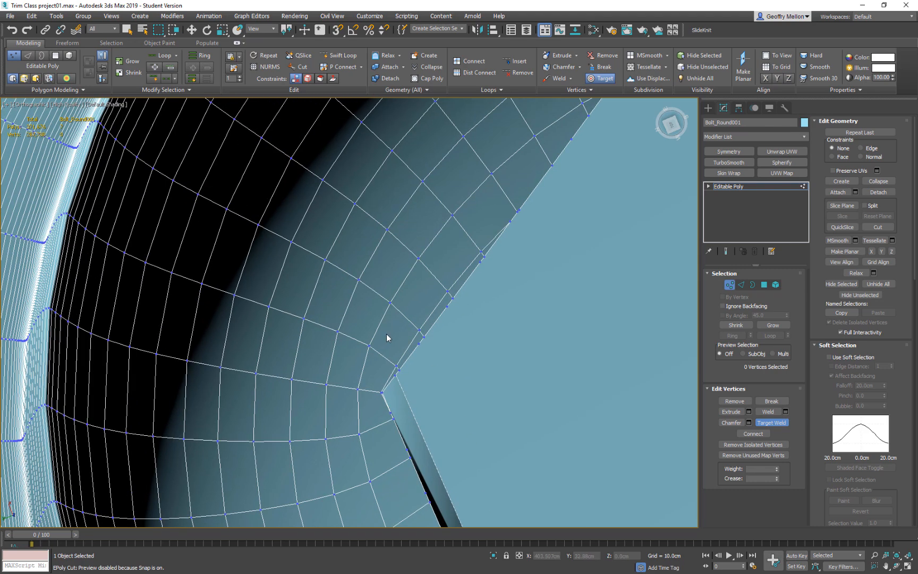
left_click(396, 365)
left_click(400, 370)
left_click(448, 292)
left_click(452, 298)
left_click(484, 257)
key("w")
Select the four surplus vertices between the grid lines on this side of the recess rim and remove them.
left_click(479, 261)
left_click(447, 306, "ctrl")
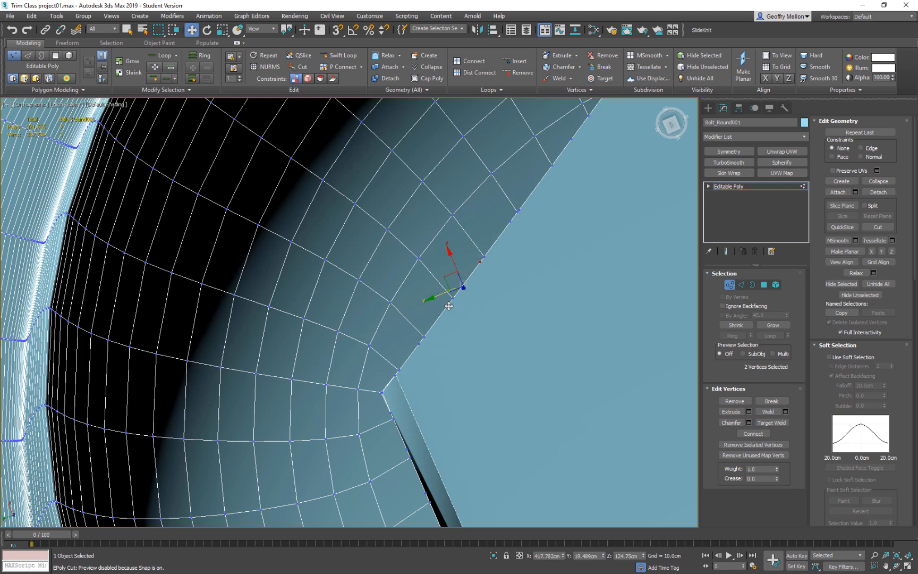
left_click(418, 345, "ctrl")
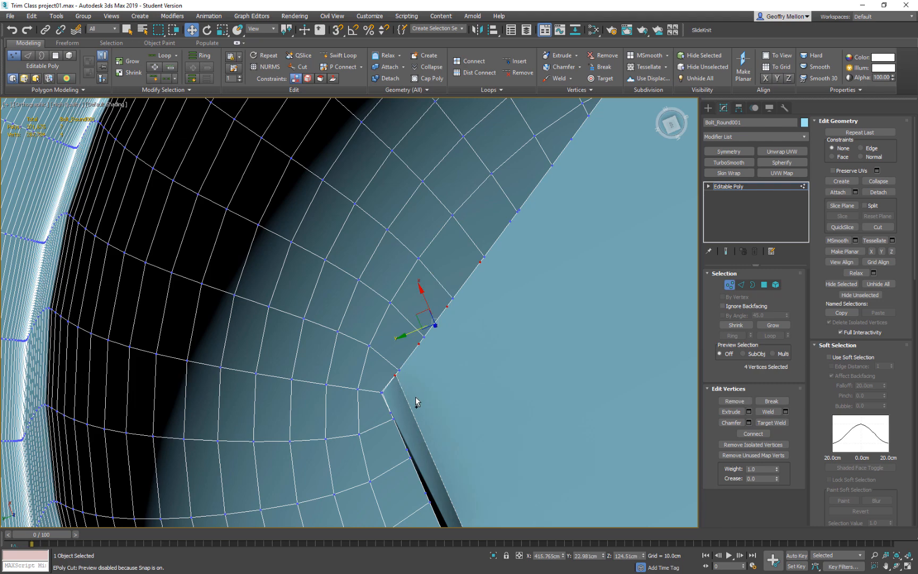
key("BackSpace")
Select the surplus vertices between the grid lines along the next two sides of the recess rim and remove them.
middle_click_drag(554, 311, 439, 302, "alt")
scroll(439, 301, "down", 3)
scroll(509, 250, "up", 3)
middle_click_drag(509, 250, 404, 295)
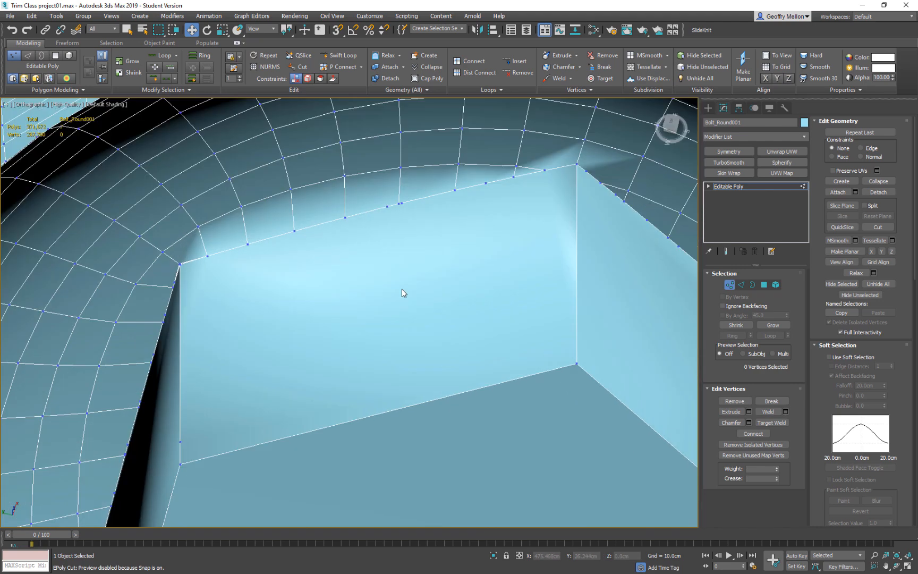
left_click(400, 202)
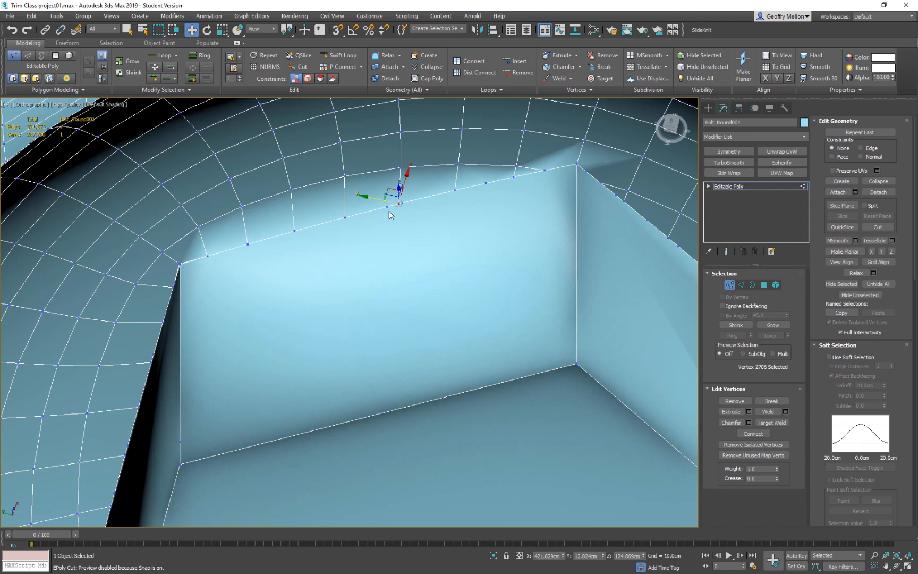
scroll(387, 207, "up", 5)
left_click(418, 192, "ctrl")
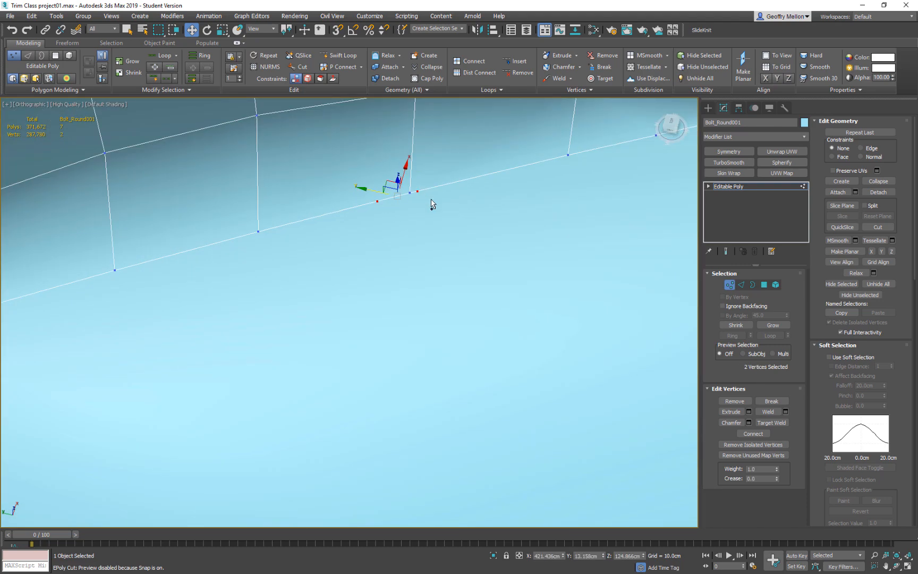
scroll(607, 250, "down", 5)
scroll(461, 307, "up", 2)
left_click(403, 271, "ctrl")
left_click(545, 256, "ctrl")
left_click(587, 288, "ctrl")
middle_click_drag(660, 350, 437, 242)
left_click(506, 253, "ctrl")
left_click(553, 290, "ctrl")
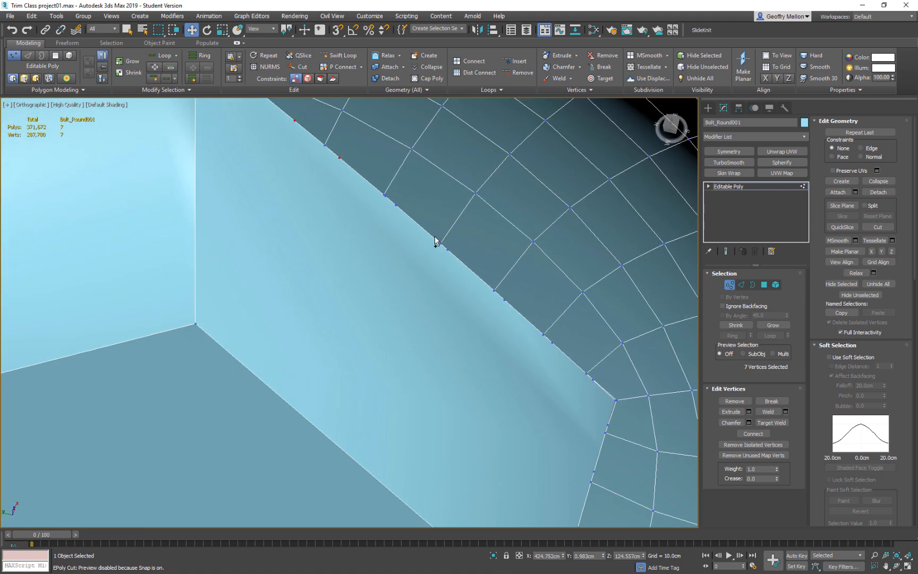
left_click(396, 204, "ctrl")
left_click(385, 196, "ctrl")
key("BackSpace")
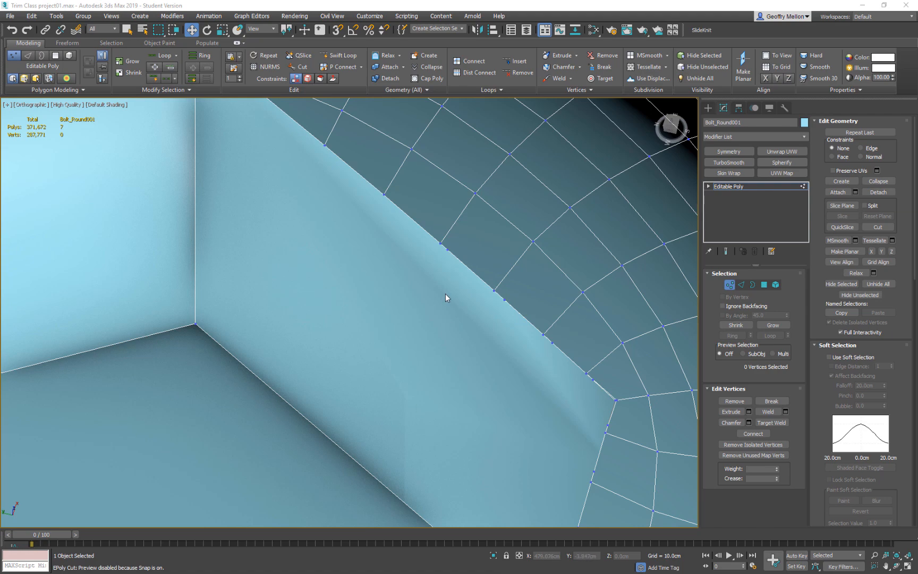
Target-weld the loose vertices onto the neighbouring grid-line vertices along this side of the recess rim, then leave Target Weld.
left_click(441, 244)
right_click(523, 266)
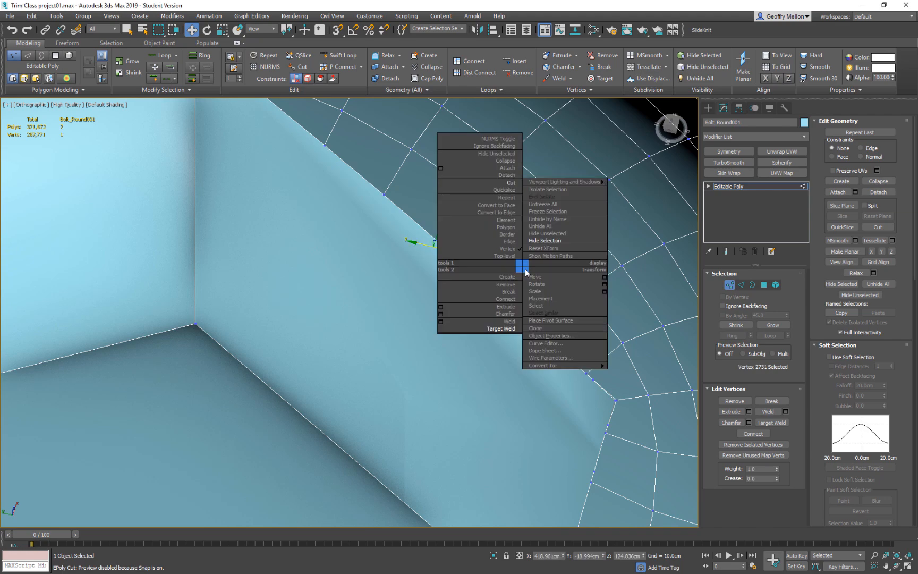
left_click(502, 328)
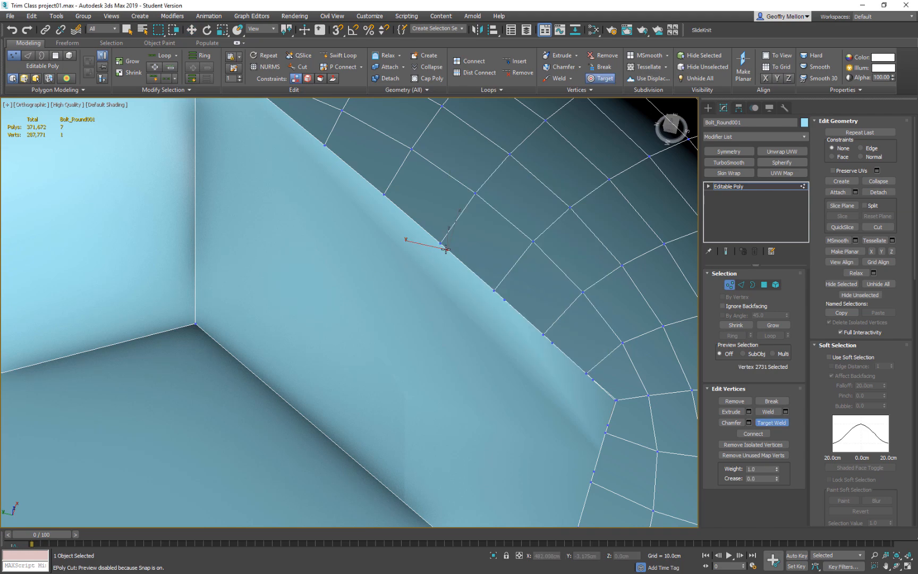
left_click(441, 243)
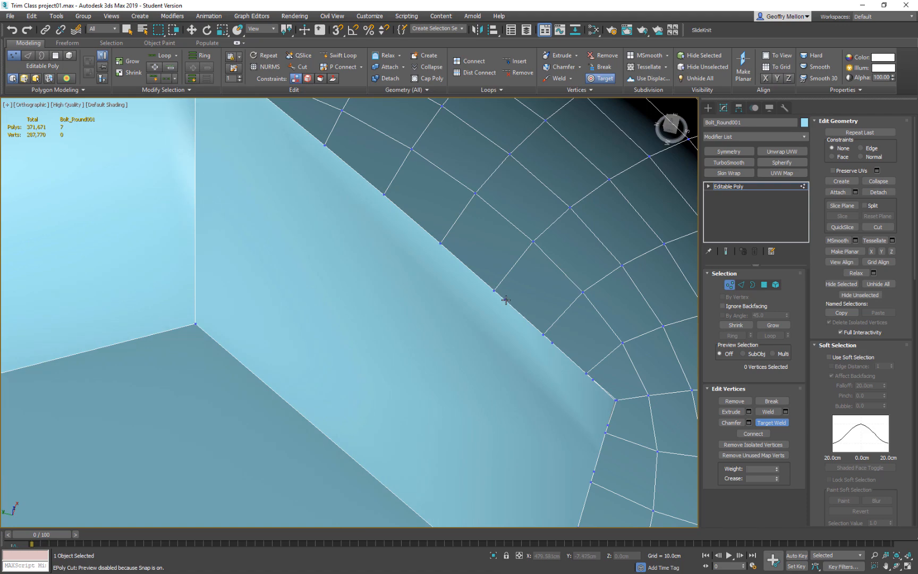
left_click(553, 343)
left_click(542, 335)
left_click(543, 336)
middle_click_drag(606, 387, 455, 315)
scroll(470, 332, "up", 4)
scroll(434, 321, "up", 4)
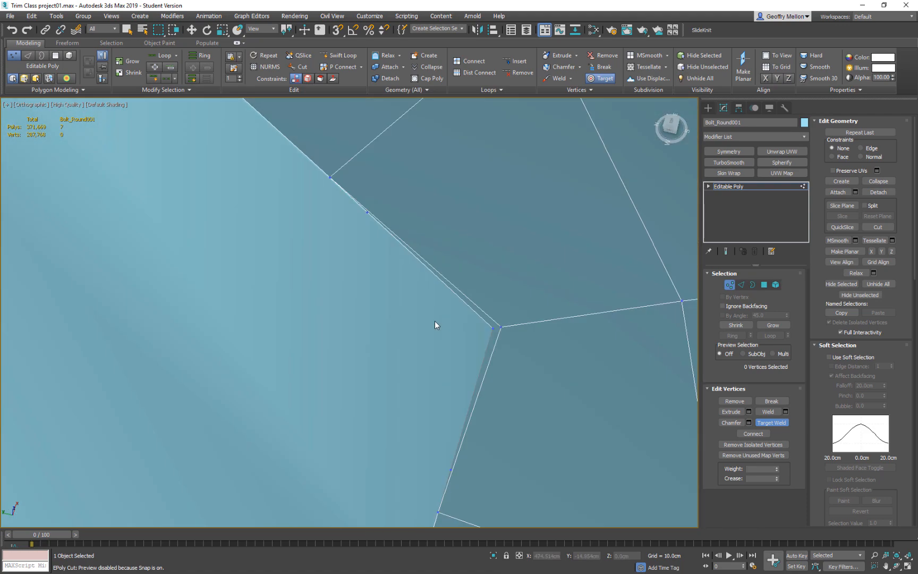
right_click(502, 329)
Target-weld the two close vertices at the recess corner into one and remove the surplus vertex beside that corner.
middle_click_drag(532, 349, 593, 480, "alt")
scroll(578, 374, "down", 5)
middle_click_drag(478, 232, 482, 374)
scroll(493, 347, "up", 5)
left_click(494, 240)
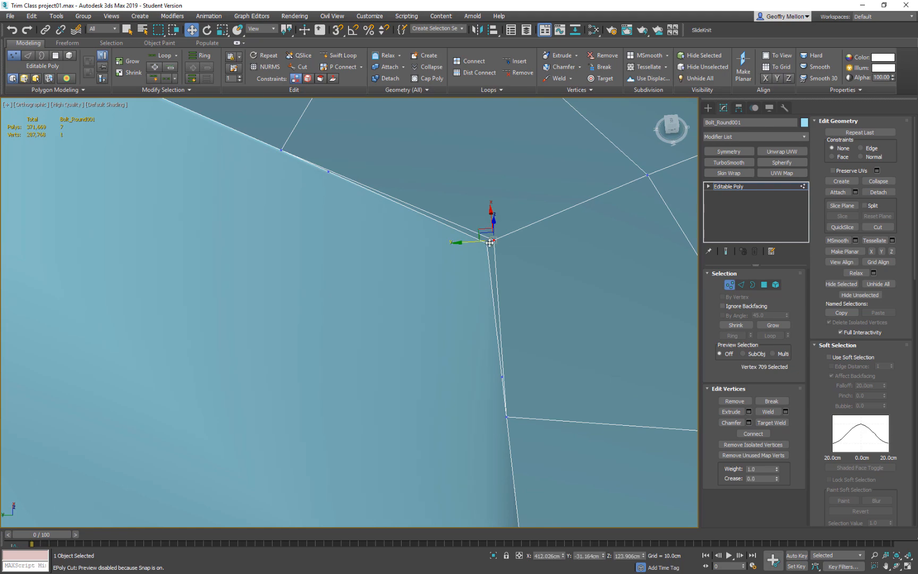
left_click(487, 243, "ctrl")
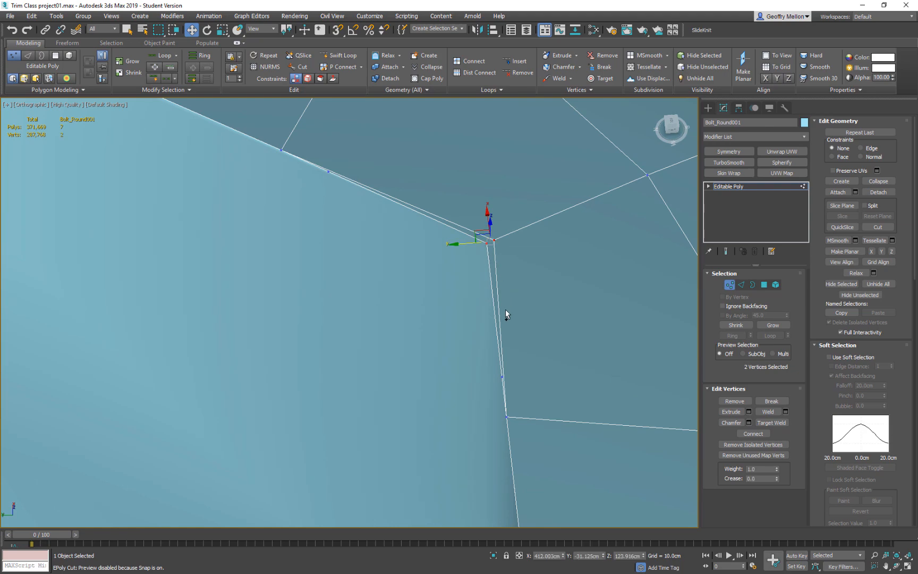
right_click(550, 239)
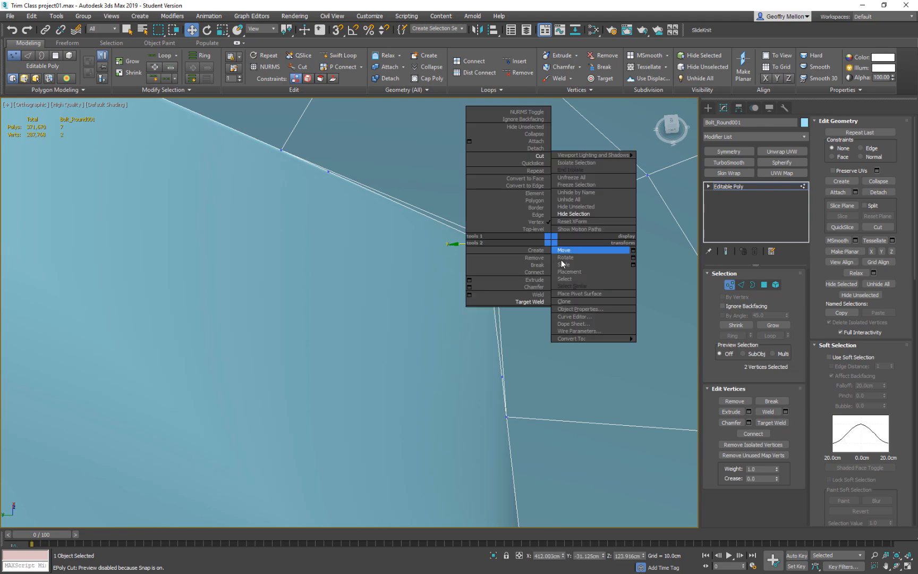
left_click(510, 300)
left_click(494, 241)
left_click(487, 244)
key("w")
left_click(329, 171)
key("BackSpace")
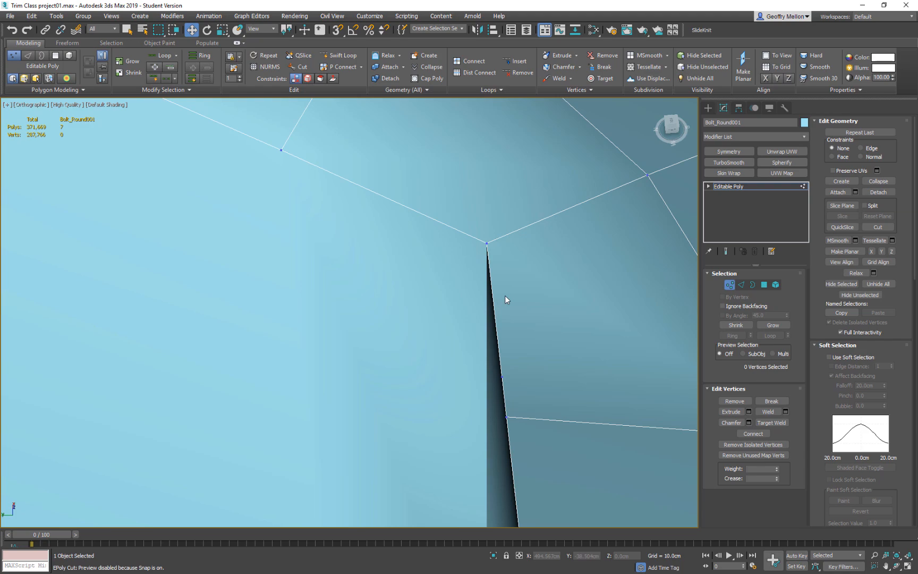
Select the six surplus vertices along the rim side beyond the welded corner and remove them.
scroll(519, 381, "down", 4)
left_click(515, 379)
middle_click_drag(568, 430, 514, 333)
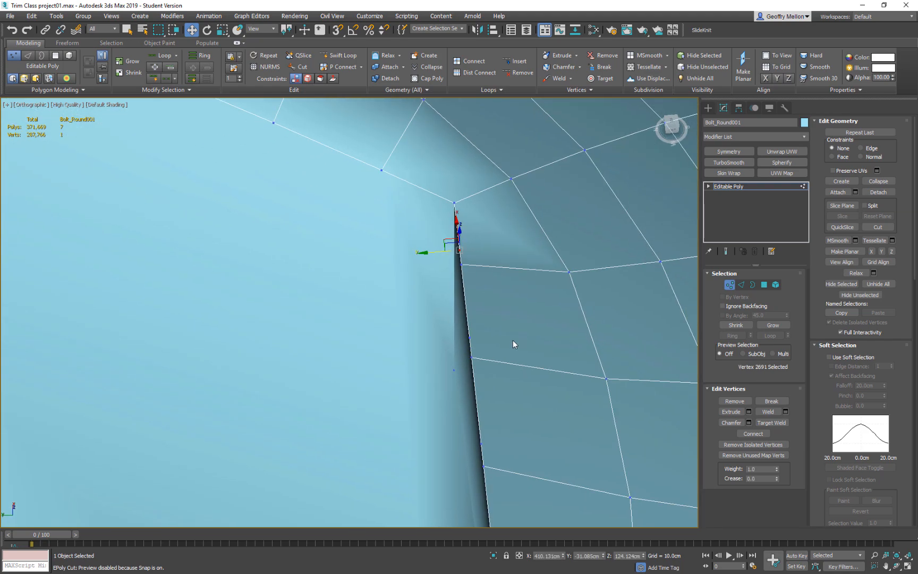
left_click(471, 338, "ctrl")
middle_click_drag(506, 384, 488, 323, "alt")
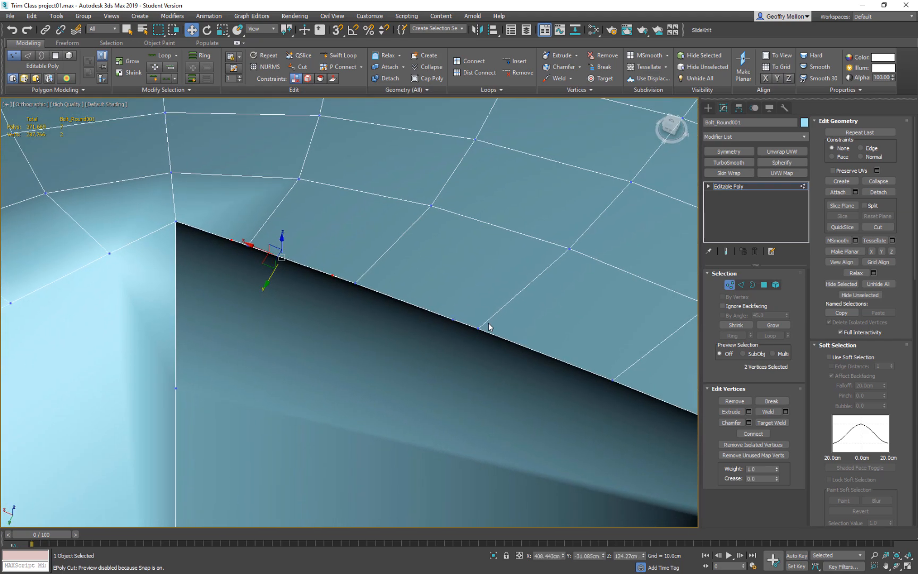
left_click(453, 320, "ctrl")
middle_click_drag(660, 410, 469, 325)
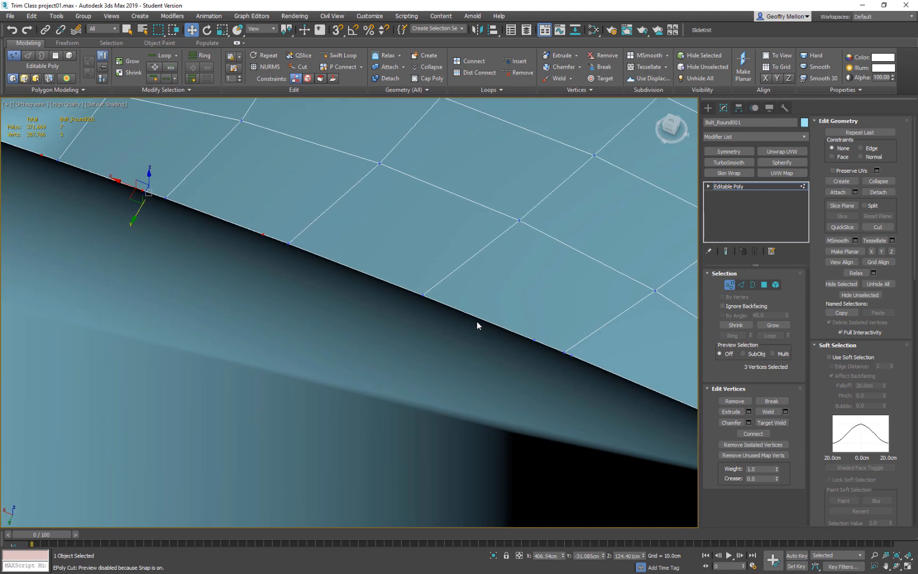
left_click(534, 340, "ctrl")
left_click(572, 355, "ctrl")
middle_click_drag(657, 412, 368, 285)
middle_click_drag(611, 393, 493, 346)
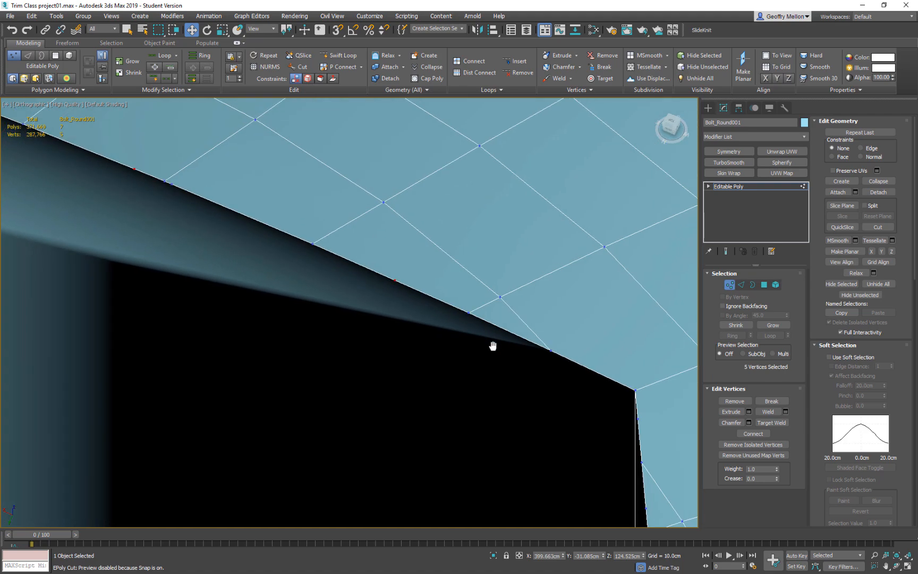
scroll(493, 346, "down", 3)
left_click(330, 265, "ctrl")
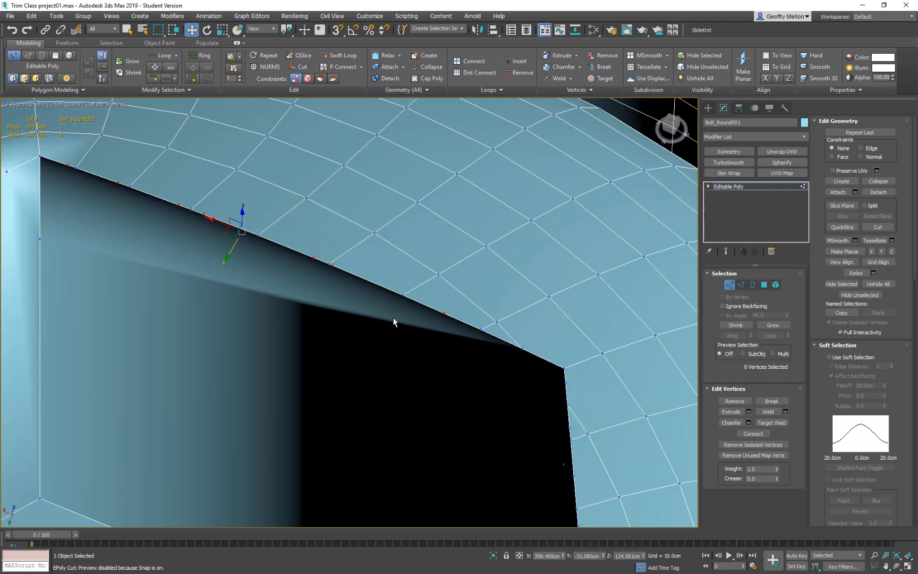
key("BackSpace")
Remove five surplus vertices around the next recess corner and down the first part of the adjoining rim side.
scroll(396, 294, "up", 4)
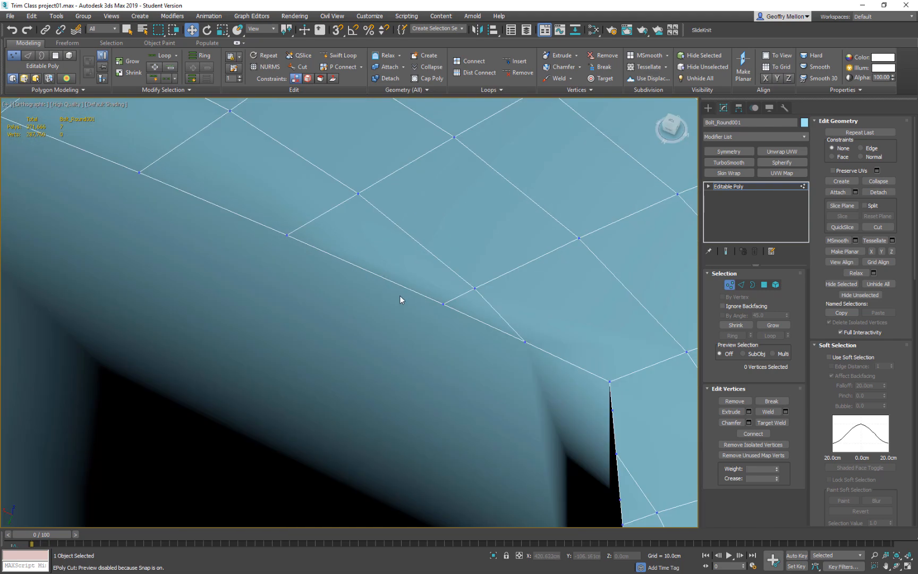
middle_click_drag(561, 363, 409, 263)
left_click(456, 298)
left_click(463, 387, "ctrl")
scroll(511, 447, "down", 2)
middle_click_drag(510, 446, 540, 269)
left_click(512, 298, "ctrl")
left_click(518, 367, "ctrl")
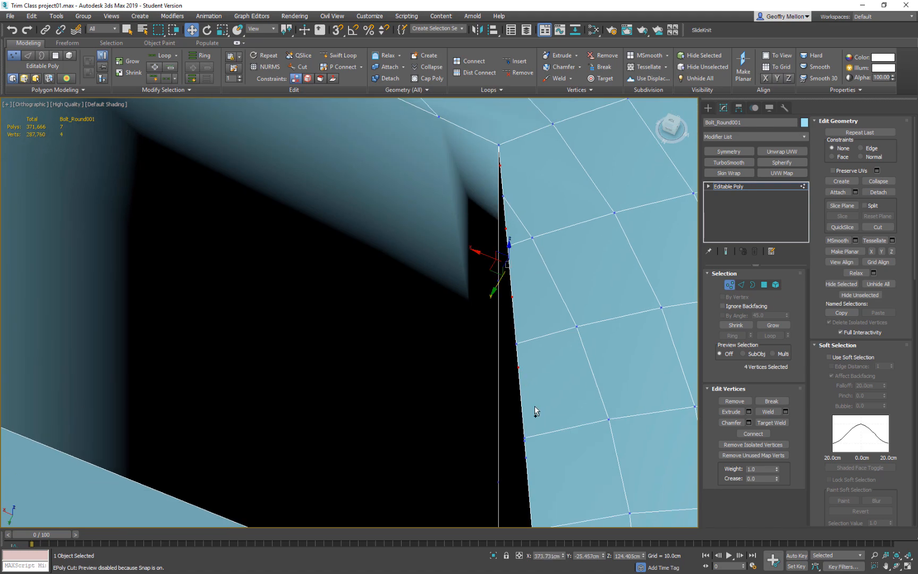
left_click(527, 456, "ctrl")
key("BackSpace")
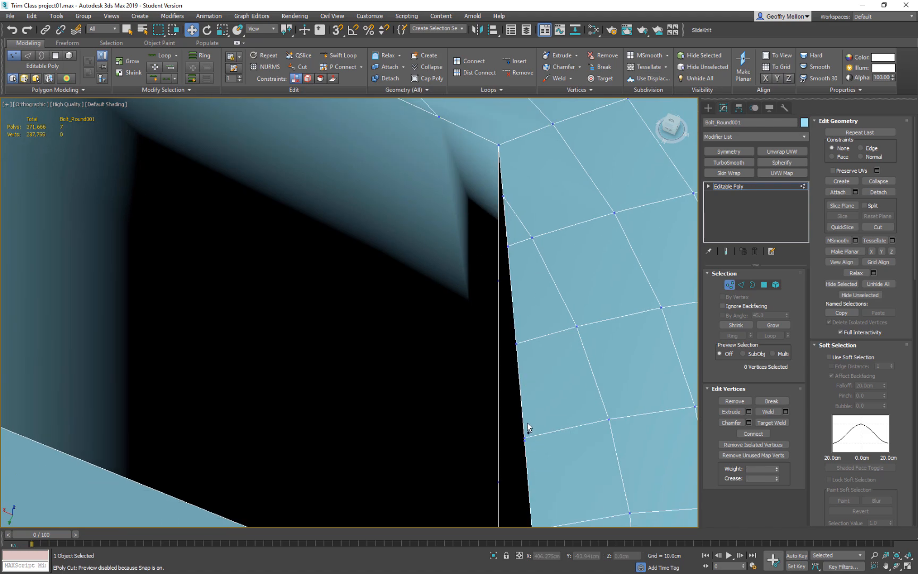
Remove the five remaining surplus vertices along the same rim side, up to the following corner.
left_click(522, 441)
middle_click_drag(537, 457, 480, 430, "alt")
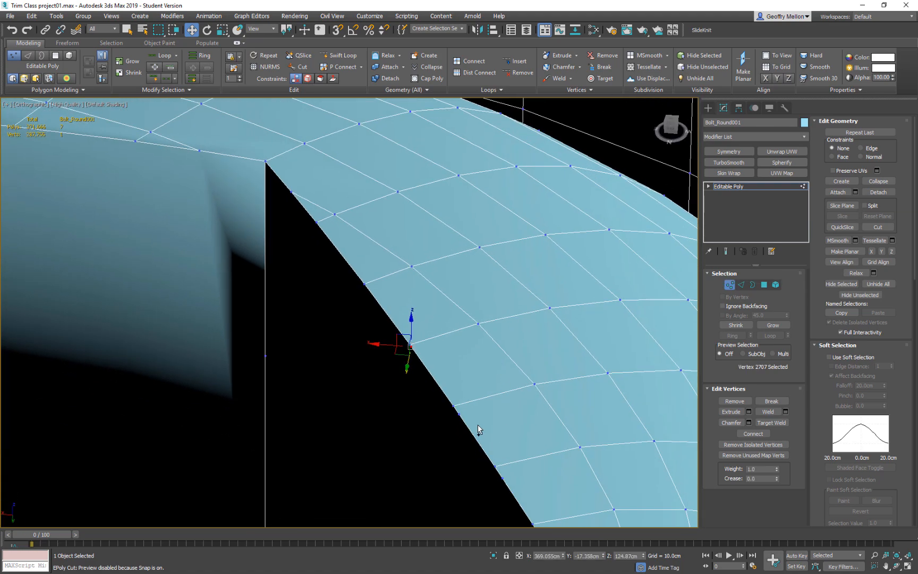
left_click(459, 413, "ctrl")
left_click(503, 478, "ctrl")
middle_click_drag(558, 467, 525, 335)
left_click(504, 403, "ctrl")
left_click(533, 453, "ctrl")
key("BackSpace")
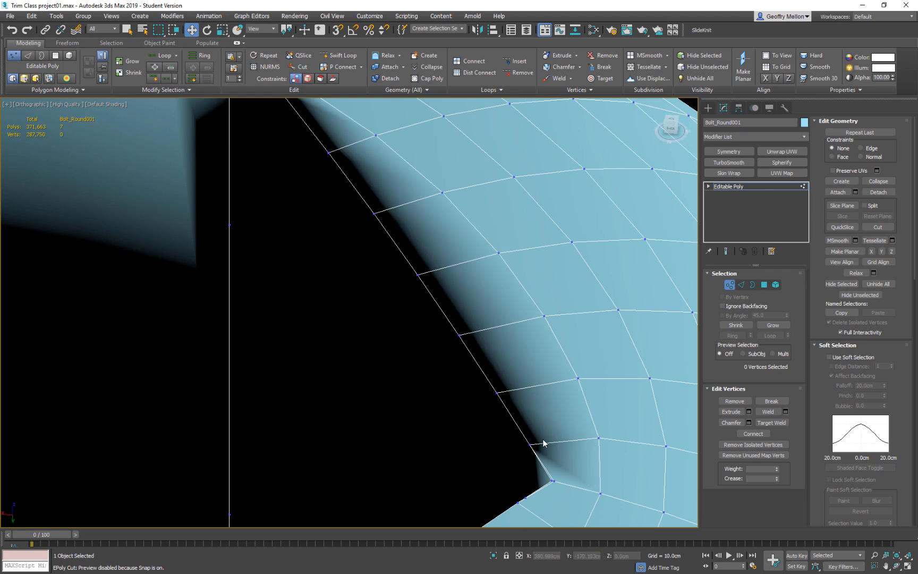
Collapse the two close vertices at this recess corner into a single vertex.
scroll(428, 354, "up", 2)
scroll(441, 391, "up", 2)
left_click(438, 392)
left_click(430, 390, "ctrl")
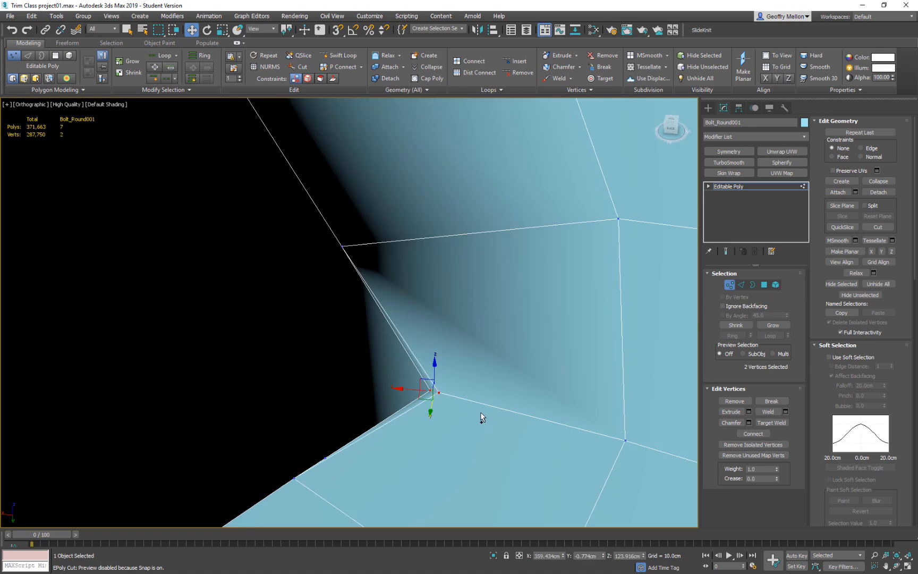
key("ctrl+alt+c")
scroll(447, 377, "down", 2)
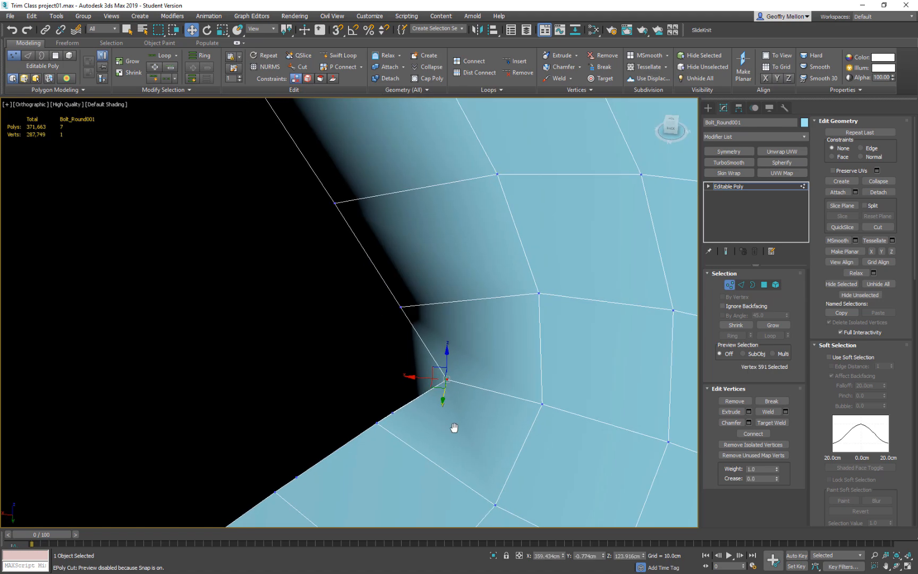
Remove the surplus vertex beside the collapsed corner and another one near the far end of that rim side.
middle_click_drag(449, 431, 571, 405)
left_click(510, 393)
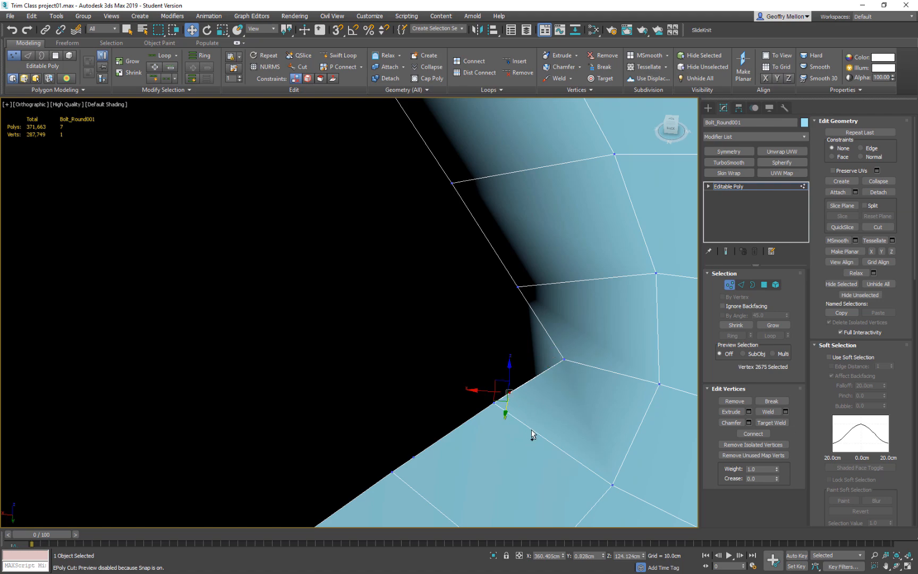
left_click(533, 430)
scroll(533, 430, "down", 5)
middle_click_drag(540, 449, 604, 474, "alt")
middle_click_drag(494, 375, 626, 524)
scroll(509, 312, "up", 3)
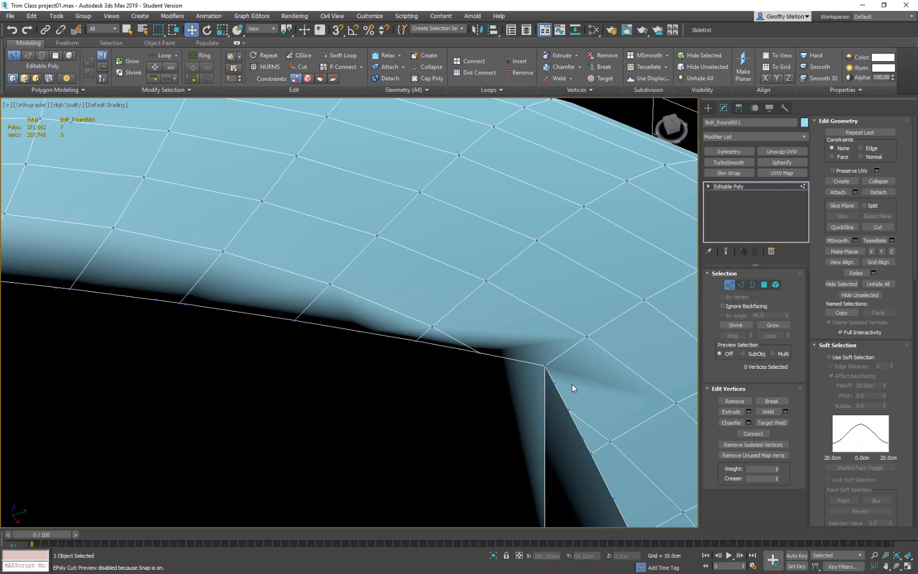
middle_click_drag(455, 354, 517, 379)
left_click(468, 366)
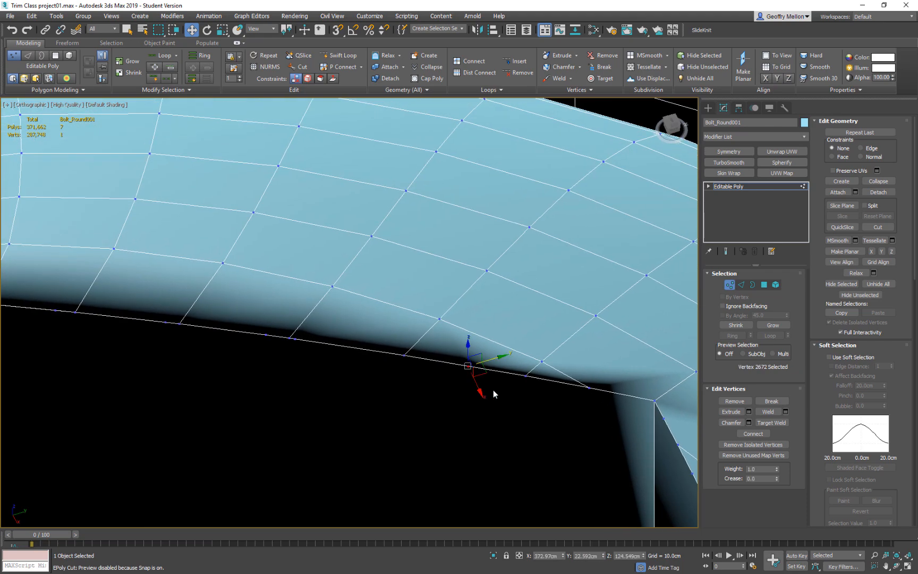
key("BackSpace")
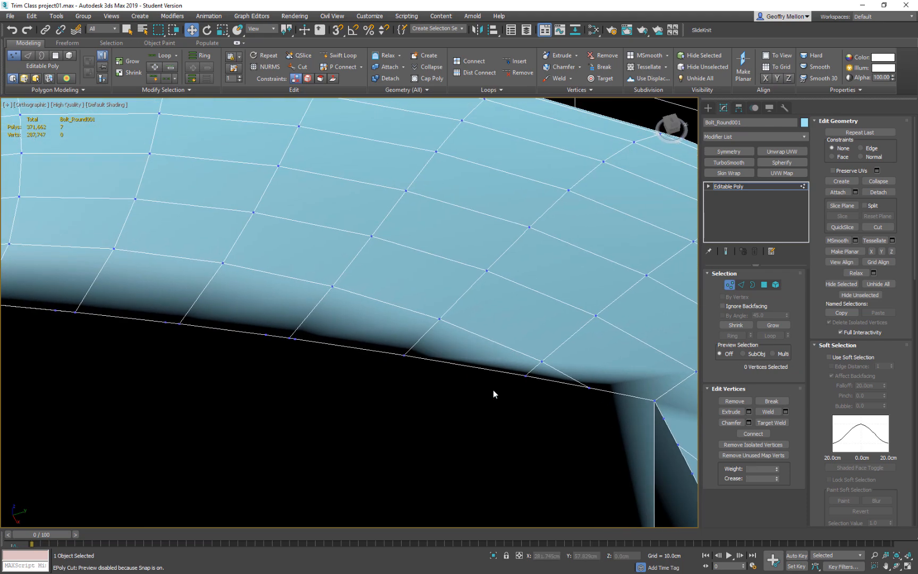
Select the five surplus vertices left between the grid lines on this rim side and remove them.
left_click(295, 339)
left_click(266, 333, "ctrl")
middle_click_drag(265, 333, 399, 344)
left_click(403, 353, "ctrl")
left_click(293, 341, "ctrl")
left_click(201, 333, "ctrl")
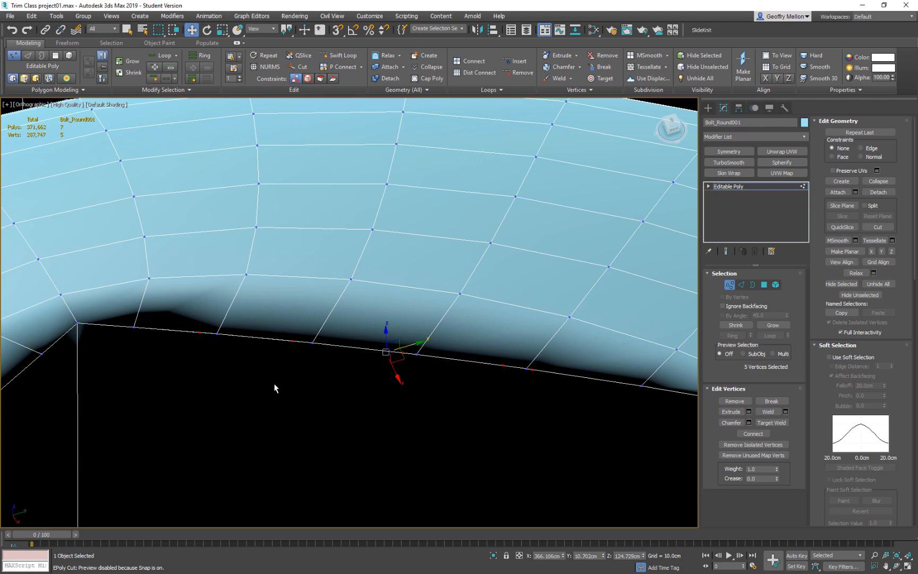
key("BackSpace")
In polygon mode, select the recess floor and its six walls by growing the selection, and delete these seven polygons.
scroll(477, 388, "down", 10)
middle_click_drag(477, 387, 326, 311)
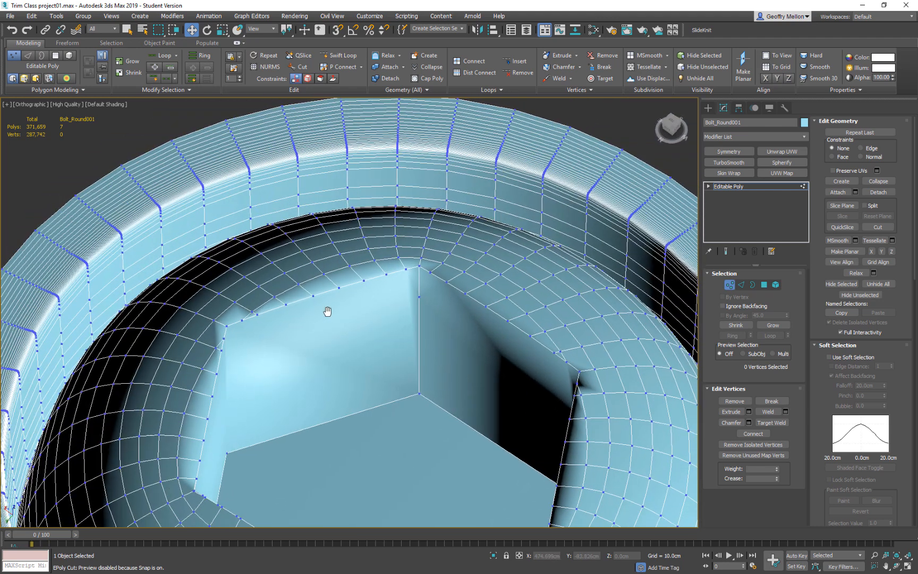
left_click(763, 286)
middle_click_drag(476, 377, 441, 383, "alt")
left_click(442, 383)
scroll(445, 371, "down", 3)
key("ctrl+Page_Up")
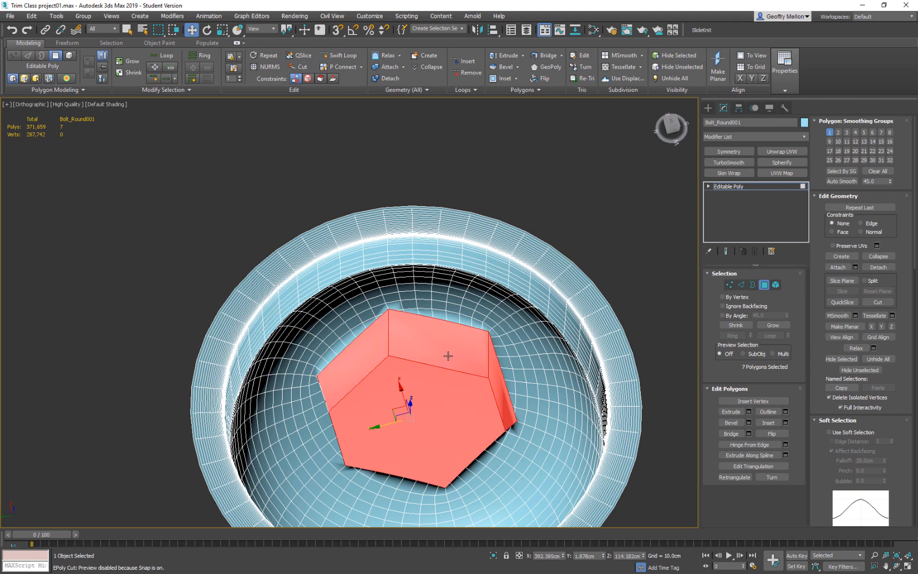
key("Delete")
Switch to border mode and select the open hexagonal border in the bolt head.
middle_click_drag(485, 390, 484, 347, "alt")
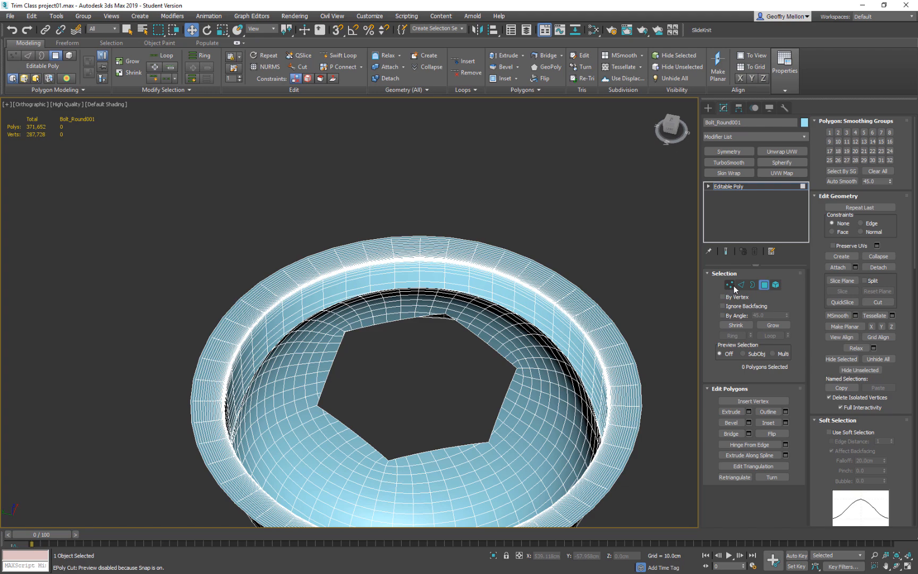
left_click(753, 285)
left_click(492, 347)
left_click(498, 353)
Try to extend the hexagonal border downward into a strip of new wall polygons, and undo it.
left_click_drag(402, 364, 410, 399, "shift")
middle_click_drag(472, 368, 502, 389)
scroll(502, 389, "up", 4)
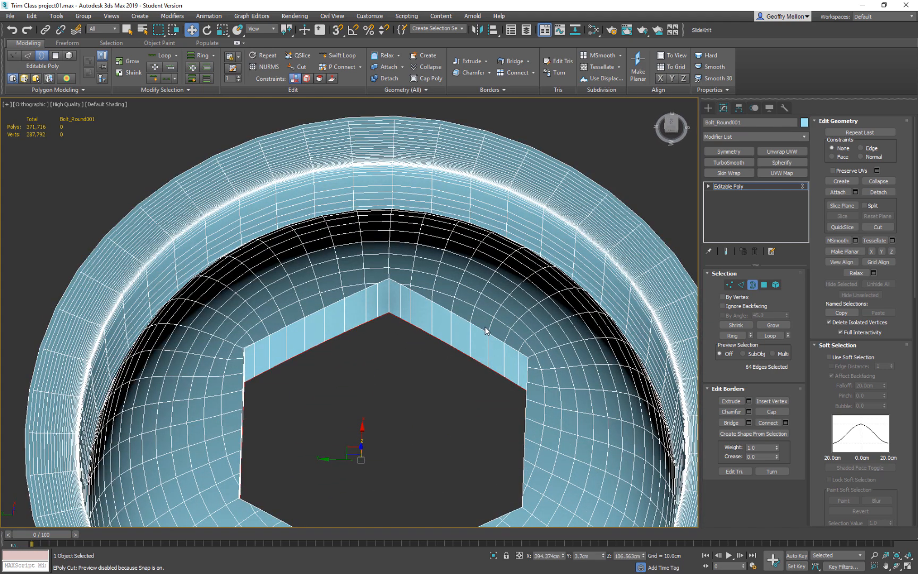
key("ctrl+z")
right_click(434, 360)
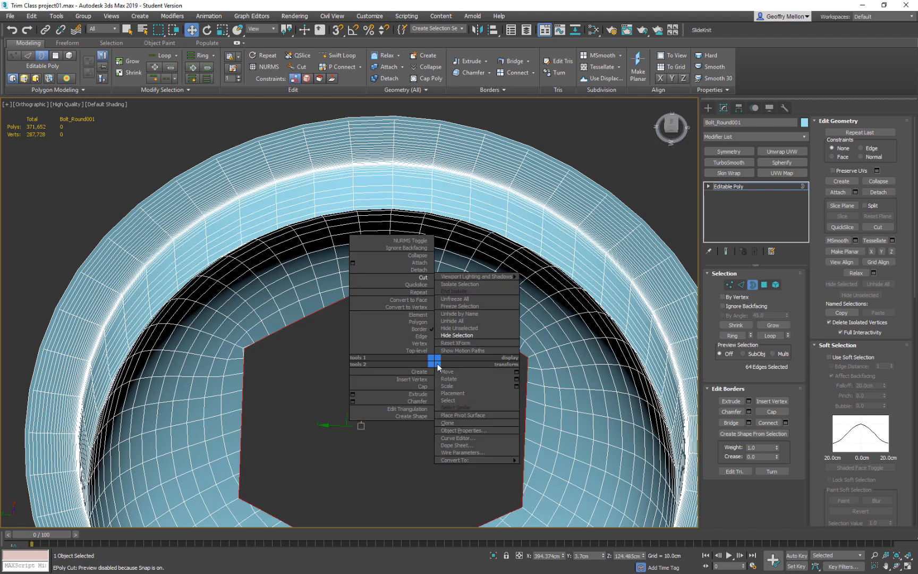
left_click(352, 401)
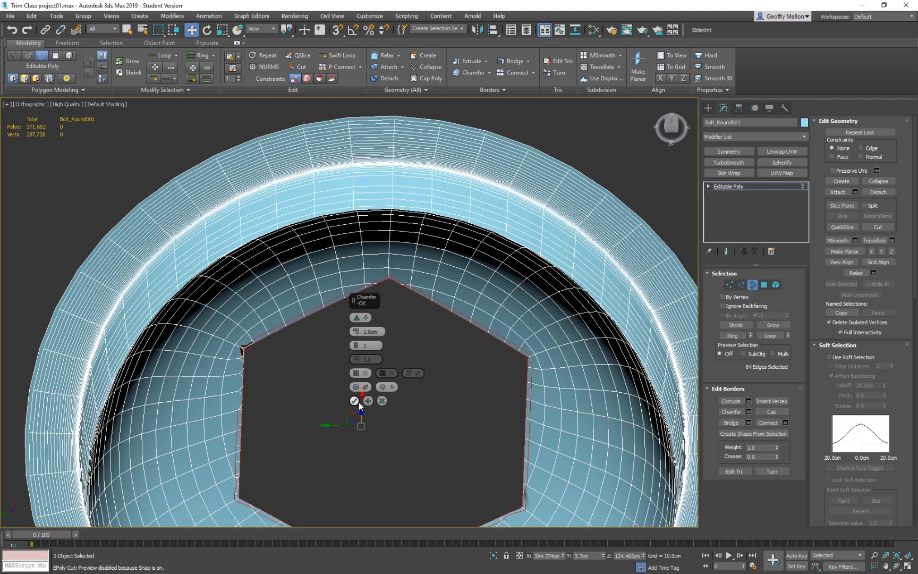
scroll(224, 352, "up", 6)
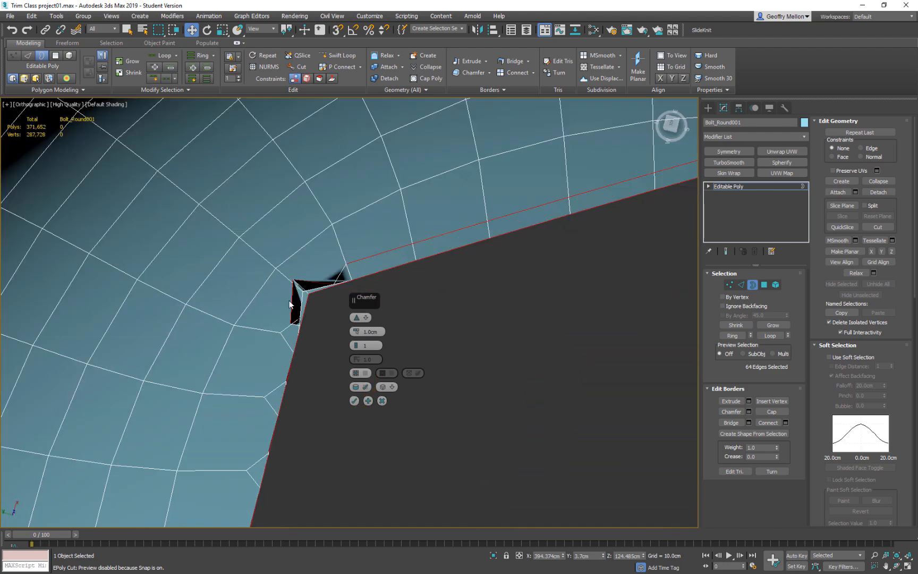
middle_click_drag(332, 308, 340, 349)
left_click(382, 401)
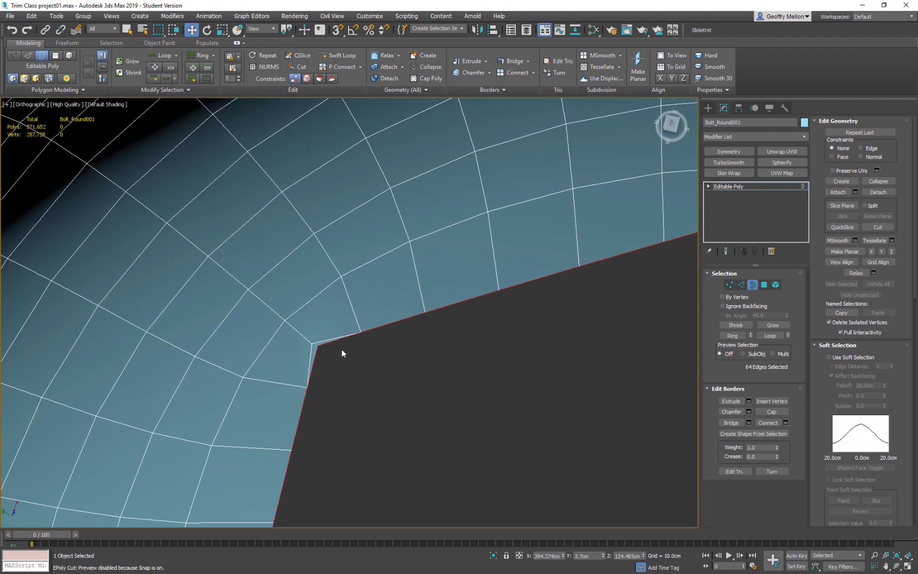
In vertex mode, try to collapse the two close vertices at the hexagon corner into one, and undo it.
scroll(307, 339, "up", 3)
key("1")
left_click(321, 353)
left_click(337, 360, "ctrl")
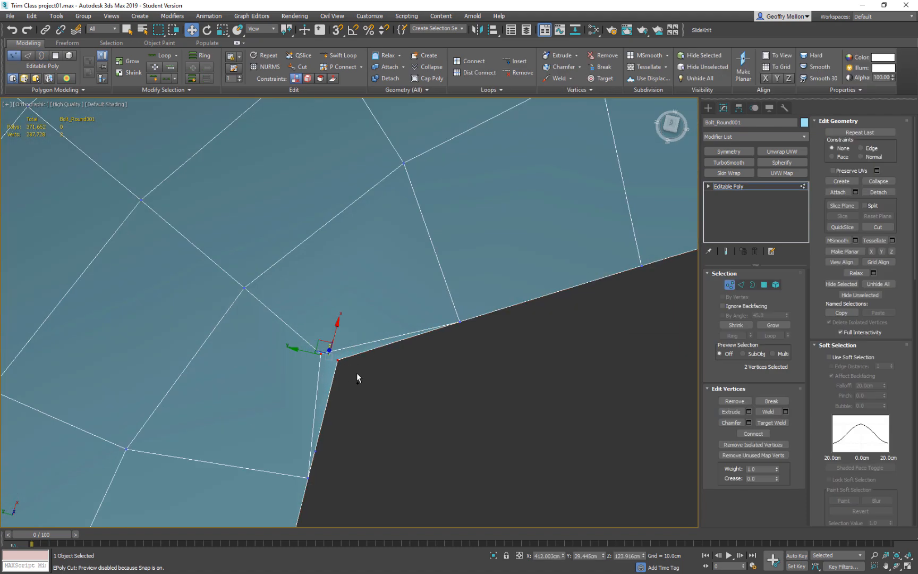
key("ctrl+alt+c")
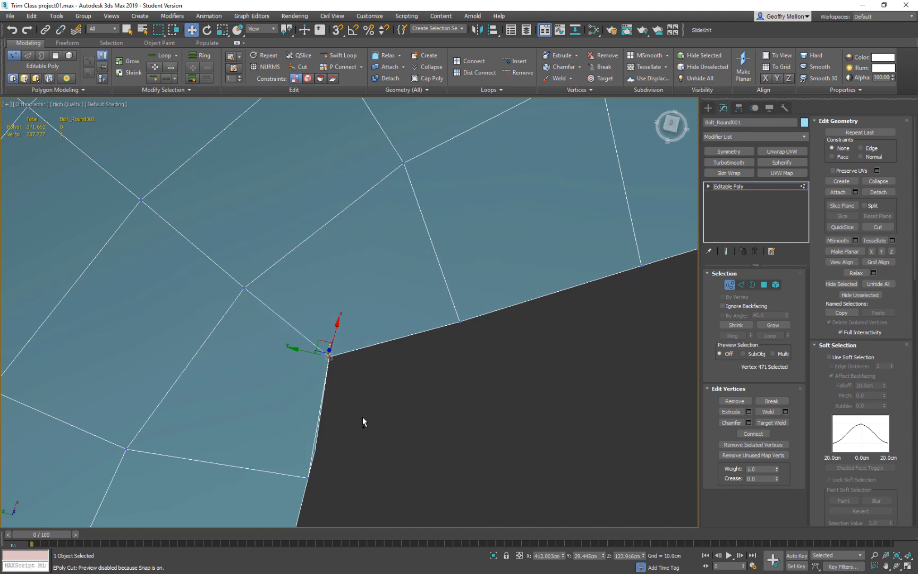
key("ctrl+z")
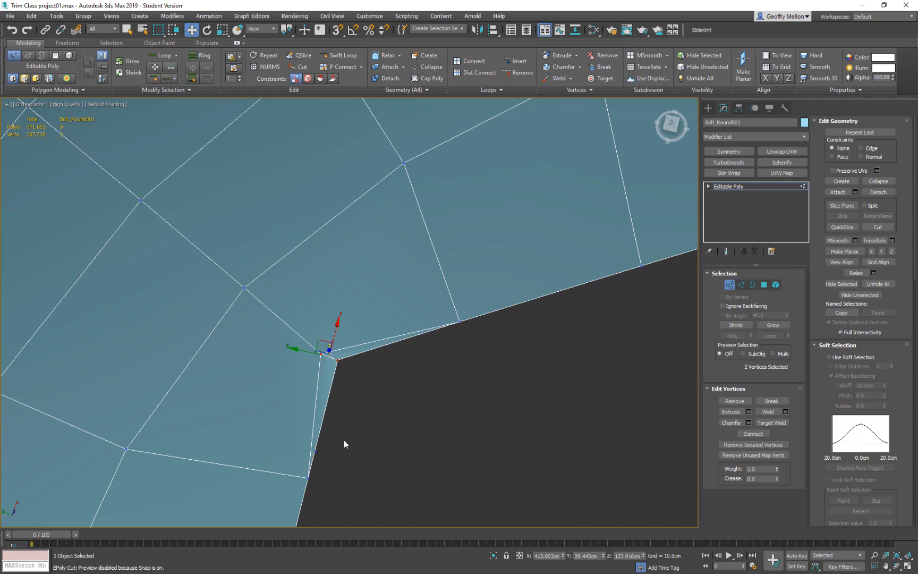
Target weld the inner corner vertex onto the hexagon's corner vertex, and the surplus border vertex beside it onto the adjacent grid vertex.
right_click(433, 423)
left_click(387, 478)
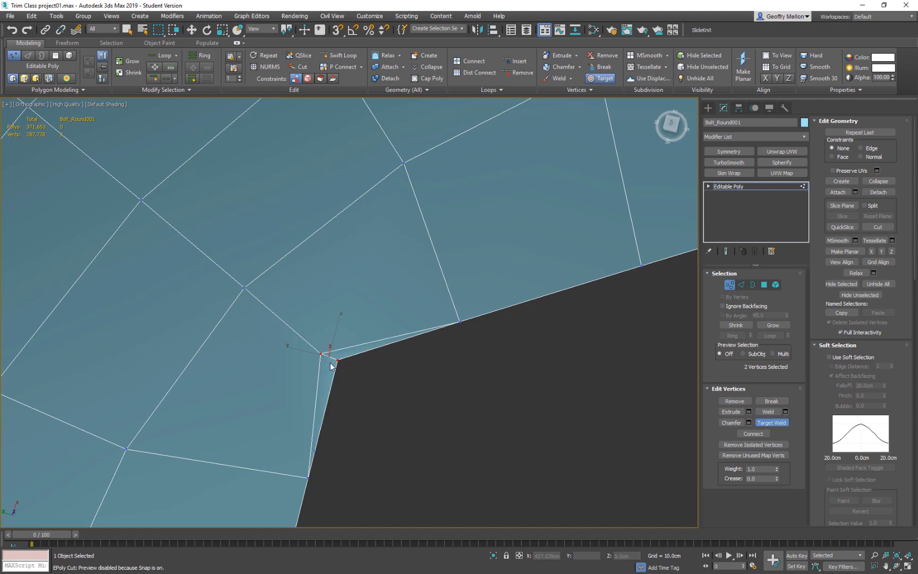
left_click(337, 360)
right_click(357, 443)
right_click(355, 440)
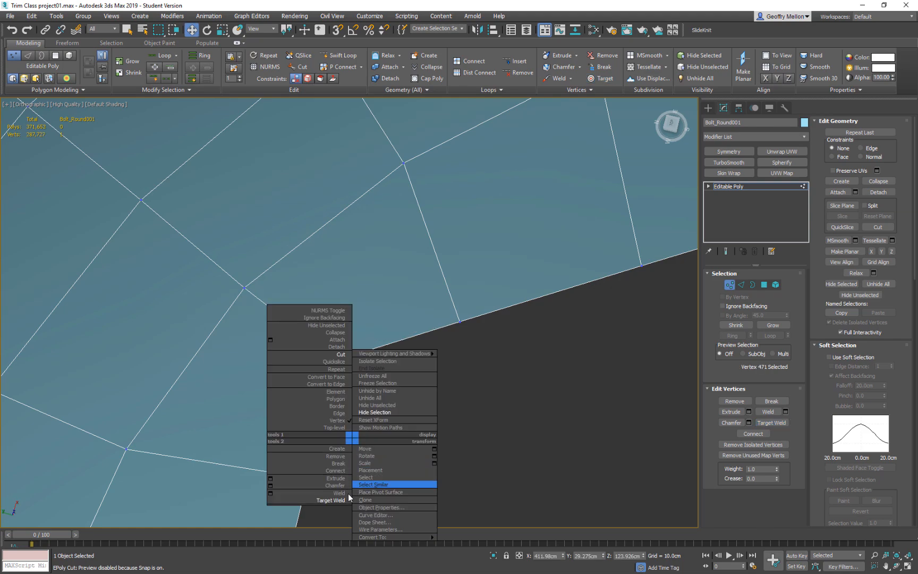
left_click(387, 478)
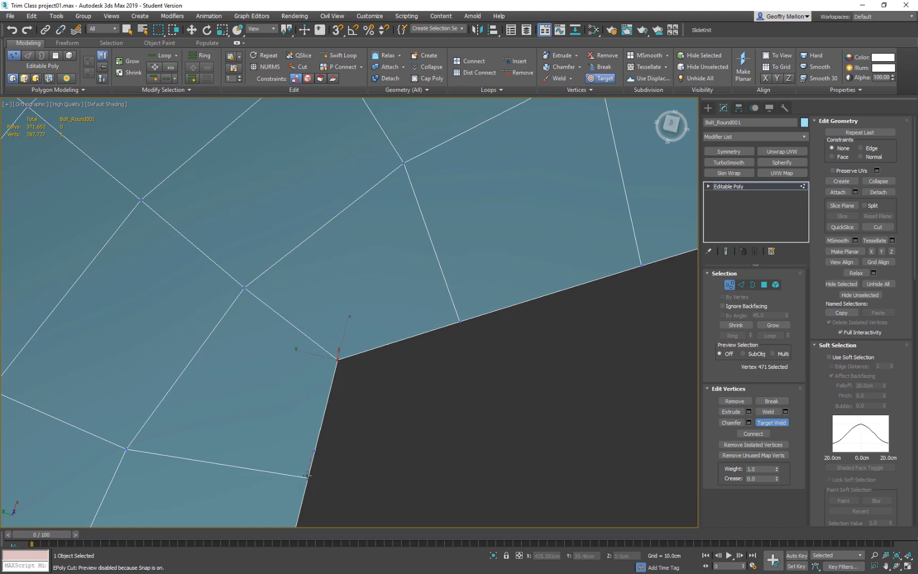
scroll(400, 466, "down", 6)
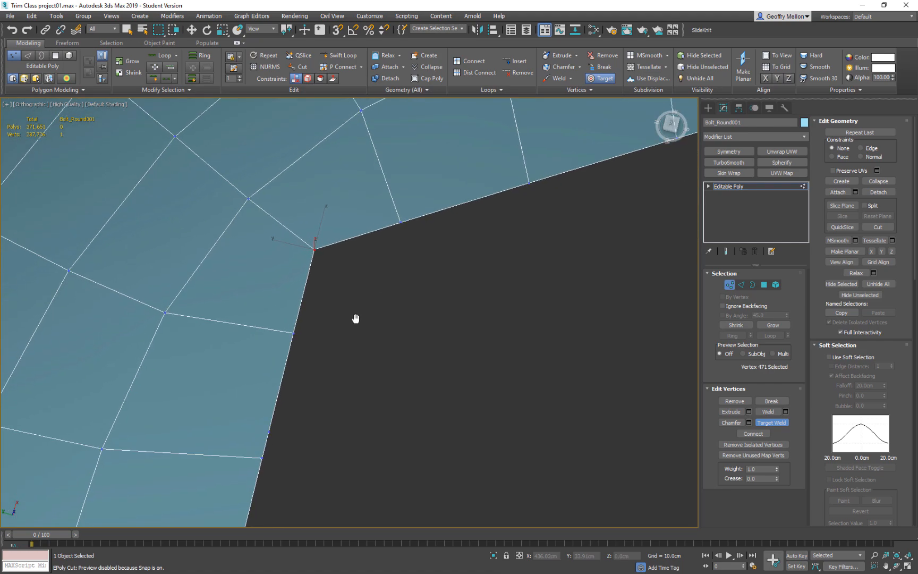
Leave Target Weld and select three surplus vertices between the grid lines on this side of the hexagonal border.
scroll(344, 265, "up", 4)
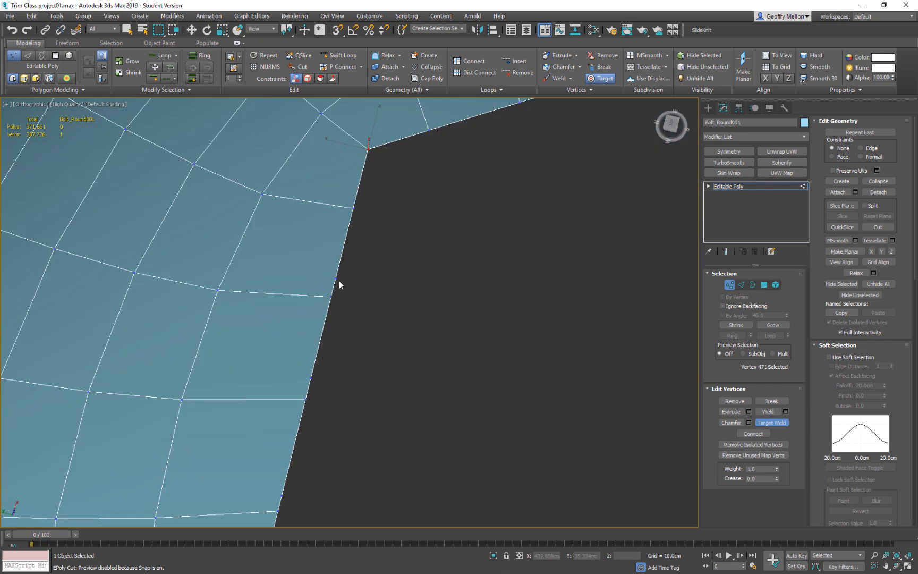
key("w")
left_click(337, 275)
left_click(311, 378, "ctrl")
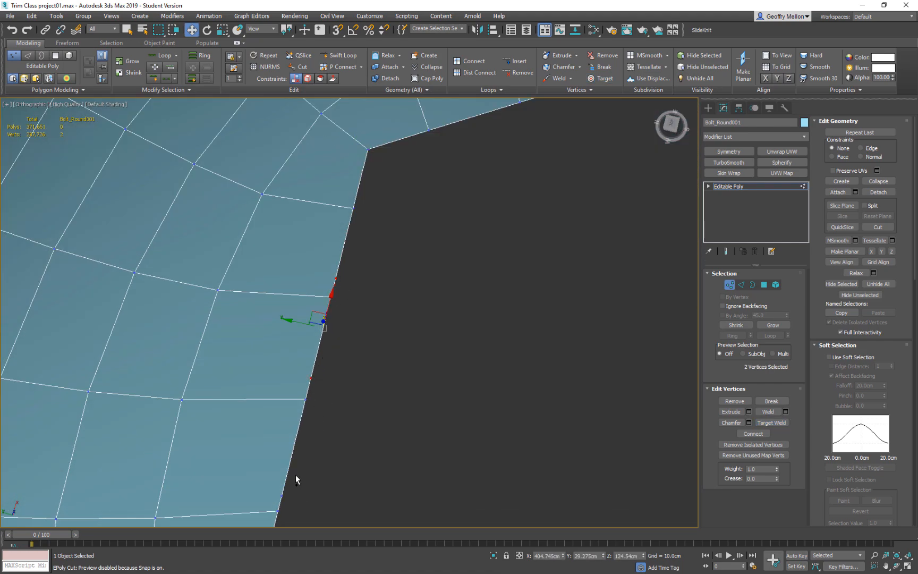
left_click(282, 494, "ctrl")
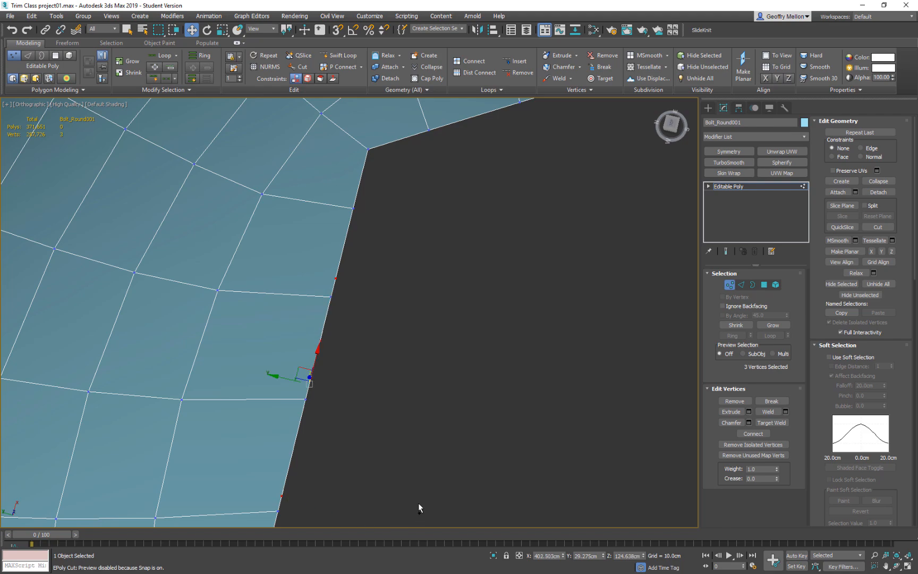
middle_click_drag(406, 479, 430, 322, "alt")
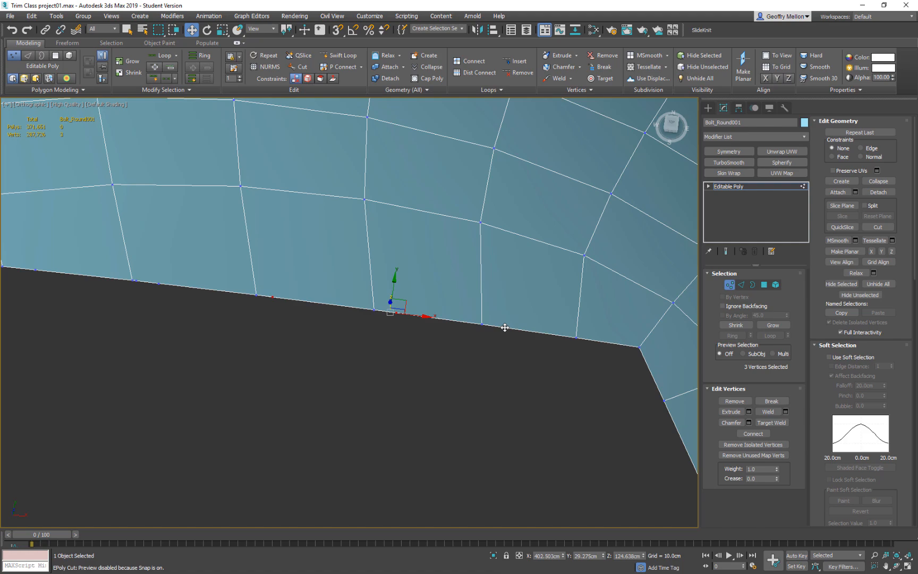
middle_click_drag(321, 329, 440, 355)
left_click(465, 365)
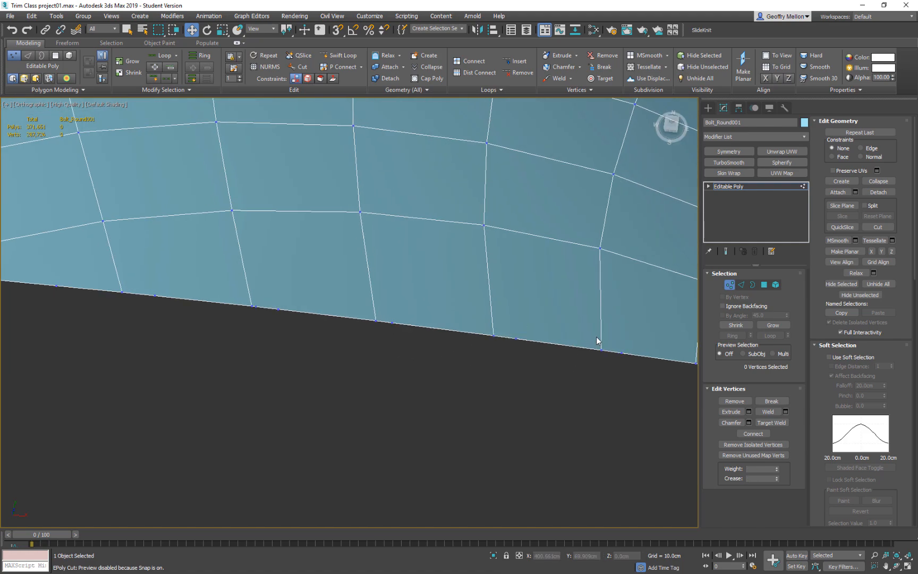
Target weld the surplus vertices along this side of the hexagonal border onto their neighbouring grid vertices, up to the next corner.
left_click(622, 350)
middle_click_drag(613, 385, 439, 373)
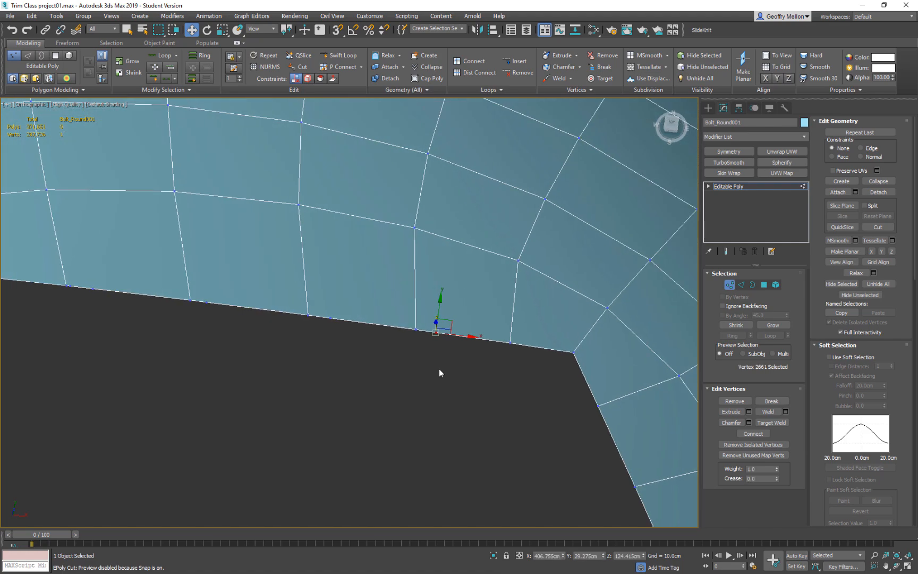
right_click(436, 363)
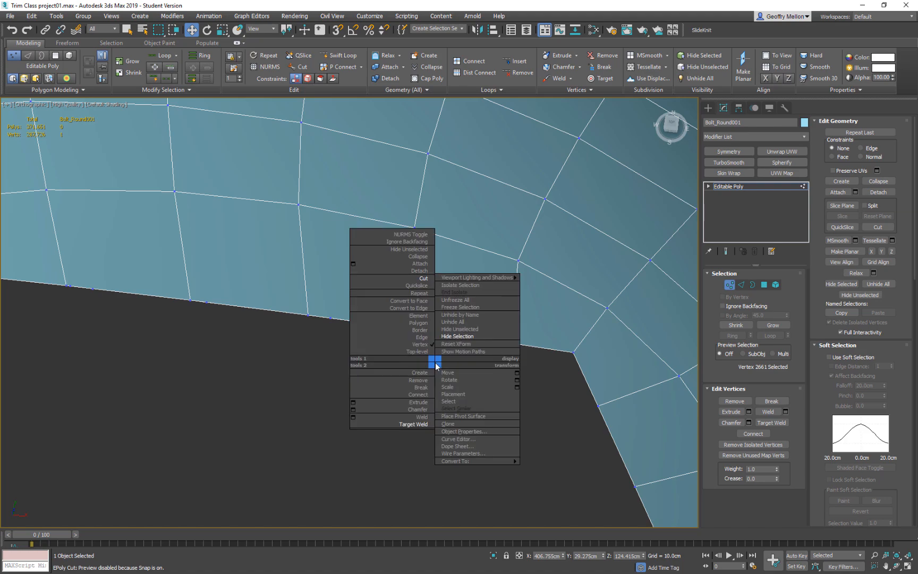
left_click(409, 424)
left_click(431, 333)
left_click(415, 328)
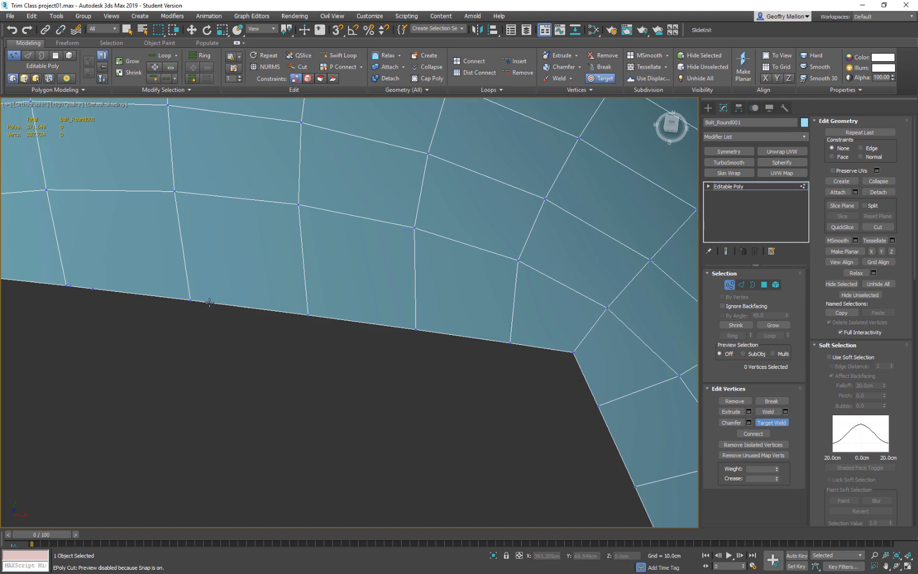
middle_click_drag(137, 307, 333, 331)
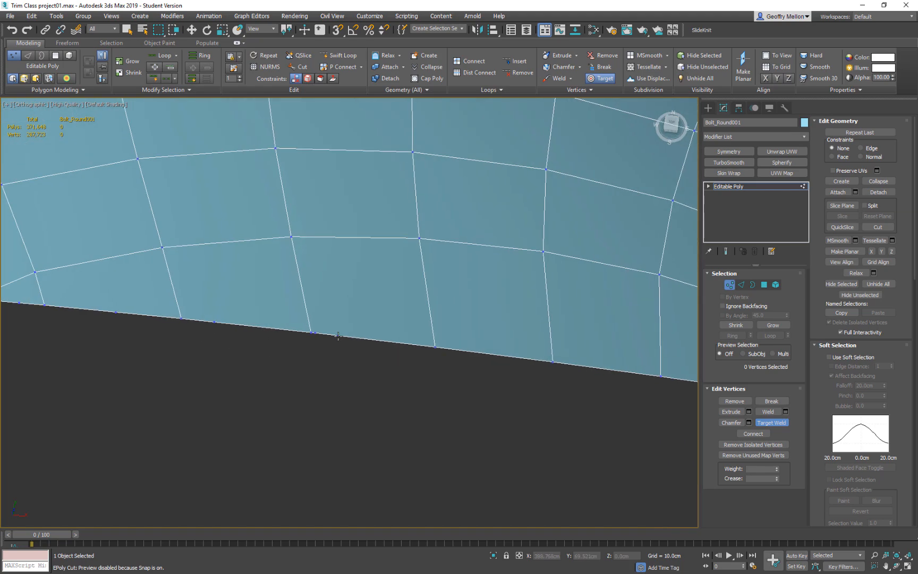
scroll(308, 332, "up", 5)
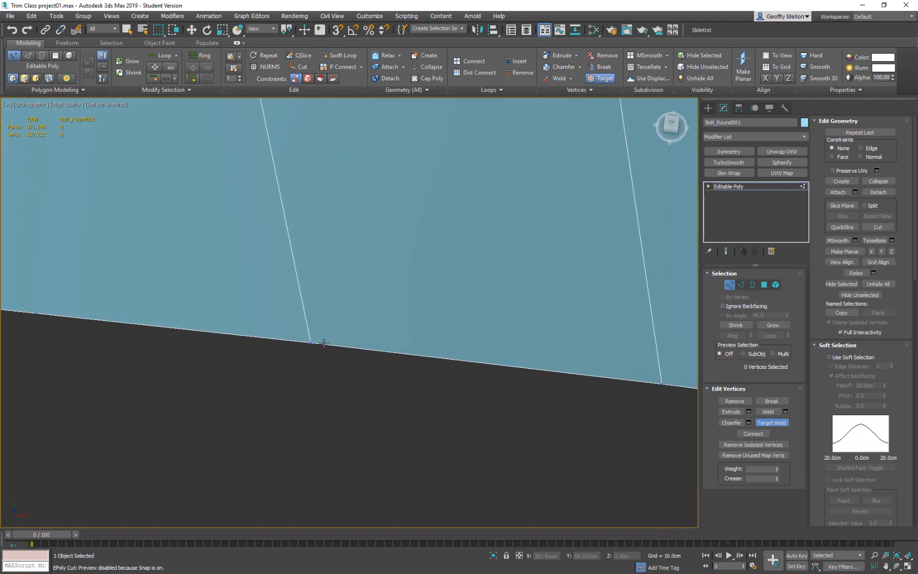
scroll(212, 334, "down", 5)
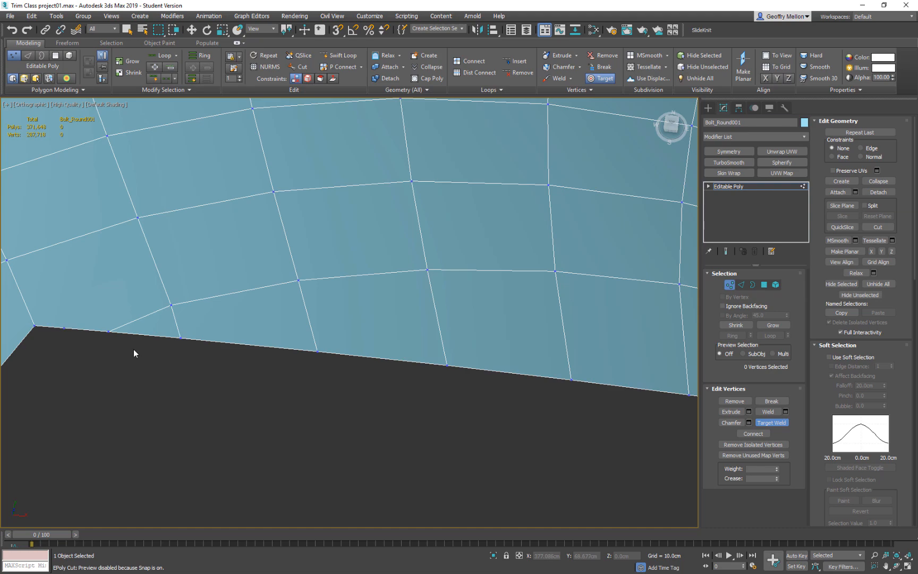
scroll(375, 361, "down", 3)
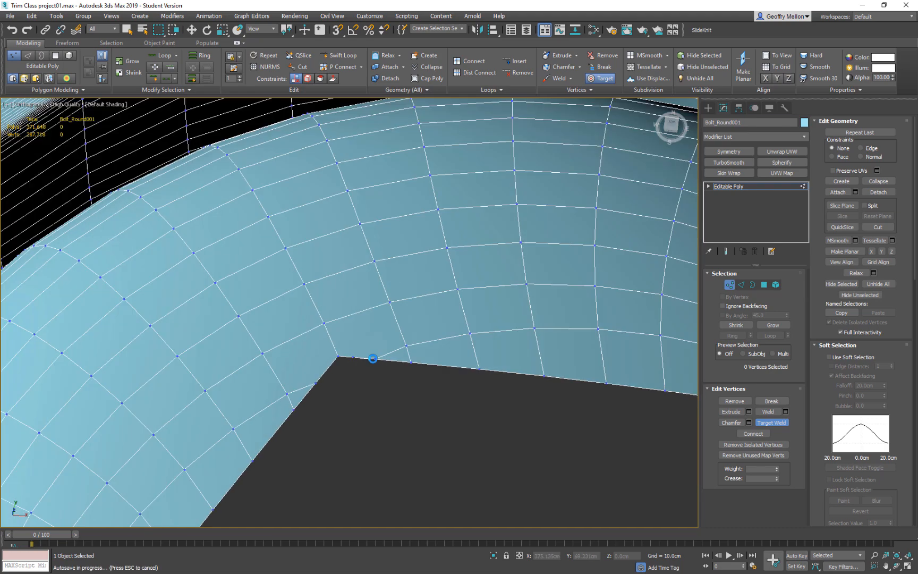
scroll(415, 408, "down", 5)
middle_click_drag(438, 417, 184, 317)
left_click(741, 284)
right_click(313, 282)
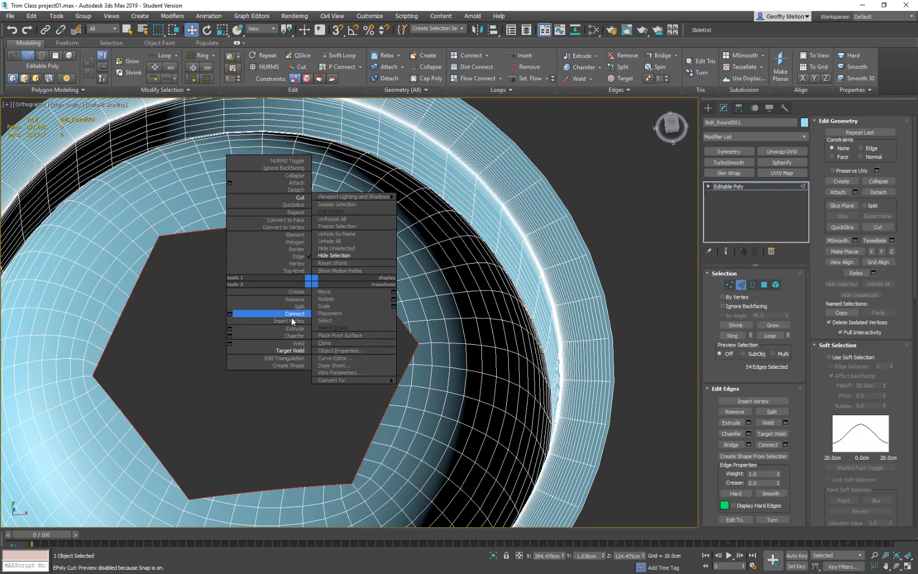
left_click(230, 335)
scroll(234, 349, "up", 2)
middle_click_drag(247, 341, 205, 313, "alt")
scroll(287, 364, "up", 5)
middle_click_drag(290, 361, 298, 342)
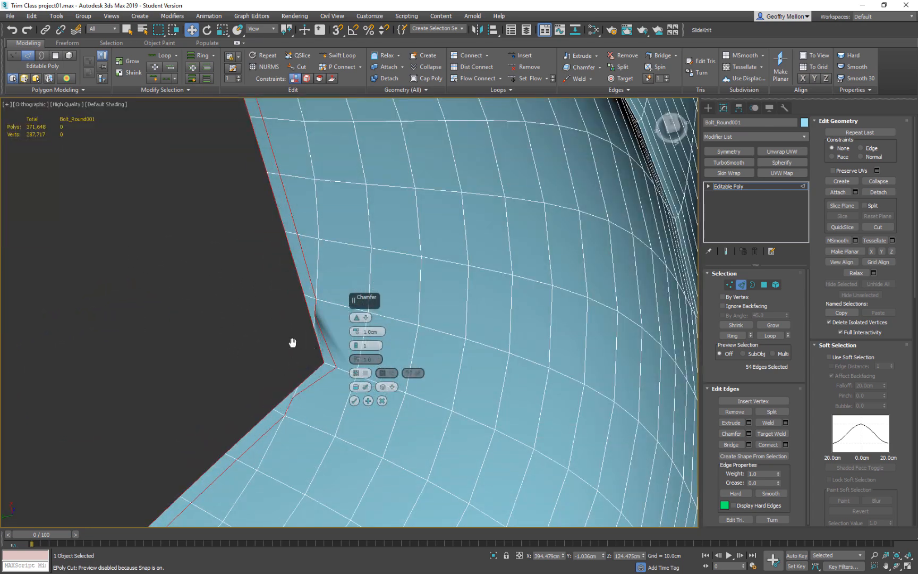
scroll(287, 344, "up", 3)
left_click(379, 400)
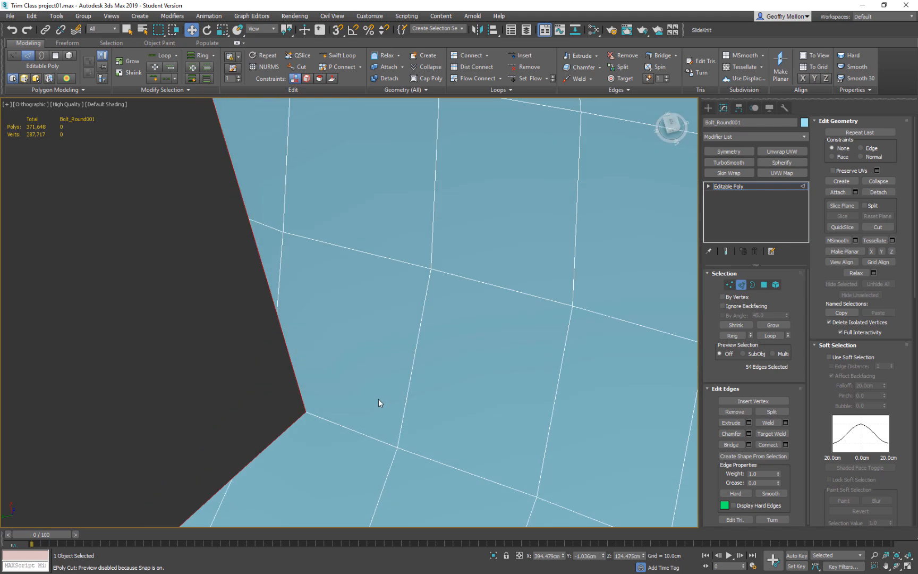
key("1")
middle_click_drag(341, 376, 451, 402)
scroll(452, 403, "down", 5)
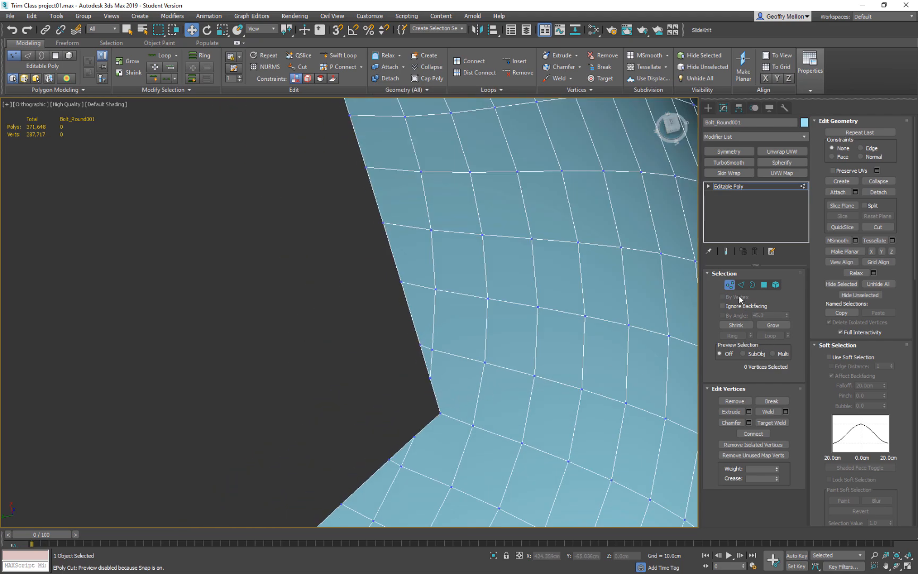
Select the hexagonal recess opening in border mode and chamfer it by 1.0 cm with one segment.
left_click(753, 286)
right_click(487, 353)
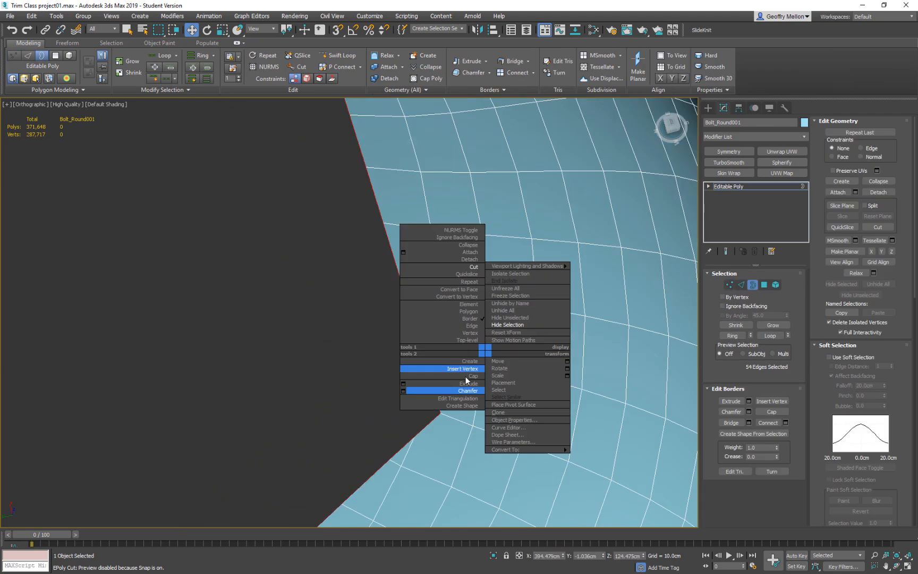
left_click(403, 391)
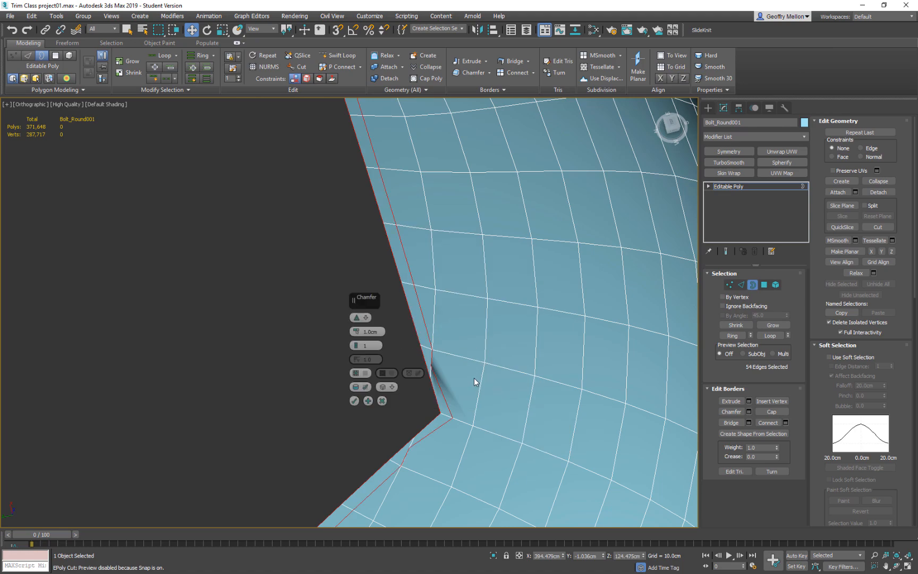
scroll(477, 372, "down", 5)
middle_click_drag(373, 418, 395, 375)
scroll(494, 384, "up", 4)
middle_click_drag(441, 339, 628, 253)
scroll(562, 359, "down", 3)
scroll(563, 360, "down", 2)
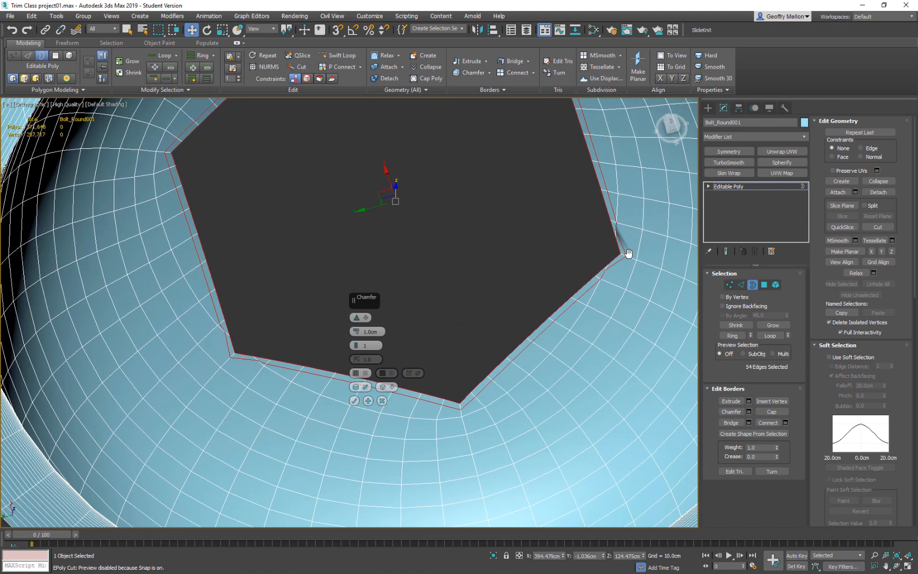
scroll(566, 342, "down", 4)
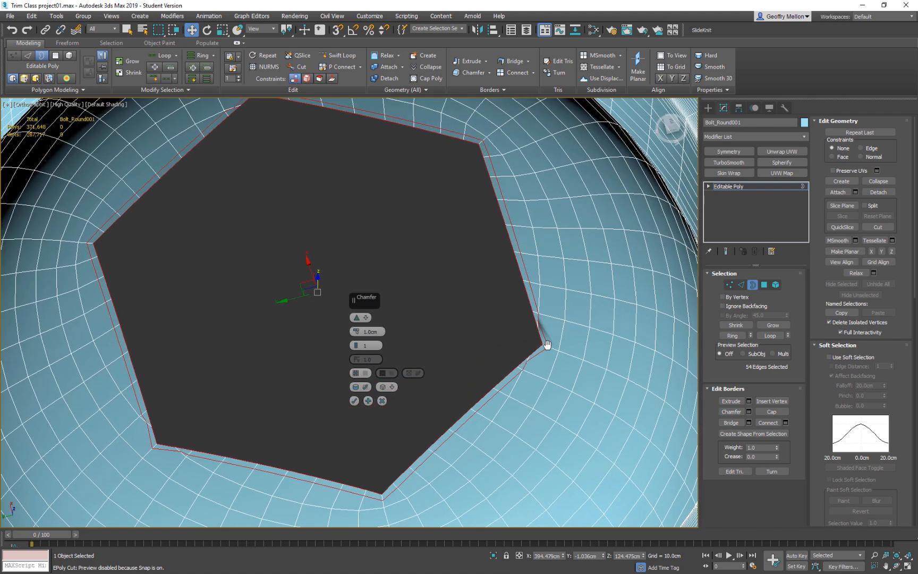
left_click(354, 400)
Target weld the surplus inner-loop vertices on both sides of the chamfered hexagon's corner onto the adjacent grid vertices.
scroll(457, 313, "up", 5)
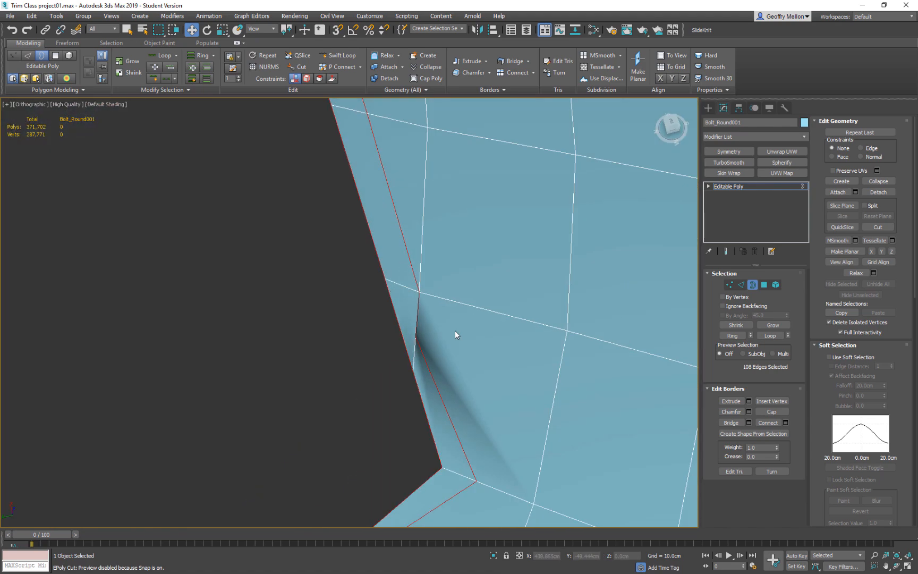
key("1")
right_click(481, 347)
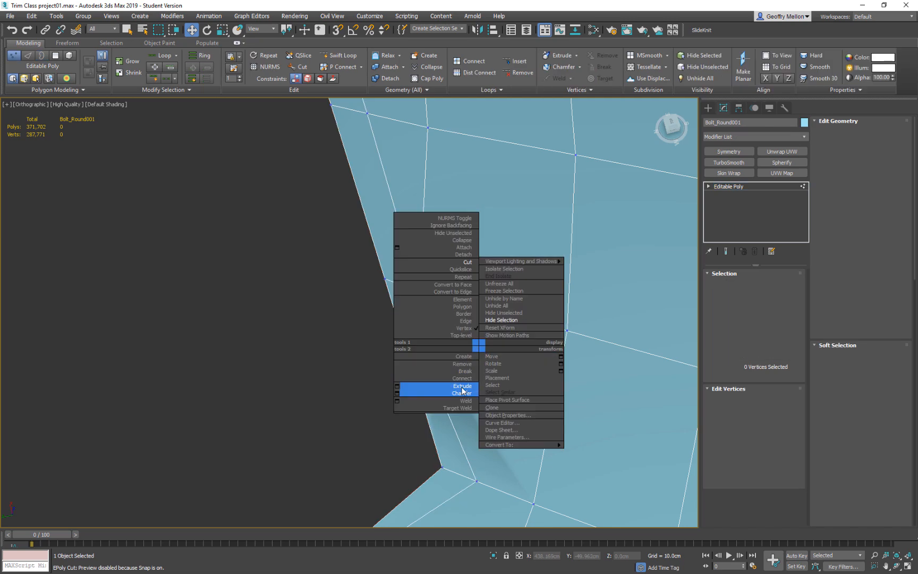
left_click(451, 408)
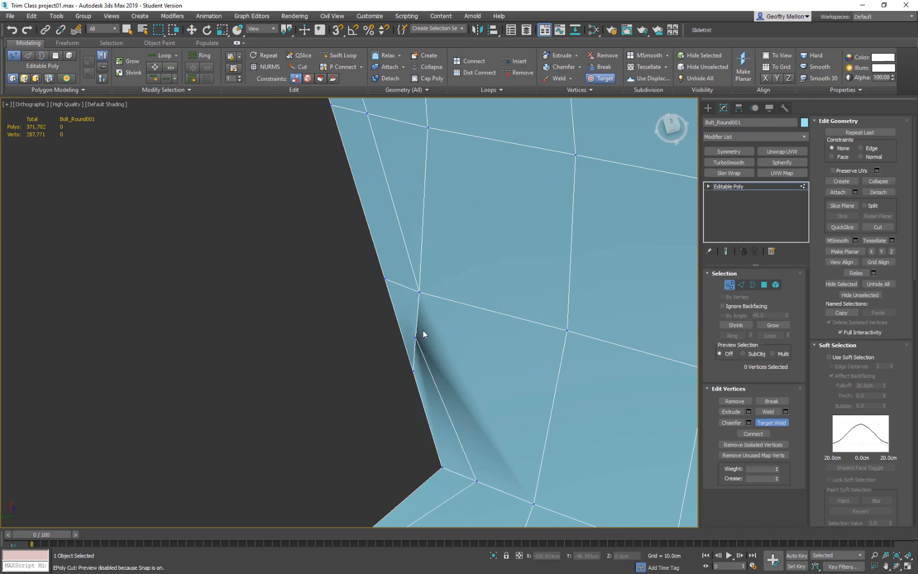
left_click(420, 292)
scroll(439, 353, "down", 5)
middle_click_drag(367, 368, 452, 291)
middle_click_drag(429, 438, 522, 366)
scroll(555, 250, "up", 5)
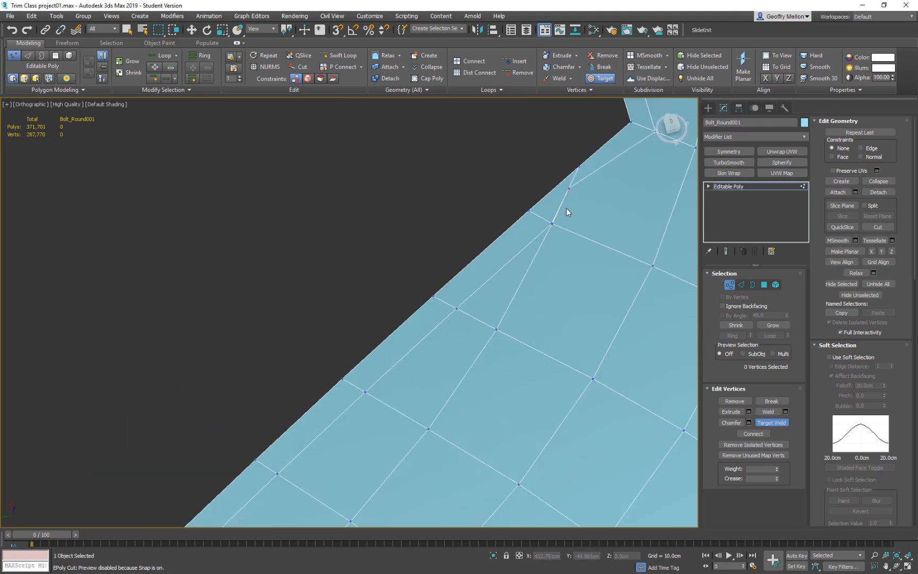
left_click(553, 220)
Leave Target Weld, select the two nearly coincident inner-loop vertices beside the same hexagon corner and collapse them into one.
scroll(419, 299, "down", 3)
scroll(416, 359, "down", 3)
middle_click_drag(416, 358, 381, 383)
scroll(381, 383, "up", 5)
right_click(550, 172)
middle_click_drag(539, 246, 447, 427)
scroll(481, 291, "up", 2)
left_click_drag(461, 292, 449, 274)
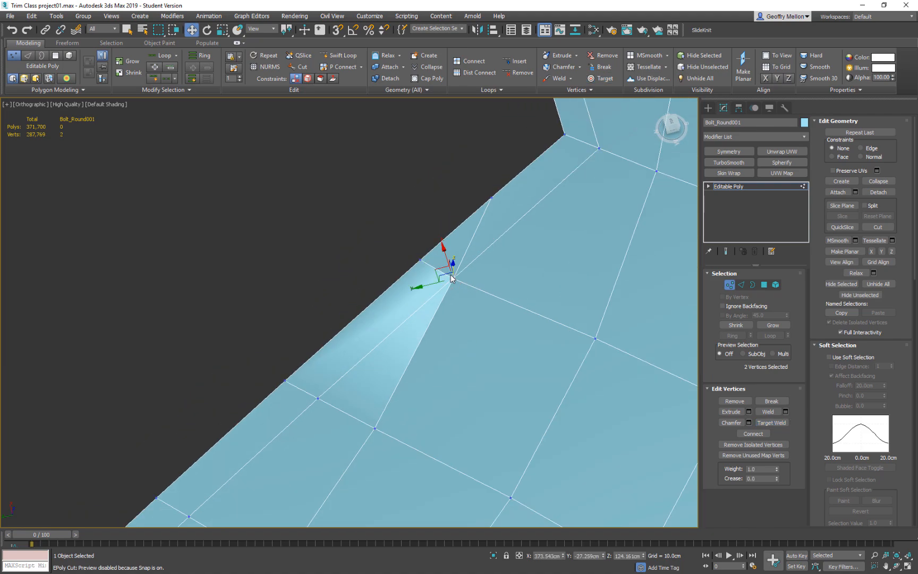
key("ctrl+alt+c")
Activate Target Weld for the surplus vertices around the opposite corner of the hexagonal opening.
scroll(419, 330, "down", 5)
middle_click_drag(341, 417, 461, 373)
scroll(441, 345, "down", 2)
middle_click_drag(181, 279, 429, 356)
right_click(428, 356)
left_click(397, 412)
right_click(399, 412)
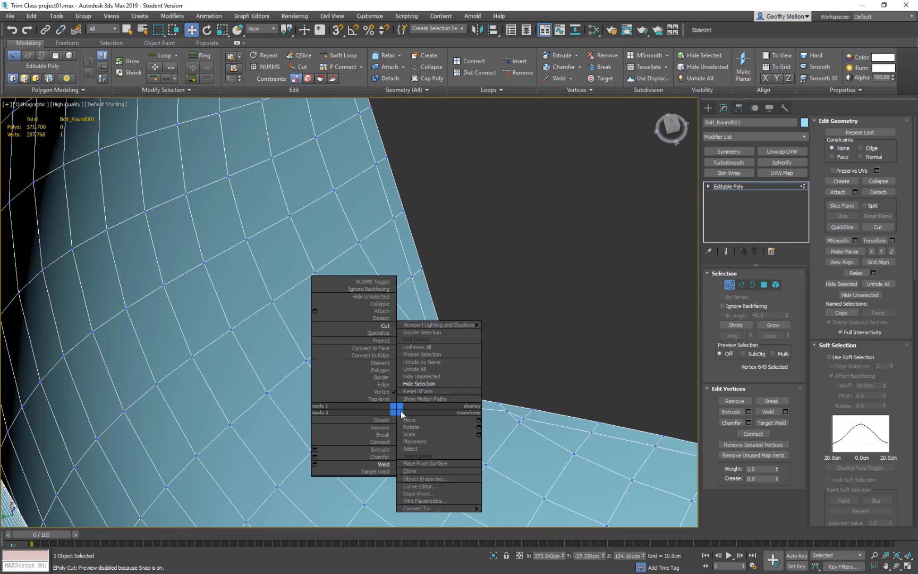
left_click(376, 467)
left_click(440, 353)
left_click(453, 405)
key("ctrl+z")
Target weld the surplus vertices on the steep side of this hexagon corner onto their neighbouring grid vertices.
left_click(441, 353)
left_click(431, 339)
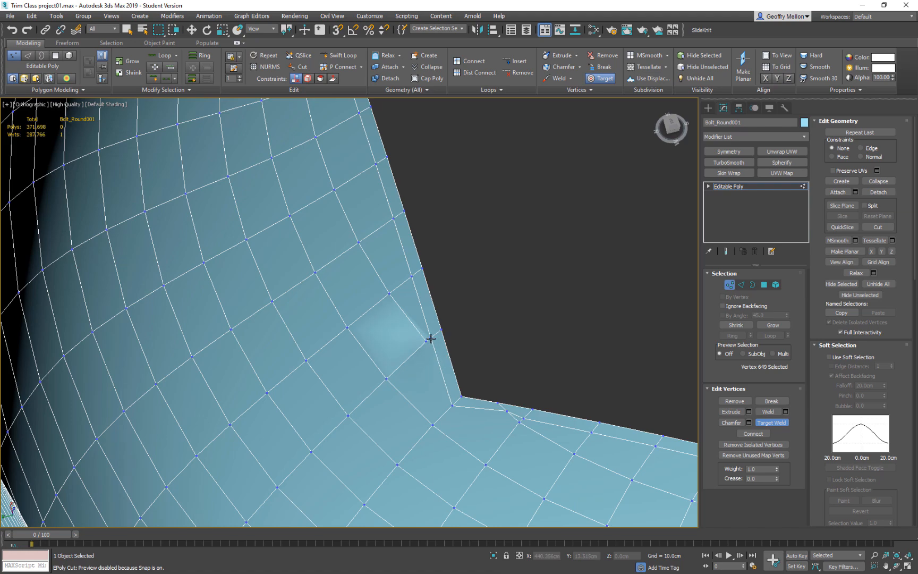
left_click(426, 341)
left_click(432, 338)
Target weld the surplus border and inner-loop vertices on the other side of this corner onto the nearest grid-line vertices.
scroll(496, 371, "down", 2)
middle_click_drag(496, 371, 415, 339)
scroll(422, 361, "up", 3)
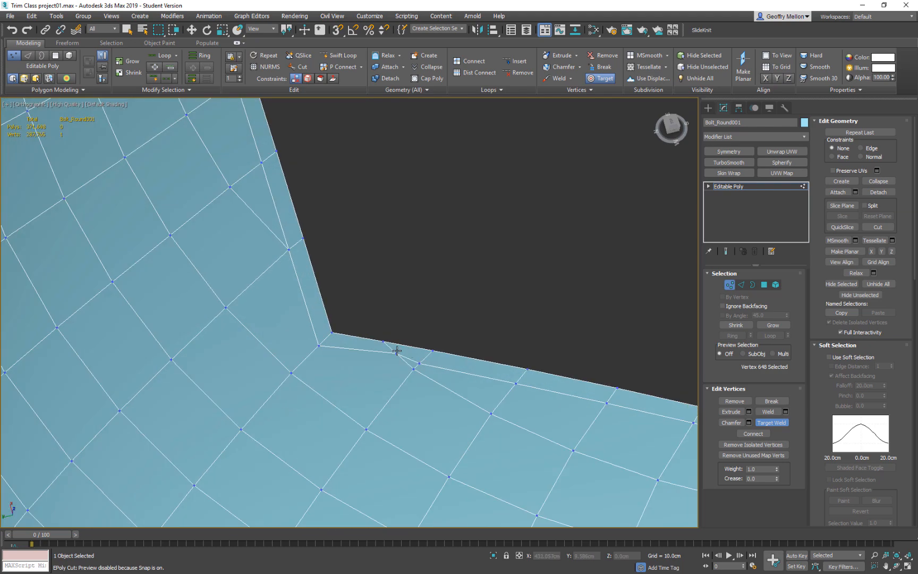
left_click(384, 342)
left_click(433, 351)
left_click(417, 362)
left_click(415, 369)
left_click(419, 363)
scroll(394, 370, "down", 4)
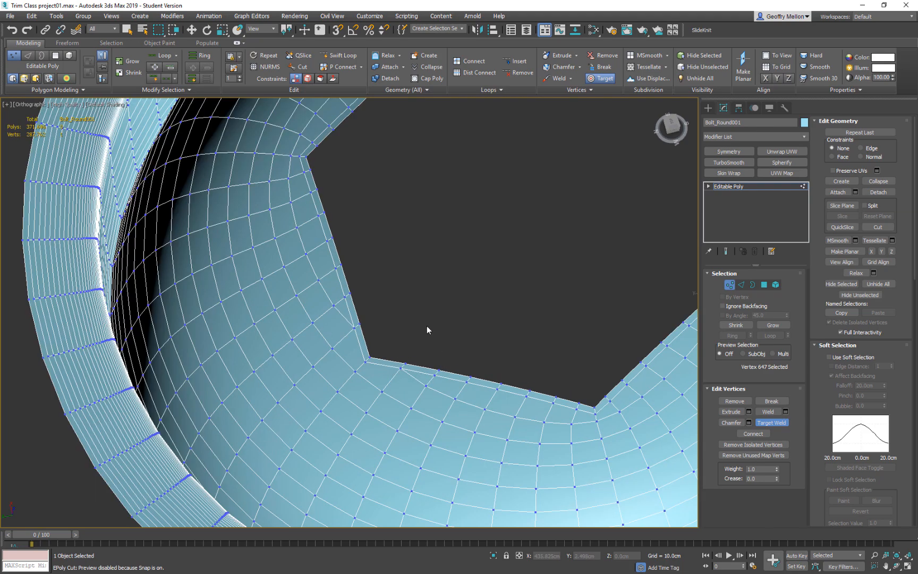
At the next hexagon corner, target weld the surplus inner-loop and border vertices on its descending side onto the adjacent grid vertices.
middle_click_drag(399, 241, 467, 386)
middle_click_drag(358, 308, 269, 414)
scroll(458, 252, "up", 4)
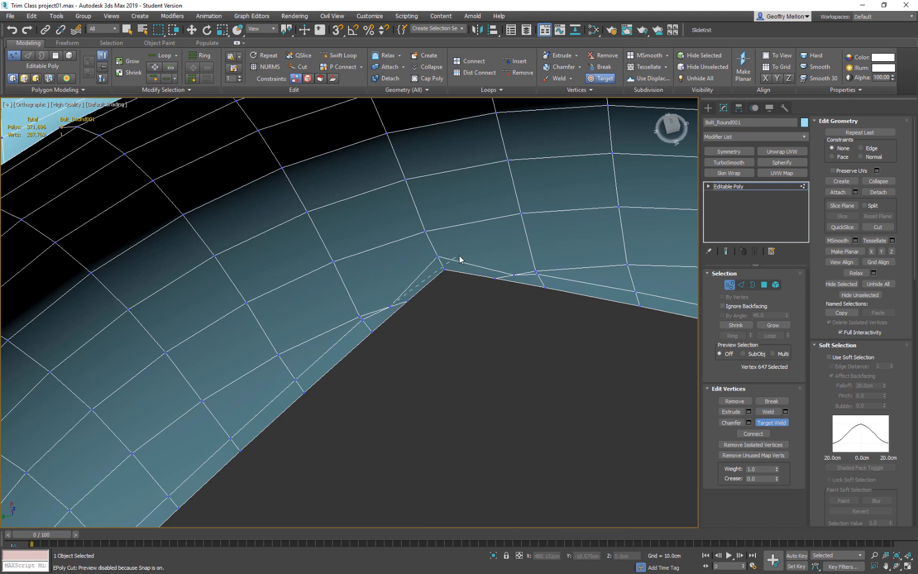
left_click(363, 320)
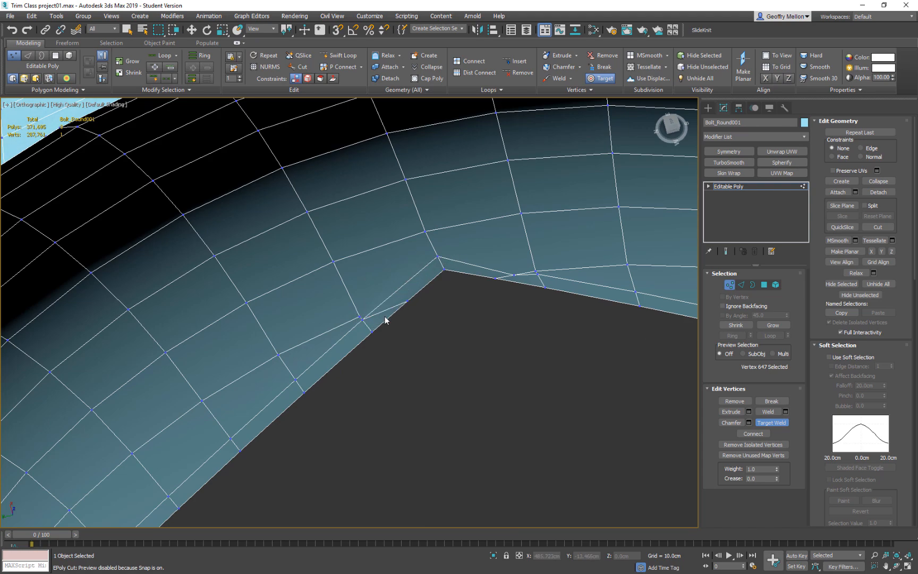
left_click(374, 331)
left_click(361, 320)
Target weld the surplus vertices on the remaining side of this corner onto the neighbouring inner-loop and border vertices.
middle_click_drag(527, 253, 403, 323)
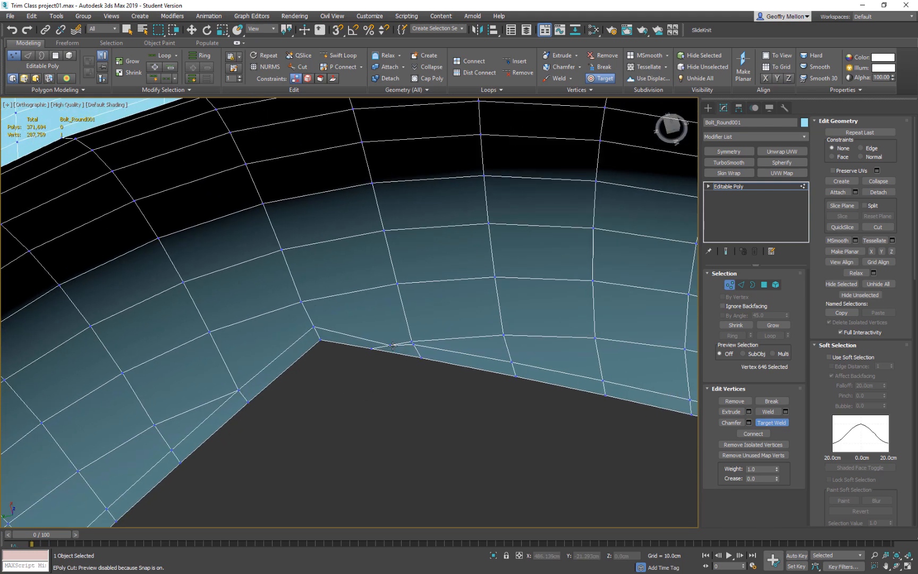
left_click(412, 344)
left_click(412, 342)
left_click(412, 344)
scroll(523, 380, "down", 5)
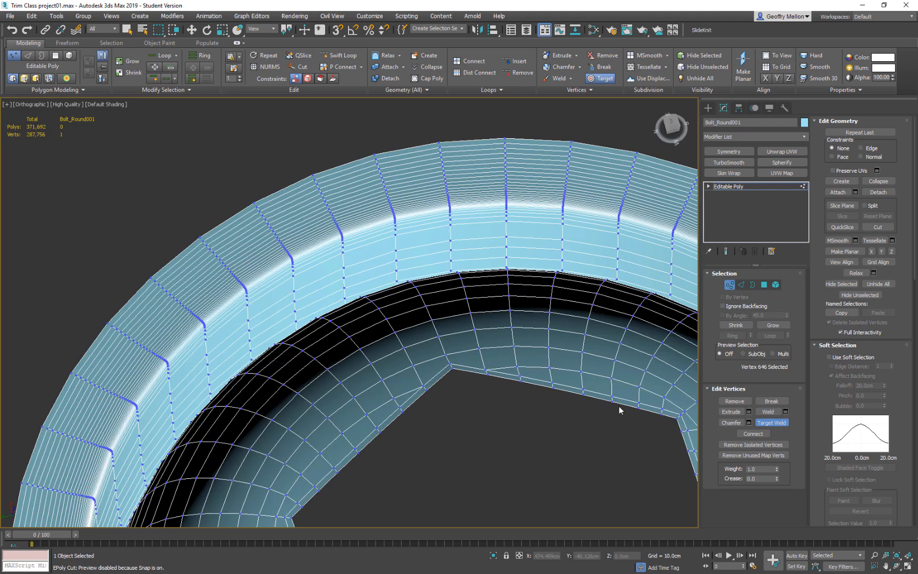
Return to the first hexagon corner and target weld the surplus border vertices on both of its sides onto neighbouring border vertices.
middle_click_drag(619, 408, 363, 255)
middle_click_drag(508, 445, 476, 309)
scroll(426, 350, "up", 5)
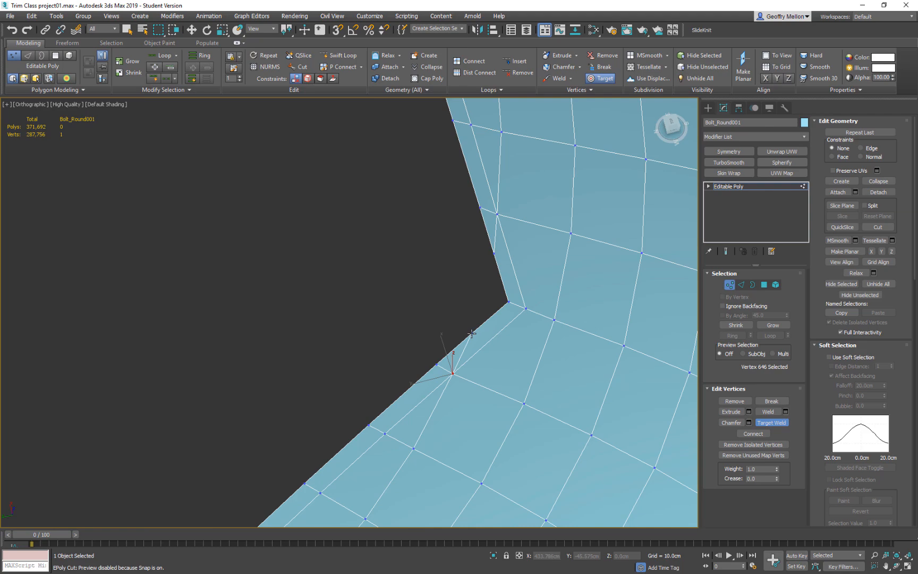
scroll(437, 230, "down", 3)
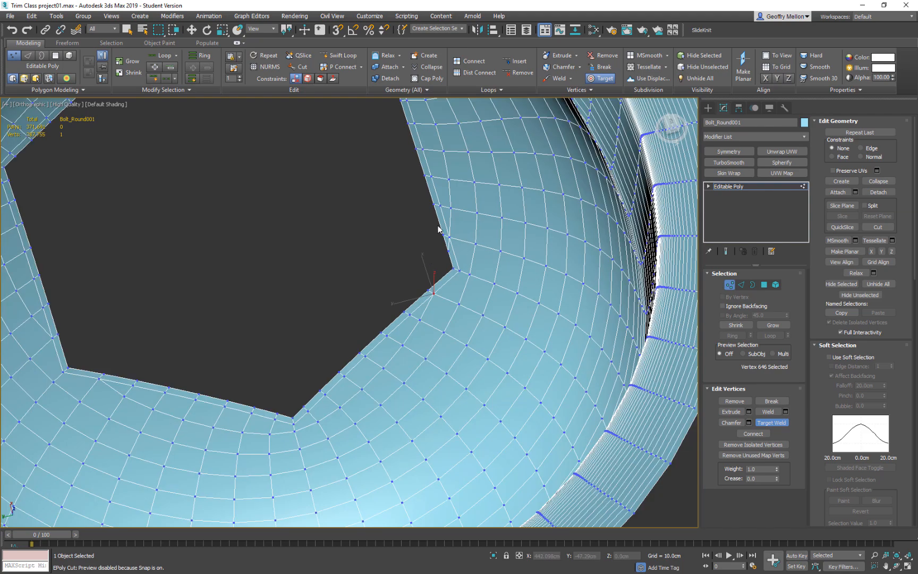
middle_click_drag(438, 230, 459, 352)
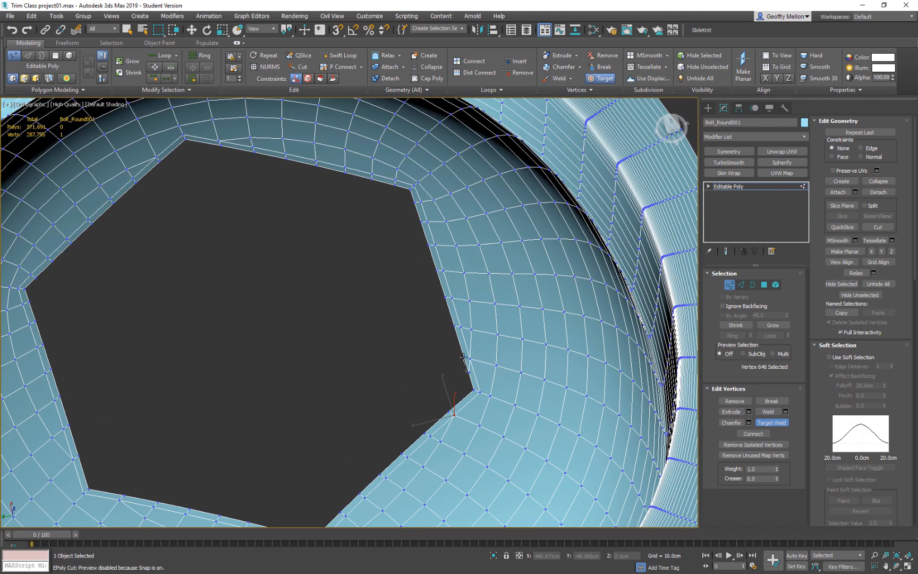
middle_click_drag(403, 304, 490, 273)
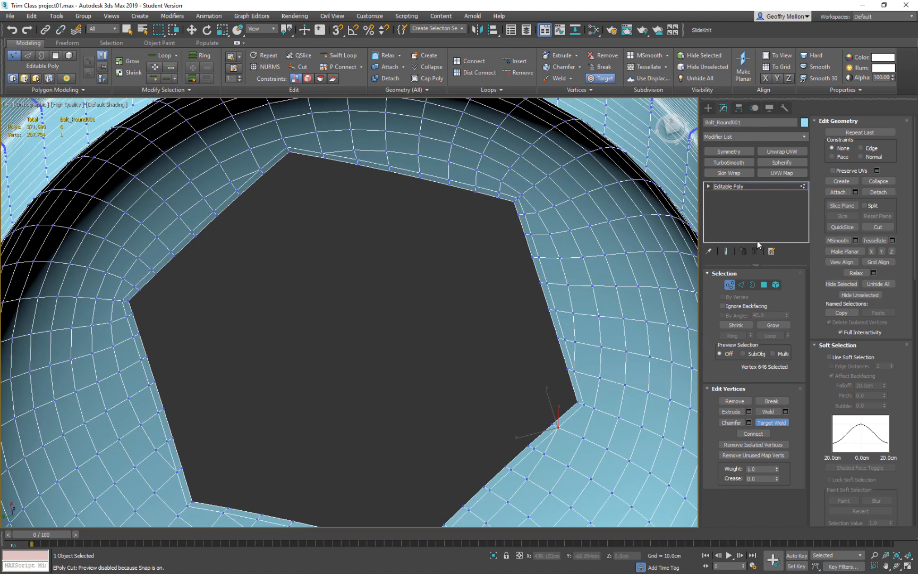
Select the hexagonal opening's border and extrude it straight down along Z to form the recess walls.
left_click(742, 286)
left_click(752, 285)
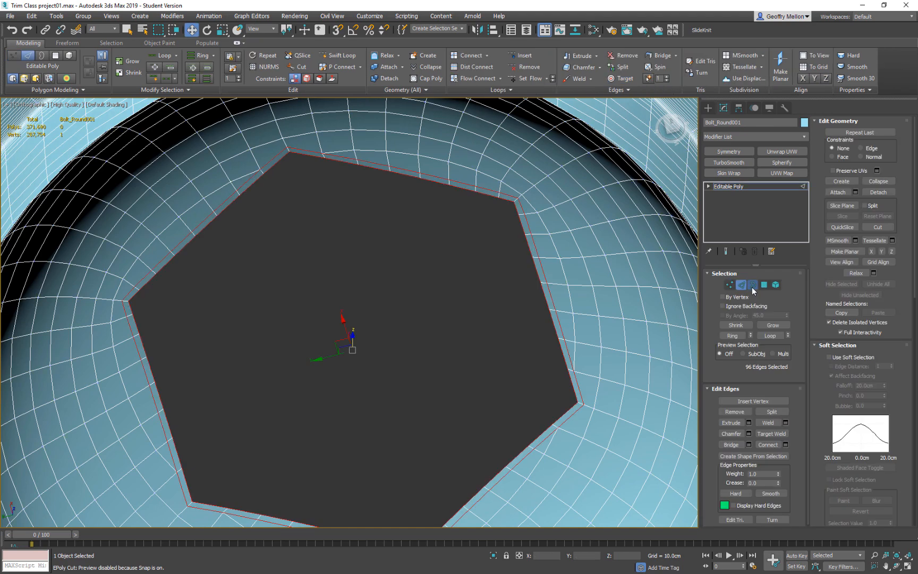
left_click(526, 236)
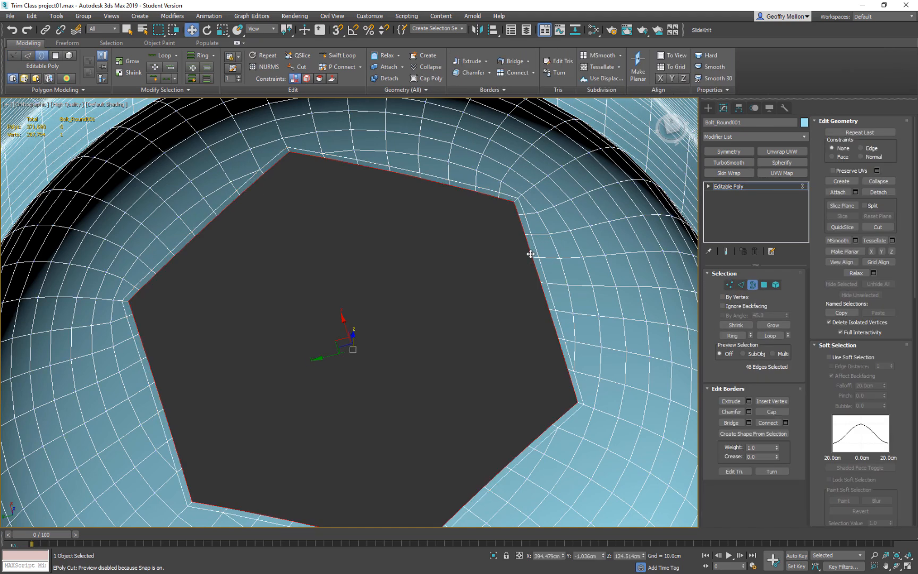
left_click_drag(353, 339, 373, 440, "shift")
middle_click_drag(446, 335, 489, 355, "alt")
left_click_drag(355, 451, 354, 454, "shift")
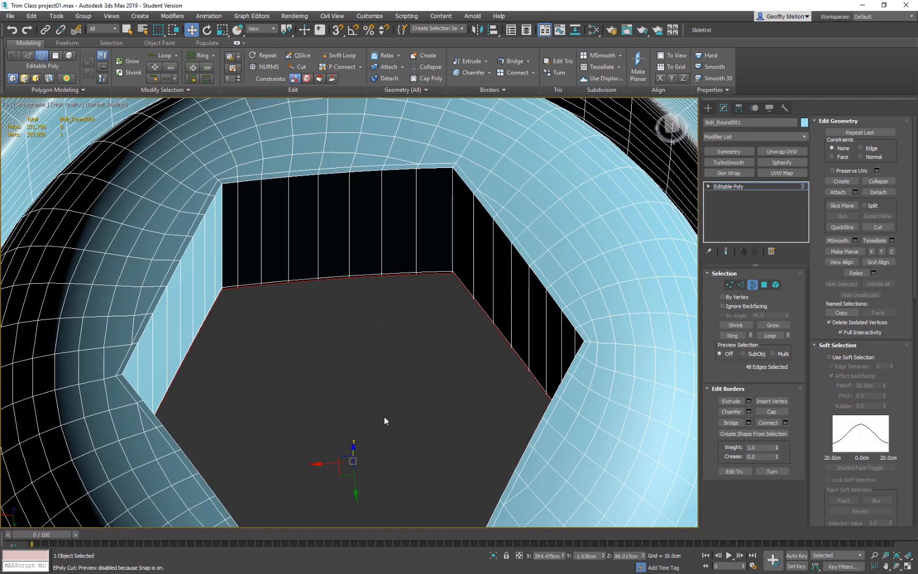
key("r")
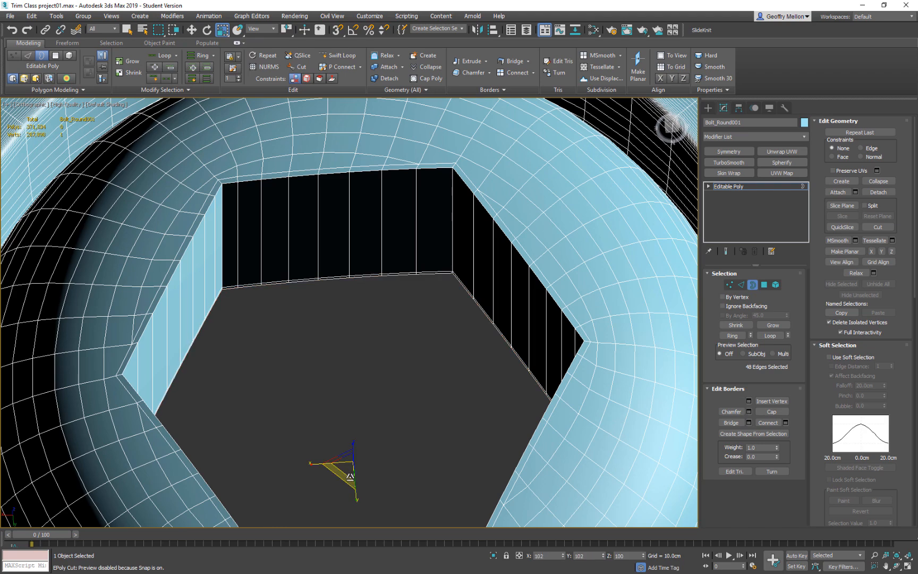
left_click_drag(352, 487, 354, 482, "shift")
key("ctrl+z")
Flatten the recess's lower border along Z and extrude it slightly down and inward to build the floor loops.
left_click_drag(349, 465, 365, 533, "shift")
middle_click_drag(424, 429, 496, 385, "alt")
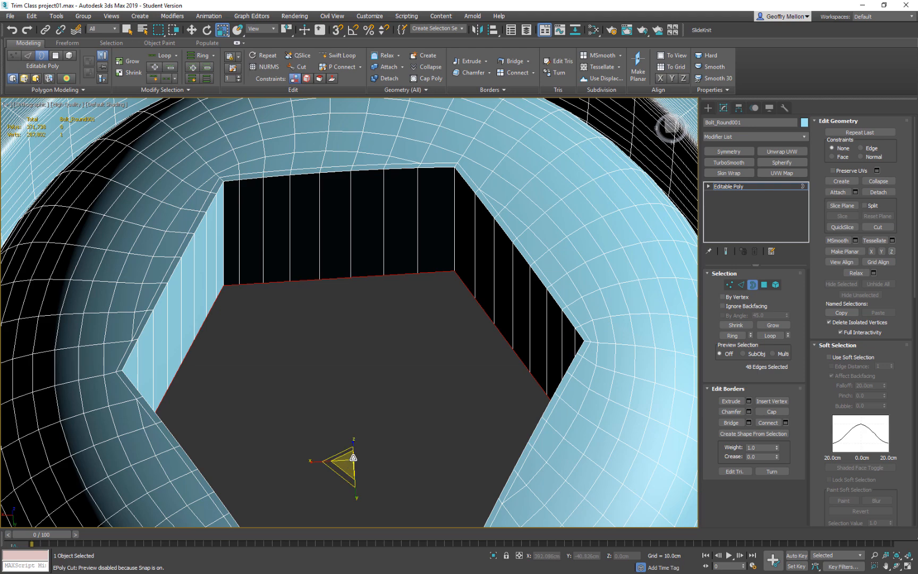
key("w")
left_click_drag(354, 447, 353, 500)
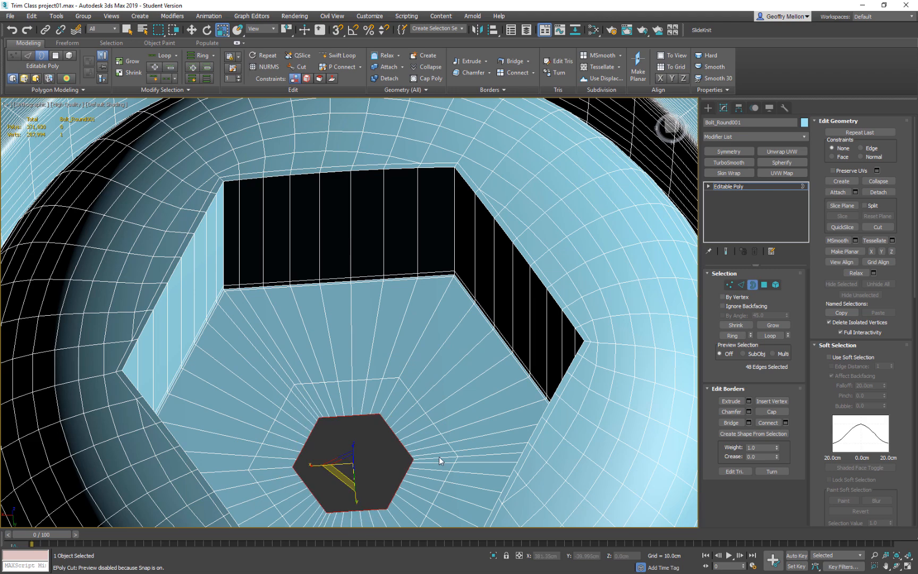
Collapse the small central opening in the recess floor to a single vertex and leave border selection.
key("ctrl+alt+c")
scroll(446, 456, "down", 5)
middle_click_drag(495, 379, 519, 235, "alt")
left_click(753, 284)
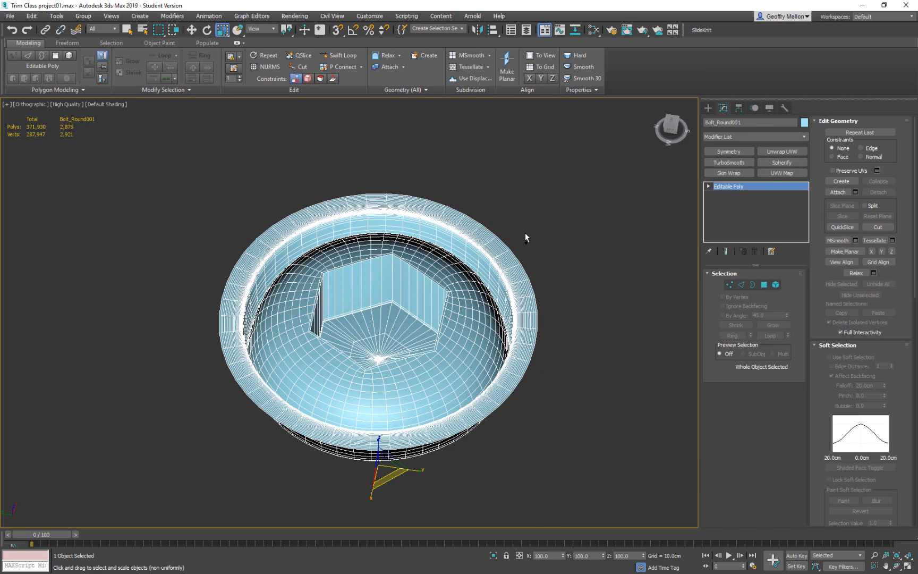
Preview the bolt with TurboSmooth while edged faces are hidden, remove the modifier and show the edges again.
key("F4")
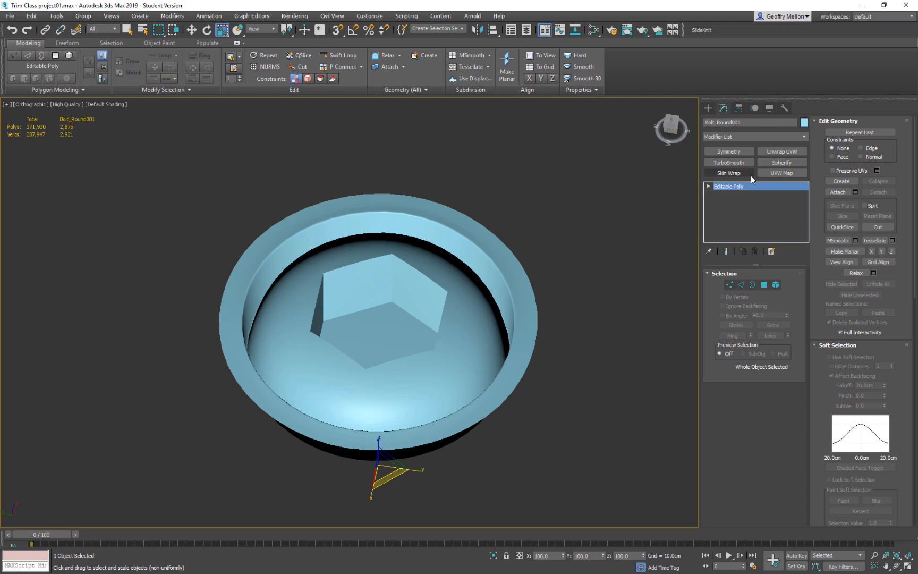
left_click(736, 162)
middle_click_drag(564, 245, 696, 215, "alt")
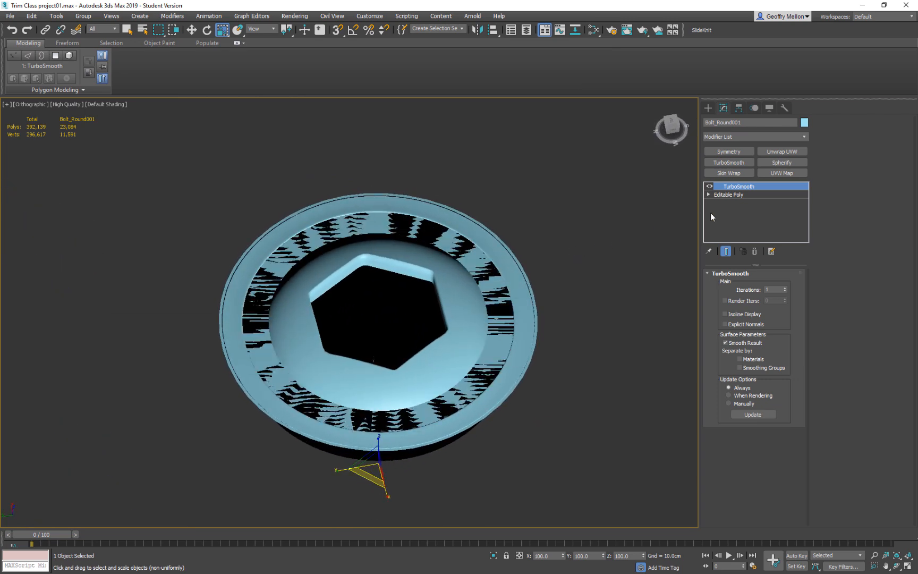
left_click(758, 253)
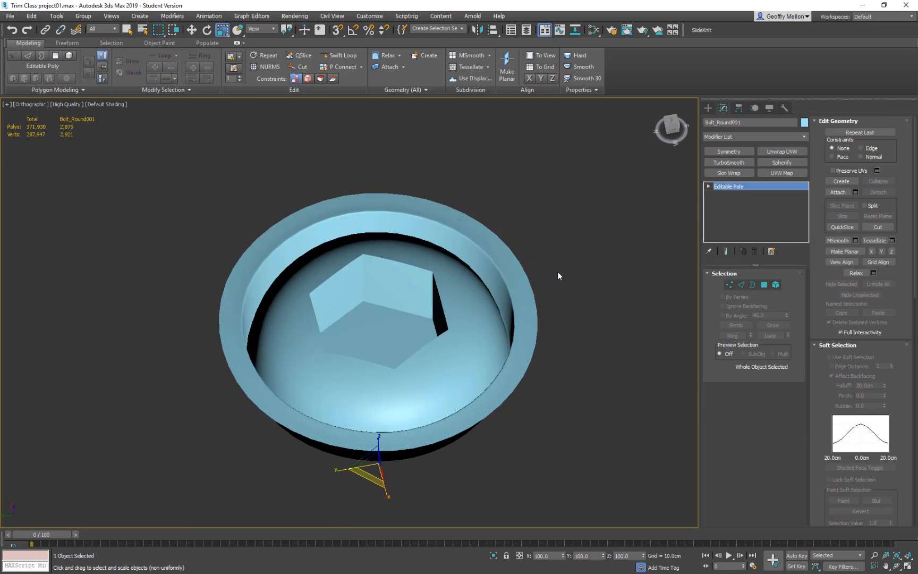
middle_click_drag(557, 272, 578, 258, "alt")
key("F4")
Apply a TurboSmooth modifier to the bolt and examine the smoothed recess and rim with edges shown.
middle_click_drag(553, 289, 470, 273, "alt")
left_click(722, 163)
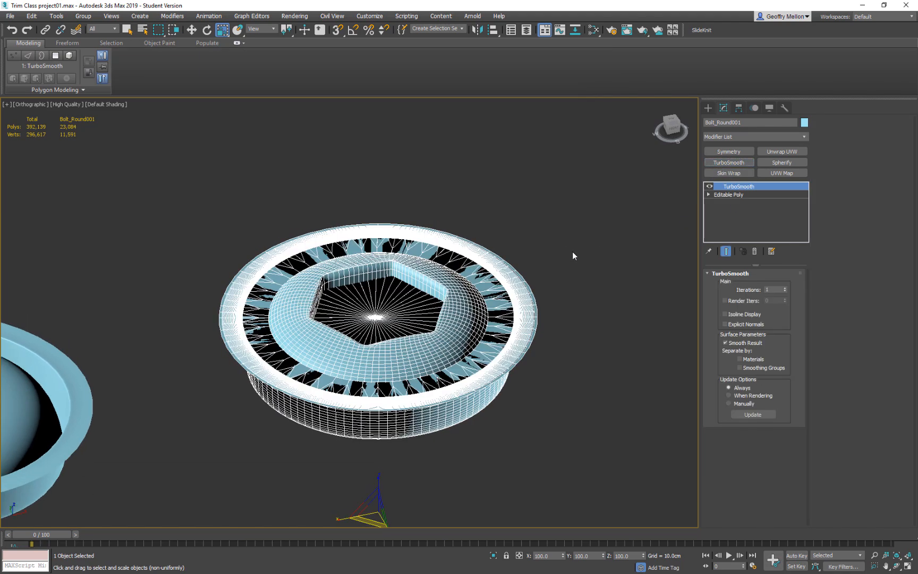
mouse_move(561, 240)
middle_mouse_down("alt")
mouse_move(572, 285)
mouse_move(612, 229)
mouse_move(600, 257)
mouse_move(594, 232)
mouse_move(587, 268)
mouse_move(588, 253)
middle_mouse_up("alt")
scroll(450, 278, "up", 5)
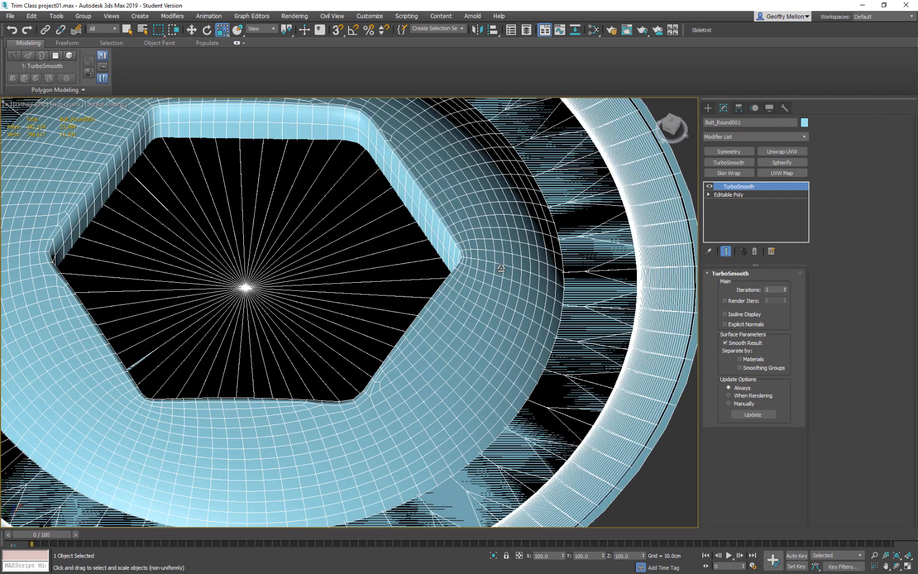
scroll(501, 268, "down", 5)
middle_click_drag(556, 262, 526, 263, "alt")
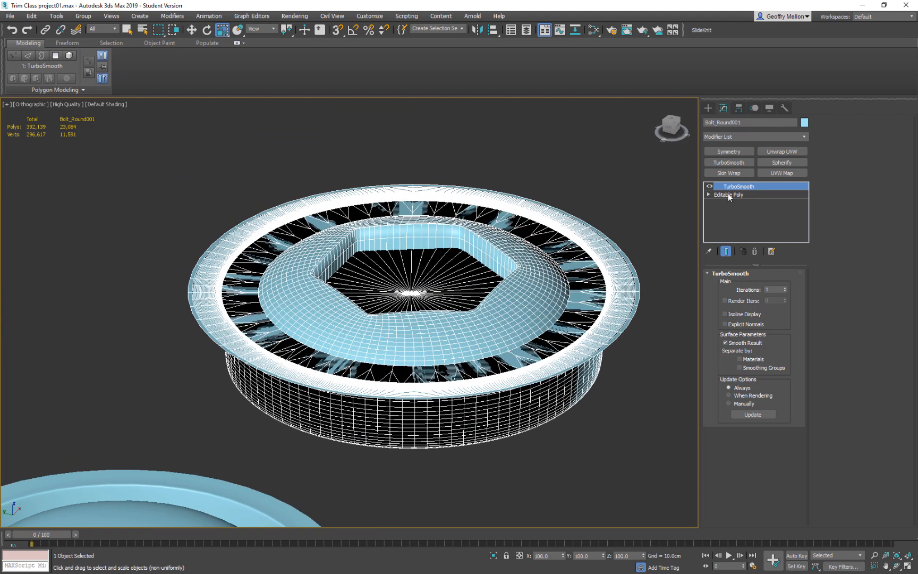
Return to the Editable Poly level and select the full ring of vertical edges on the recess walls.
left_click(727, 195)
scroll(478, 239, "up", 5)
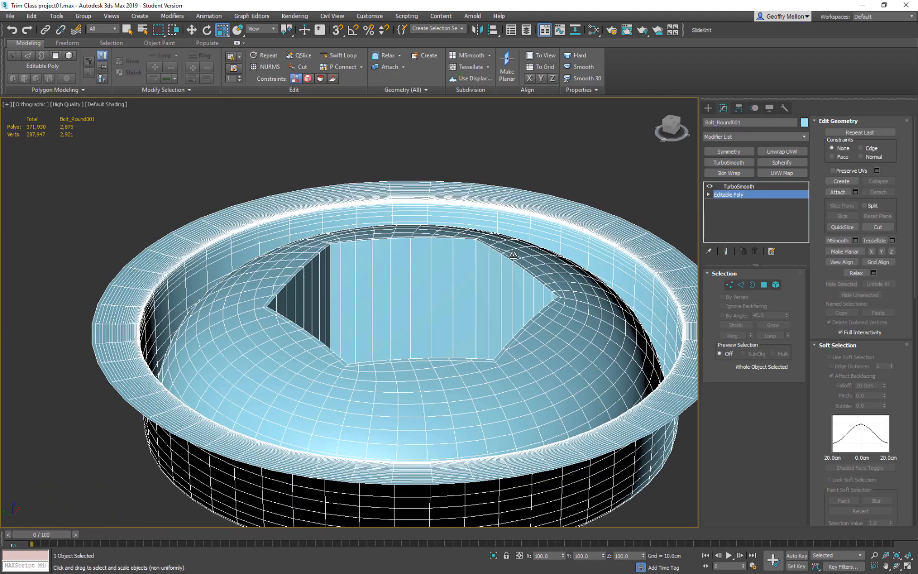
key("2")
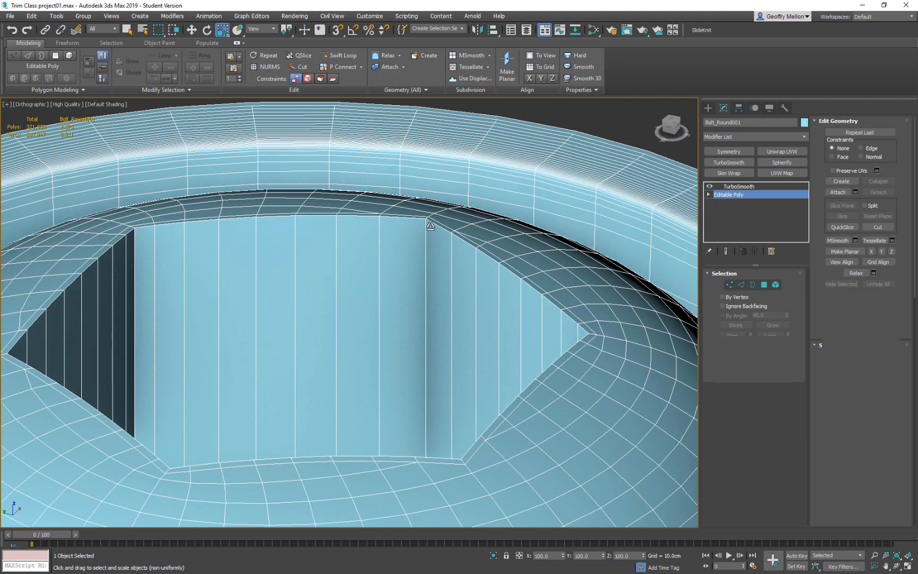
left_click(426, 225)
key("alt+r")
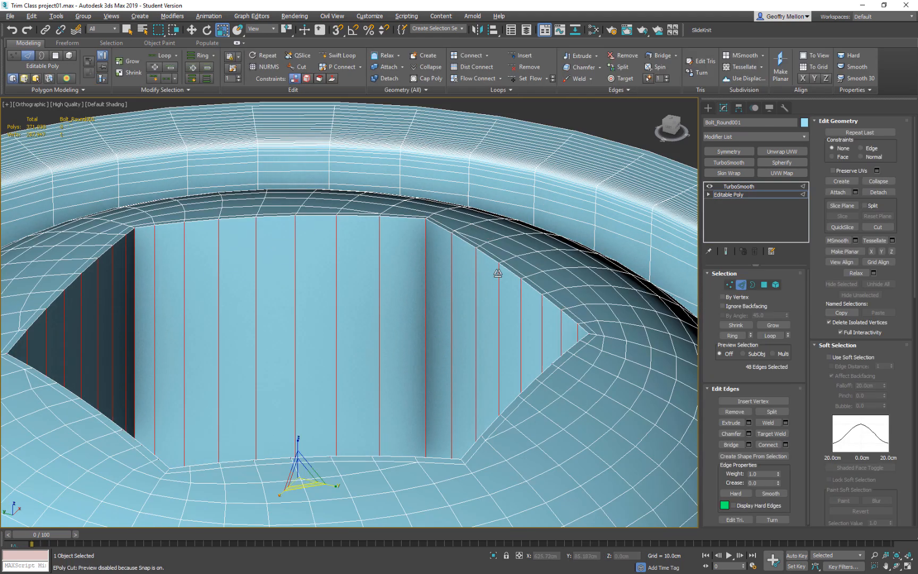
Insert an edge loop just below the top edge of the hexagonal recess walls with Swift Loop.
right_click(494, 273)
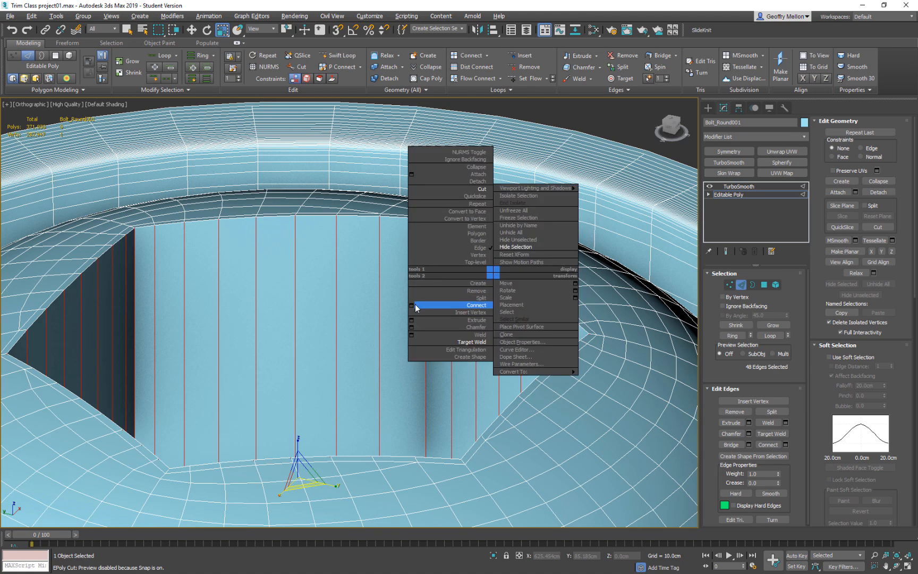
left_click(274, 243)
key("alt+1")
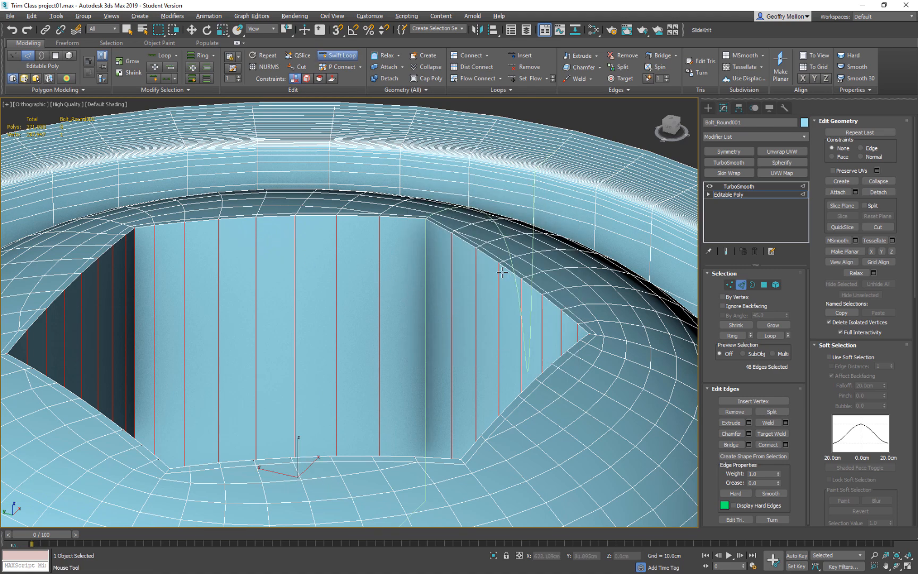
left_click(426, 225)
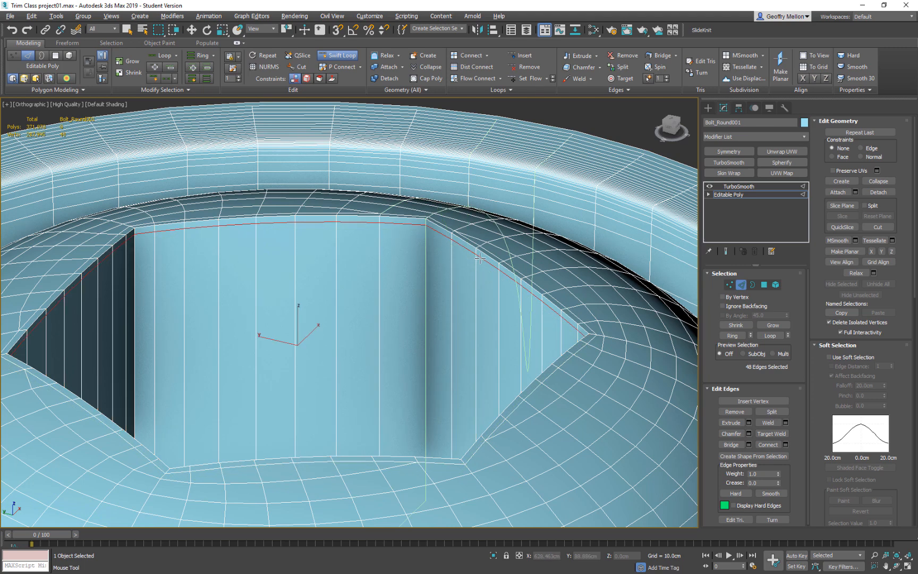
scroll(475, 274, "down", 7)
middle_click_drag(546, 294, 537, 329, "alt")
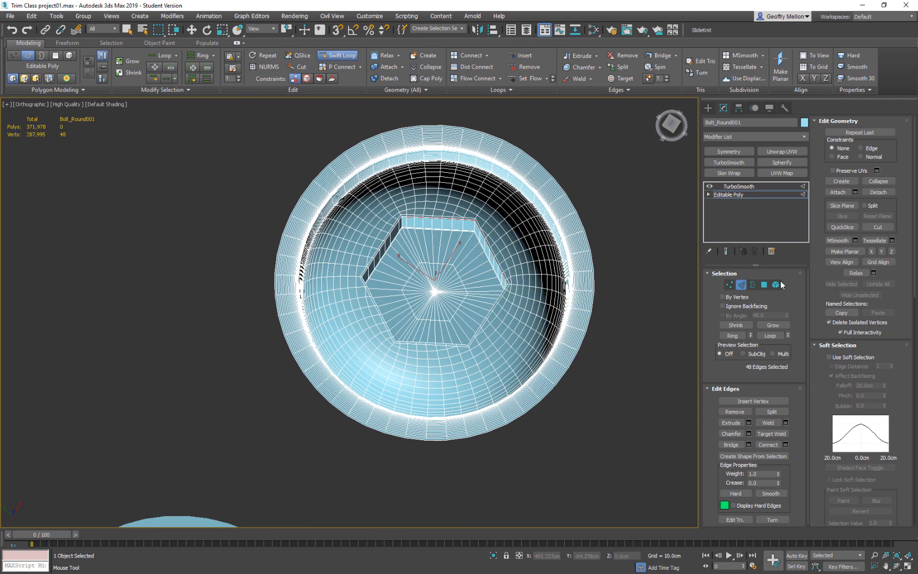
Preview the bolt with its TurboSmooth end result, examine the rim and recess, and return to the unsmoothed polygon view.
left_click(744, 286)
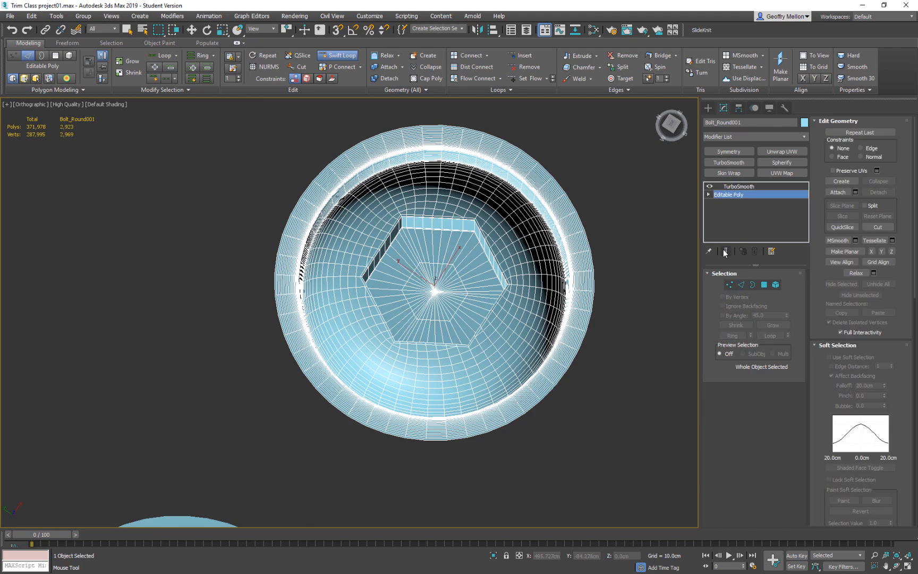
left_click(726, 251)
middle_click_drag(542, 250, 492, 263, "alt")
scroll(457, 226, "up", 5)
scroll(492, 263, "down", 8)
middle_click_drag(558, 297, 552, 204)
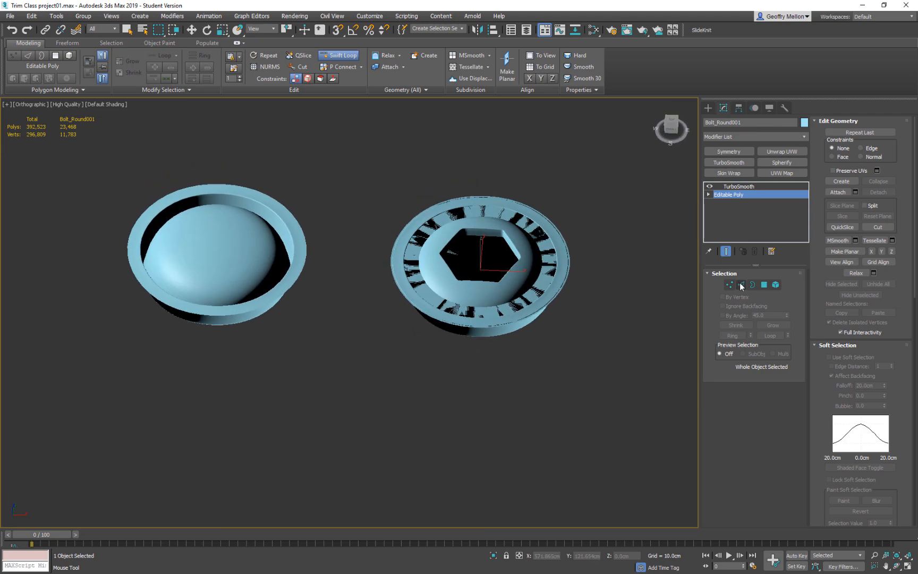
left_click(763, 285)
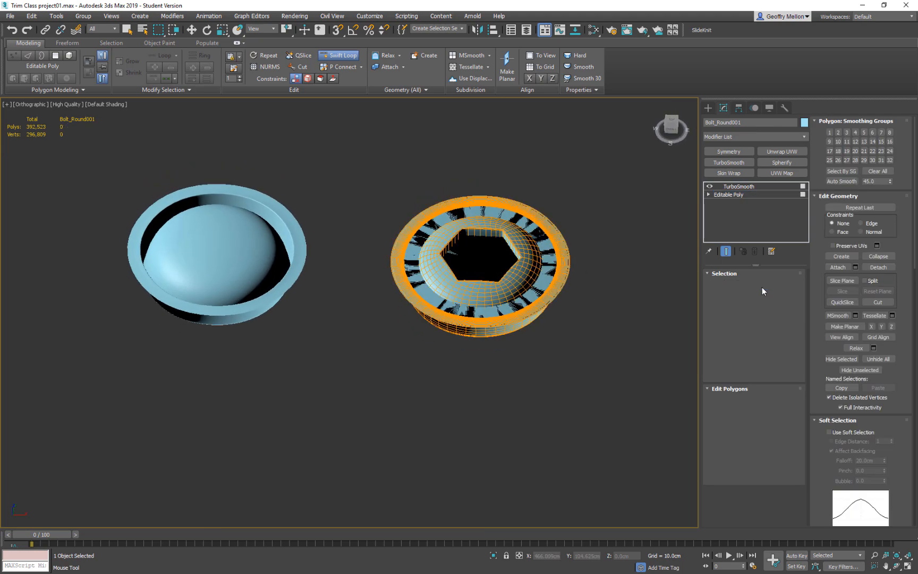
middle_click_drag(560, 279, 584, 273, "alt")
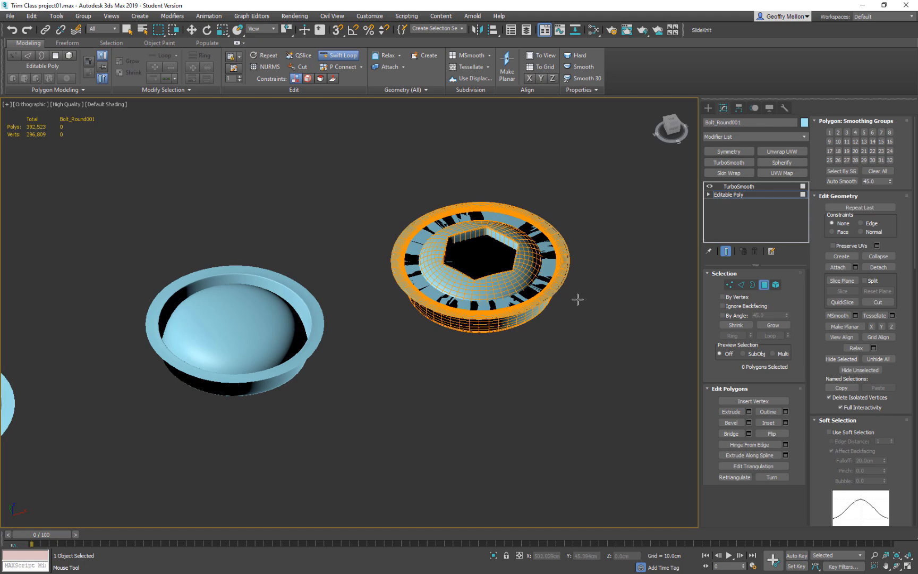
left_click(726, 251)
middle_click_drag(594, 299, 684, 238, "alt")
scroll(582, 257, "up", 5)
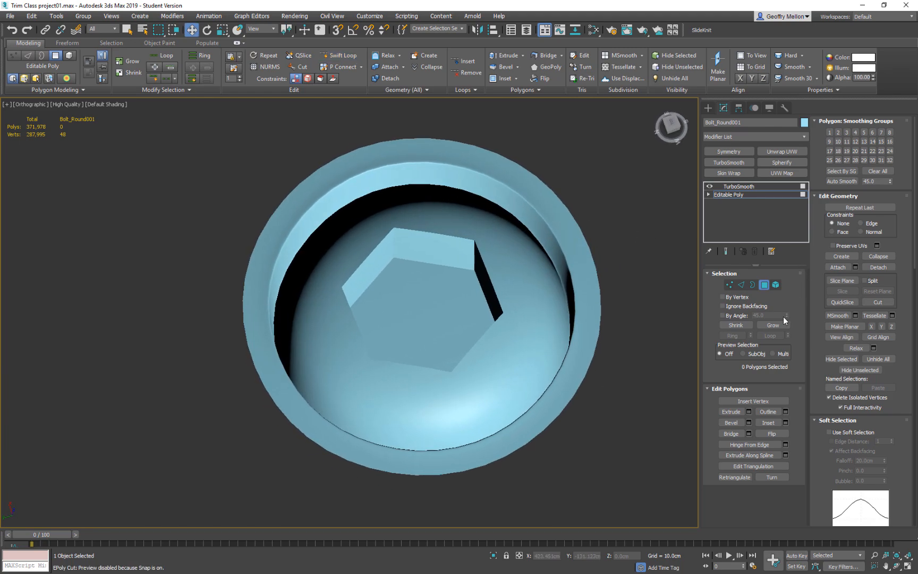
Delete the outermost edge rows of the bolt's rim in border mode and select the new outer border.
left_click(742, 284)
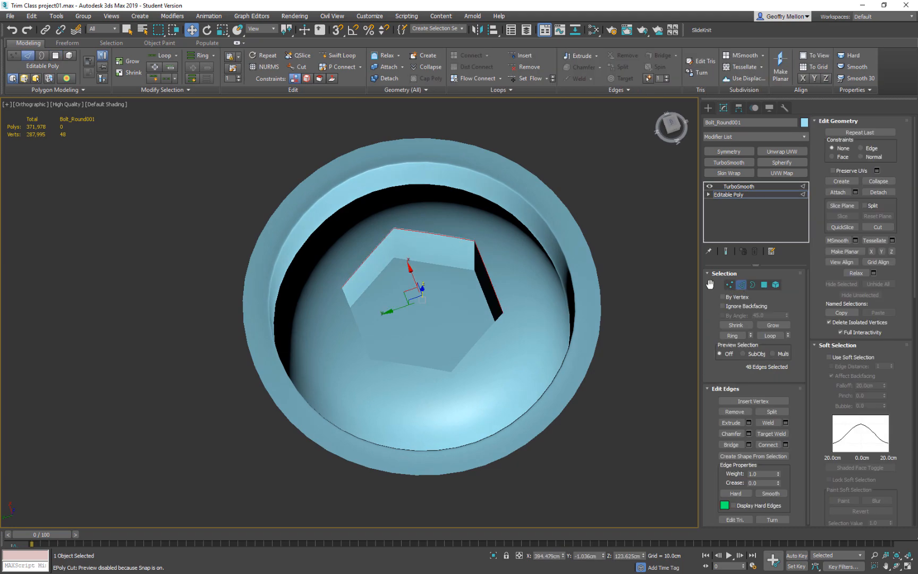
left_click(597, 275)
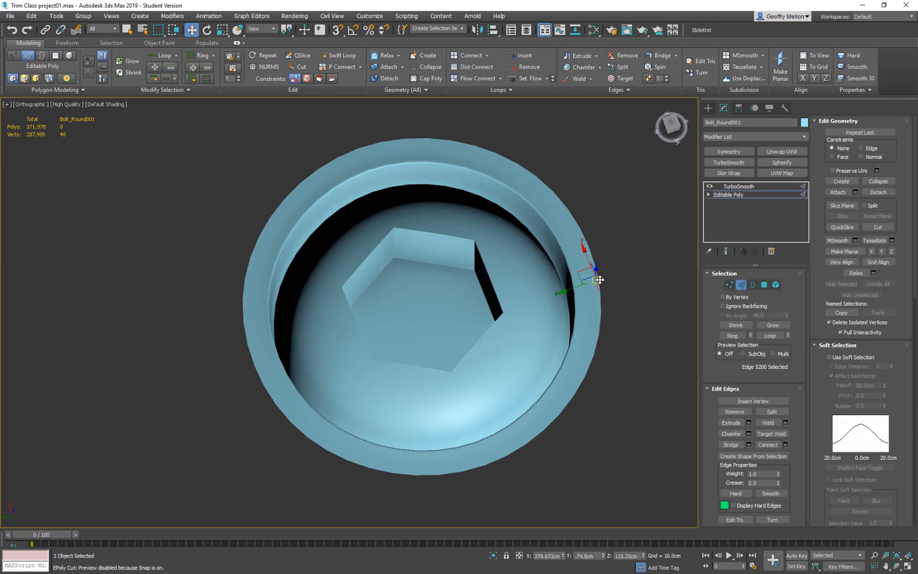
key("F4")
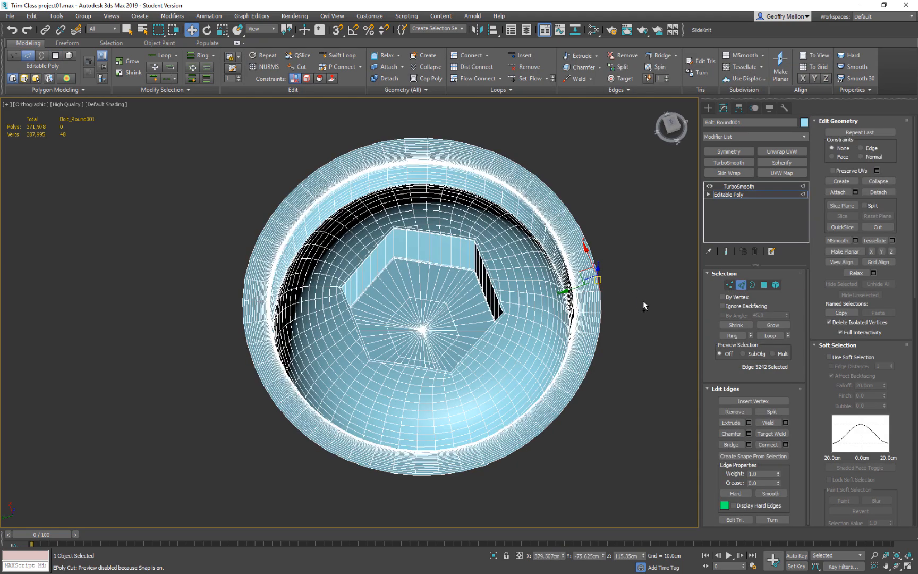
key("F4")
left_click(750, 285)
left_click(602, 308)
key("Delete")
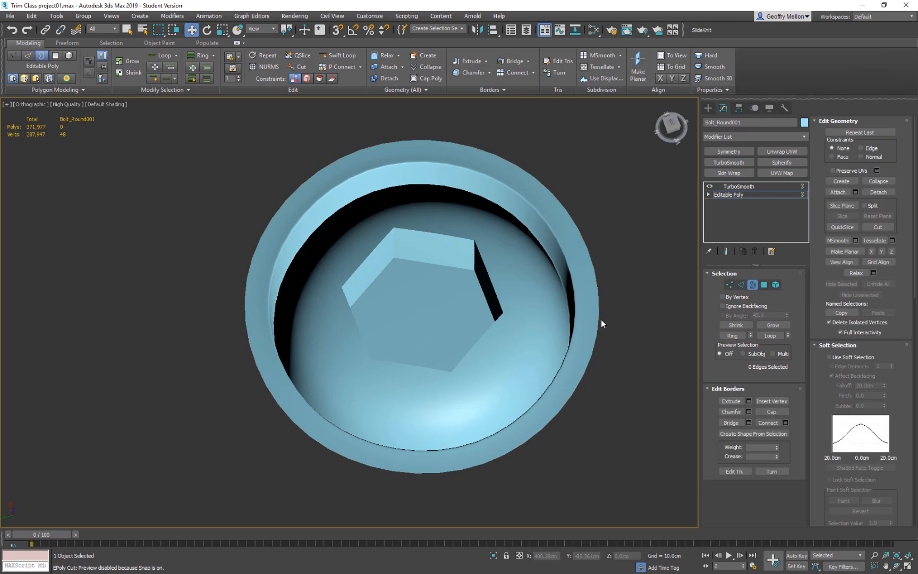
left_click(599, 322)
key("Delete")
left_click(595, 324)
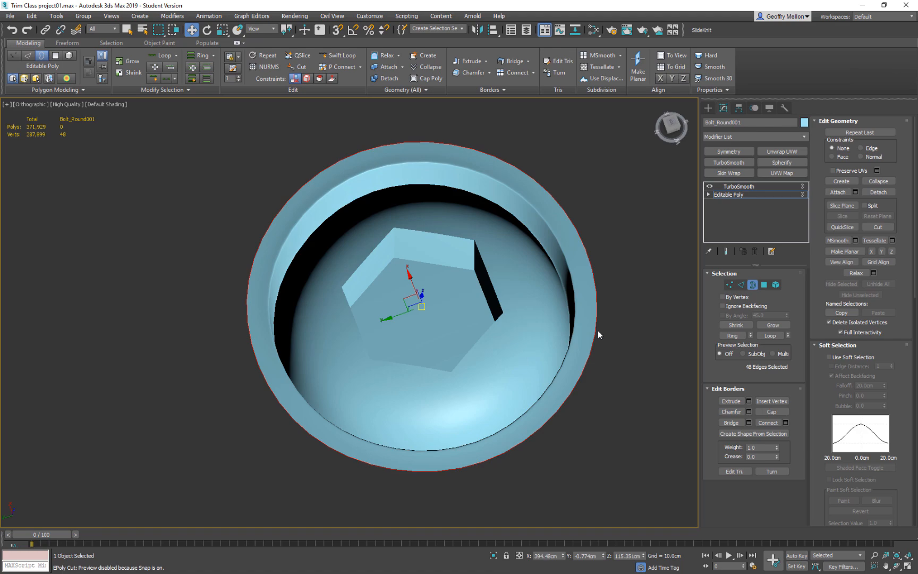
Grow the outer border selection across the rim and down its inner wall, and delete the selected geometry.
left_click(769, 325)
left_click(769, 325)
left_click(769, 325)
left_click(770, 325)
left_click(769, 325)
left_click(769, 326)
left_click(769, 325)
left_click(769, 325)
left_click(769, 325)
left_click(769, 325)
left_click(769, 325)
left_click(769, 325)
left_click(770, 326)
left_click(770, 325)
left_click(769, 325)
left_click(769, 325)
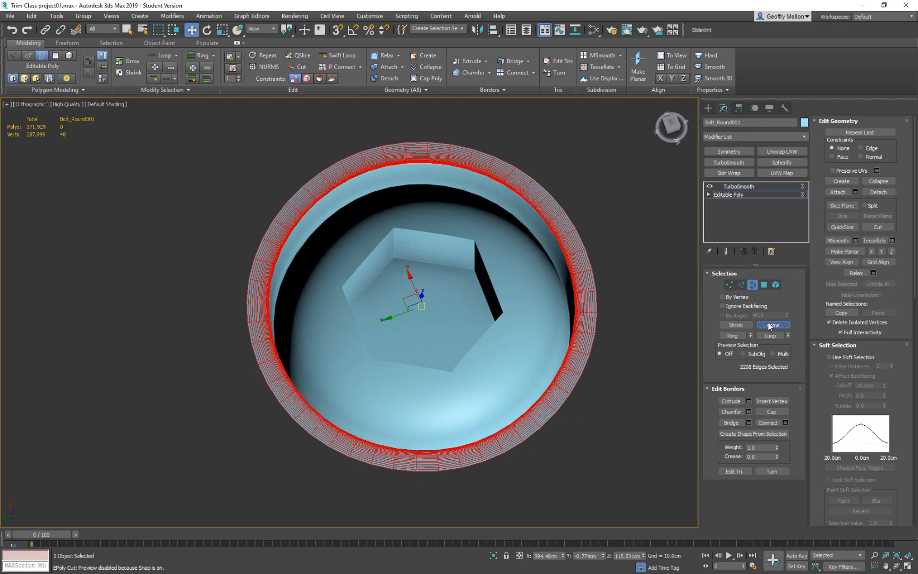
left_click(769, 325)
left_click(769, 325)
left_click(769, 326)
left_click(769, 325)
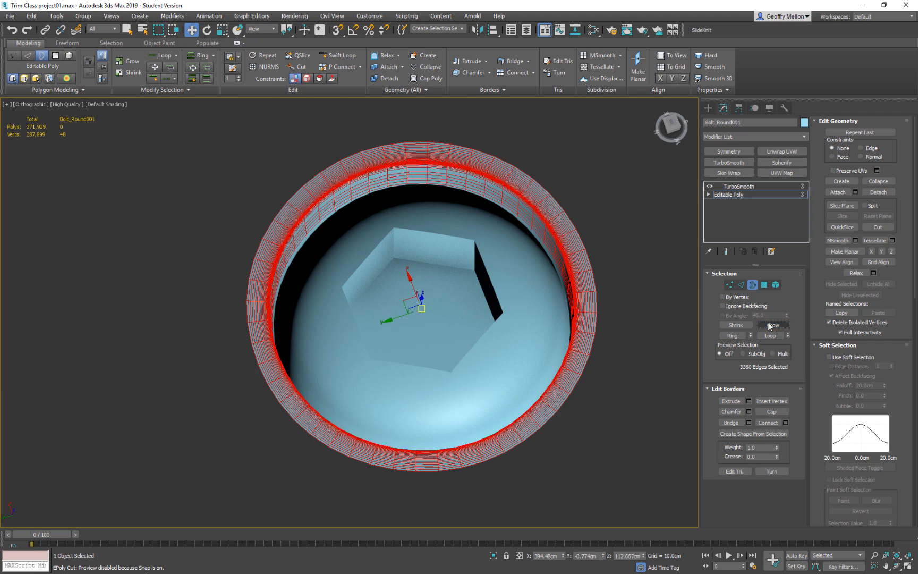
key("Delete")
Delete the leftover outer ring of geometry around the base of the dome.
middle_click_drag(608, 312, 678, 290)
scroll(308, 257, "up", 5)
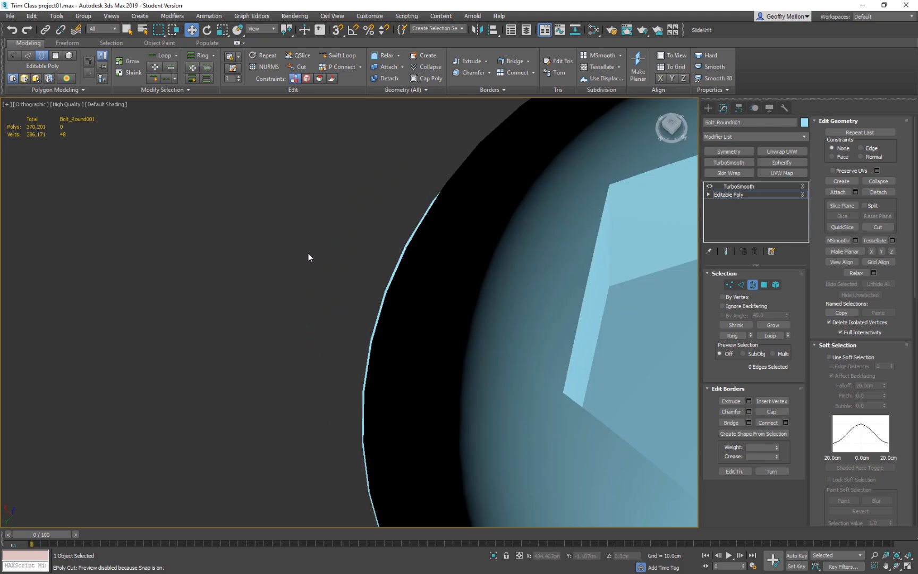
left_click(387, 286)
scroll(512, 320, "down", 4)
middle_click_drag(485, 301, 383, 233)
left_click(373, 267)
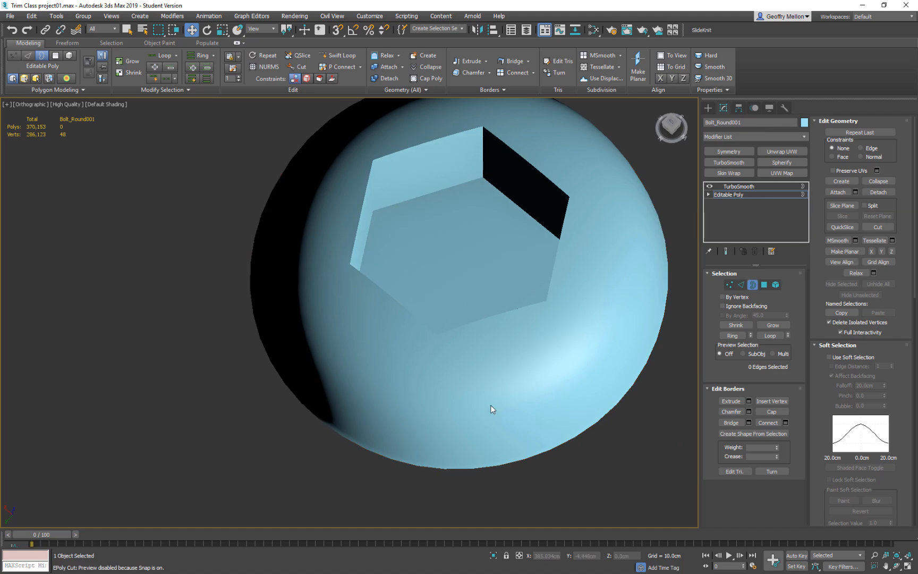
Show edged faces and select the open border around the base of the dome.
key("F4")
middle_click_drag(463, 431, 424, 351)
scroll(464, 386, "up", 5)
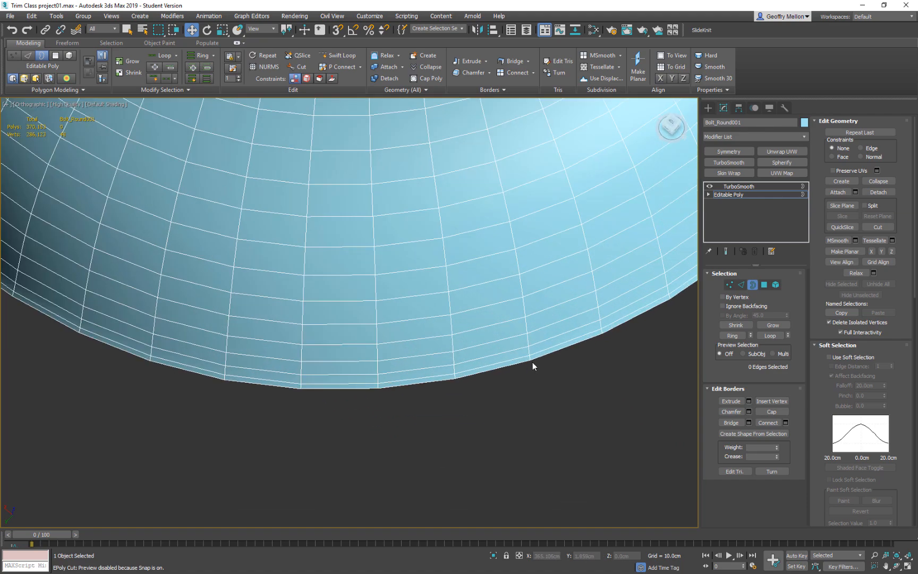
left_click(533, 360)
middle_click_drag(533, 360, 672, 346, "alt")
scroll(579, 319, "down", 6)
middle_click_drag(606, 279, 517, 298, "alt")
middle_click_drag(516, 296, 407, 327)
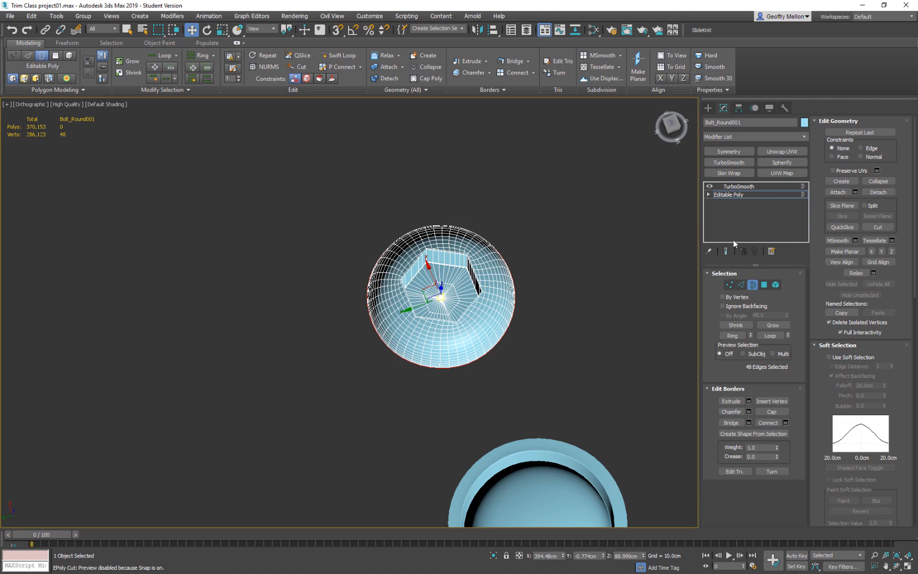
Show the TurboSmooth end result on the dome while keeping its open base border selected for editing.
left_click(726, 250)
middle_click_drag(696, 289, 586, 293, "alt")
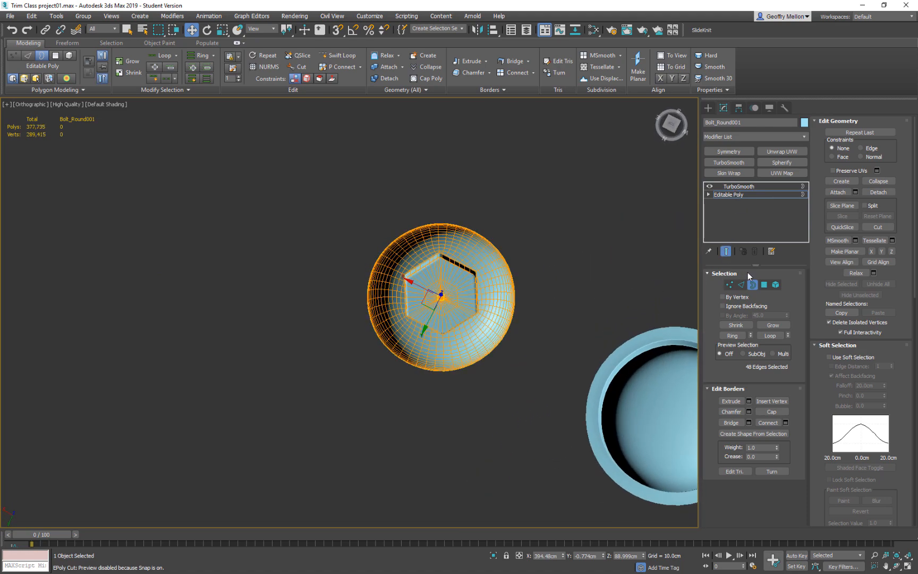
left_click(751, 285)
middle_click_drag(546, 313, 569, 266, "alt")
scroll(521, 318, "up", 6)
middle_click_drag(502, 270, 623, 274)
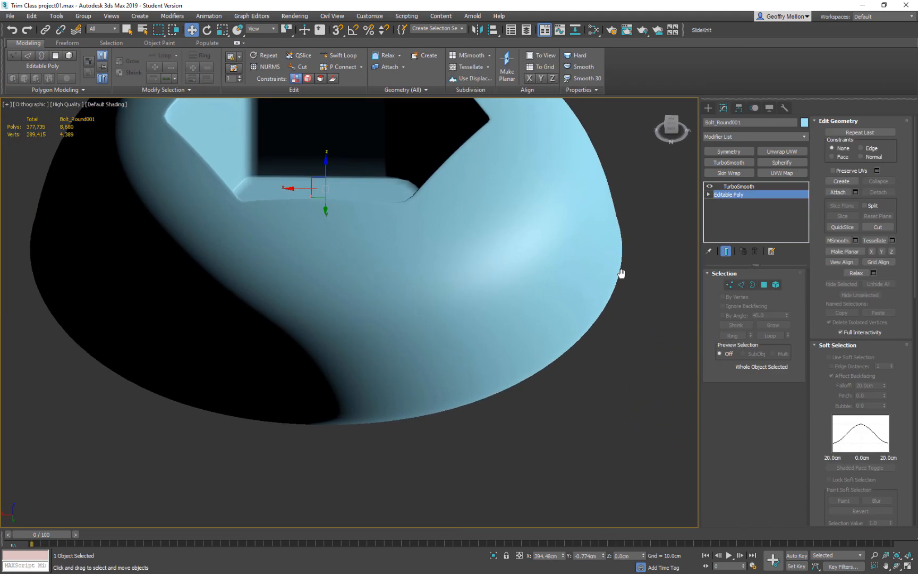
left_click(751, 284)
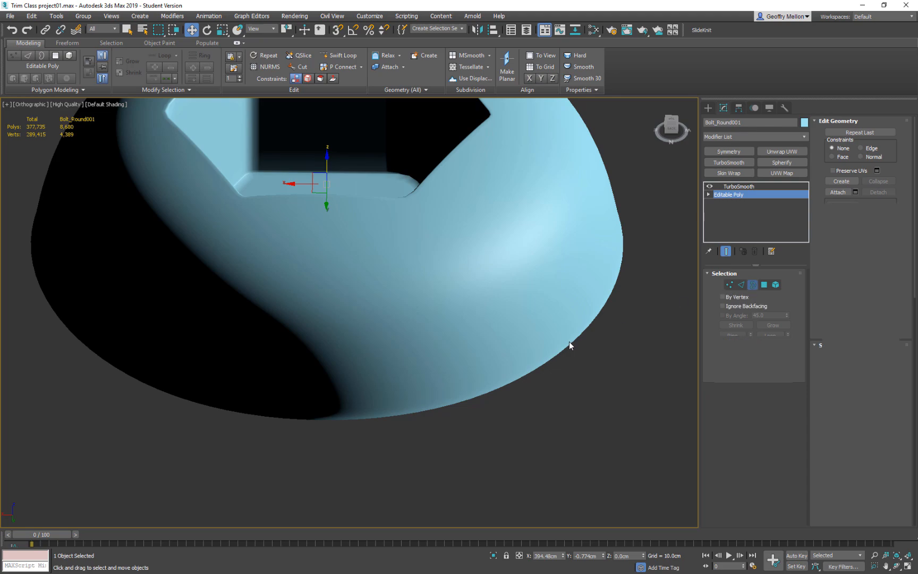
middle_click_drag(571, 346, 626, 351, "alt")
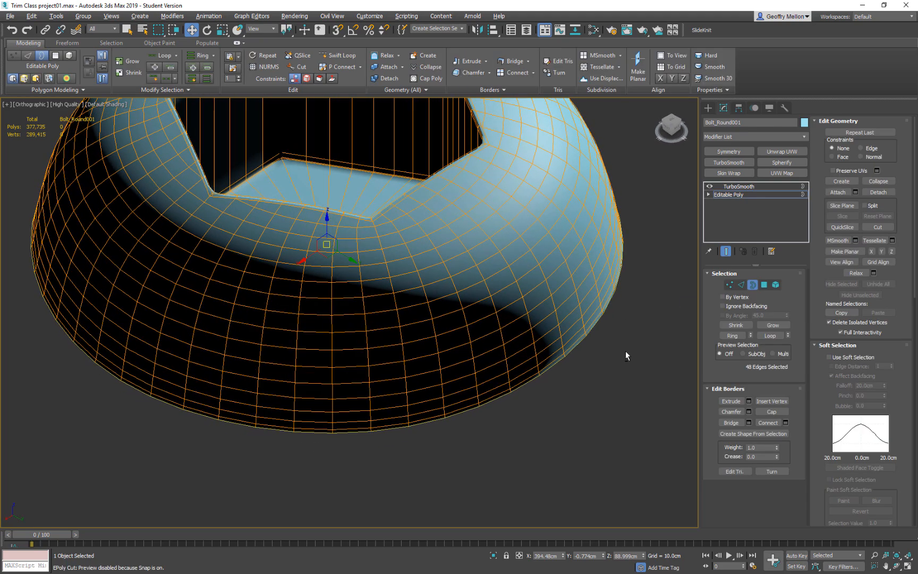
Delete the lowest row of the dome and extrude the new base border slightly outward by scaling a copy.
scroll(576, 354, "up", 6)
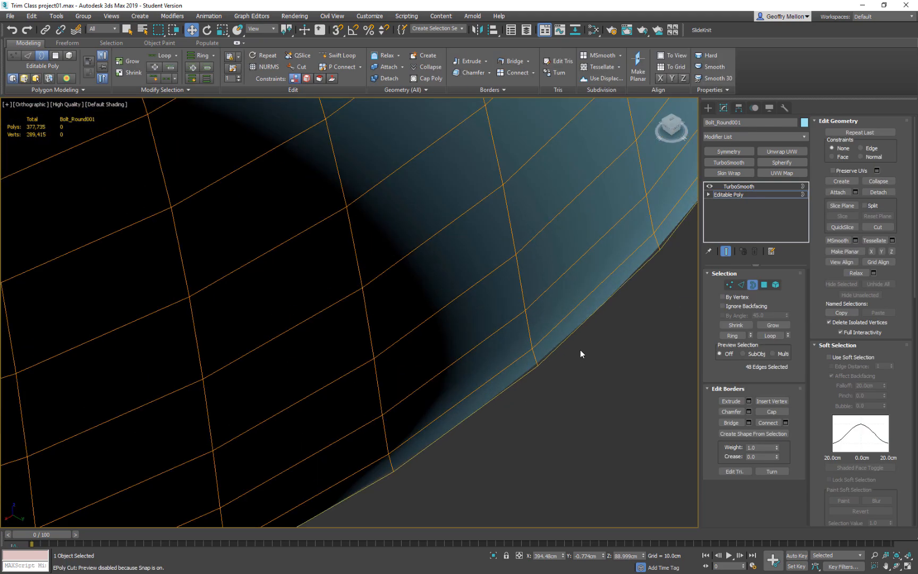
key("Delete")
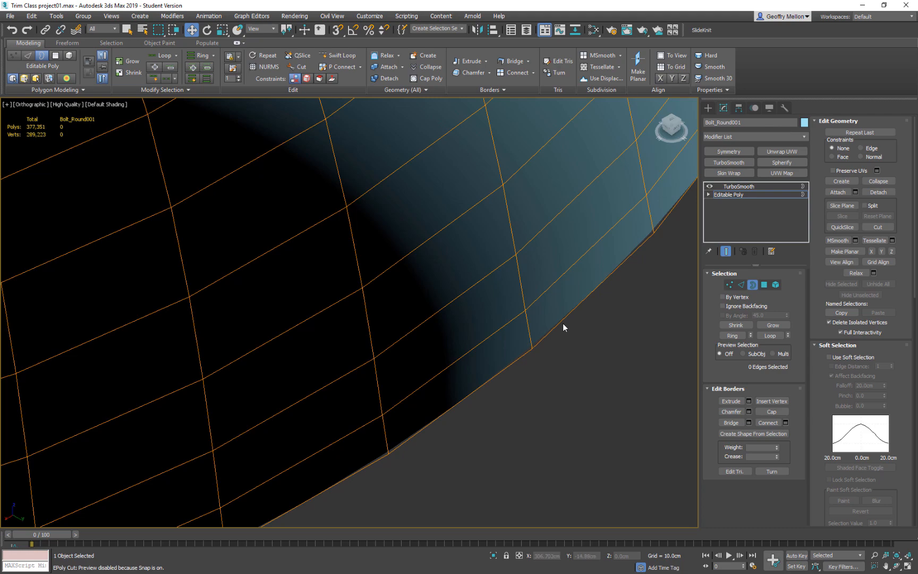
scroll(577, 347, "down", 2)
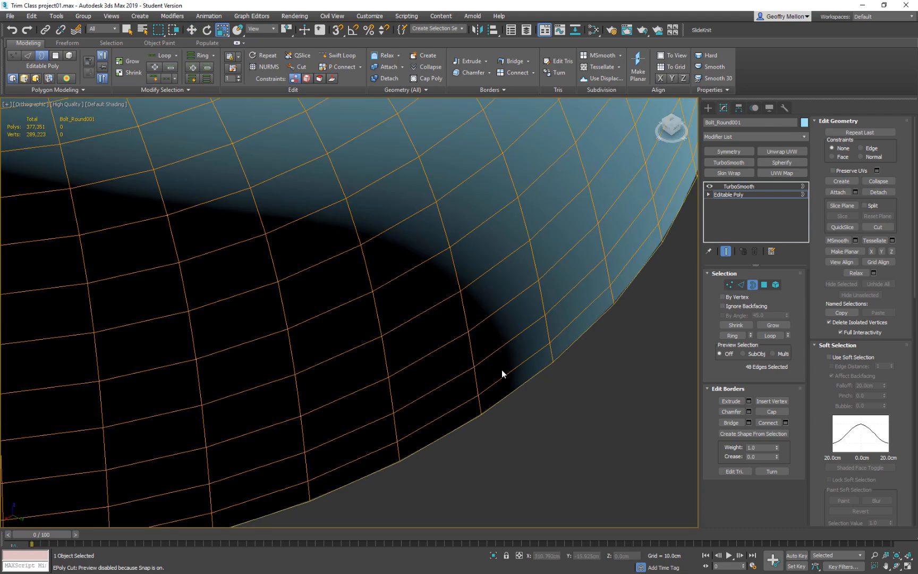
scroll(507, 368, "down", 4)
left_click_drag(311, 264, 313, 263, "shift")
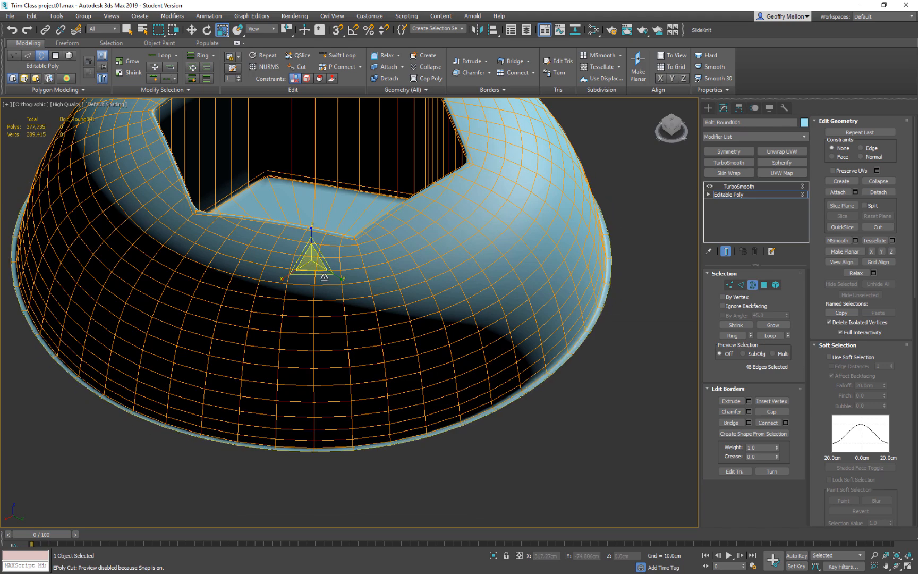
Extrude the dome's base border straight up to form a surrounding wall and scale its upper edge to 103 percent.
key("w")
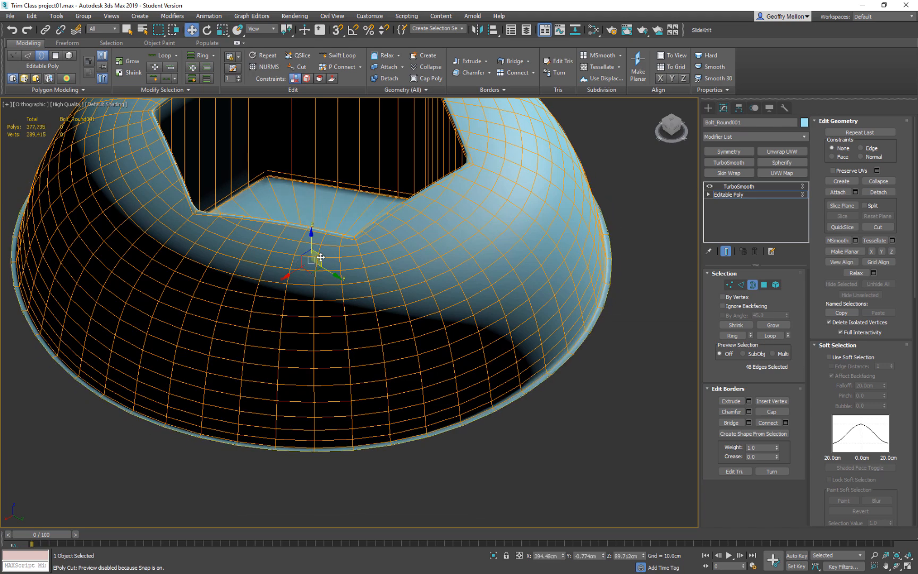
left_click_drag(312, 247, 312, 196, "shift")
key("r")
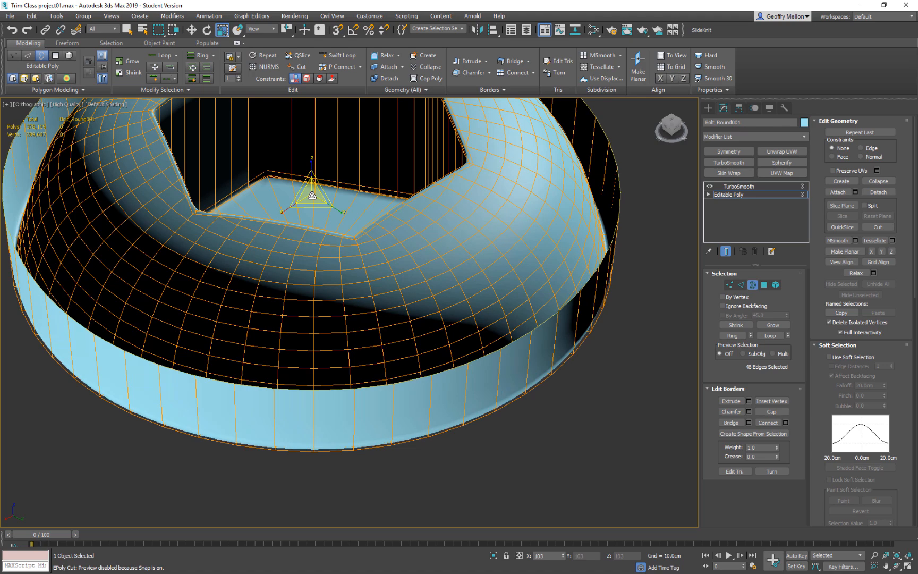
key("w")
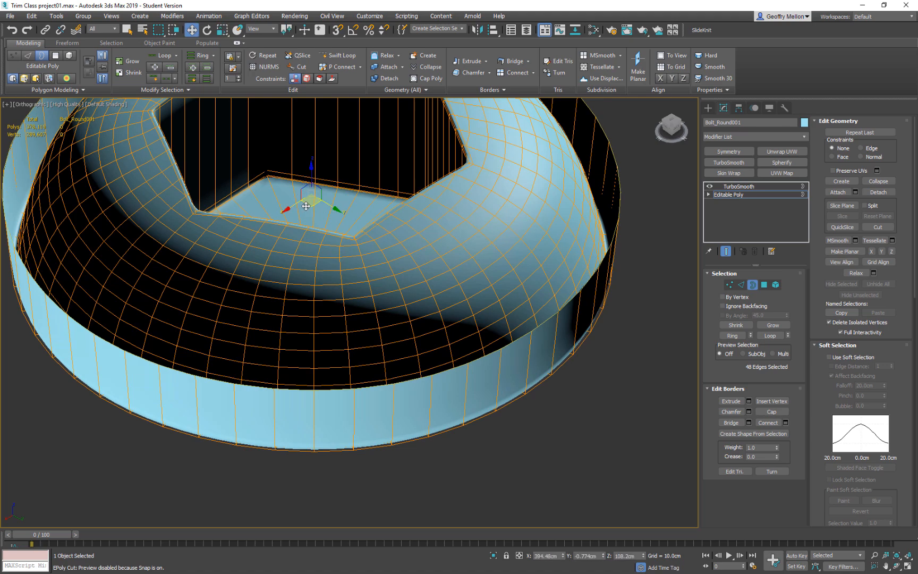
Extrude the wall's upper border outward by scaling to form a flat flange, and leave border selection.
key("r")
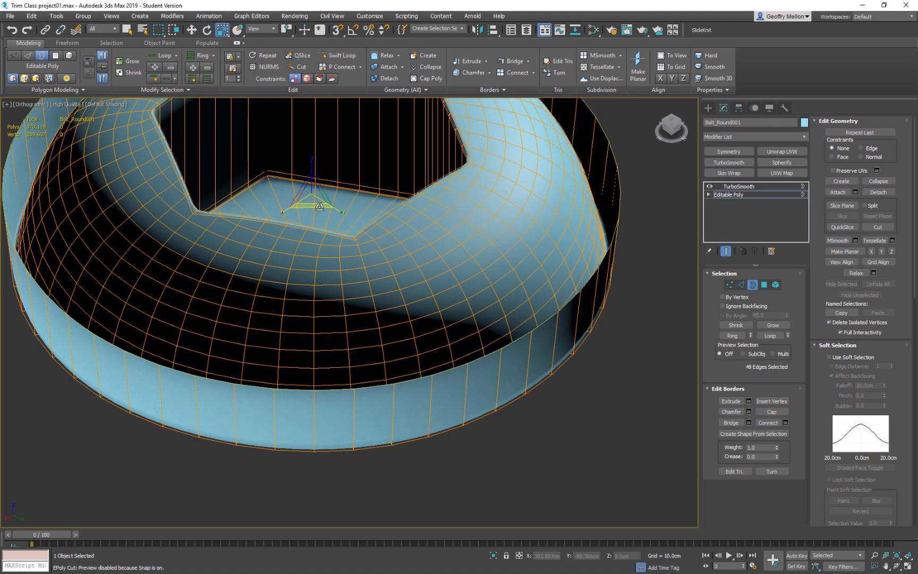
left_click_drag(310, 198, 315, 183, "shift")
scroll(463, 284, "down", 10)
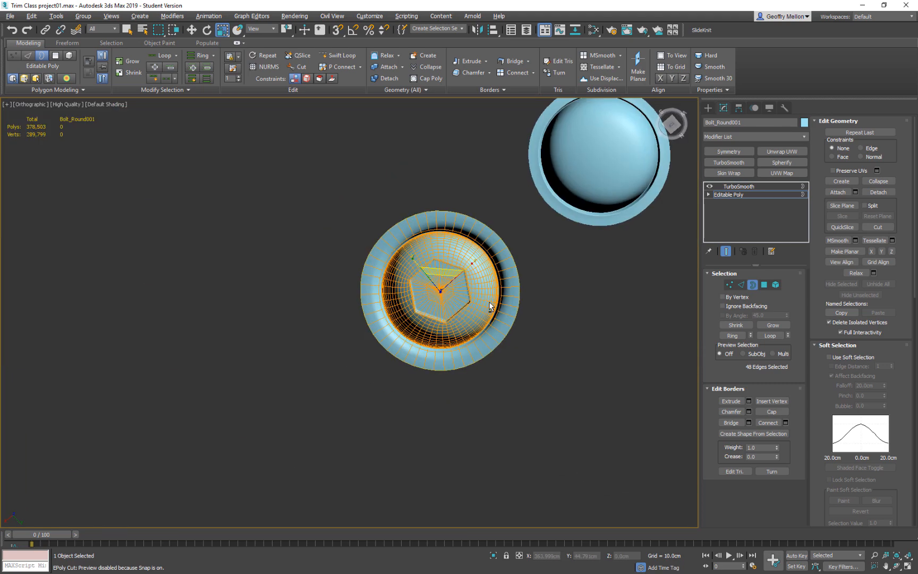
left_click(752, 285)
Examine the rebuilt rim, groove and hexagonal recess on the smoothed bolt from several angles.
middle_click_drag(481, 305, 398, 313)
scroll(409, 335, "up", 5)
scroll(480, 300, "down", 6)
middle_click_drag(480, 299, 430, 348, "alt")
middle_click_drag(649, 428, 493, 364)
scroll(494, 371, "up", 4)
scroll(560, 385, "down", 5)
middle_click_drag(385, 344, 535, 367, "alt")
Move the finished hex bolt in the top view to a spot above and between the two leftmost bolts.
key("t")
key("z")
scroll(362, 330, "down", 2)
scroll(481, 359, "down", 3)
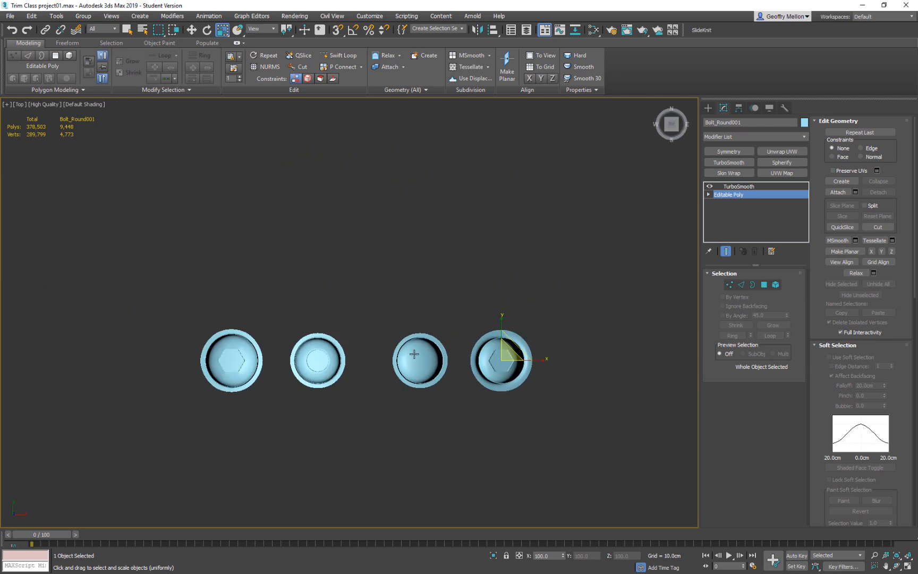
middle_click_drag(406, 352, 440, 345)
key("w")
left_click_drag(547, 341, 317, 276)
scroll(309, 313, "up", 3)
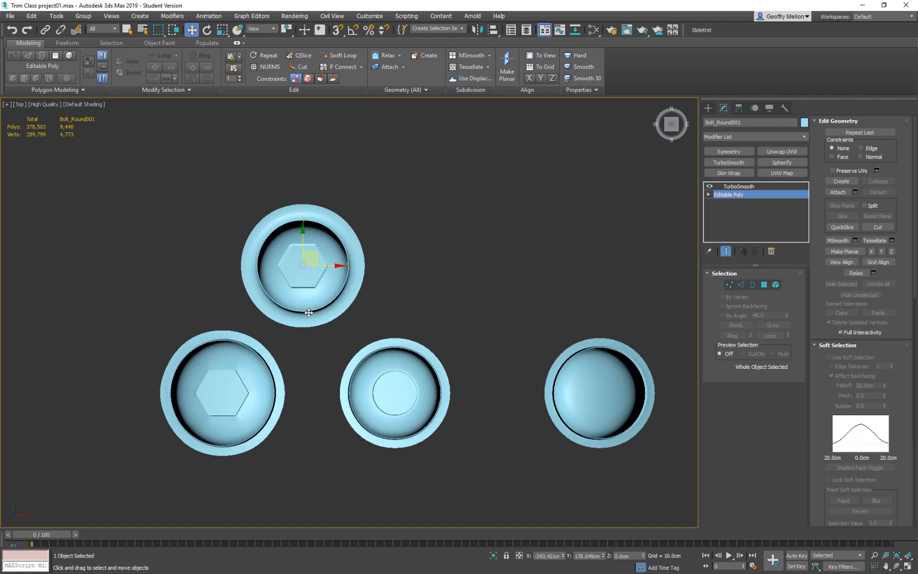
Hide the edge display and insert supporting edge loops around the hex bolt's outer rim with Swift Loop.
scroll(308, 313, "up", 3)
middle_click_drag(316, 301, 353, 355)
scroll(355, 354, "down", 2)
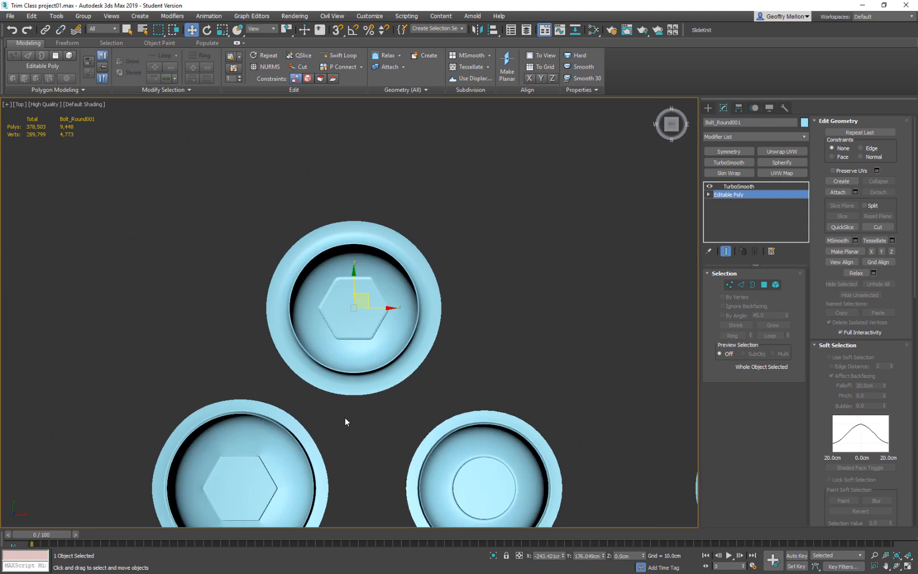
middle_click_drag(345, 419, 389, 334)
middle_click_drag(370, 385, 322, 417)
scroll(322, 420, "up", 3)
middle_click_drag(390, 307, 444, 367, "alt")
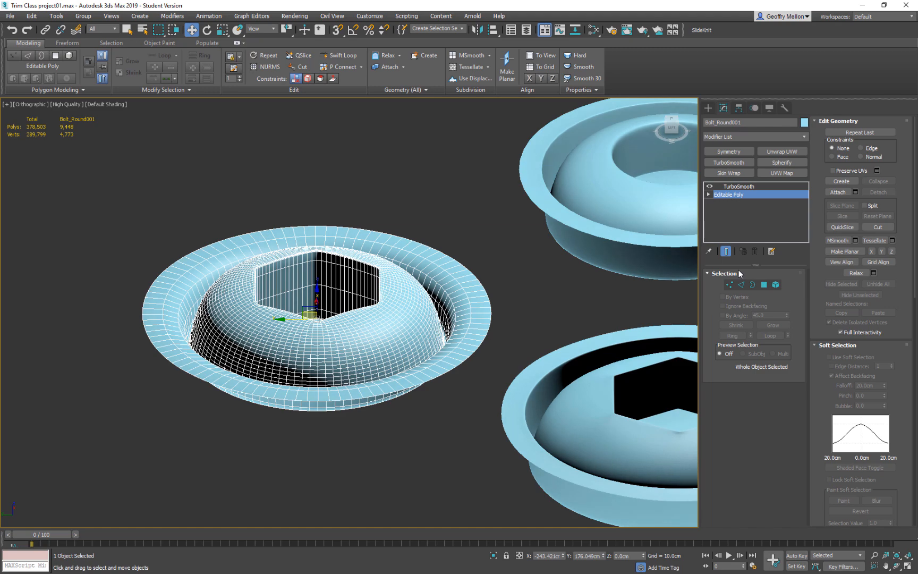
key("F4")
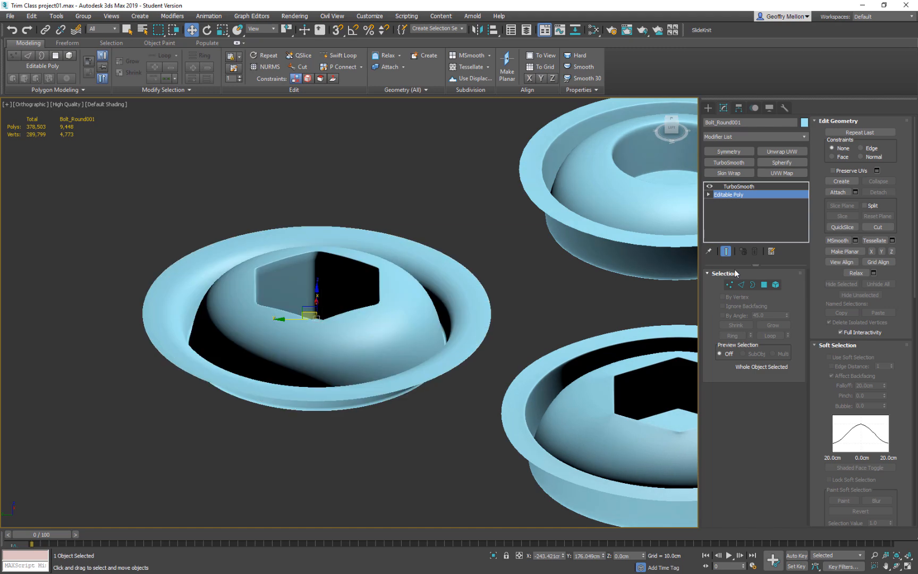
key("alt+1")
mouse_move(452, 291)
middle_mouse_down()
mouse_move(451, 270)
mouse_move(438, 290)
middle_mouse_up()
left_click(441, 292)
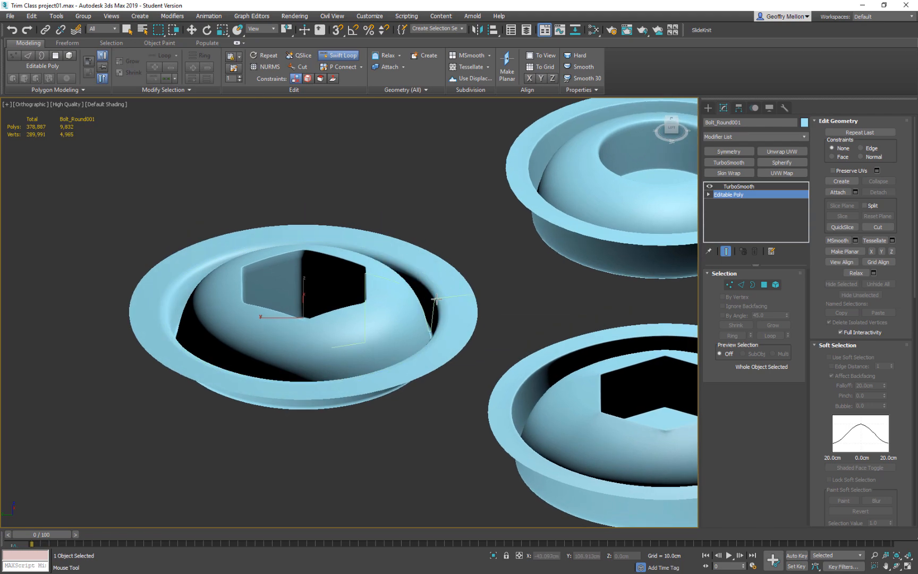
middle_click_drag(469, 302, 460, 357, "alt")
scroll(460, 357, "down", 10)
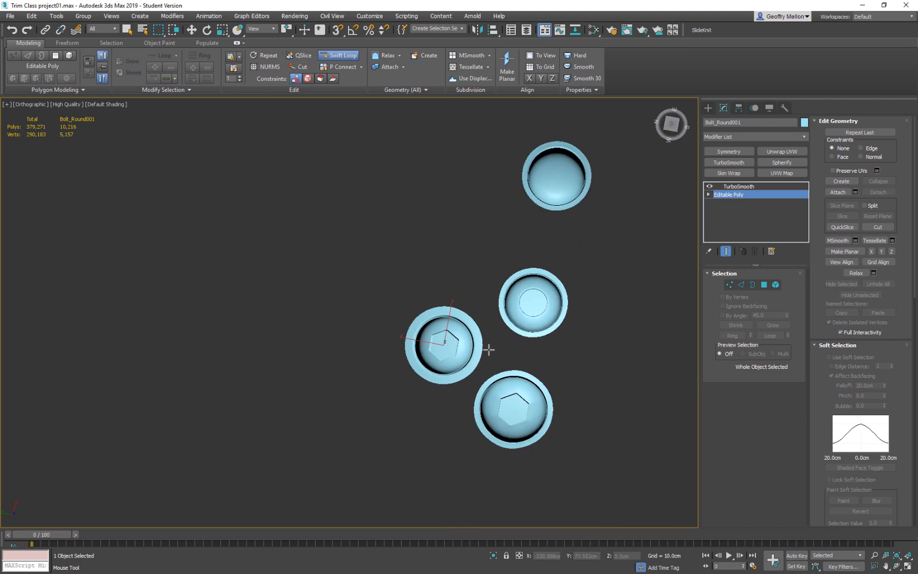
middle_click_drag(549, 346, 812, 351, "alt")
Unhide all objects in the top view and leave border selection on the new hex bolt.
key("3")
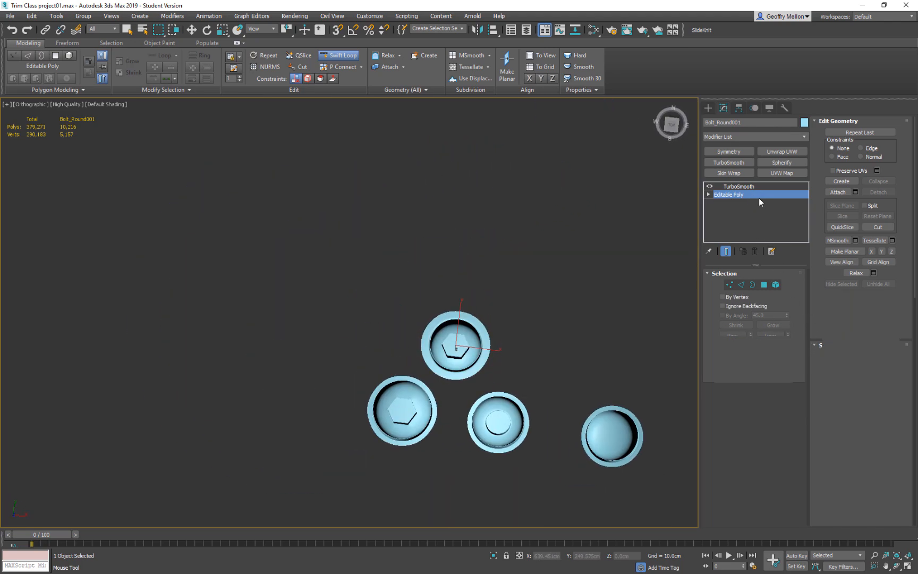
scroll(552, 250, "down", 5)
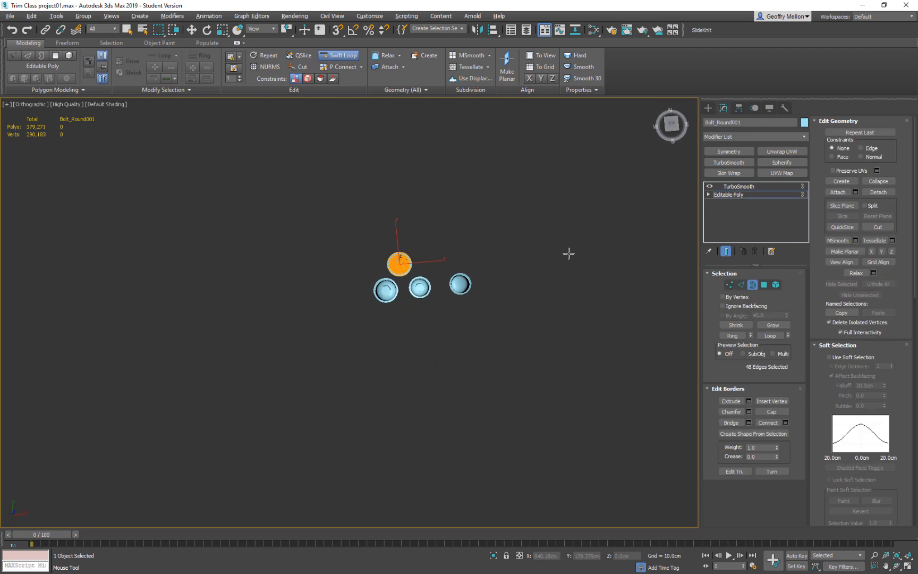
scroll(415, 267, "up", 5)
middle_click_drag(531, 293, 413, 297)
scroll(342, 309, "down", 6)
key("t")
key("z")
scroll(405, 307, "down", 3)
key("w")
right_click(591, 172)
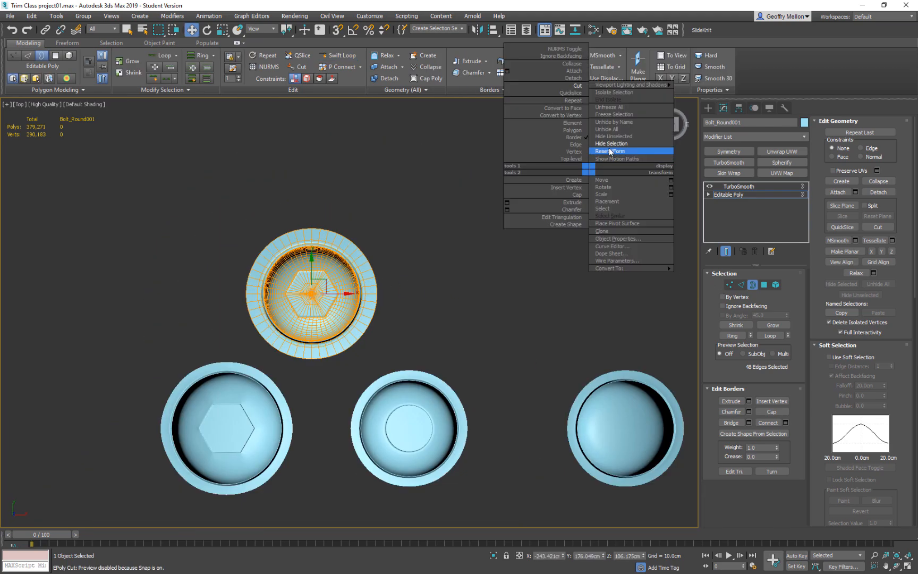
left_click(614, 129)
scroll(571, 220, "down", 5)
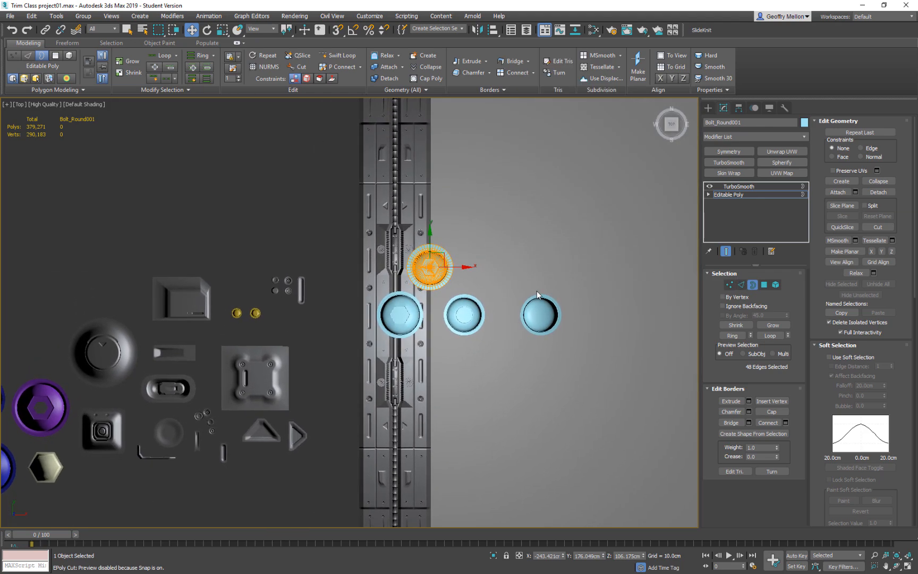
left_click(752, 284)
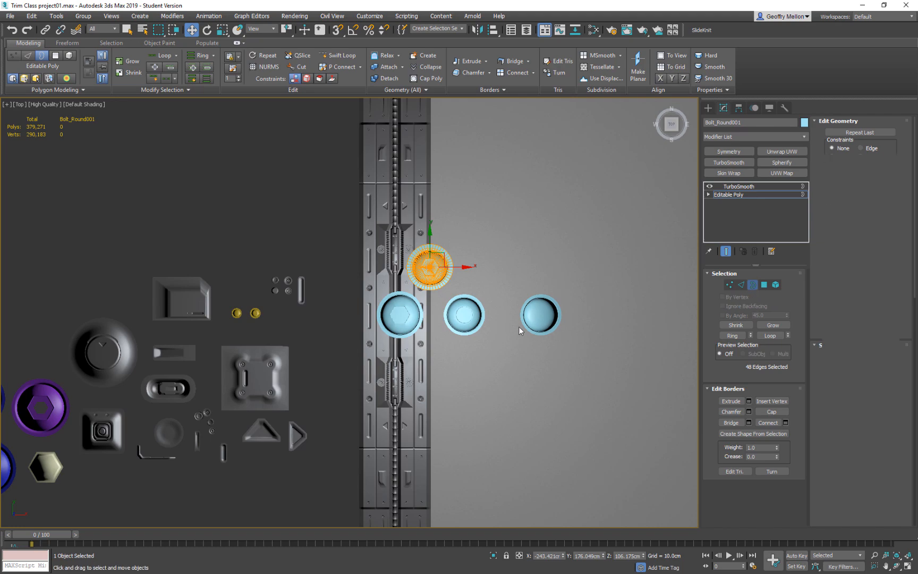
left_click(538, 314, "ctrl")
left_click(462, 313, "ctrl")
left_click(401, 314, "ctrl")
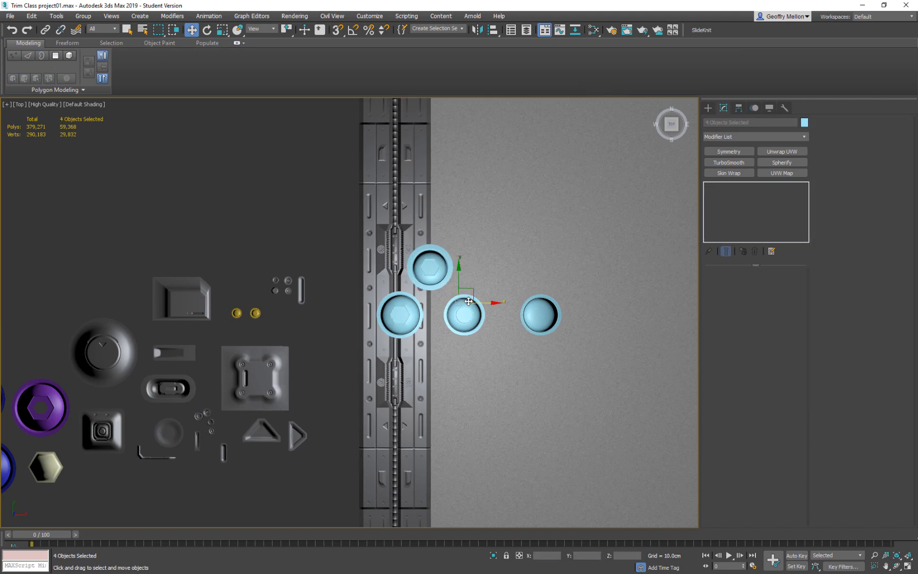
left_click_drag(468, 291, 237, 159)
key("ctrl+z")
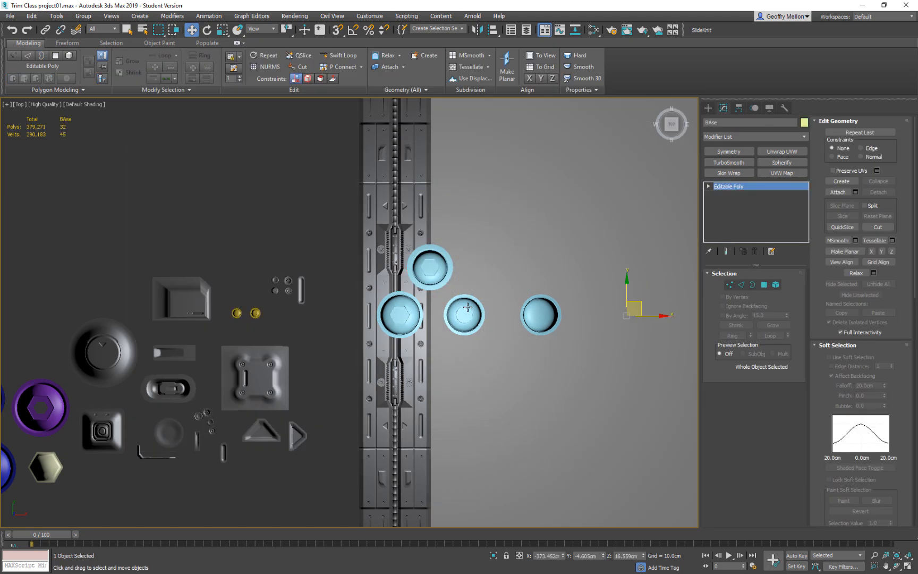
Select all four light-blue bolts and move them together beside the trim strip, above the grey detail parts.
left_click(470, 315)
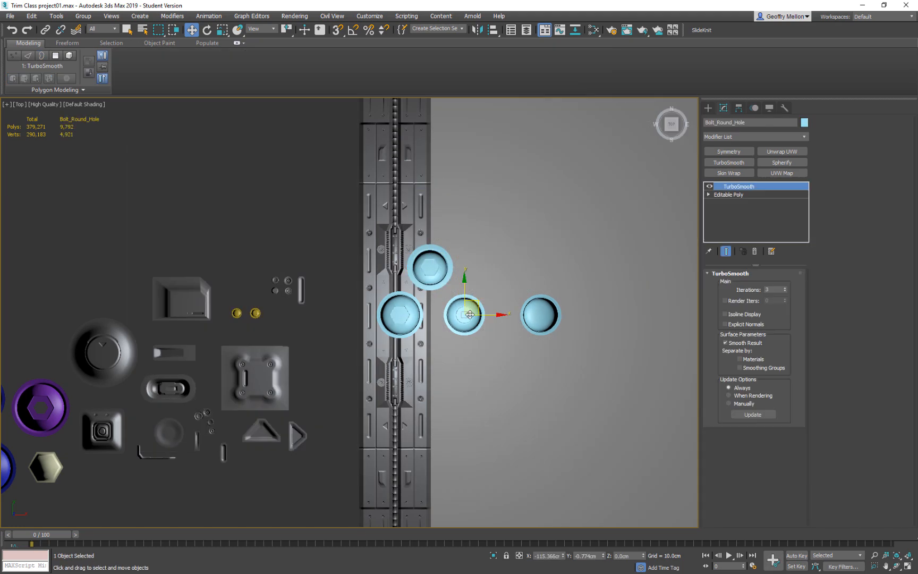
left_click(428, 267, "ctrl")
left_click(409, 309, "ctrl")
left_click(540, 316, "ctrl")
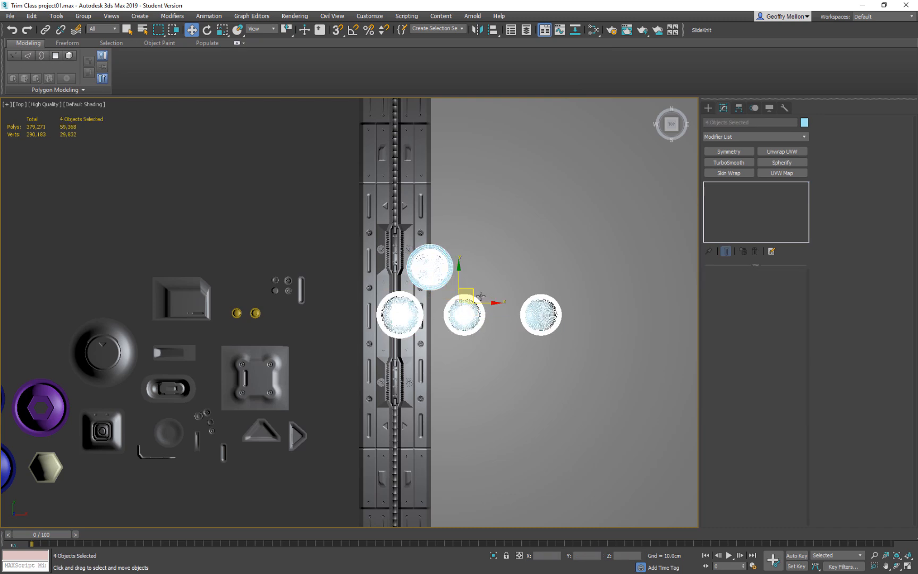
left_click_drag(466, 270, 233, 165)
Rename the uppermost light-blue hex bolt as Bolt_RoundHEX2.
left_click(204, 155)
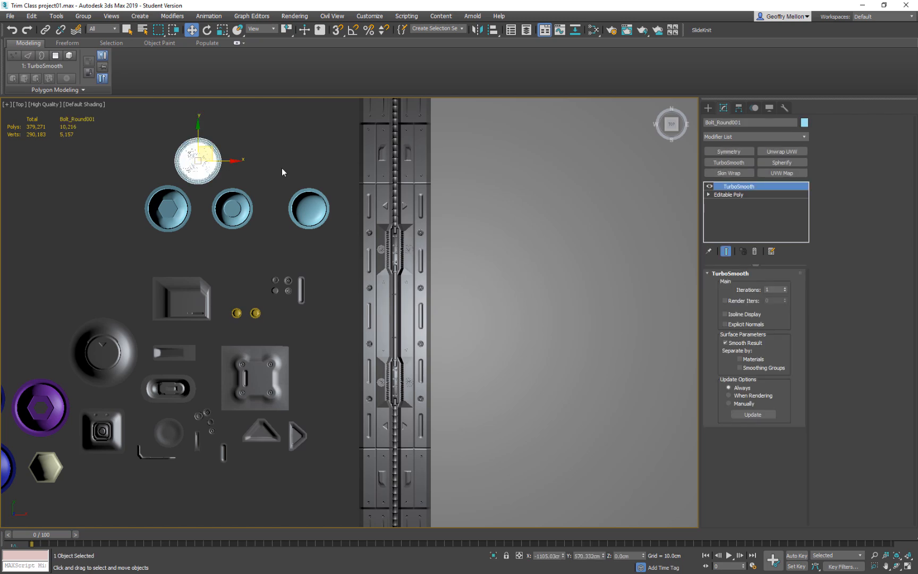
left_click(743, 120)
left_click_drag(741, 122, 730, 123)
type("HEX2")
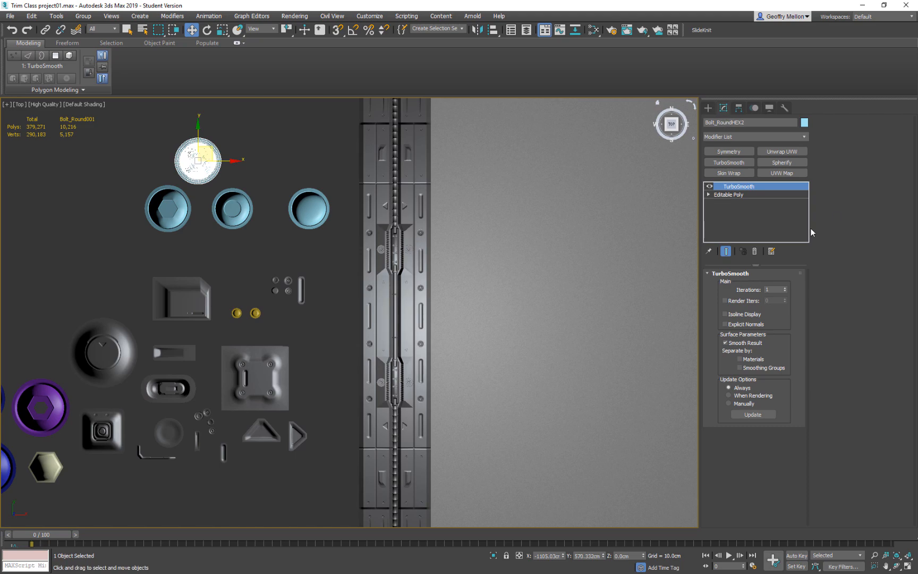
Clone the plate elements in one half of the Cut1 trim strip as a separate object placed over the base plane.
middle_click_drag(358, 258, 337, 272)
scroll(335, 272, "up", 3)
scroll(345, 256, "down", 5)
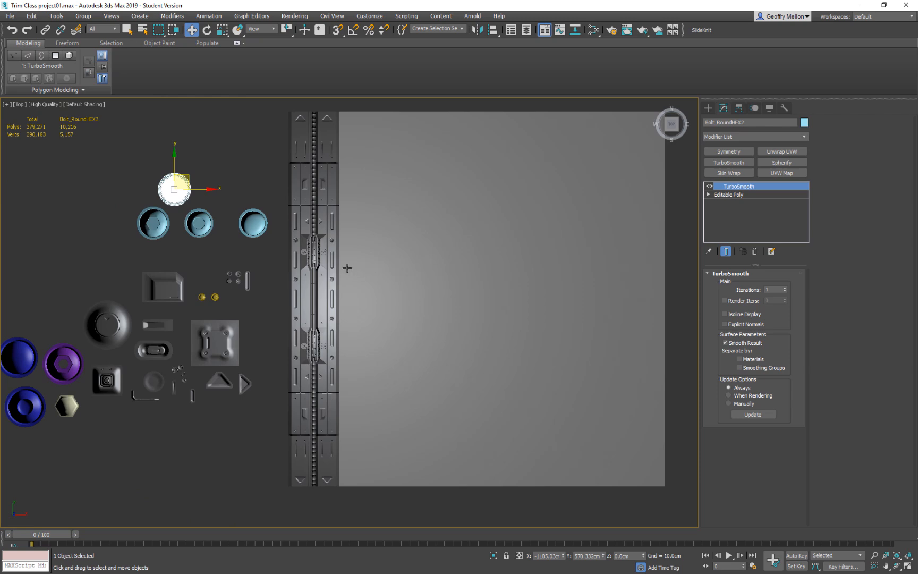
left_click(325, 270)
scroll(373, 270, "up", 3)
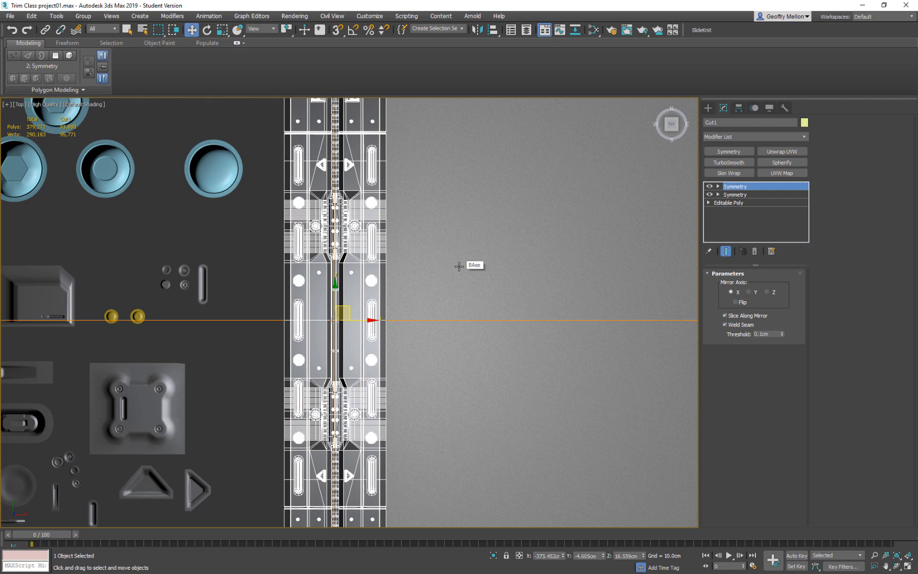
left_click(755, 202)
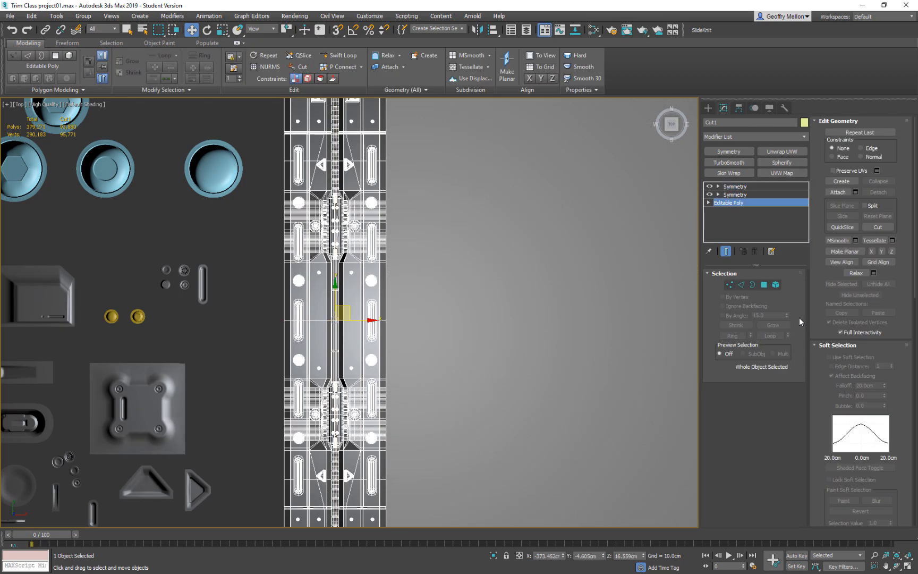
left_click(775, 284)
left_click(361, 255)
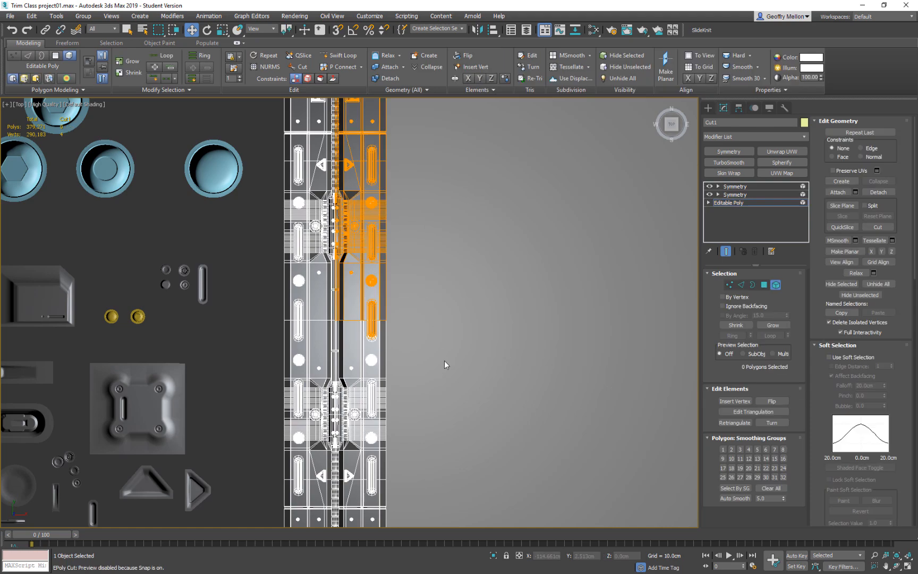
left_click(349, 305)
middle_click_drag(467, 318, 488, 260)
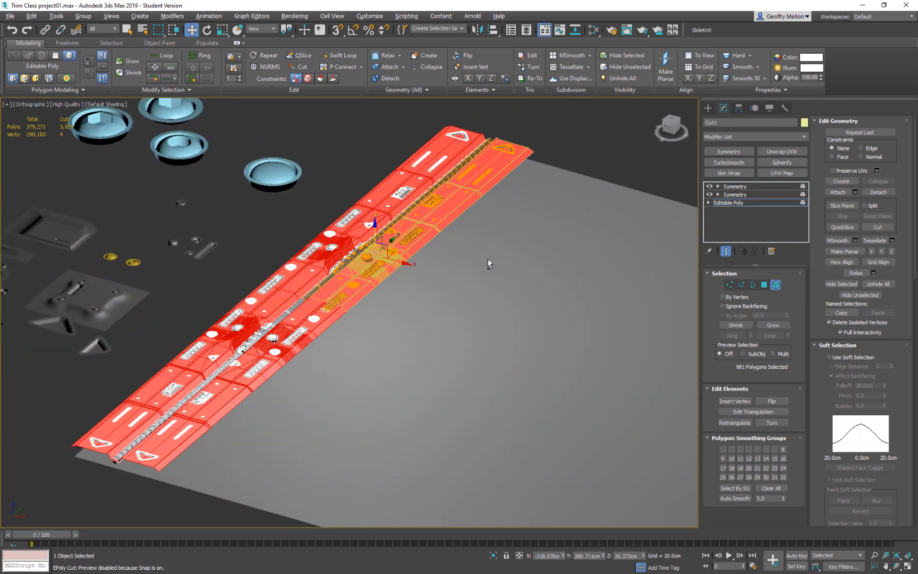
left_click_drag(402, 262, 577, 320, "shift")
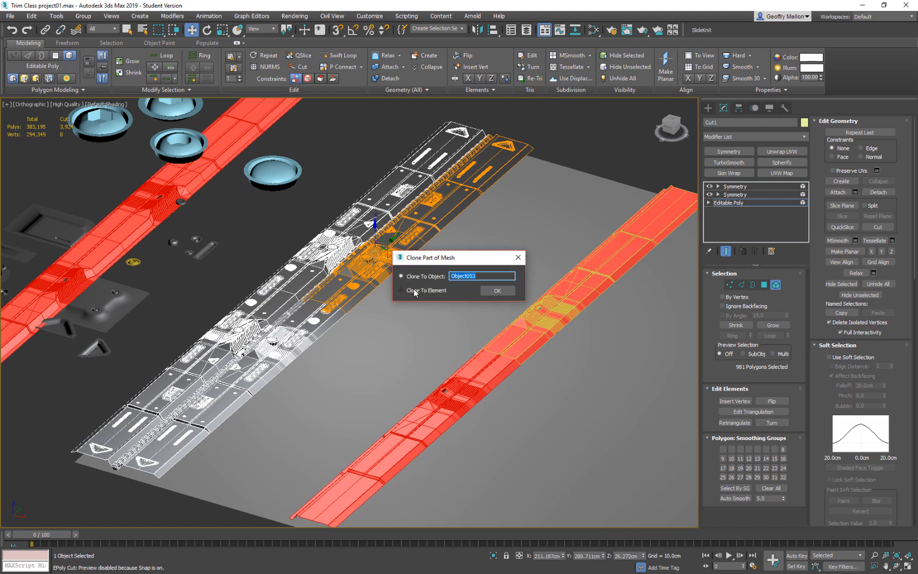
left_click(506, 293)
Examine the cloned plate section's mesh up close and compare it with the original trim strip's floating details.
scroll(536, 306, "up", 3)
mouse_move(514, 307)
middle_mouse_down()
mouse_move(516, 332)
mouse_move(473, 408)
middle_mouse_up()
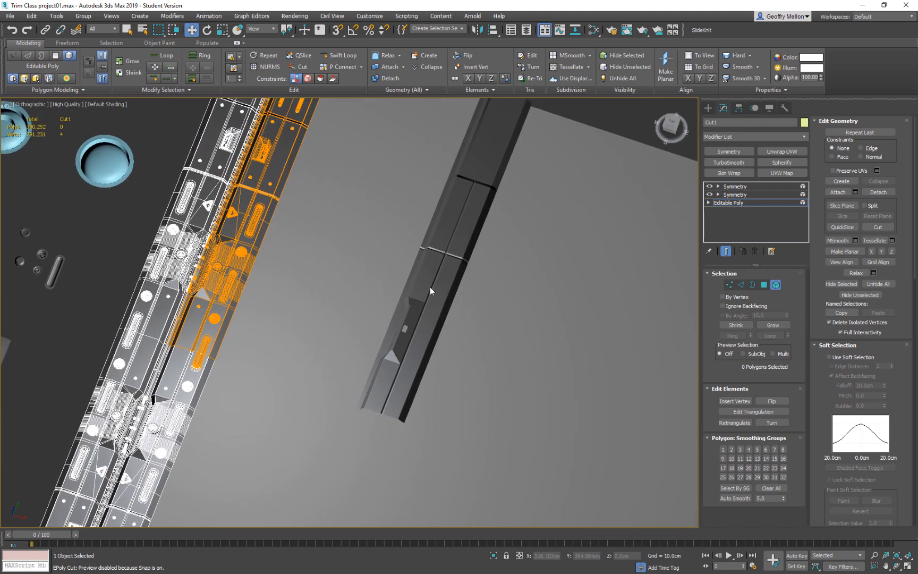
mouse_move(418, 290)
middle_mouse_down("alt")
mouse_move(467, 273)
mouse_move(354, 270)
mouse_move(362, 317)
mouse_move(396, 281)
middle_mouse_up("alt")
key("5")
left_click(355, 272)
scroll(357, 251, "up", 8)
scroll(394, 276, "up", 6)
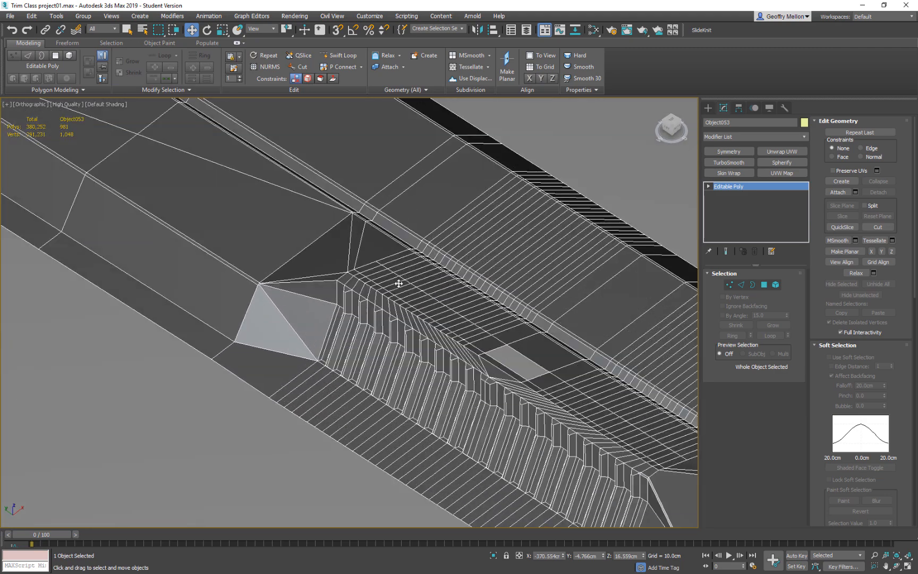
scroll(424, 322, "down", 4)
middle_click_drag(464, 329, 482, 207, "alt")
scroll(412, 345, "down", 4)
scroll(482, 206, "down", 4)
middle_click_drag(299, 260, 369, 295, "alt")
scroll(387, 283, "down", 2)
scroll(371, 266, "up", 9)
scroll(362, 270, "down", 2)
scroll(369, 293, "up", 4)
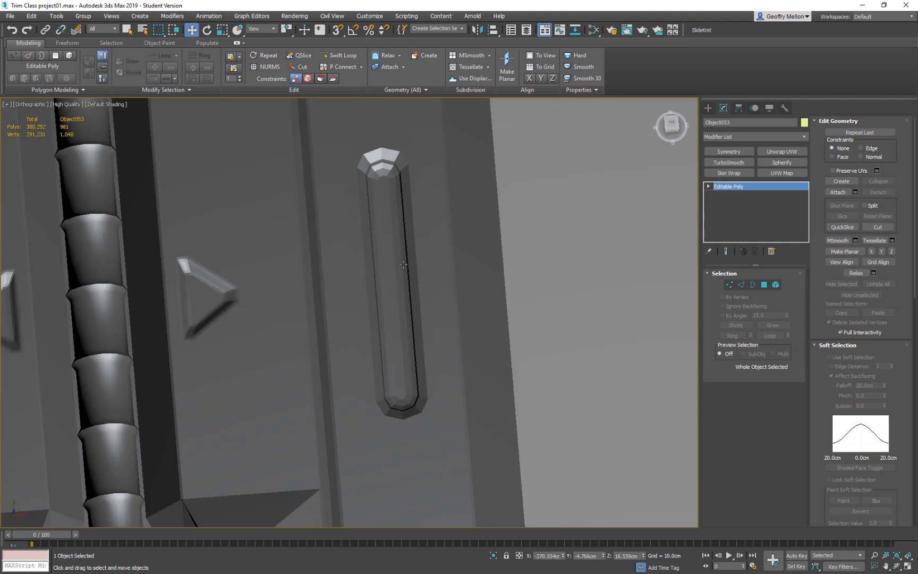
Examine the wireframe of the slots, triangles and other details on the Cut1 trim strip from several angles.
left_click(396, 154)
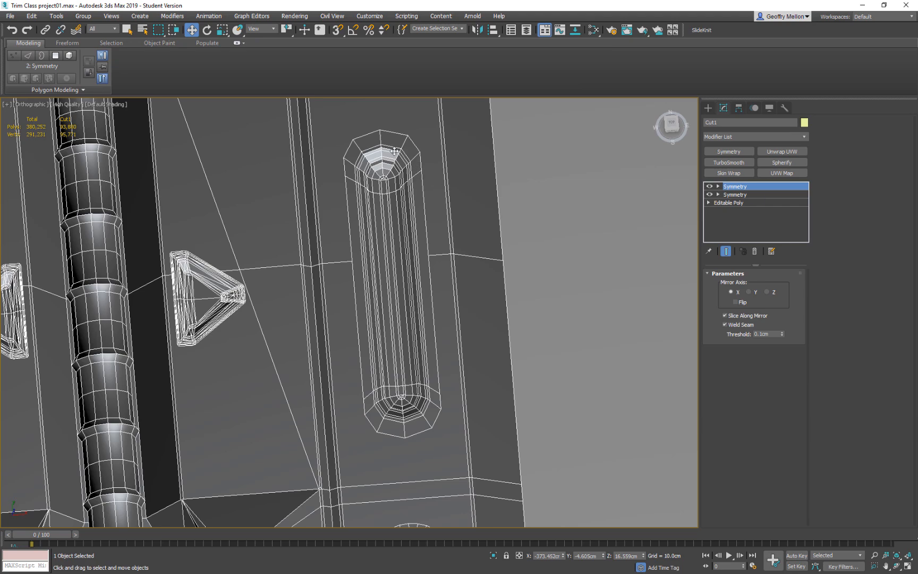
scroll(399, 247, "down", 7)
middle_click_drag(407, 265, 391, 125)
middle_click_drag(422, 346, 427, 302)
scroll(424, 319, "up", 4)
scroll(472, 271, "down", 11)
middle_click_drag(507, 281, 389, 381)
scroll(435, 316, "up", 7)
middle_click_drag(71, 233, 393, 362)
scroll(393, 361, "down", 2)
middle_click_drag(394, 357, 258, 316)
scroll(435, 339, "down", 4)
middle_click_drag(436, 339, 385, 260)
Delete the cloned plate section from the base plane.
left_click(421, 221)
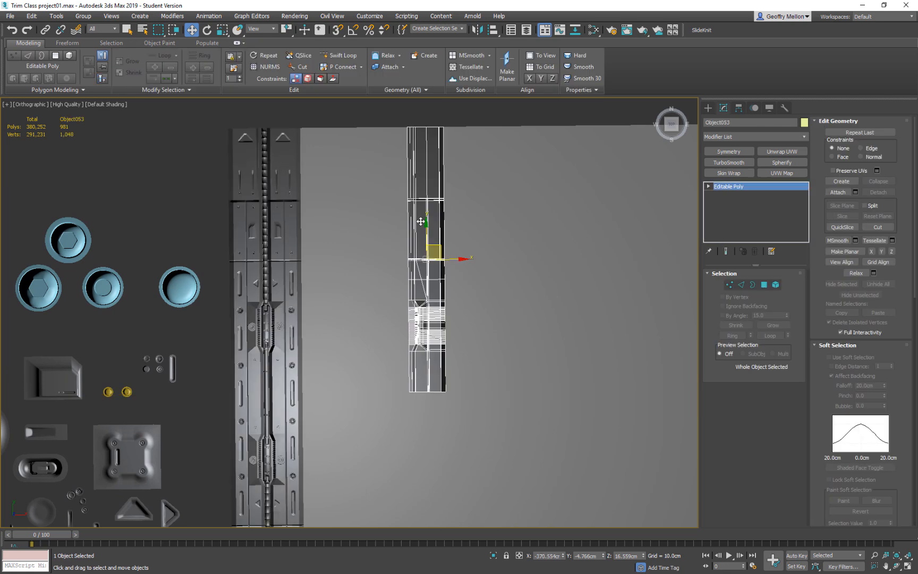
key("Delete")
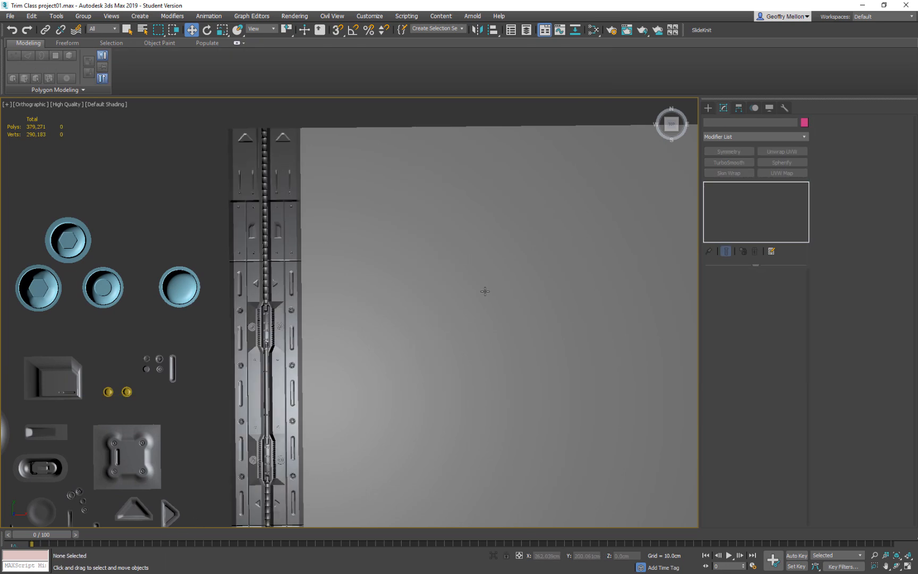
Delete the two small yellow bolts among the grey detail parts.
scroll(424, 221, "down", 2)
middle_click_drag(424, 221, 559, 159)
middle_click_drag(404, 238, 326, 231)
scroll(277, 297, "up", 6)
left_click_drag(386, 211, 283, 278)
key("z")
key("Delete")
Rename the older light-blue hex bolt at the left end of the row as Bolt_Round_HexBAd.
scroll(324, 226, "down", 5)
middle_click_drag(323, 225, 376, 276)
scroll(376, 276, "up", 3)
left_click(266, 255)
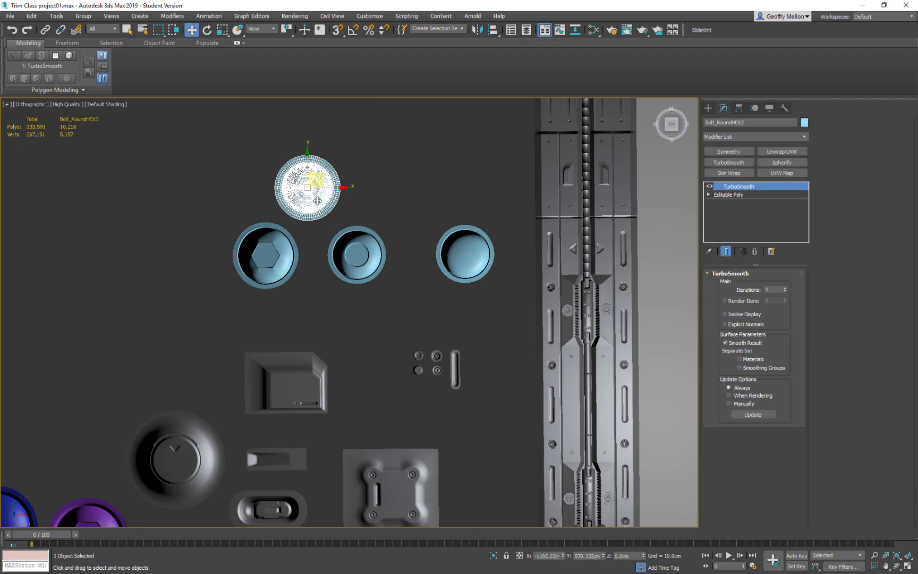
left_click(750, 122)
key("Return")
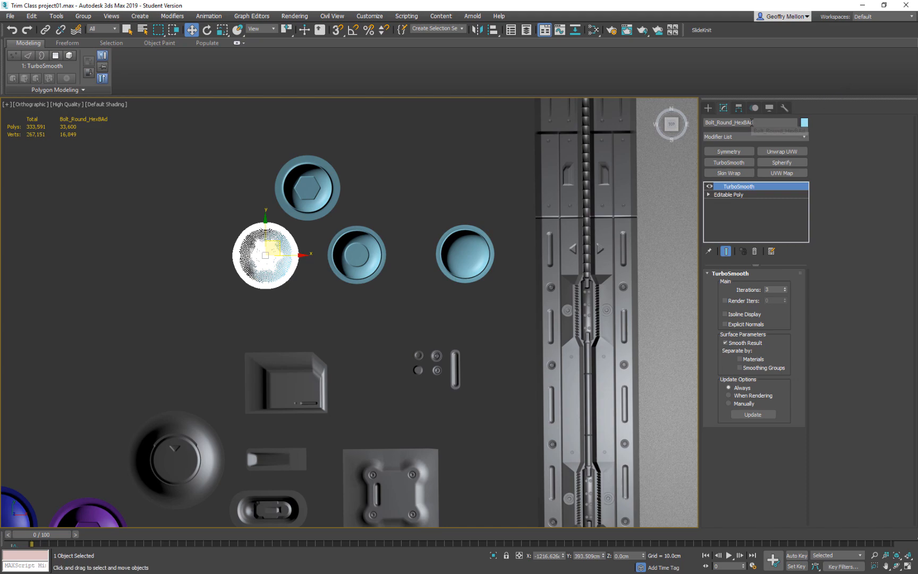
key("Return")
Select the large BAse plane and switch to polygon selection.
scroll(366, 276, "down", 3)
middle_click_drag(367, 275, 325, 252)
scroll(370, 261, "up", 3)
scroll(342, 227, "down", 3)
left_click(368, 217)
left_click(369, 217)
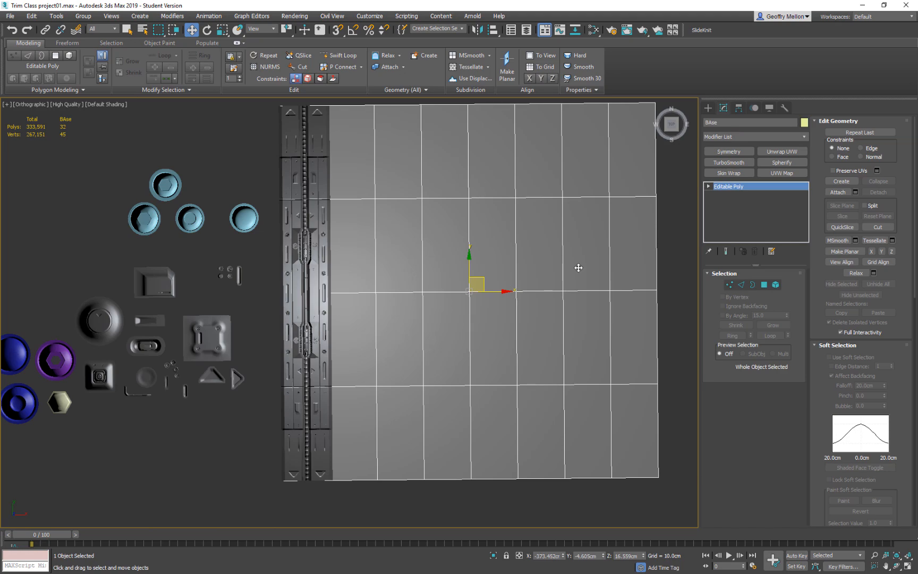
left_click(764, 285)
left_click(360, 160)
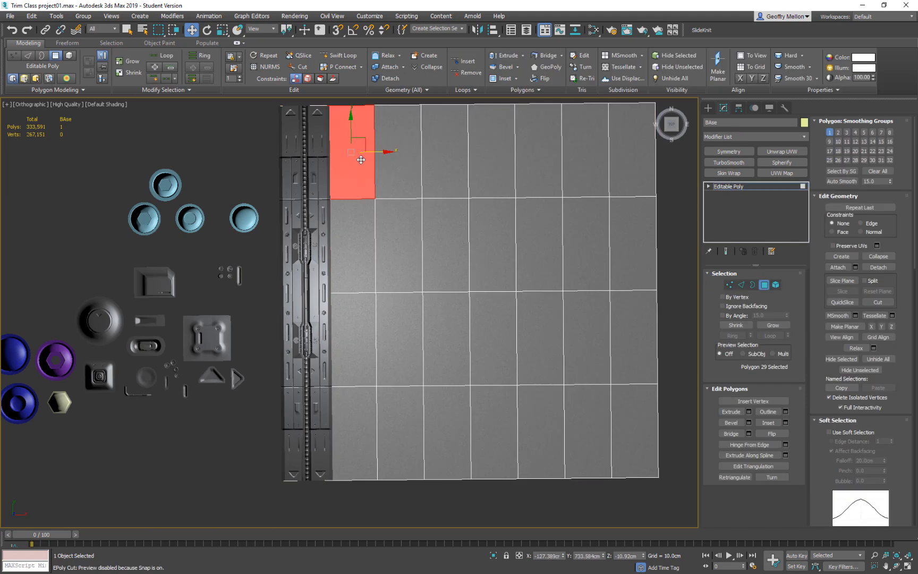
left_click(386, 172, "ctrl")
left_click(394, 227, "ctrl")
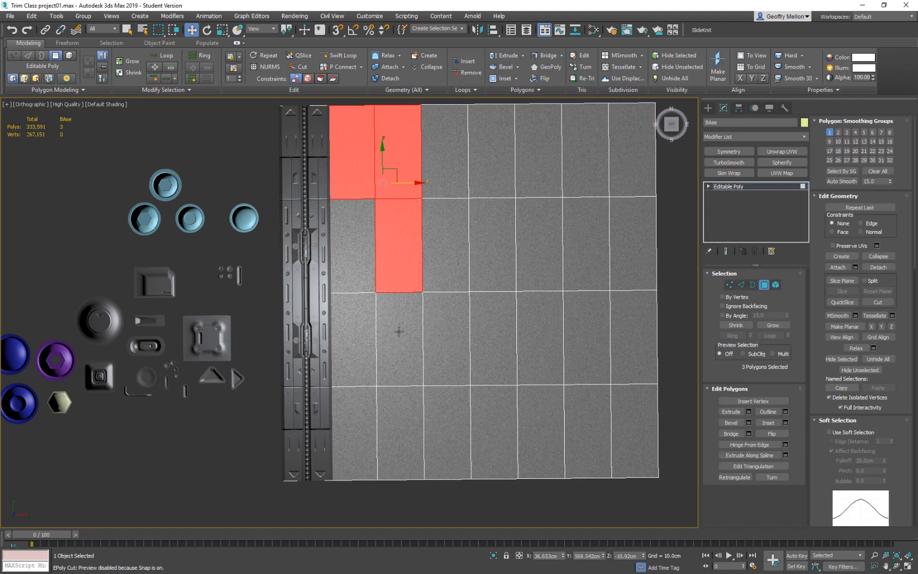
left_click(397, 355, "shift")
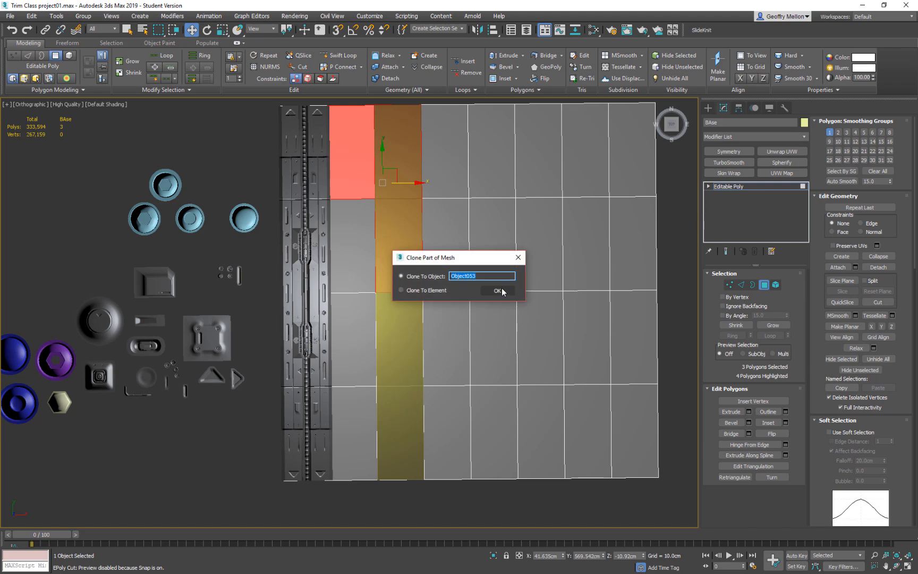
left_click(518, 257)
middle_click_drag(402, 170, 421, 265)
key("ctrl+z")
key("ctrl+z")
Select the eight base plane polygons in the two columns next to the trim strip.
left_click(415, 174)
left_click_drag(375, 185, 420, 498)
middle_click_drag(431, 398, 437, 313)
right_click(475, 278)
middle_click_drag(361, 296, 351, 228, "alt")
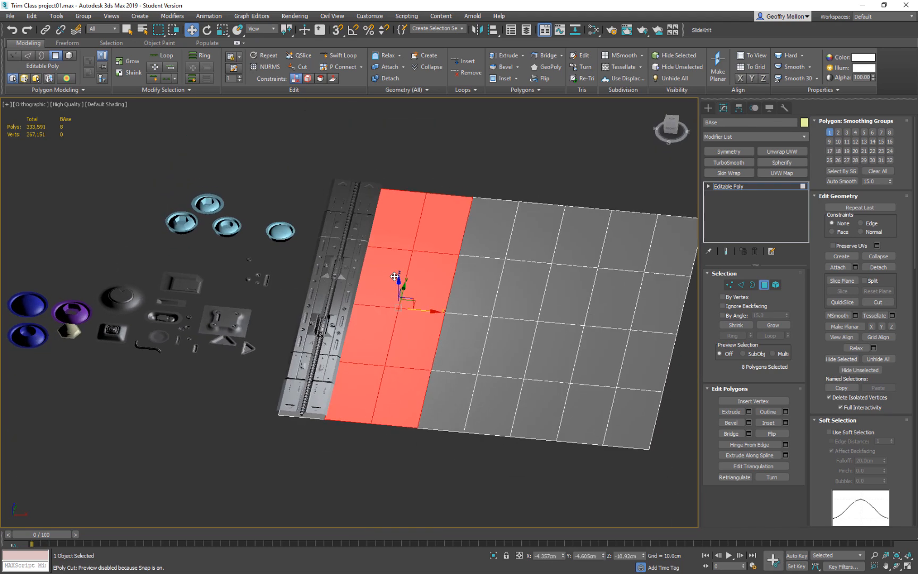
Clone the eight selected base plane polygons slightly above the plane as a separate object named Trim, and leave polygon editing.
left_click_drag(400, 282, 399, 279, "shift")
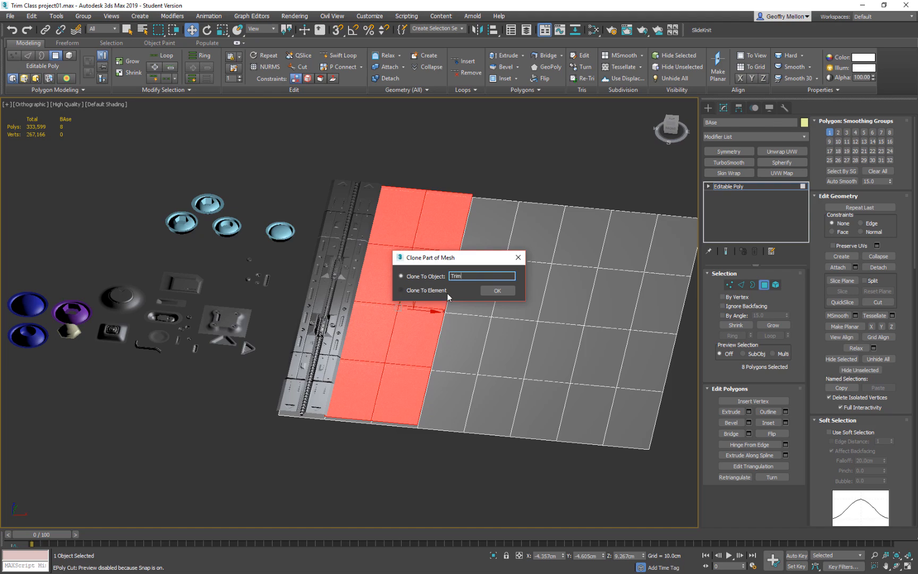
key("Return")
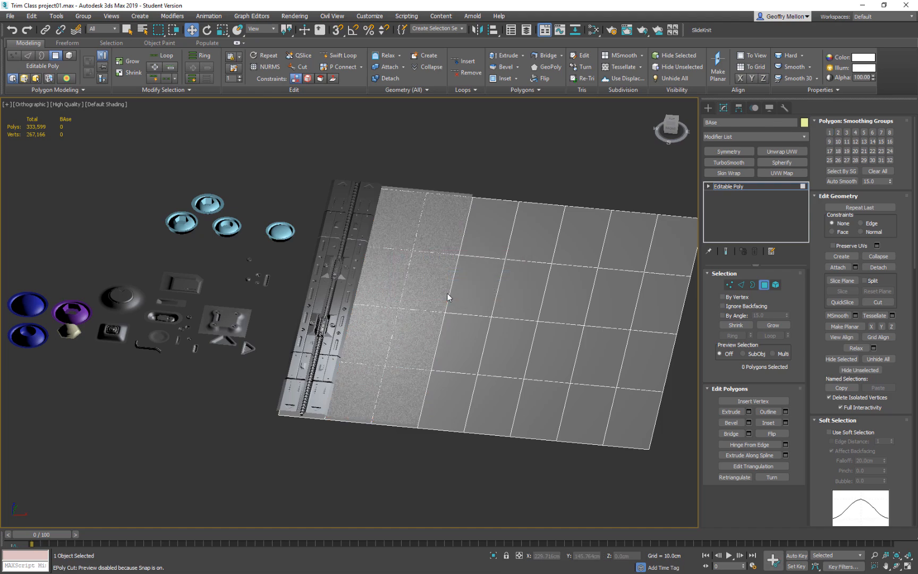
middle_click_drag(460, 255, 429, 235)
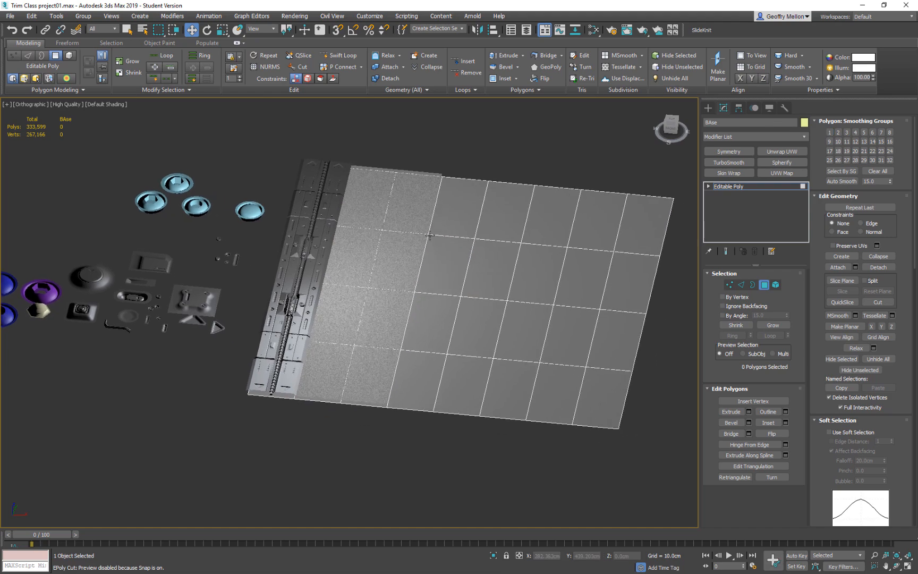
left_click(769, 285)
Check the dimensions of the BAse plane in its object properties.
middle_click_drag(500, 223, 507, 267, "alt")
scroll(507, 268, "down", 4)
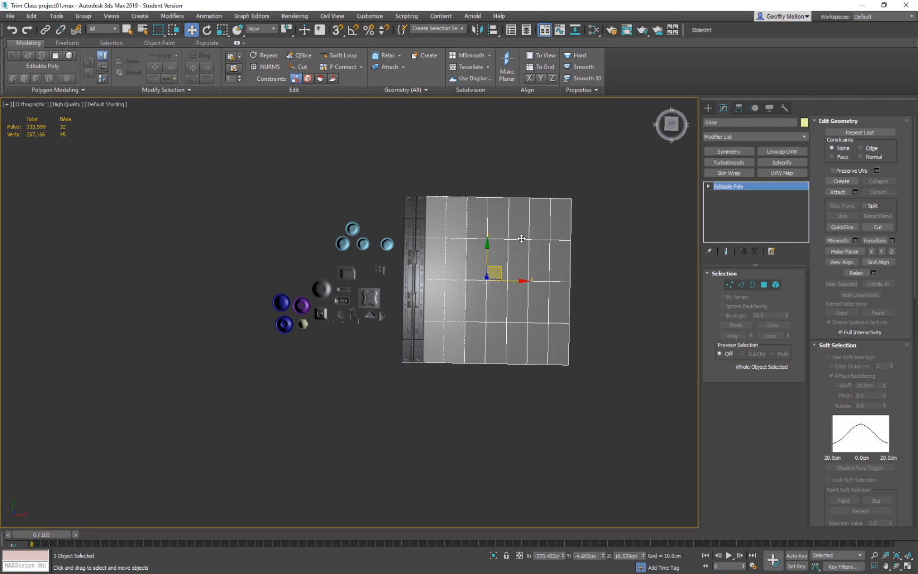
right_click(531, 268)
left_click(573, 342)
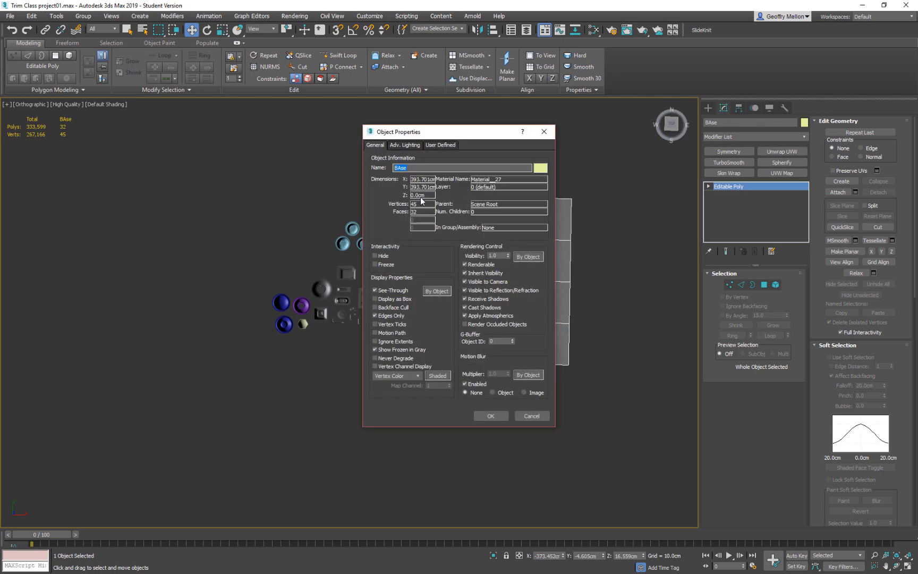
left_click(544, 131)
Reset the XForm of the BAse plane and reopen its object properties to recheck the dimensions.
right_click(538, 291)
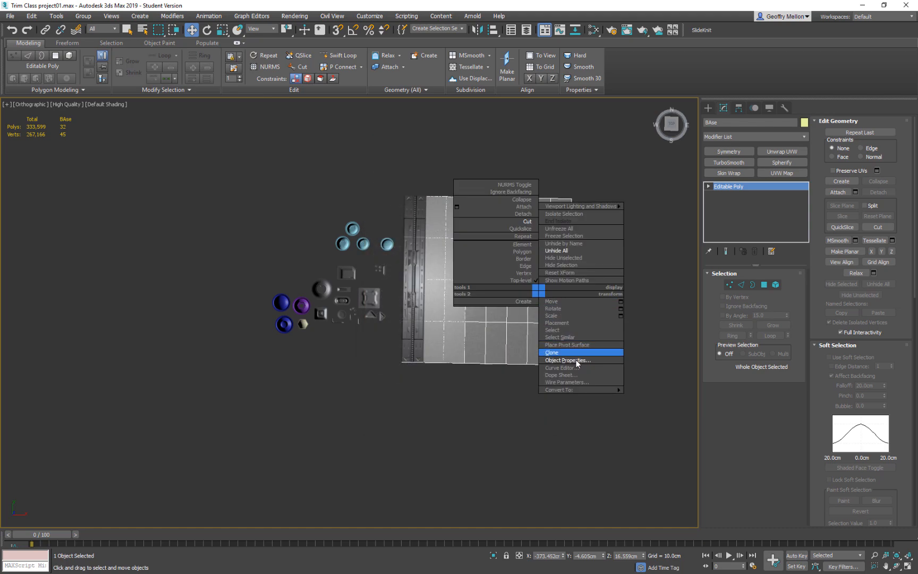
left_click(566, 272)
right_click(560, 273)
mouse_move(586, 372)
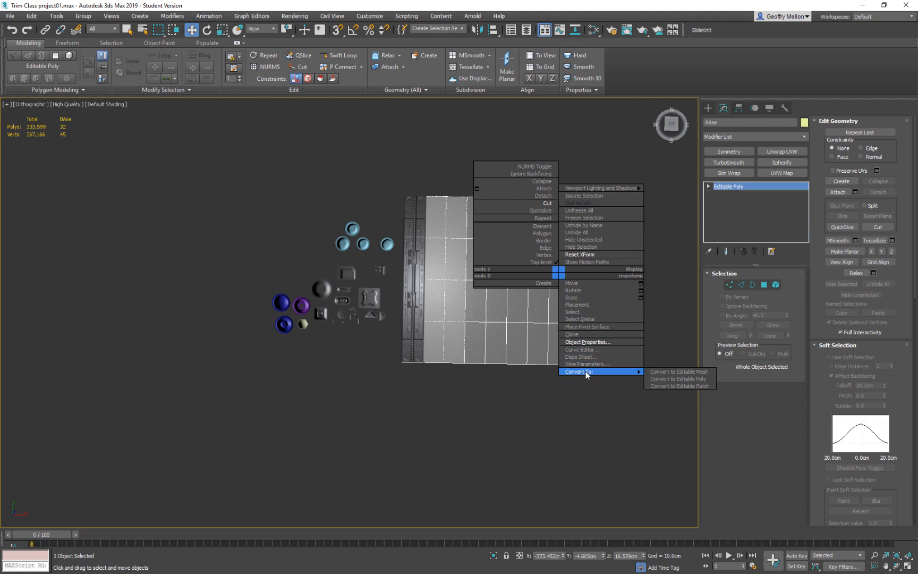
left_click(587, 341)
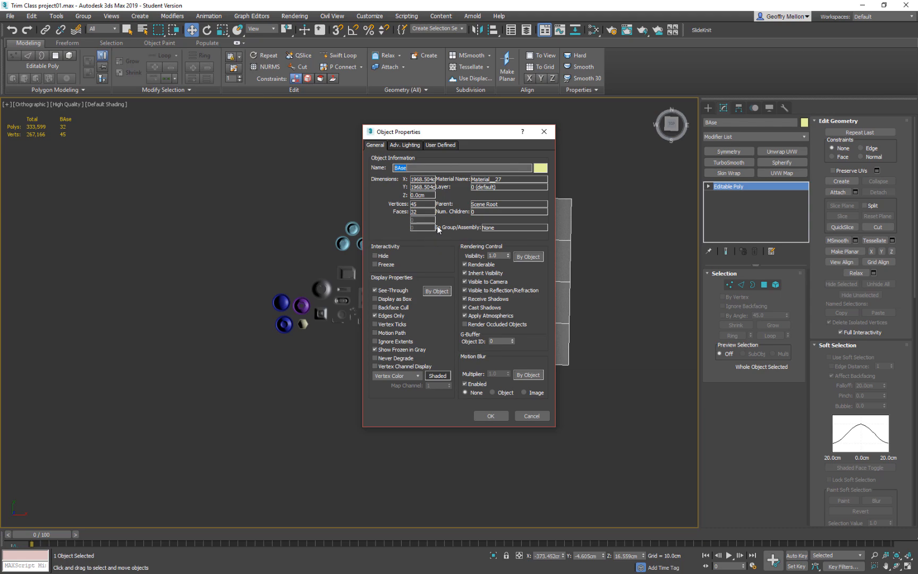
Close the BAse object properties and select the Trim2 strip in the top view.
left_click(544, 132)
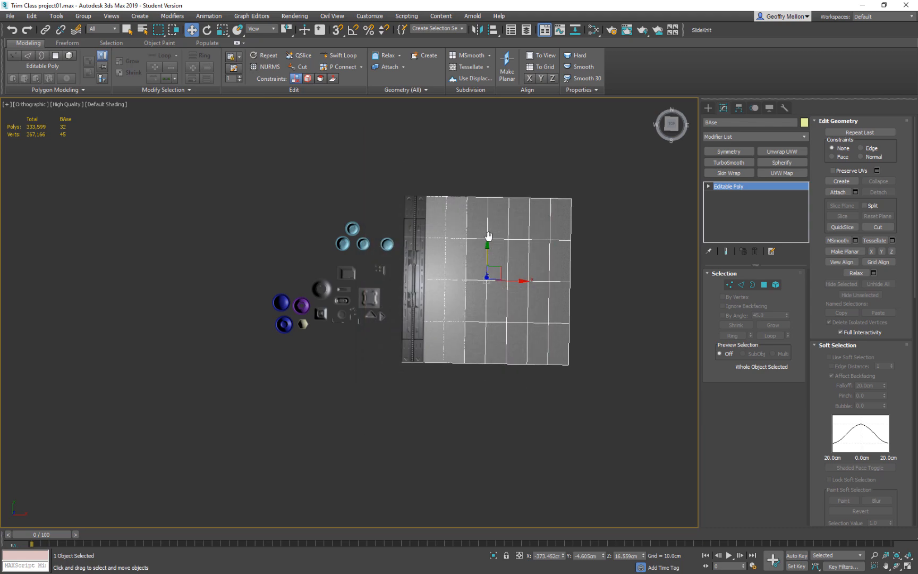
scroll(446, 244, "up", 5)
middle_click_drag(444, 254, 428, 176)
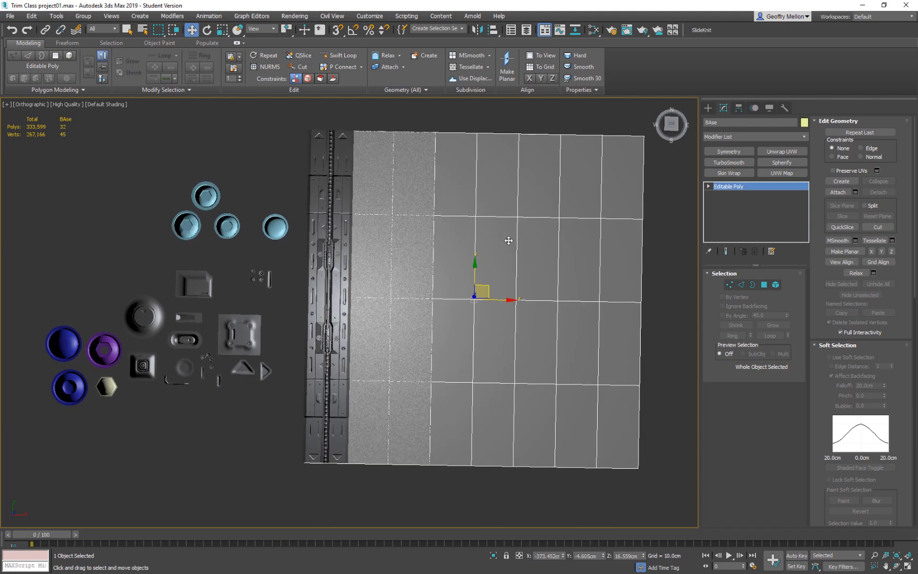
key("t")
middle_click_drag(347, 296, 480, 312)
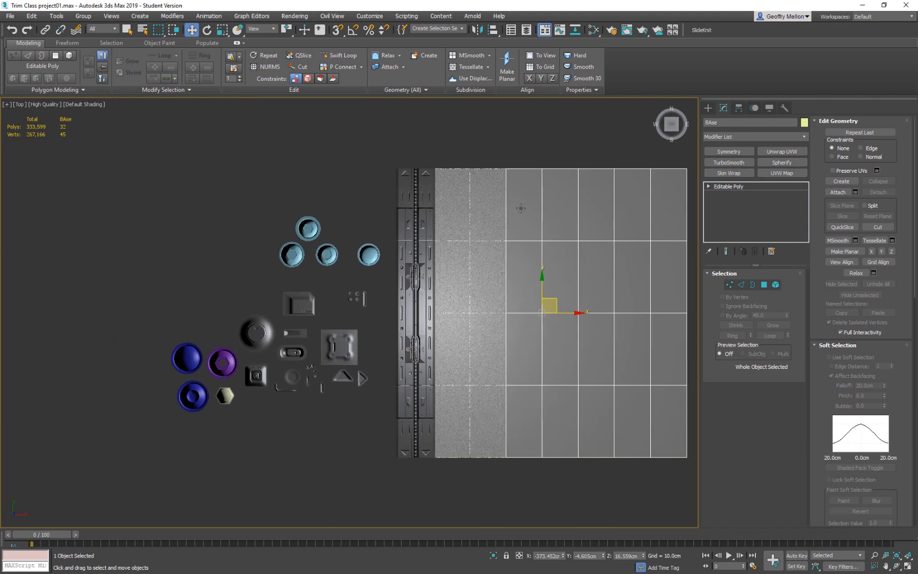
left_click(497, 244)
middle_click_drag(498, 244, 452, 239)
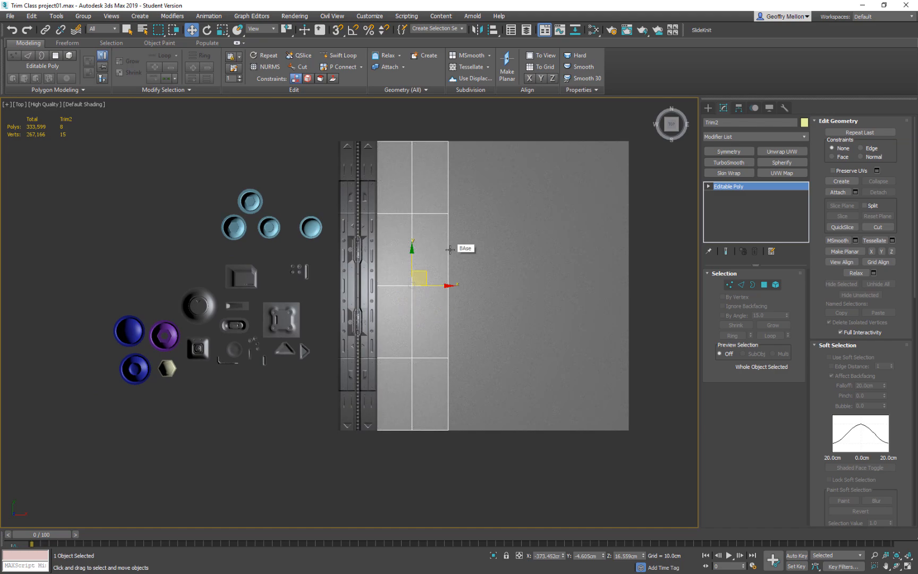
Raise the central lengthwise edge loop of Trim2 to a height of about 74 cm to form a ridge.
middle_click_drag(451, 267, 412, 275)
scroll(427, 273, "up", 3)
left_click(742, 286)
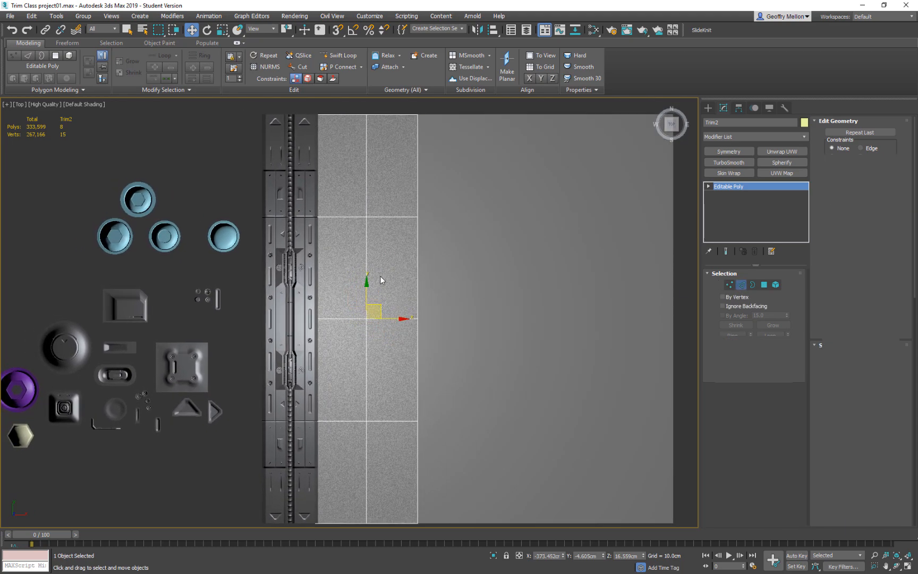
left_click(366, 292)
key("alt+c")
double_click(368, 358)
middle_click_drag(457, 344, 451, 250, "alt")
scroll(362, 278, "up", 5)
middle_click_drag(378, 292, 404, 252)
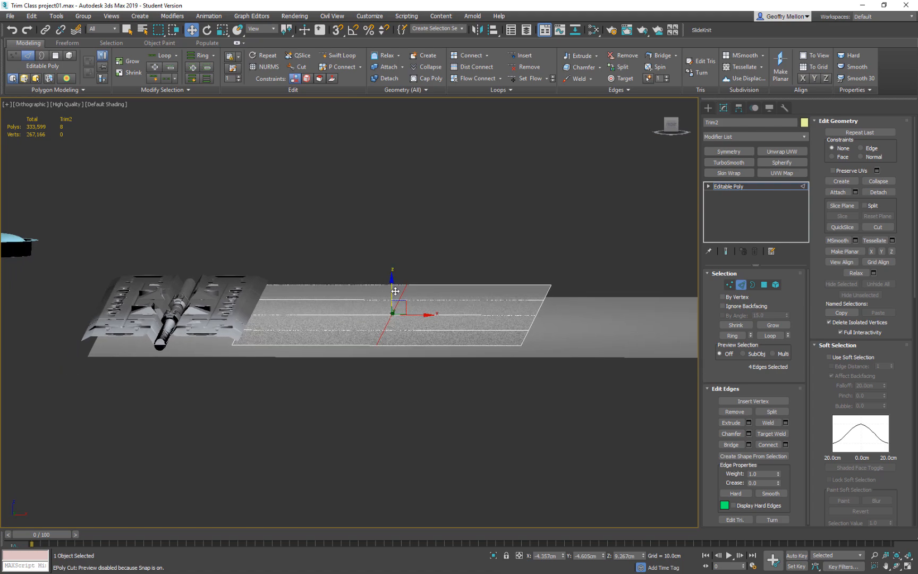
left_click_drag(395, 287, 399, 254)
Connect the crosswise edges of Trim2 with two segments on each side of the ridge, and lower the new lengthwise loops slightly.
middle_click_drag(399, 255, 431, 262, "alt")
scroll(437, 307, "down", 5)
left_click(393, 346)
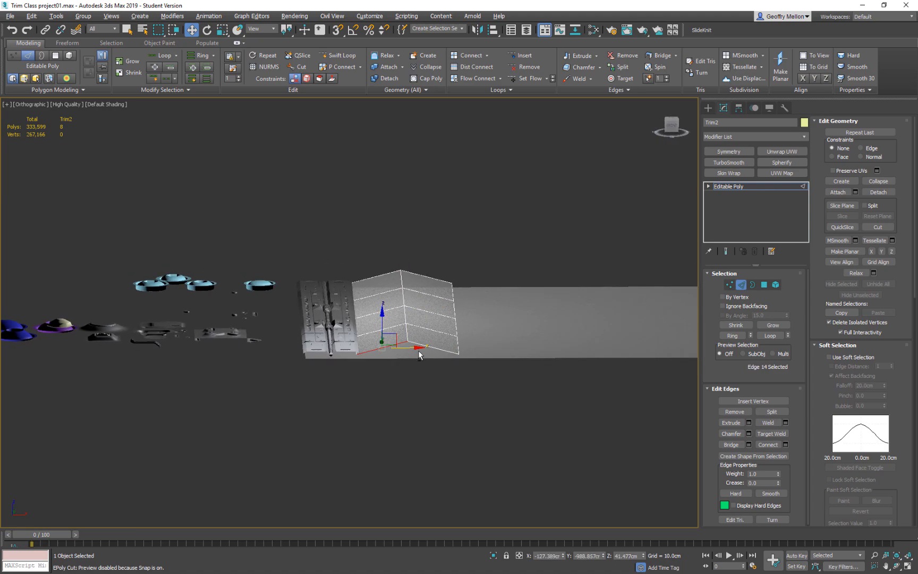
left_click(433, 346, "ctrl")
key("alt+r")
right_click(445, 268)
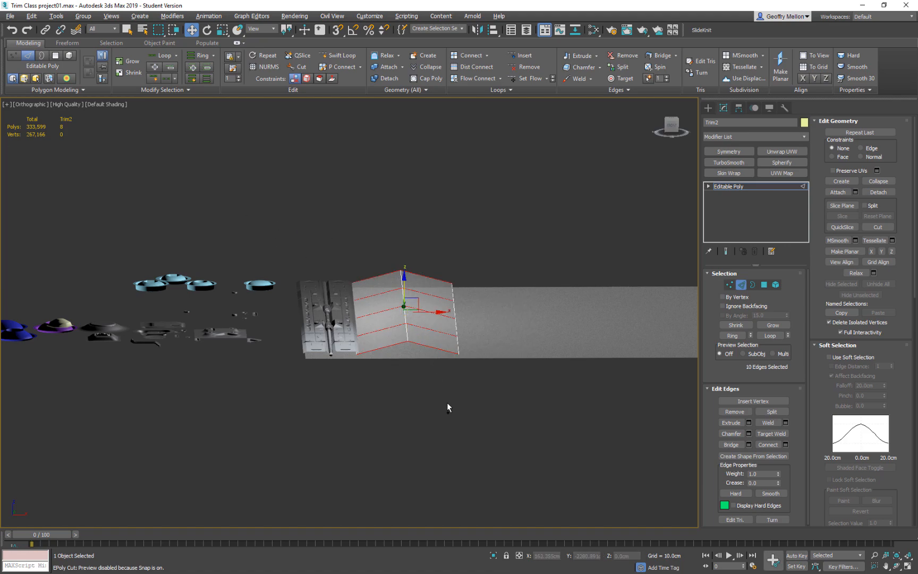
right_click(498, 228)
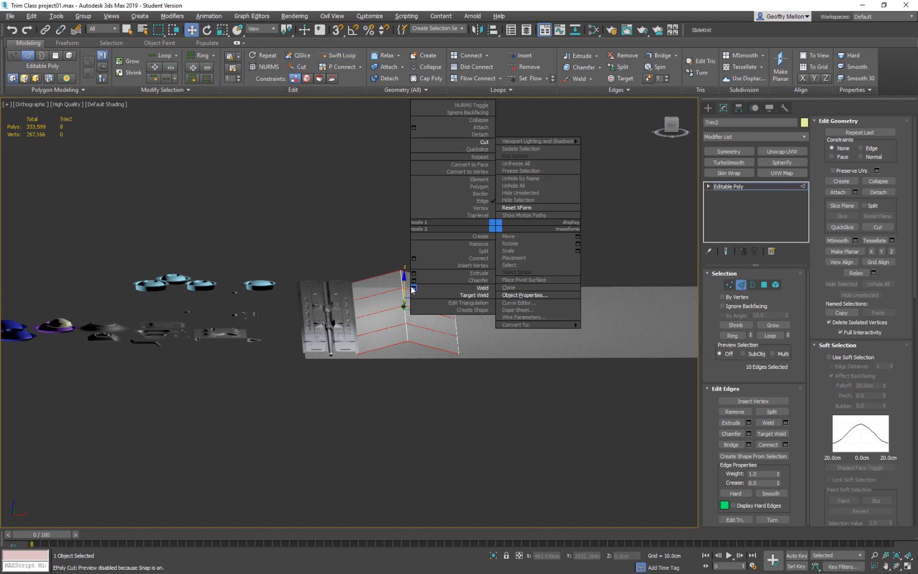
left_click(414, 258)
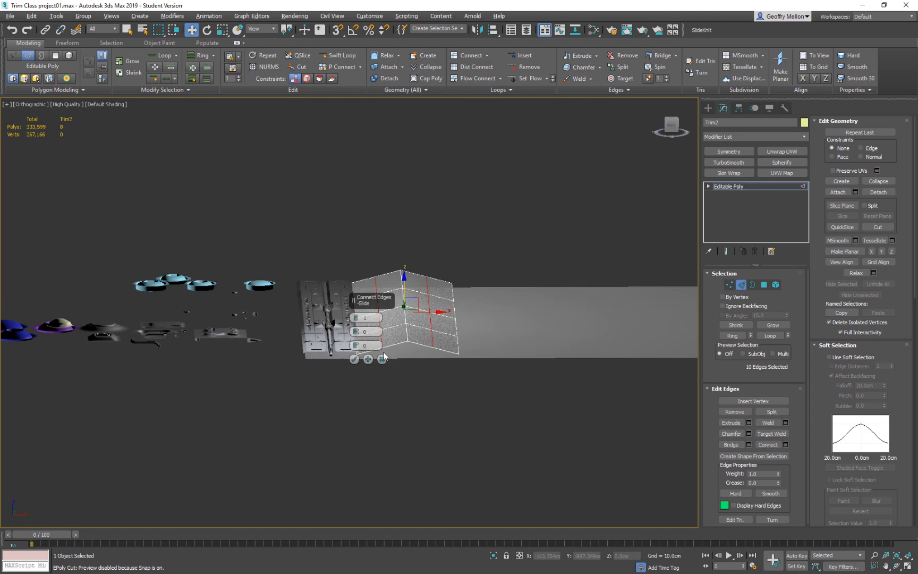
left_click(358, 316)
left_click(355, 360)
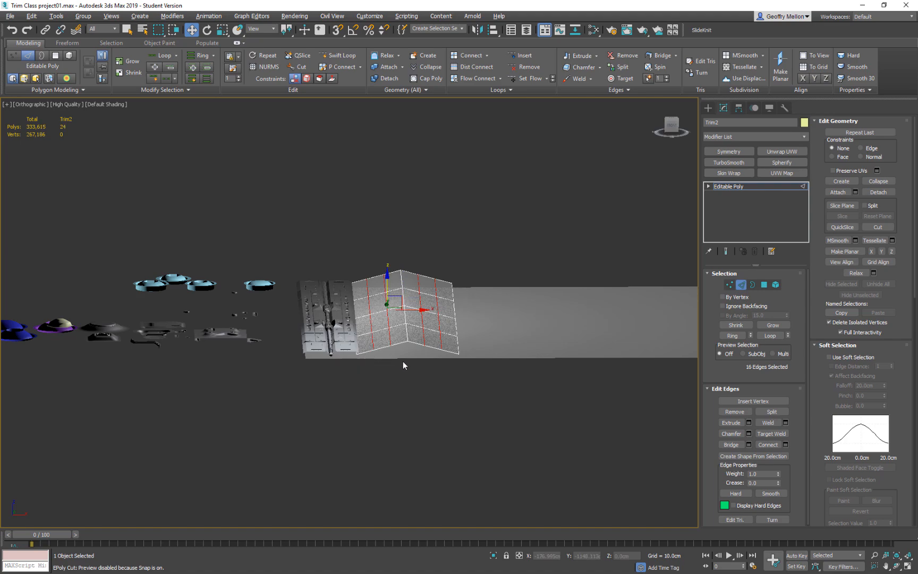
left_click_drag(437, 291, 436, 305)
mouse_move(439, 308)
middle_mouse_down("alt")
mouse_move(471, 346)
mouse_move(457, 372)
mouse_move(406, 328)
middle_mouse_up("alt")
Chamfer the central ridge edge loop of Trim2 by about 13.9 cm with one segment, and leave edge editing.
double_click(396, 323)
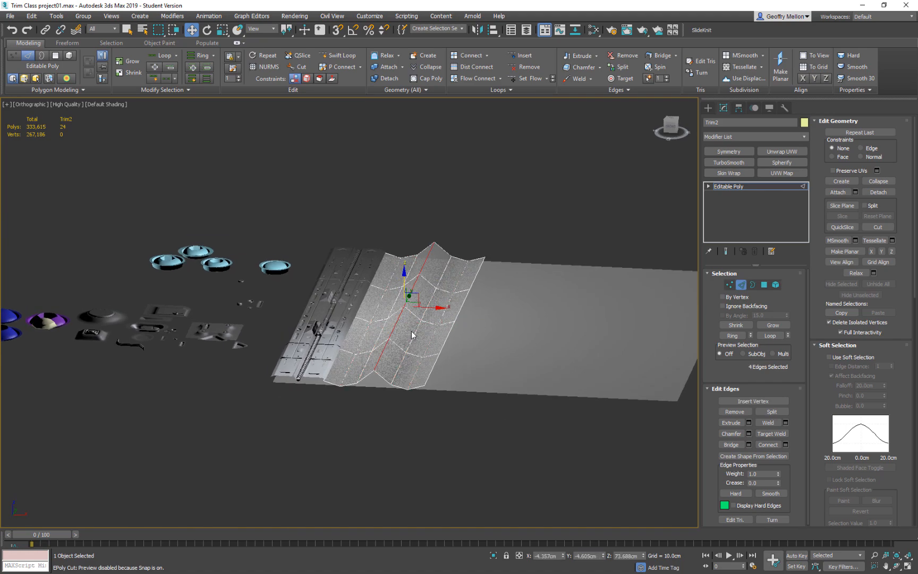
right_click(402, 315)
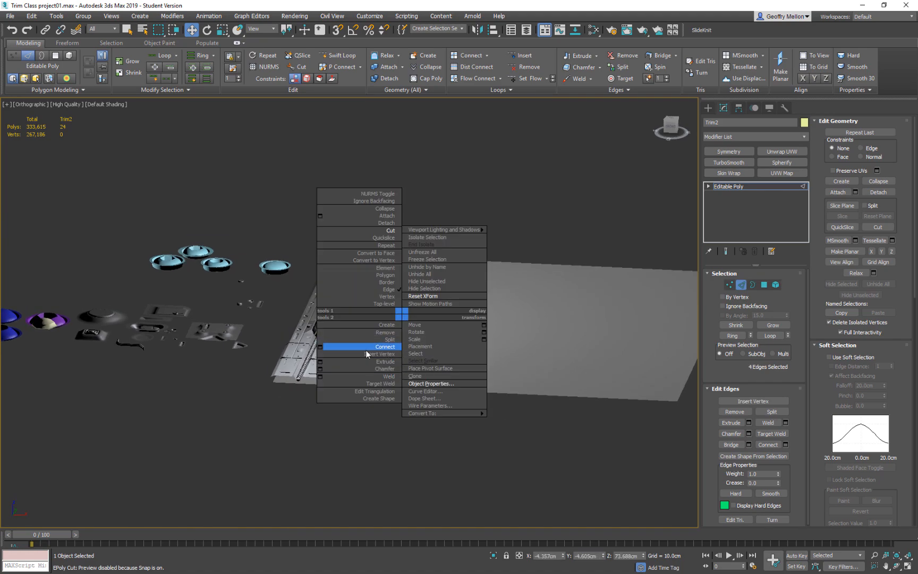
left_click(320, 369)
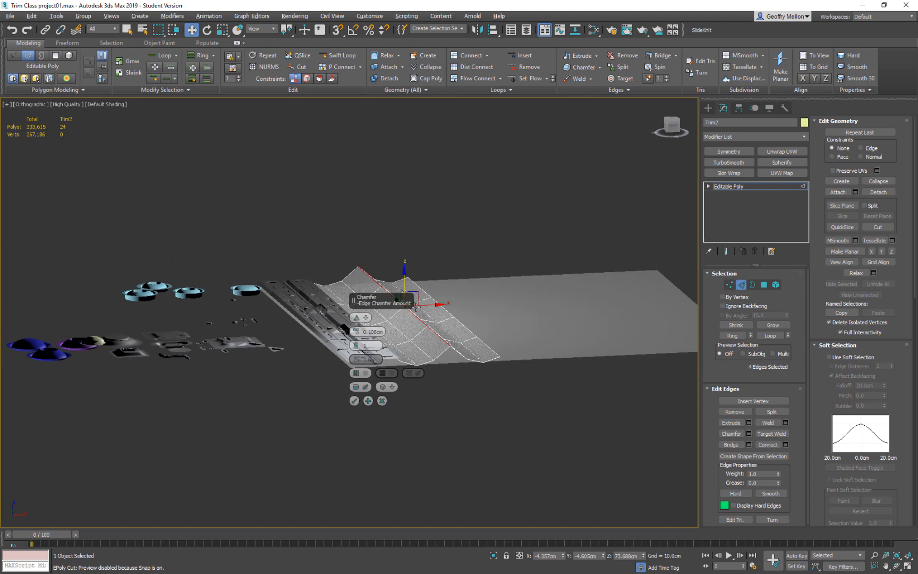
scroll(401, 341, "up", 5)
left_click_drag(358, 330, 358, 260)
middle_click_drag(463, 388, 499, 340, "alt")
middle_click_drag(471, 276, 386, 335, "alt")
scroll(487, 330, "down", 4)
scroll(386, 336, "down", 2)
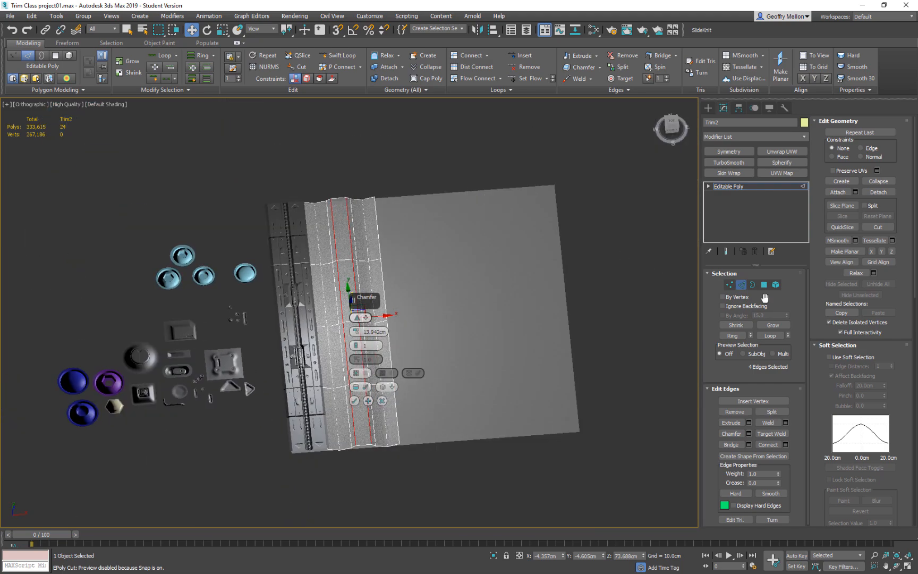
left_click(355, 400)
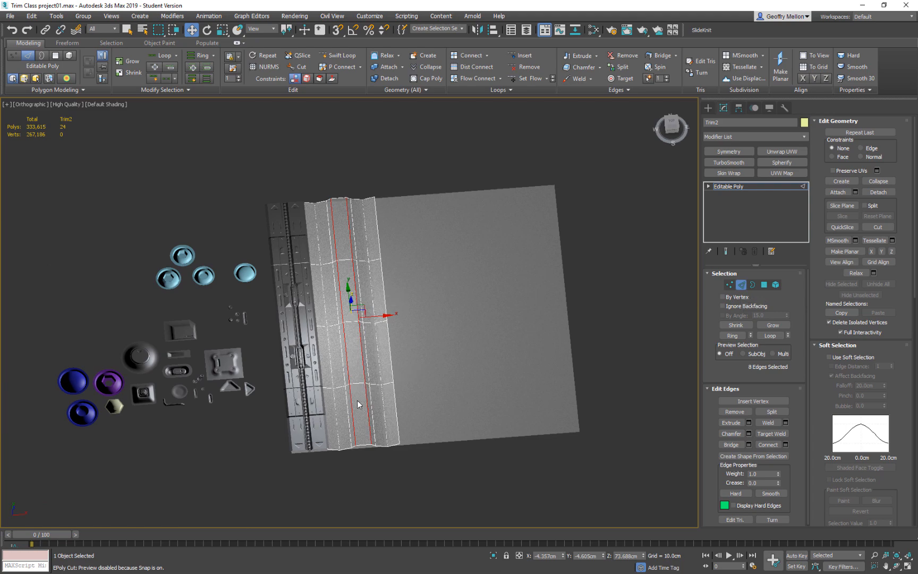
middle_click_drag(571, 320, 558, 297, "alt")
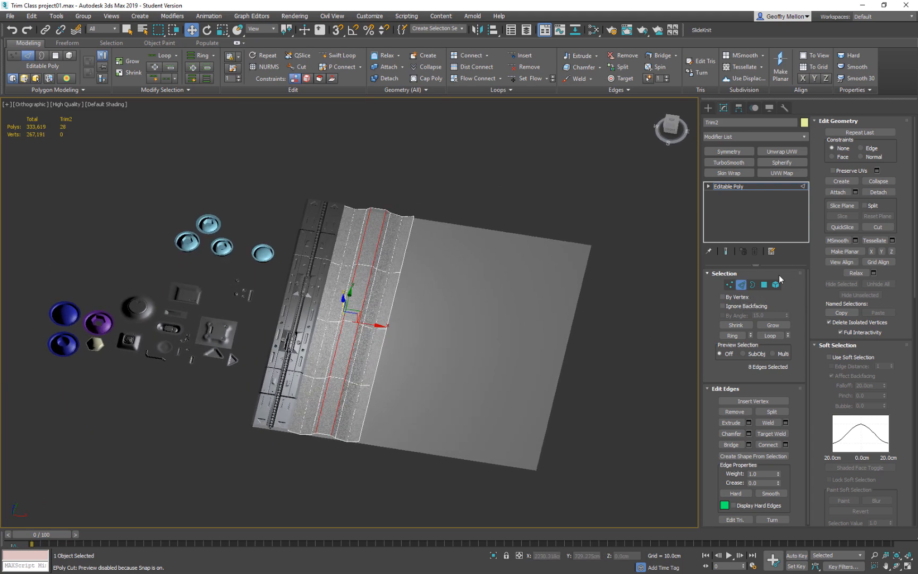
left_click(740, 285)
Examine how the profile of the Trim2 strip sits against the BAse plane's grid from several angles.
left_click(496, 364)
mouse_move(505, 368)
middle_mouse_down("alt")
mouse_move(524, 328)
mouse_move(519, 316)
mouse_move(509, 342)
mouse_move(518, 375)
middle_mouse_up("alt")
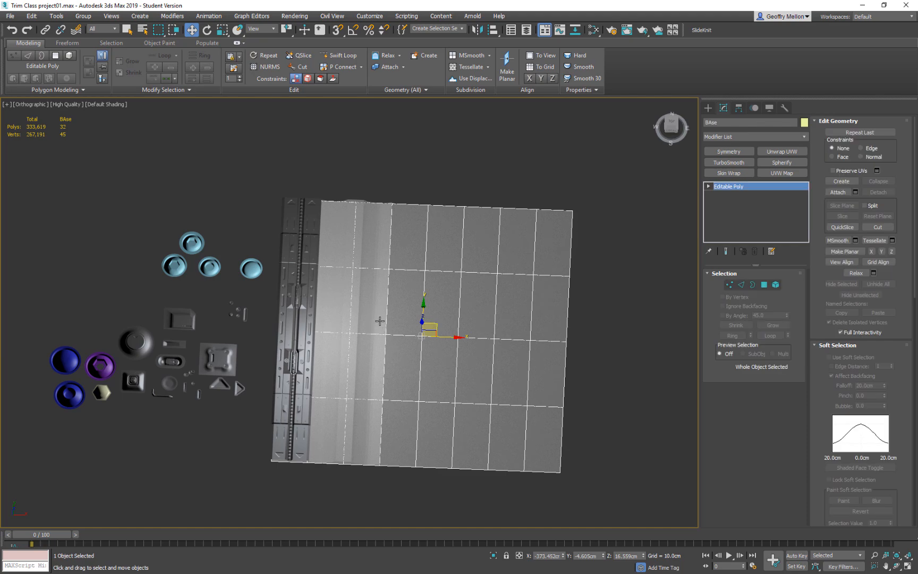
middle_click_drag(379, 314, 429, 262, "alt")
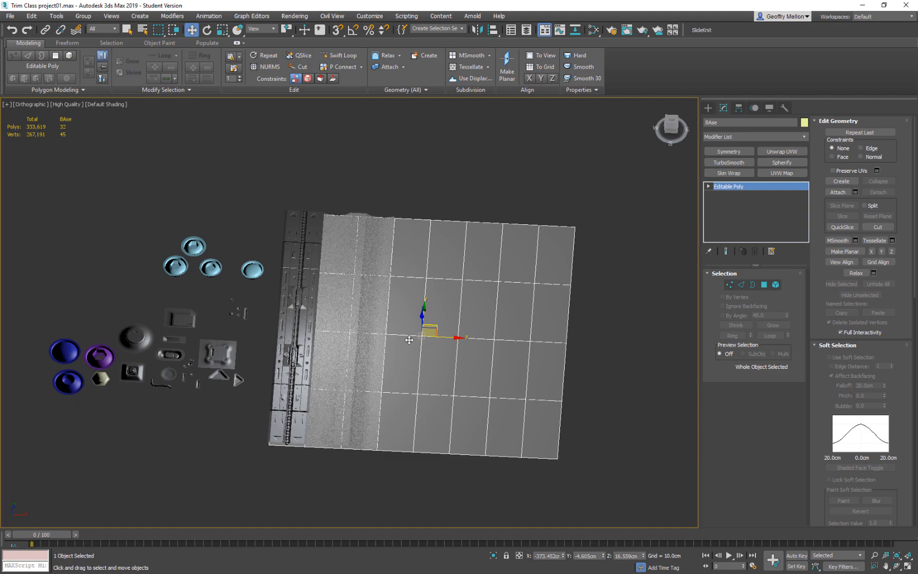
mouse_move(409, 341)
middle_mouse_down()
mouse_move(456, 358)
mouse_move(399, 357)
middle_mouse_up()
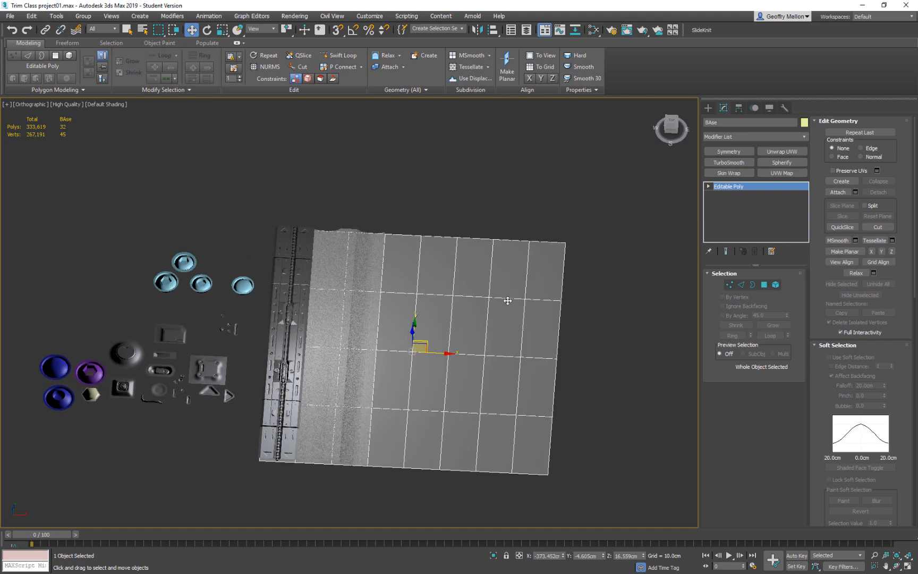
middle_click_drag(400, 260, 402, 369, "alt")
scroll(411, 343, "up", 6)
scroll(411, 342, "down", 5)
scroll(410, 359, "down", 8)
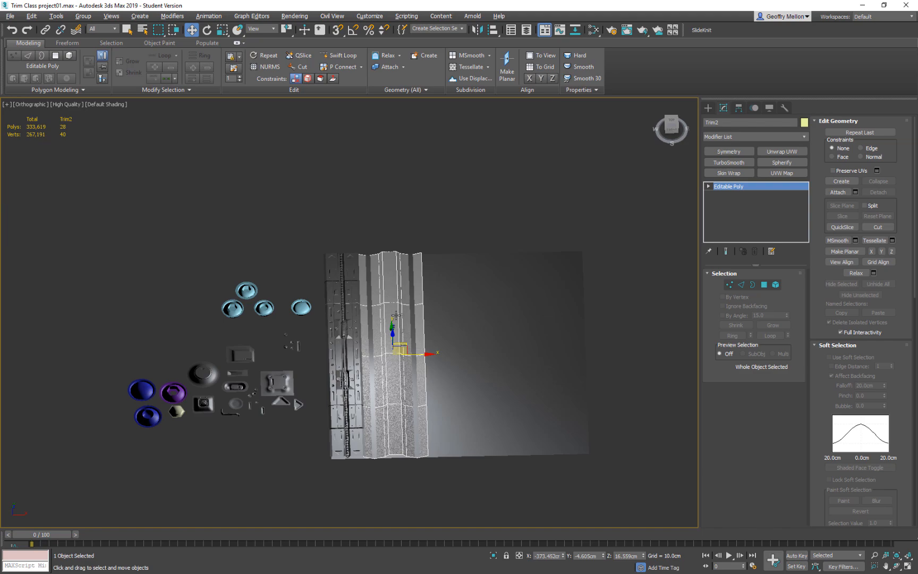
Move Trim2 to about X -362.6 cm and Z 28.4 cm above the base plane, and switch to edge editing.
left_click(445, 339)
left_click(412, 365)
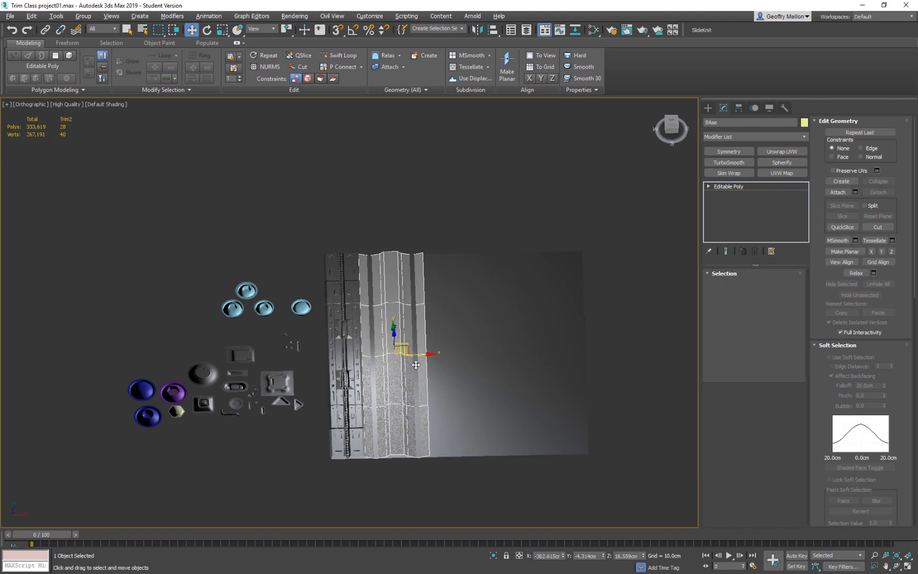
left_click_drag(412, 365, 414, 365)
middle_click_drag(414, 365, 437, 346, "alt")
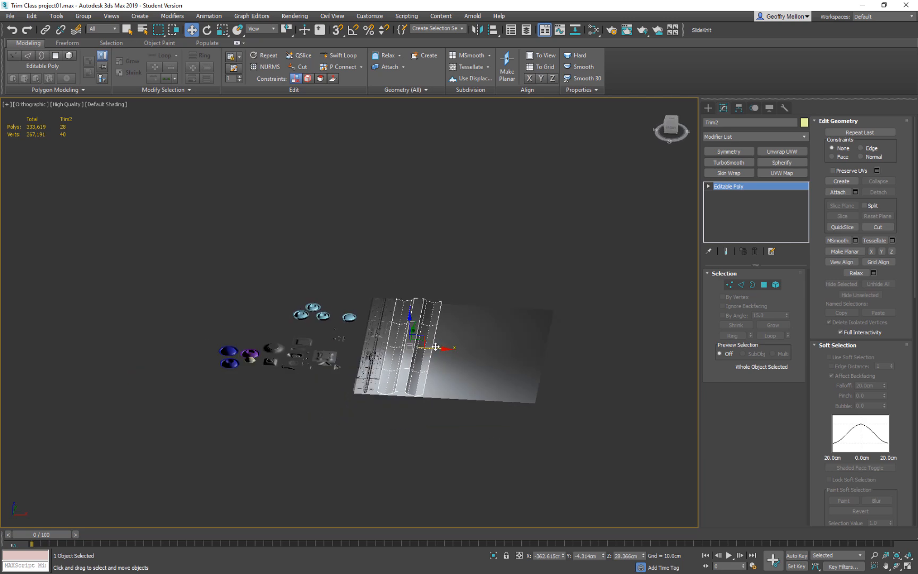
scroll(413, 346, "up", 3)
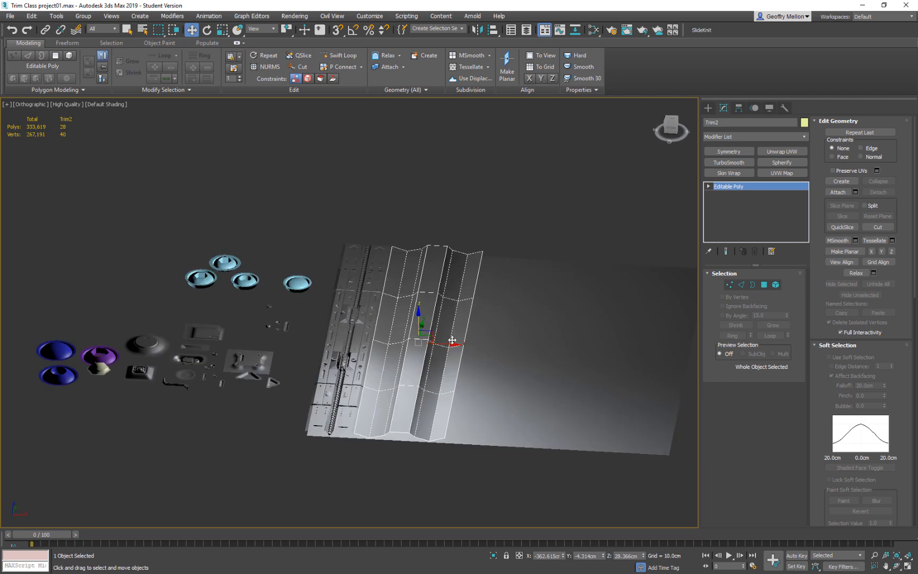
middle_click_drag(450, 340, 434, 298, "alt")
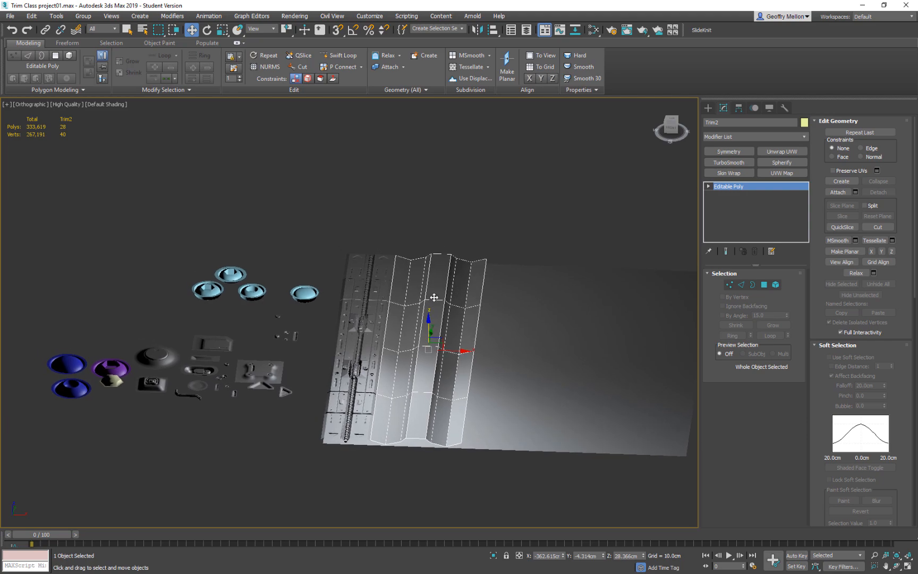
key("2")
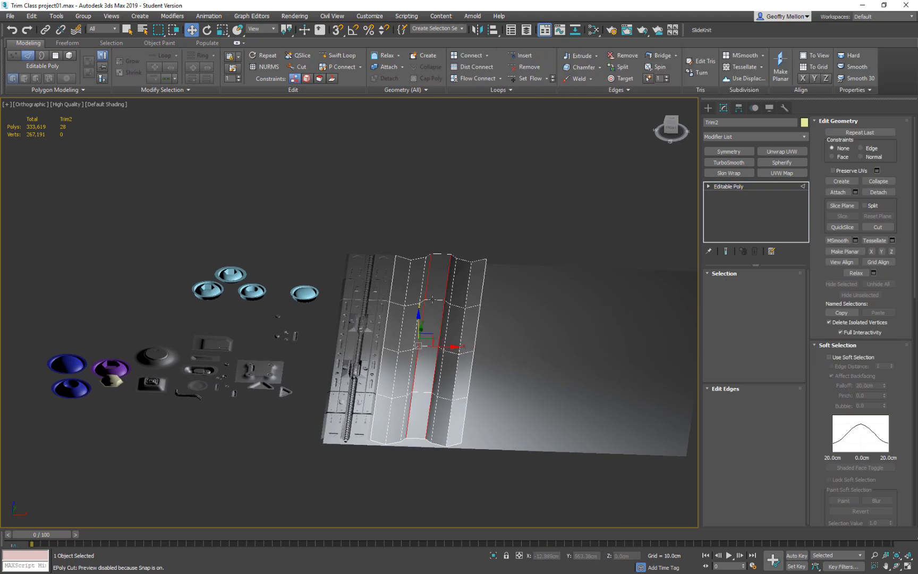
double_click(456, 346)
right_click(494, 237)
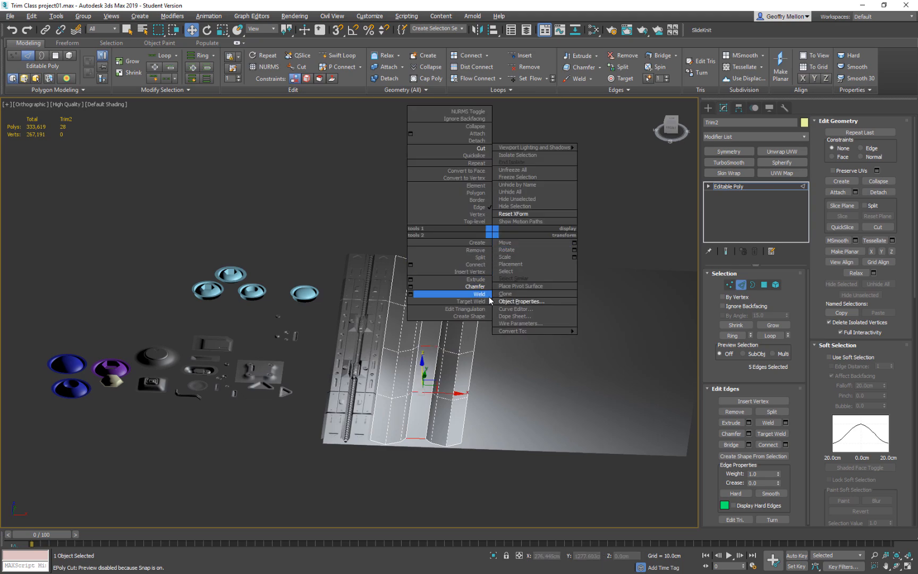
left_click(414, 282)
mouse_move(458, 299)
middle_mouse_down("alt")
mouse_move(436, 311)
mouse_move(449, 306)
middle_mouse_up("alt")
key("ctrl+z")
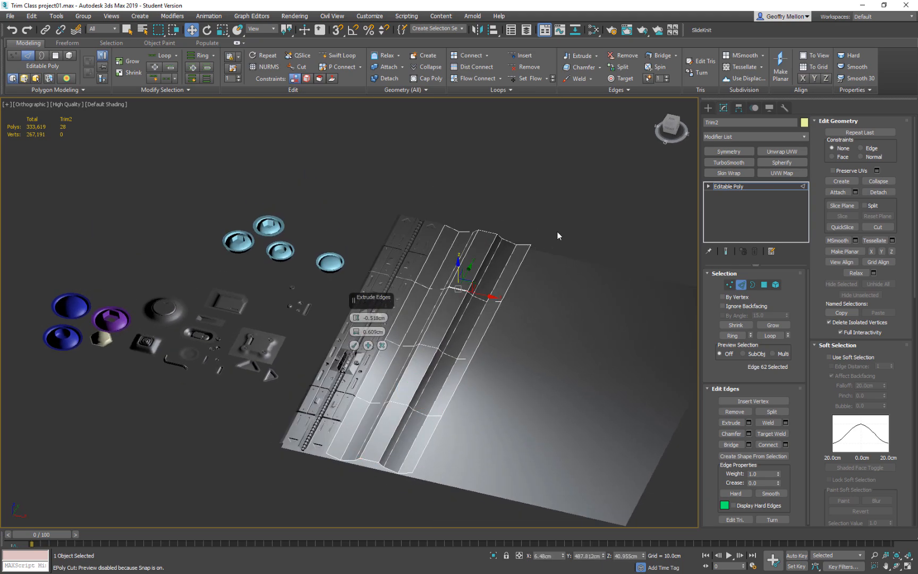
left_click(382, 346)
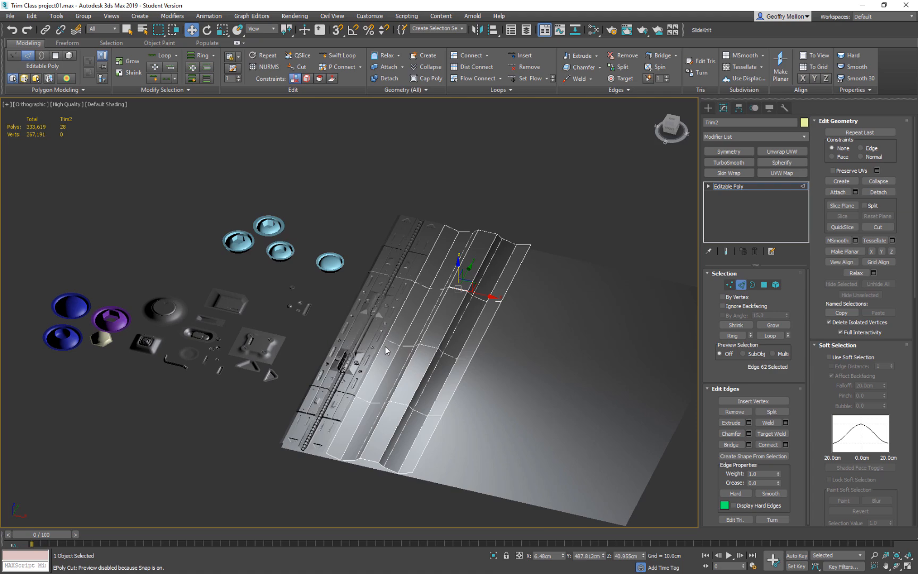
Connect the short crosswise edges on the flat ridge top of Trim2 with two lengthwise segments.
double_click(473, 340)
right_click(548, 206)
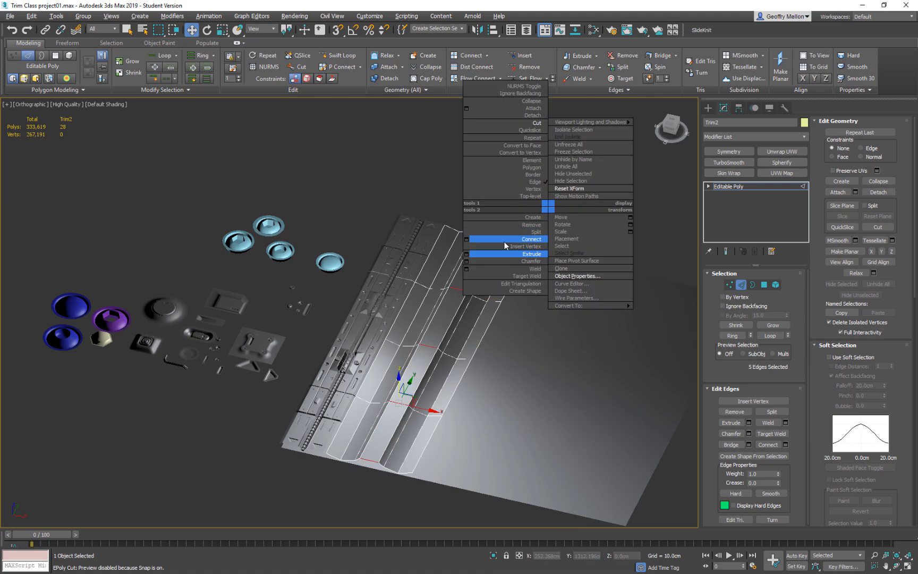
left_click(467, 240)
left_click(354, 360)
key("z")
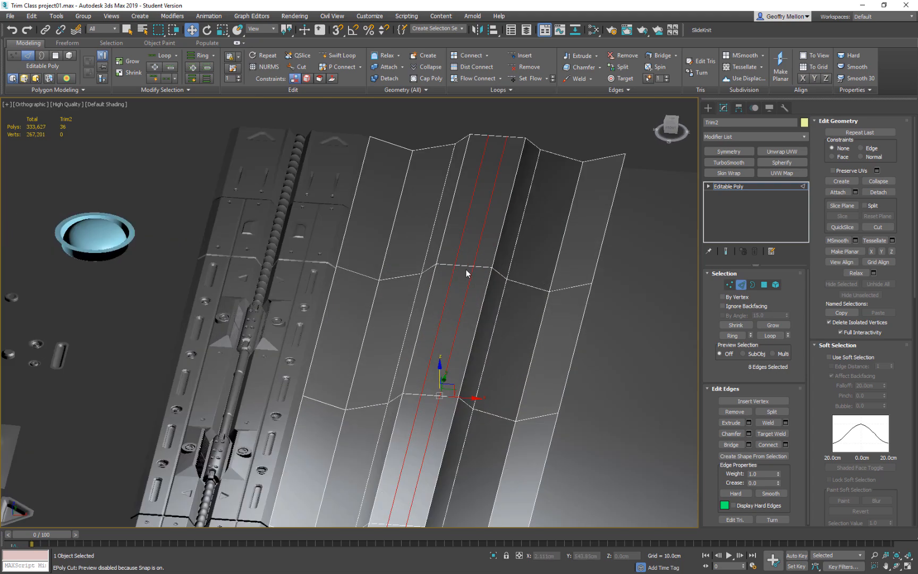
Bevel the central lengthwise polygon strip on Trim2's ridge top to a height of about -7.5 cm with an outline of about -2.16 cm.
left_click(467, 264)
key("alt+r")
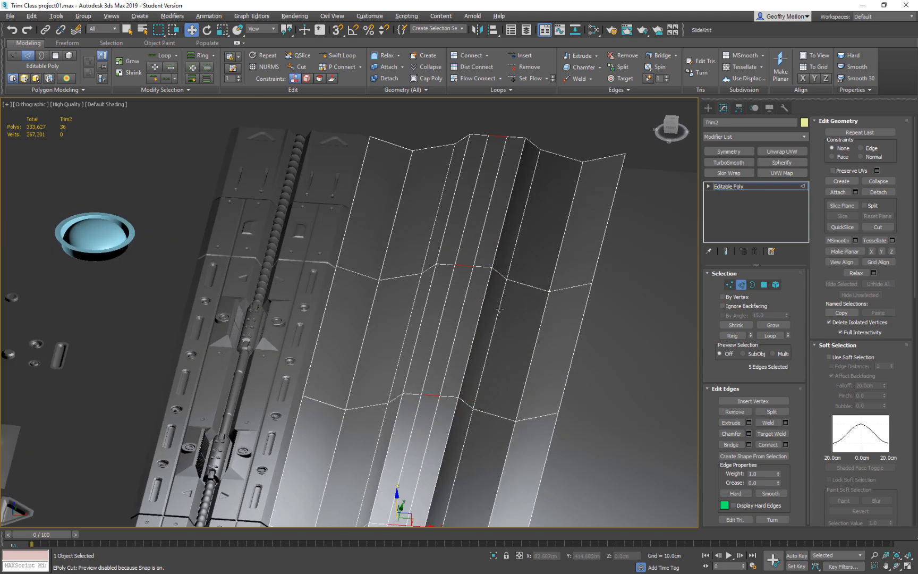
key("4")
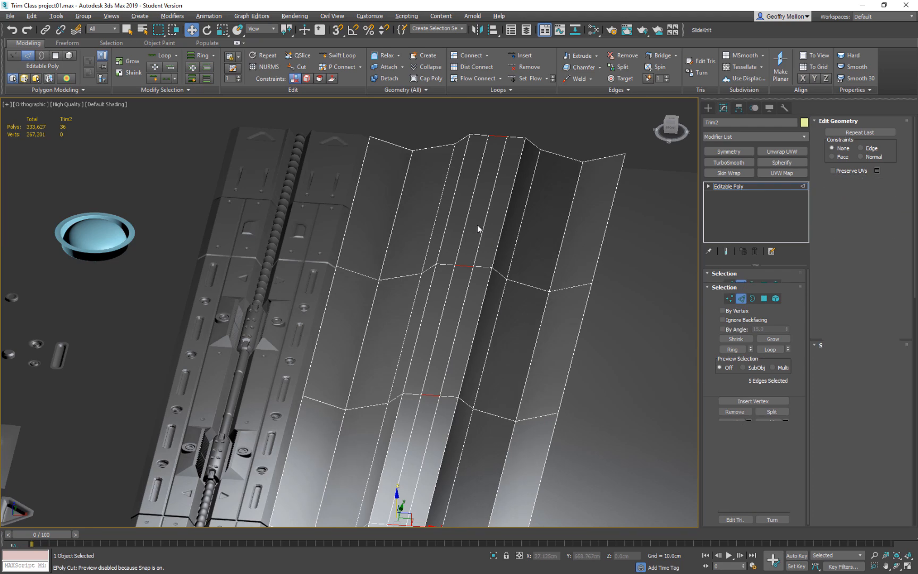
left_click(467, 243)
left_click(459, 294, "shift")
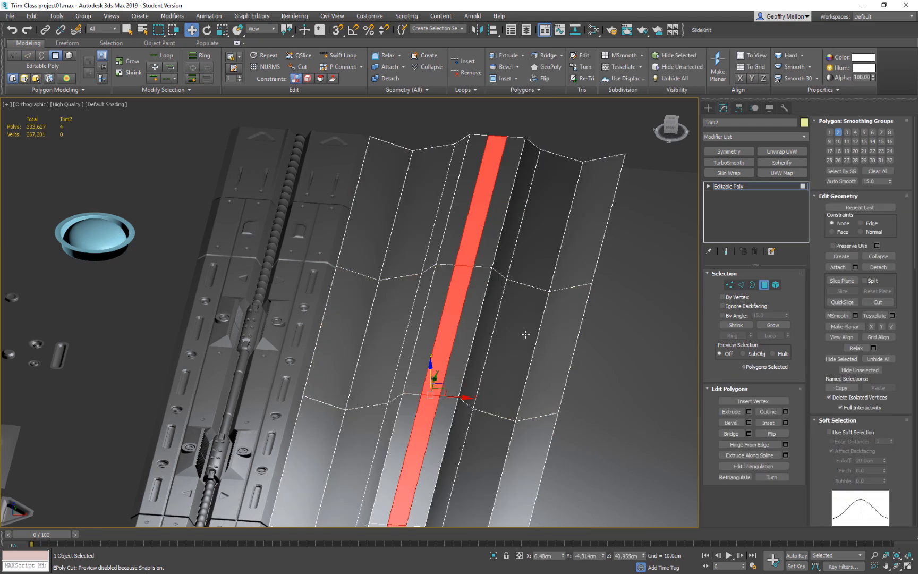
scroll(487, 291, "down", 3)
right_click(606, 190)
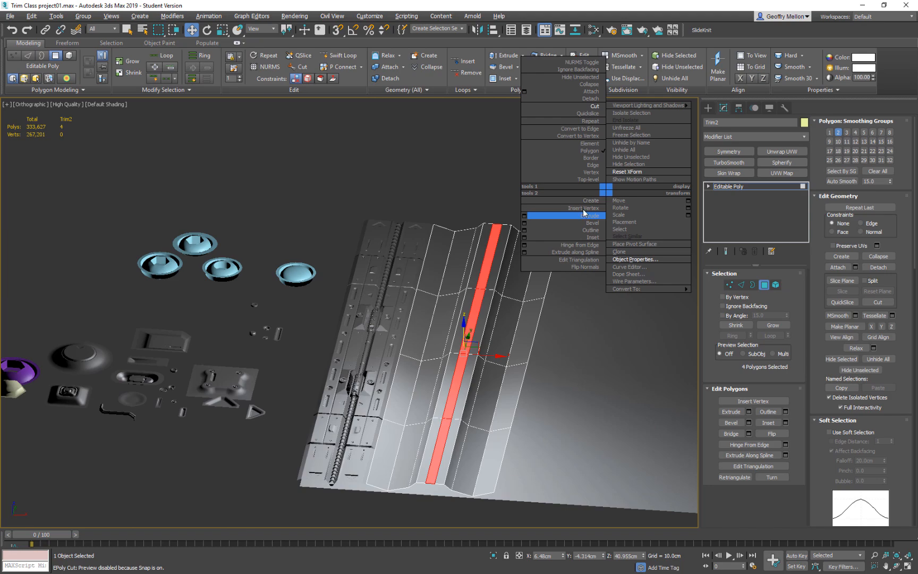
left_click(524, 224)
middle_click_drag(394, 334, 392, 234, "alt")
left_click_drag(357, 332, 357, 338)
middle_click_drag(437, 318, 420, 366, "alt")
left_click_drag(356, 346, 362, 340)
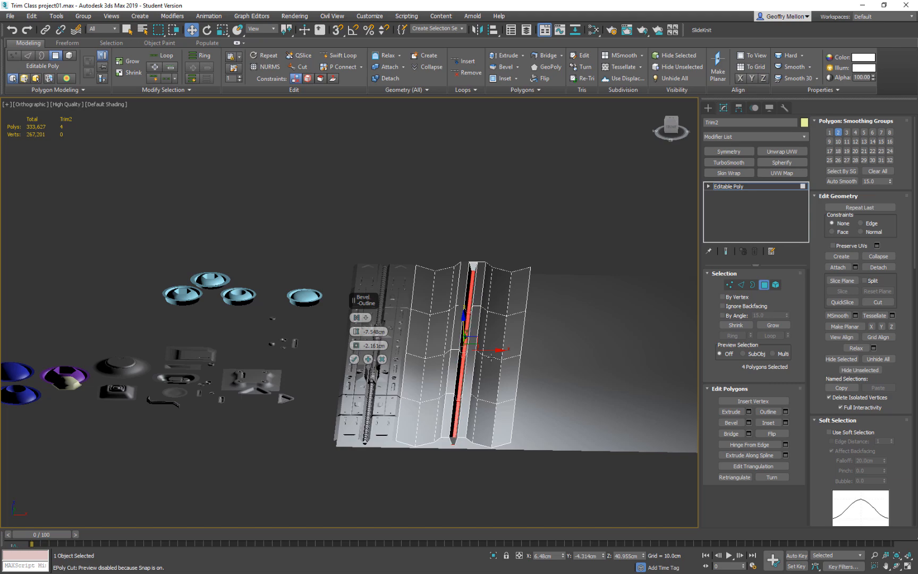
middle_click_drag(467, 367, 500, 392, "alt")
left_click(354, 360)
Select the rings of crosswise edges on both narrow flat strips flanking the central groove of Trim2.
scroll(451, 325, "up", 5)
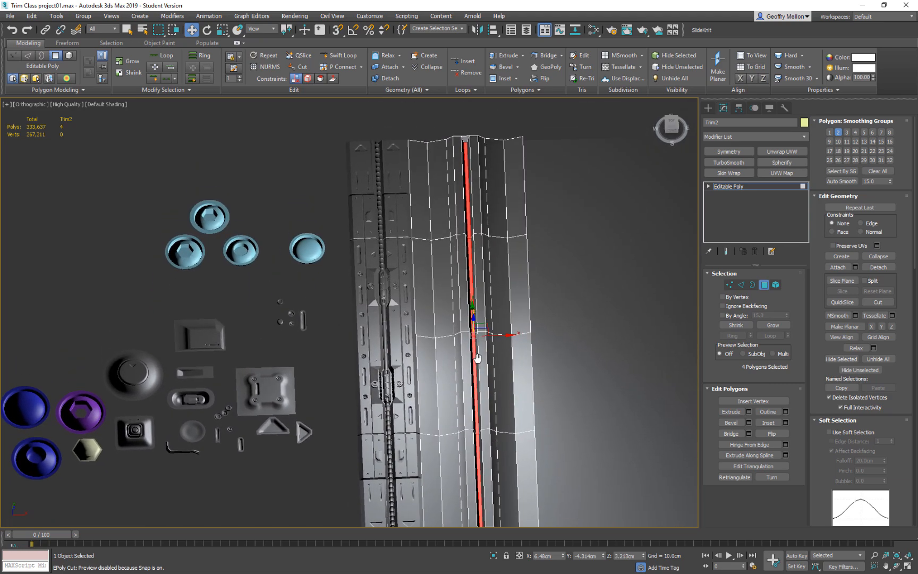
left_click(430, 306)
middle_click_drag(430, 307, 470, 307, "alt")
left_click(441, 255)
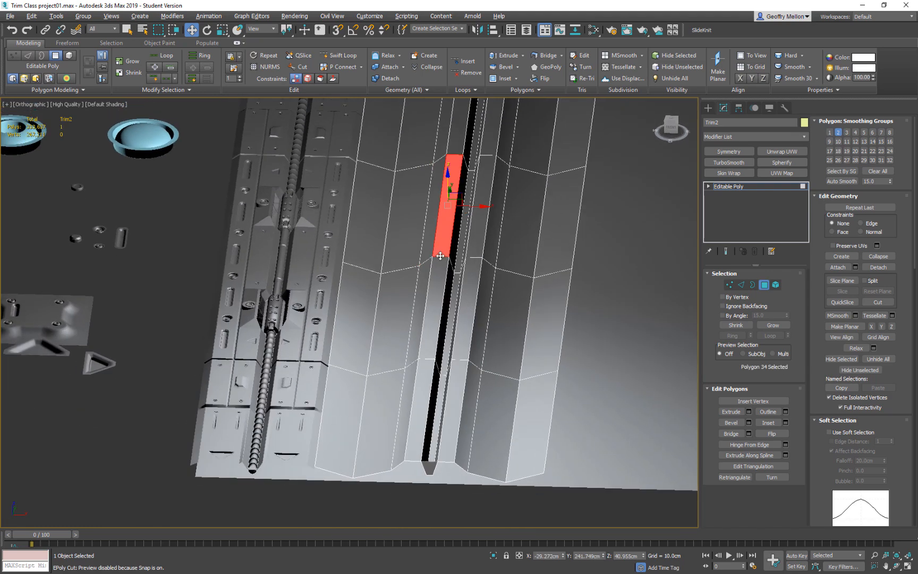
key("alt+l")
left_click(466, 320)
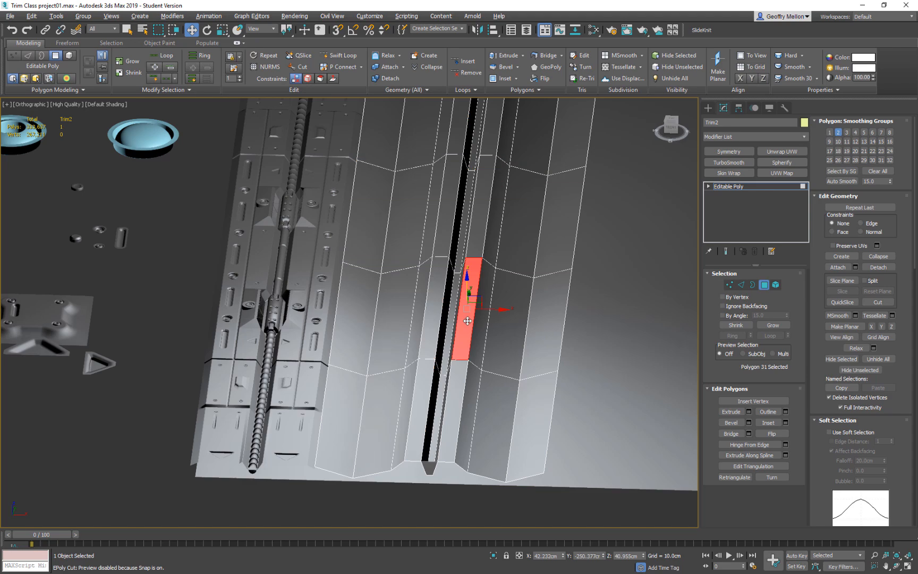
key("2")
left_click(464, 264)
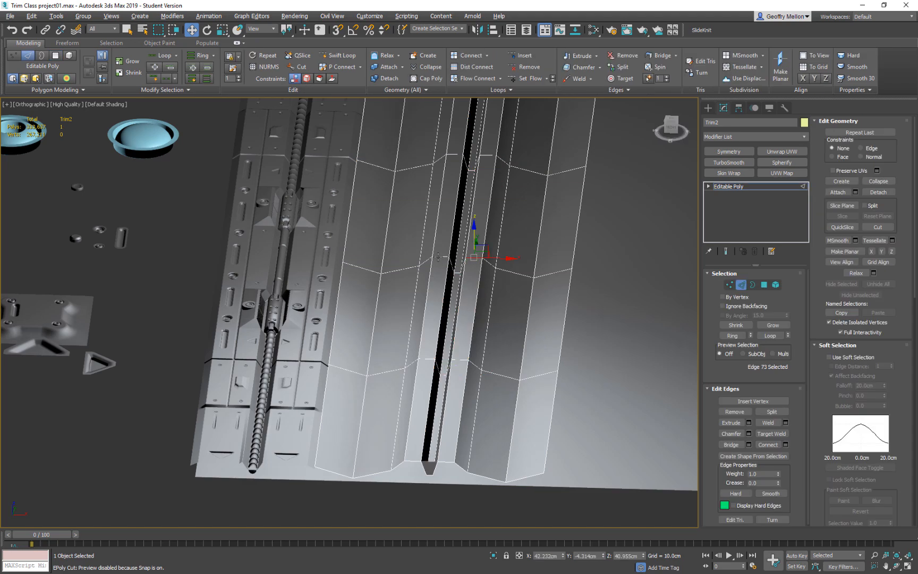
key("alt+r")
scroll(517, 299, "down", 4)
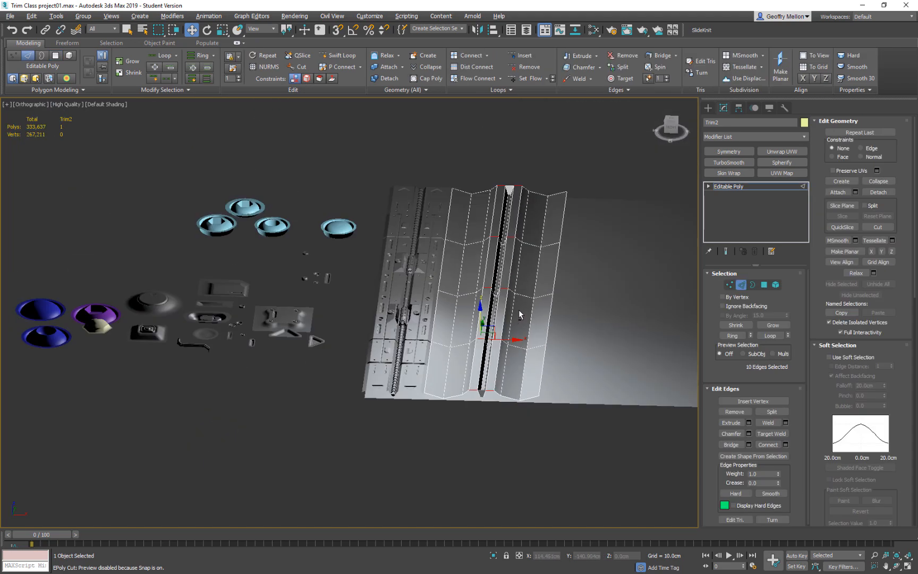
scroll(518, 311, "down", 2)
right_click(511, 240)
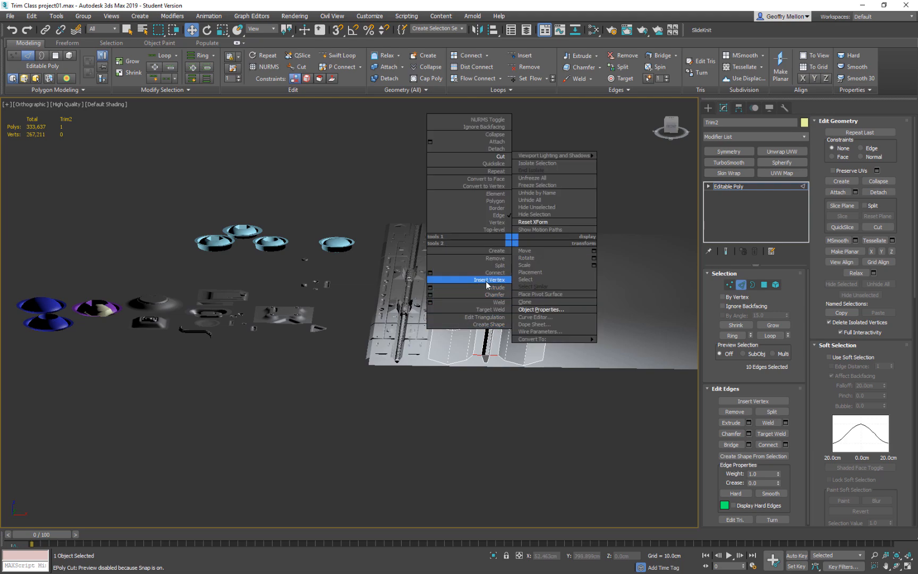
left_click(430, 287)
scroll(506, 306, "up", 3)
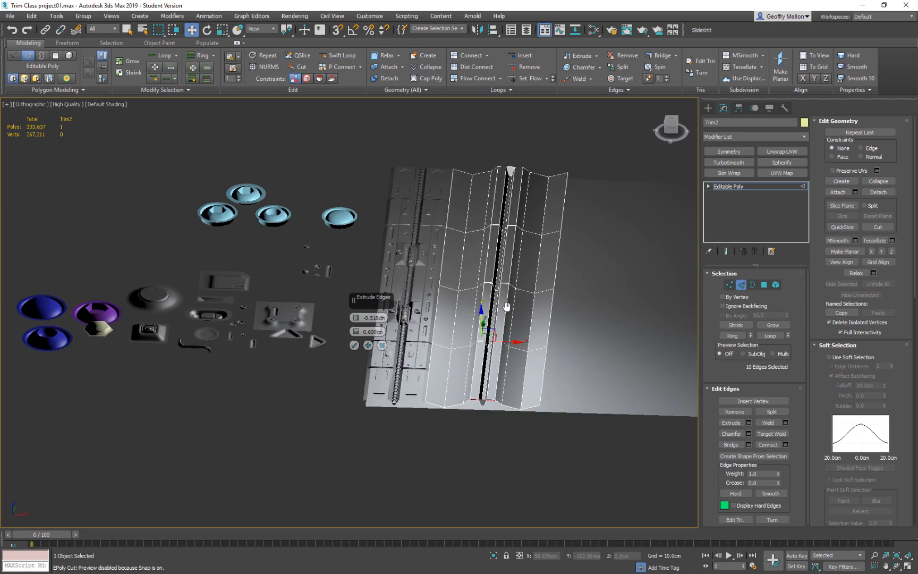
middle_click_drag(506, 306, 508, 316, "alt")
right_click(522, 292)
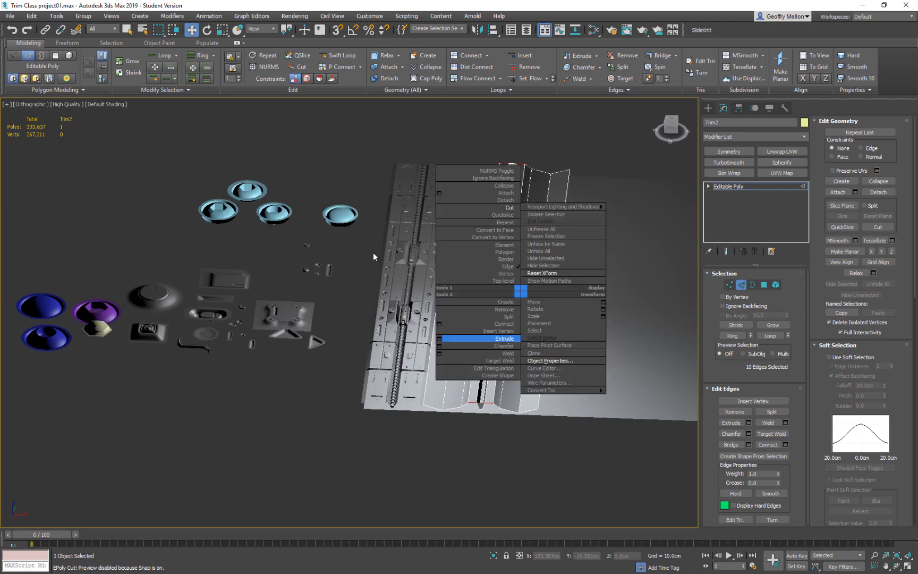
left_click(496, 323)
key("ctrl+z")
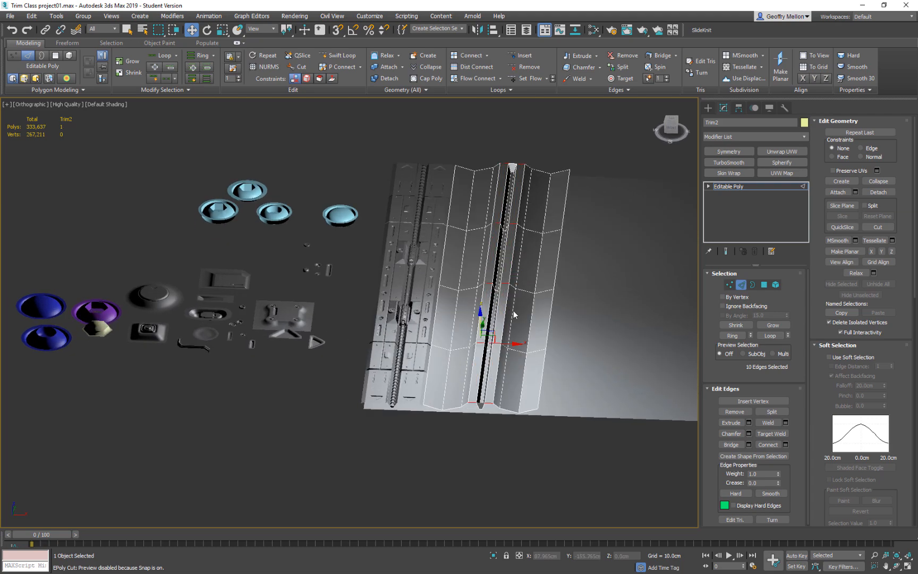
Connect the selected crosswise edges with one lengthwise segment along each strip beside the groove.
right_click(510, 309)
left_click(429, 342)
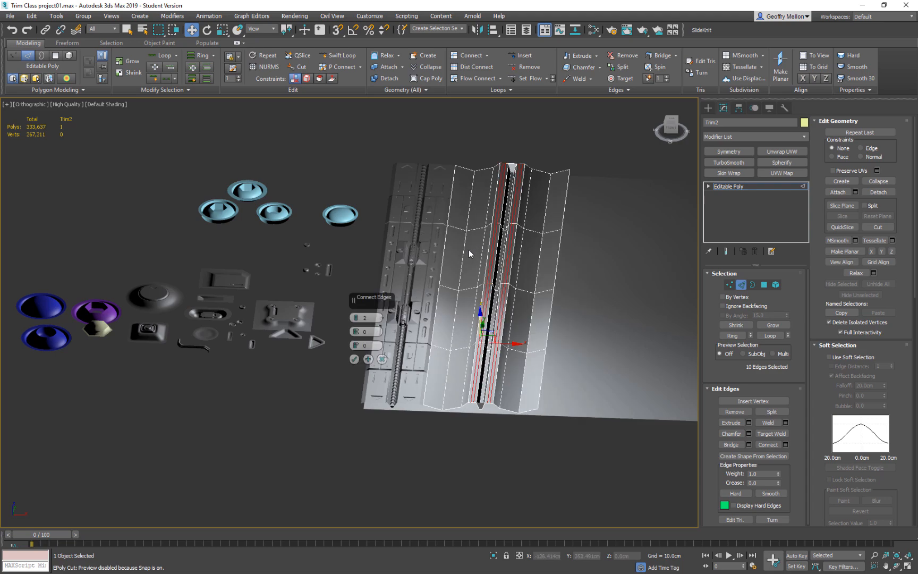
left_click(354, 360)
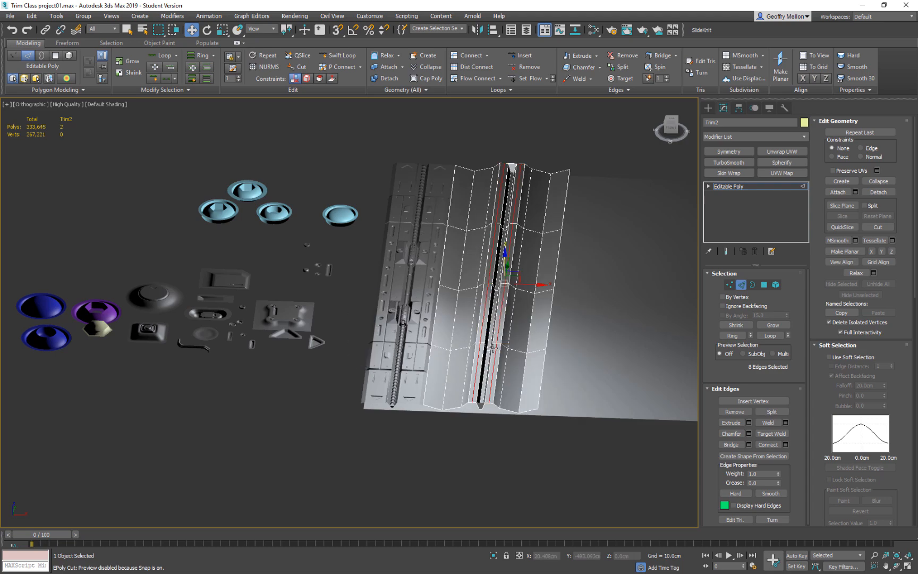
Extrude the two new lengthwise edge lines inward with a height of -0.518 cm and a width of 0.8 cm.
scroll(520, 315, "up", 5)
right_click(533, 265)
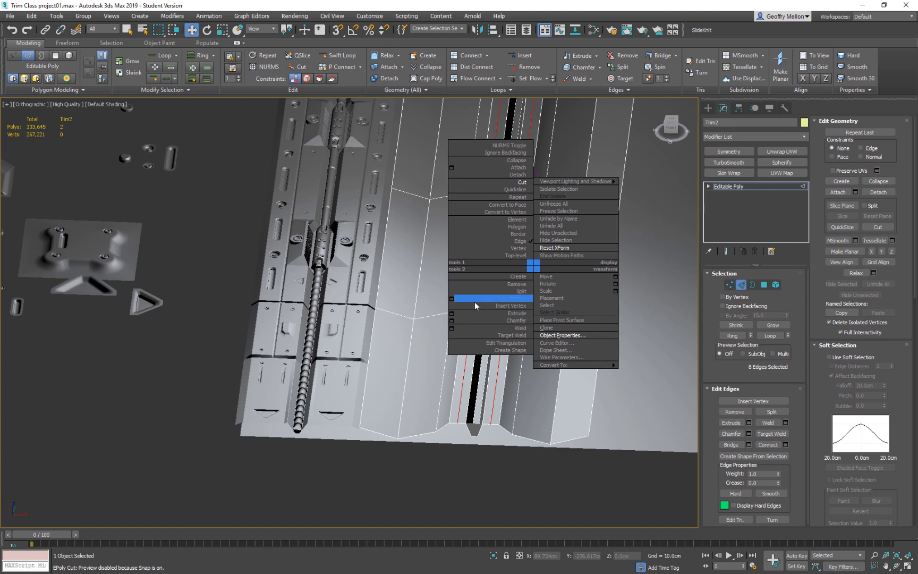
left_click(452, 314)
mouse_move(452, 315)
middle_mouse_down("alt")
mouse_move(446, 283)
mouse_move(445, 296)
middle_mouse_up("alt")
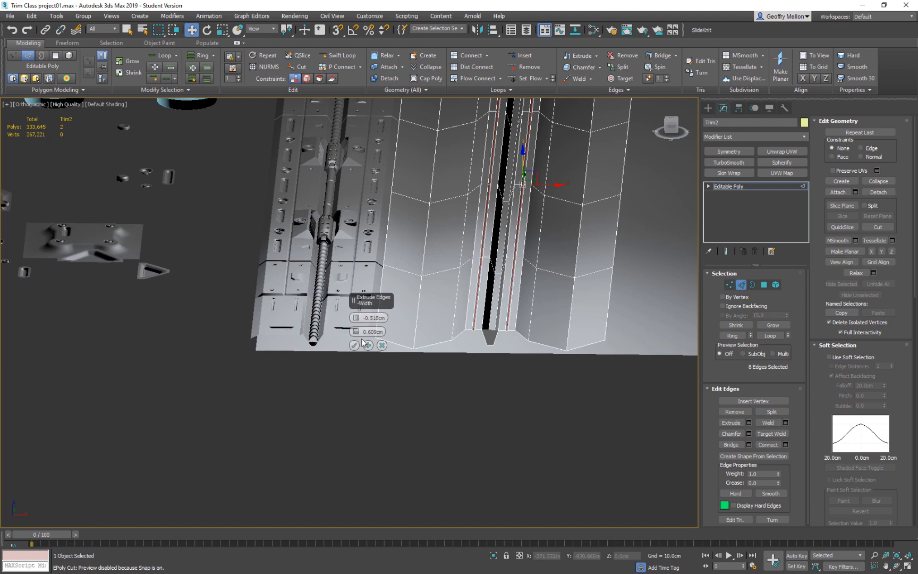
left_click_drag(357, 331, 359, 330)
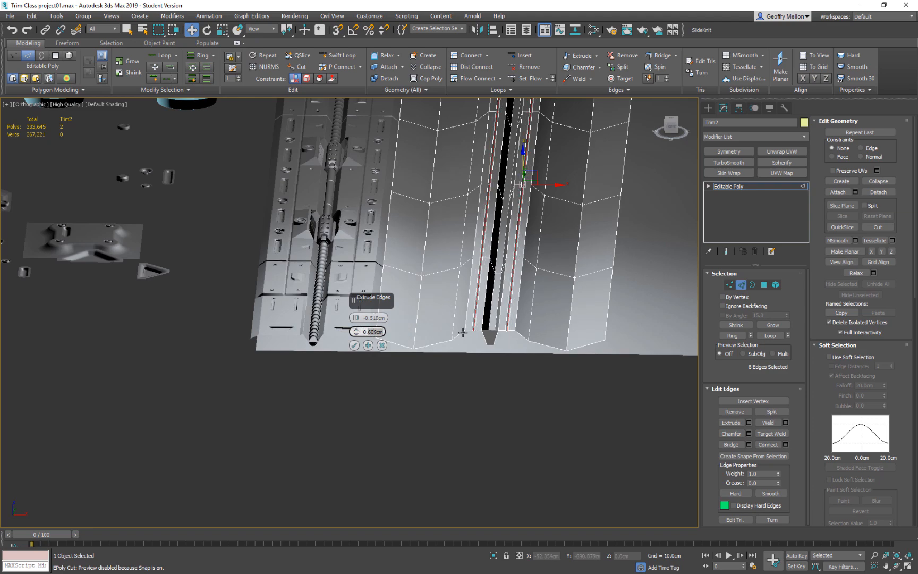
key("Return")
middle_click_drag(560, 292, 470, 333, "alt")
left_click(354, 345)
Begin extruding the two outer crosswise edge loops of Trim2 with a height of -0.518 cm and a width of about 2.85 cm.
double_click(232, 355, "ctrl")
scroll(324, 324, "down", 5)
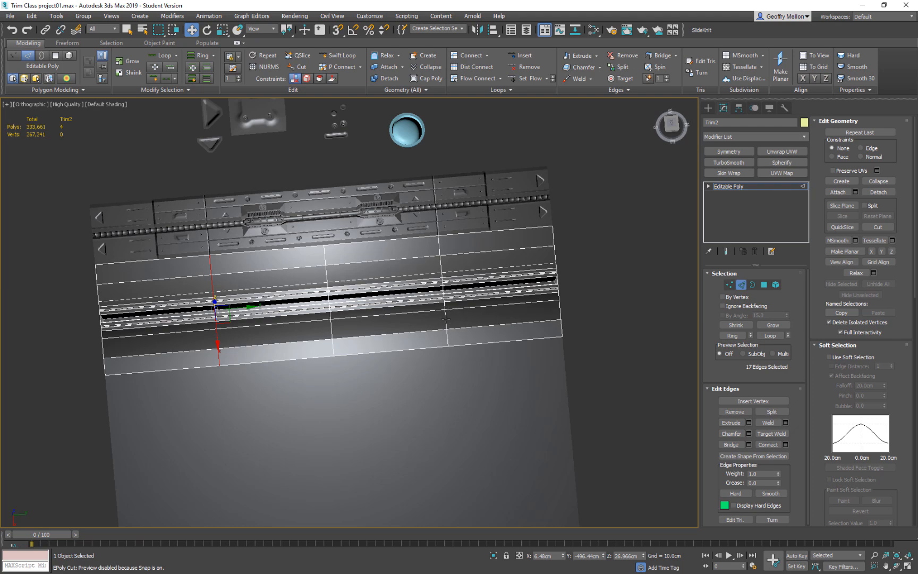
double_click(446, 319, "ctrl")
right_click(532, 296)
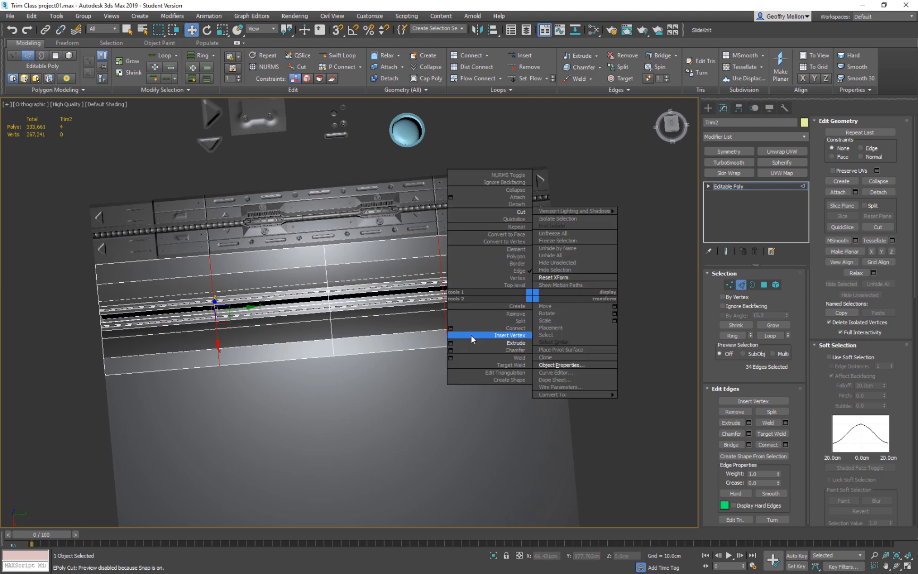
left_click(454, 343)
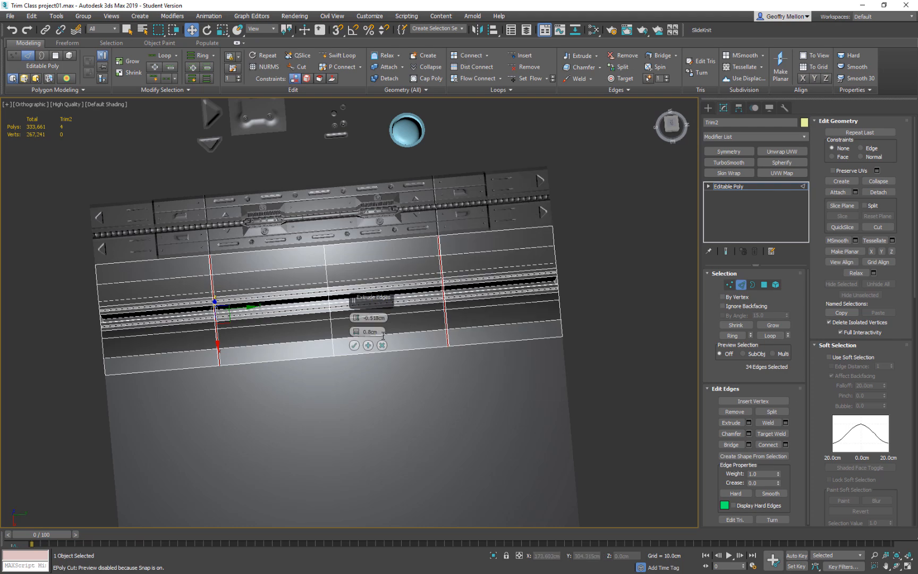
mouse_move(357, 331)
left_mouse_down()
mouse_move(357, 322)
mouse_move(357, 330)
left_mouse_up()
key("ctrl+z")
middle_click_drag(440, 317, 461, 329, "alt")
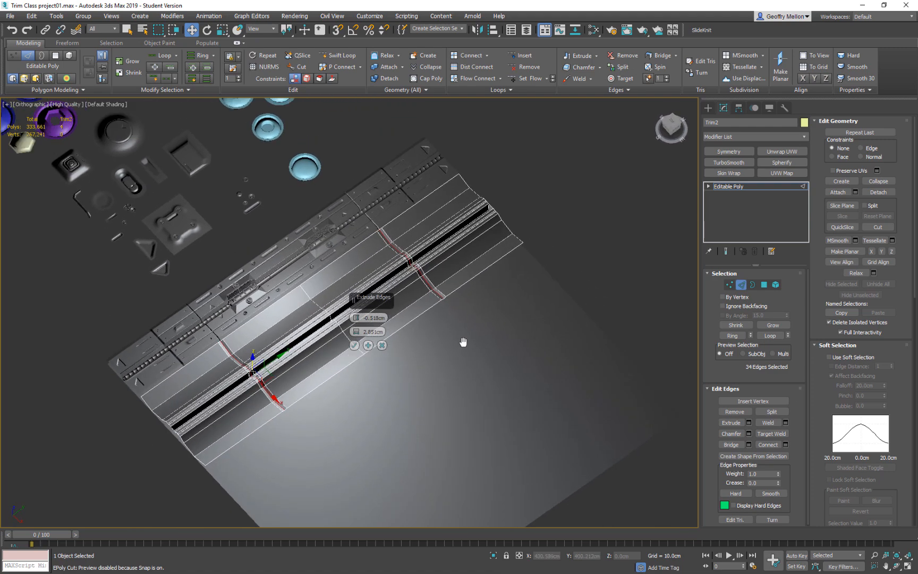
Try an extrusion height of about -3.97 cm for the crosswise edge loops.
scroll(399, 265, "up", 5)
middle_click_drag(388, 283, 364, 271, "alt")
middle_click_drag(363, 271, 348, 207)
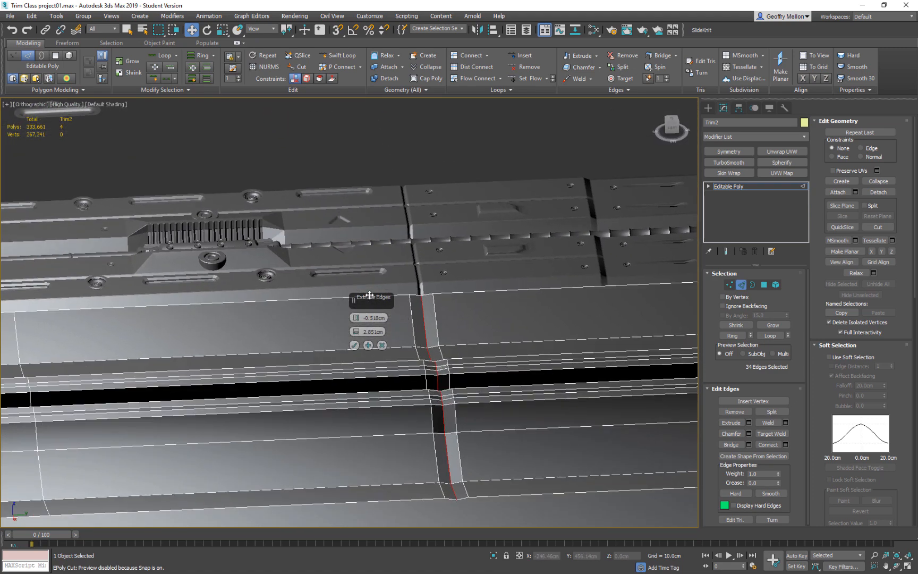
left_click_drag(355, 321, 356, 322)
middle_click_drag(452, 324, 535, 443, "alt")
middle_click_drag(398, 250, 648, 480)
middle_click_drag(414, 249, 493, 318)
scroll(493, 317, "up", 4)
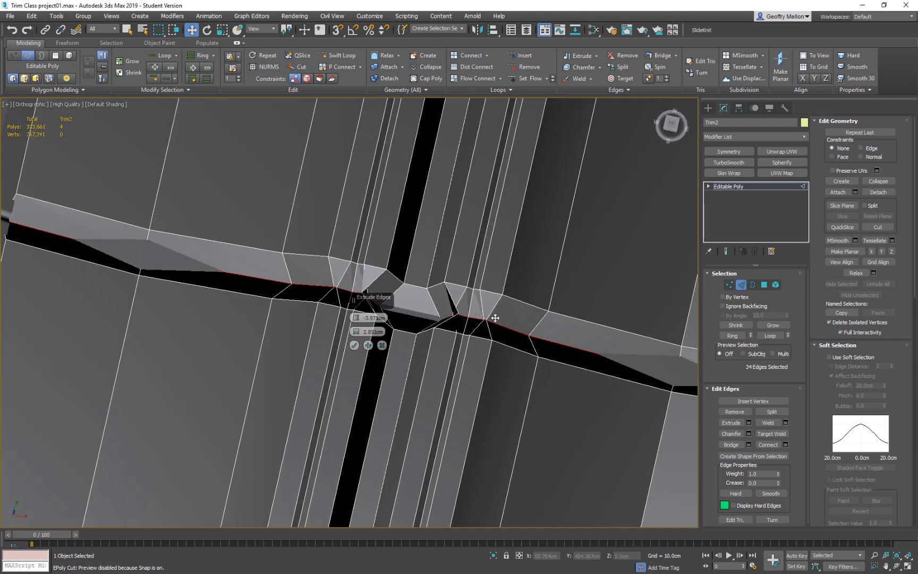
Set the crosswise loop extrusion to a height of about -1.09 cm and a width of about 3.85 cm, and accept it.
left_click_drag(360, 332, 361, 312)
middle_click_drag(463, 342, 367, 304, "alt")
scroll(453, 353, "down", 3)
scroll(471, 371, "down", 3)
middle_click_drag(472, 371, 391, 330, "alt")
left_click_drag(354, 331, 355, 318)
left_click(368, 346)
middle_click_drag(372, 351, 466, 388, "alt")
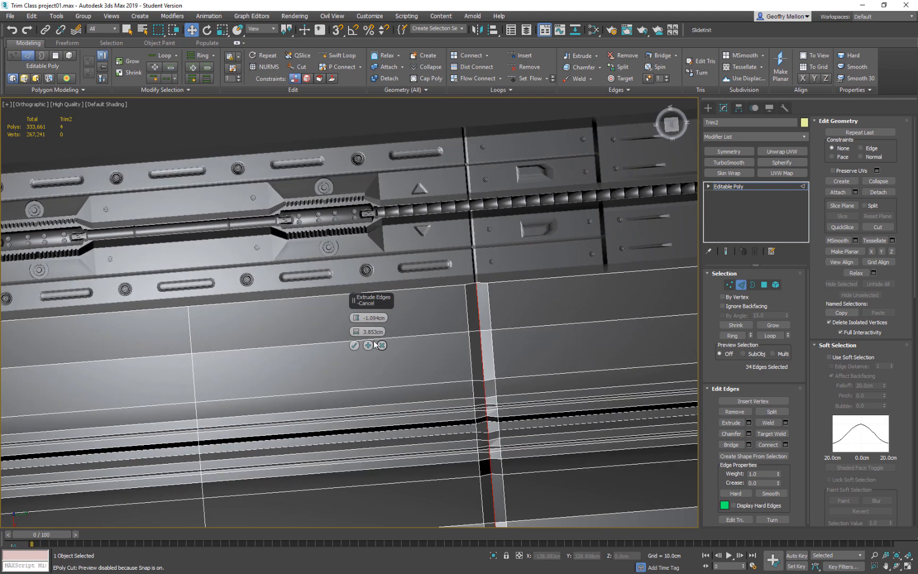
left_click(355, 345)
Move the selected bottom edges of the two crosswise grooves down about 18 cm along Z.
middle_click_drag(355, 346, 549, 383, "alt")
scroll(549, 383, "down", 5)
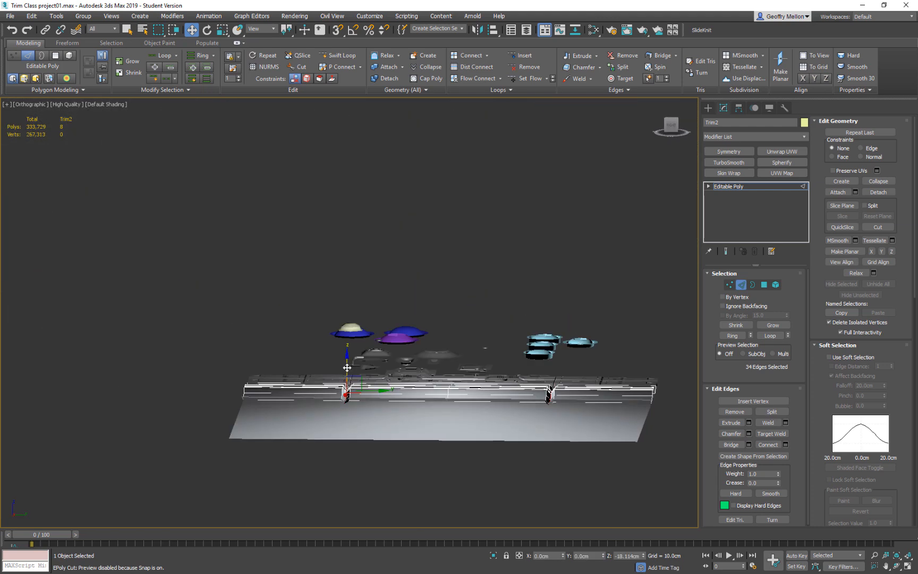
middle_click_drag(347, 364, 621, 394, "alt")
scroll(478, 322, "up", 6)
middle_click_drag(521, 390, 542, 454, "alt")
mouse_move(543, 454)
middle_mouse_down()
mouse_move(535, 449)
mouse_move(557, 526)
middle_mouse_up()
mouse_move(446, 347)
middle_mouse_down()
mouse_move(500, 404)
mouse_move(482, 386)
middle_mouse_up()
Chamfer the bottom edges of both crosswise grooves by about 1.74 cm with one segment, and leave edge editing.
right_click(509, 367)
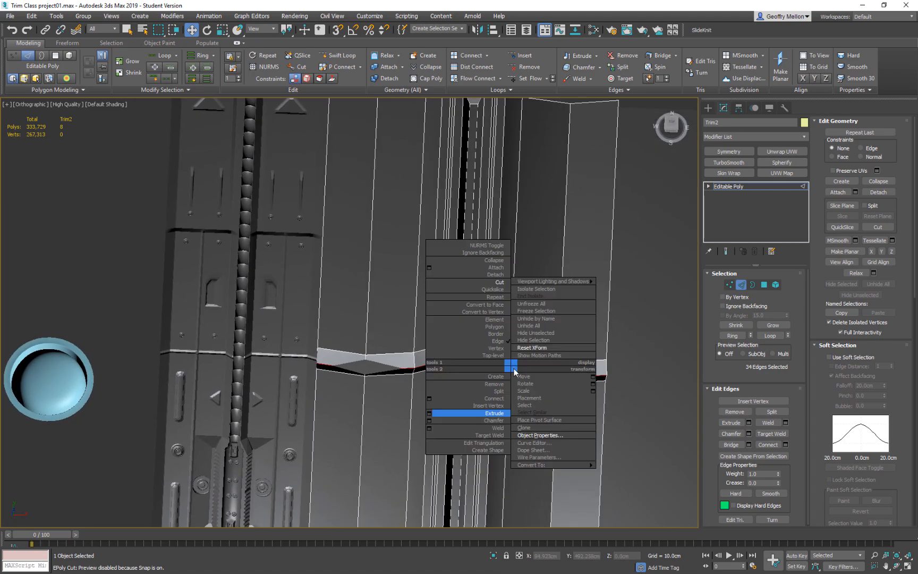
left_click(429, 420)
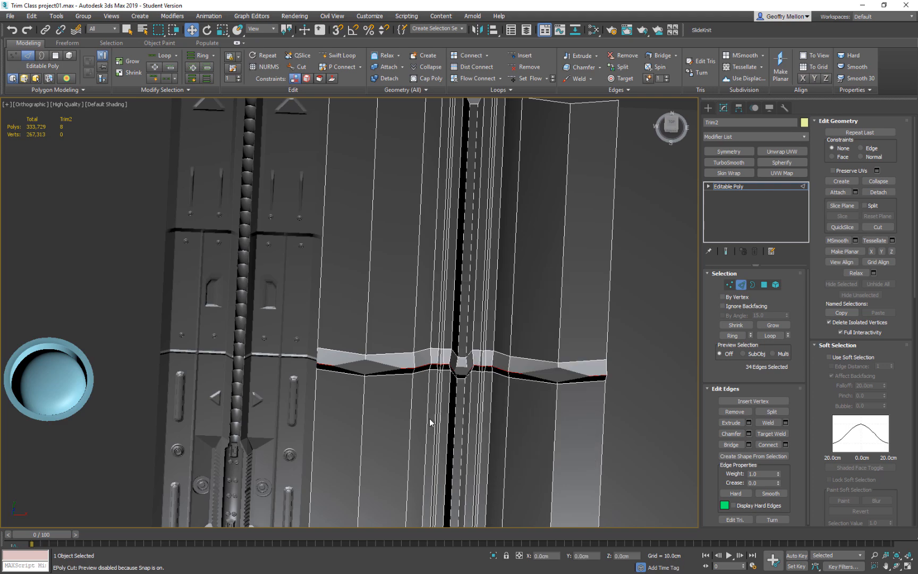
middle_click_drag(420, 404, 379, 331, "alt")
left_click_drag(358, 335, 363, 337)
middle_click_drag(336, 406, 252, 391, "alt")
scroll(347, 391, "down", 4)
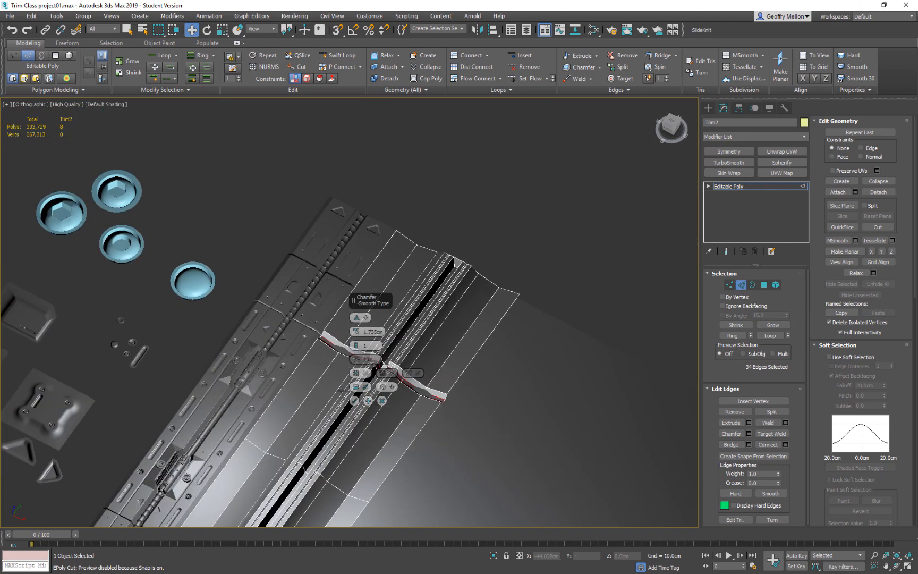
left_click(353, 402)
middle_click_drag(449, 416, 359, 289, "alt")
middle_click_drag(413, 382, 449, 353)
left_click(742, 285)
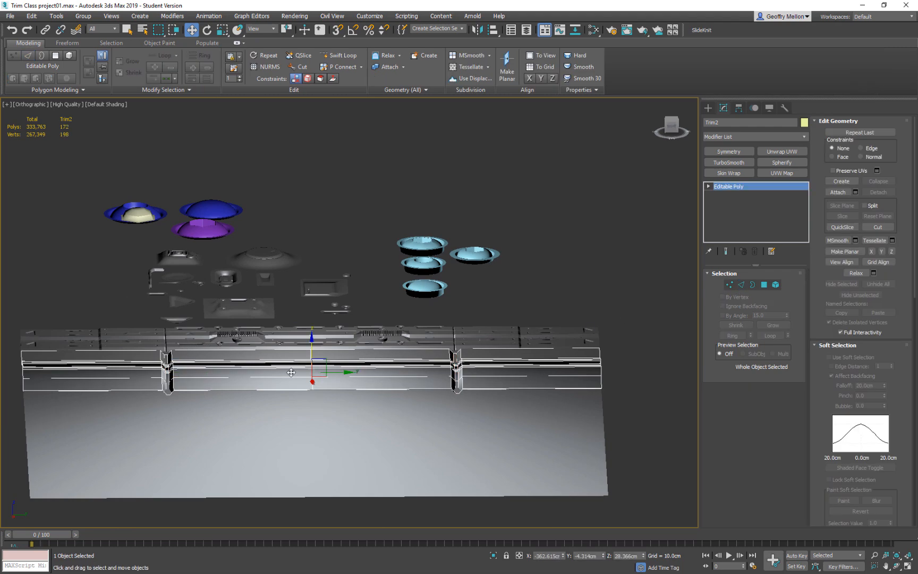
Raise the whole Trim2 strip to about Z 39.1 cm above the base plane, checking its profile in the front view.
middle_click_drag(312, 345, 436, 327, "alt")
scroll(426, 383, "up", 6)
middle_click_drag(389, 368, 400, 324)
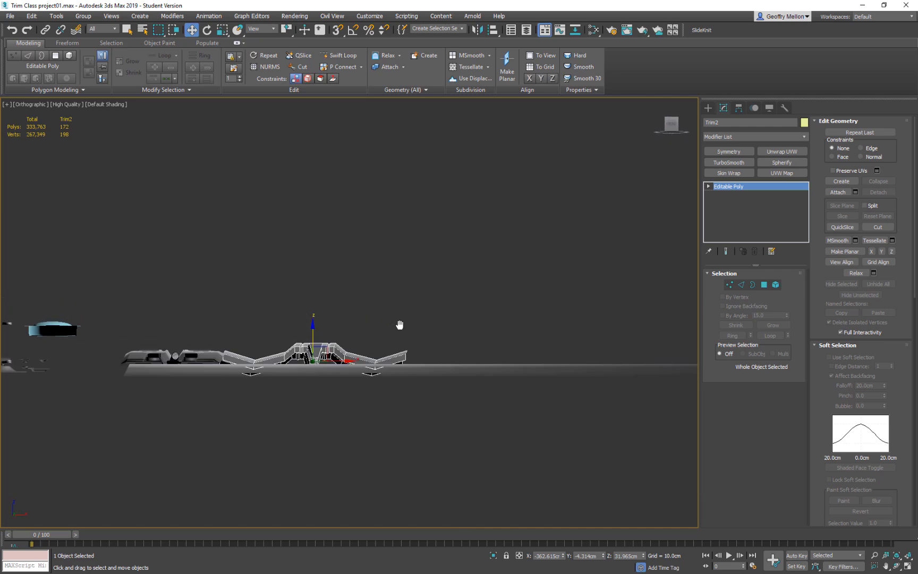
key("f")
middle_click_drag(356, 375, 365, 402)
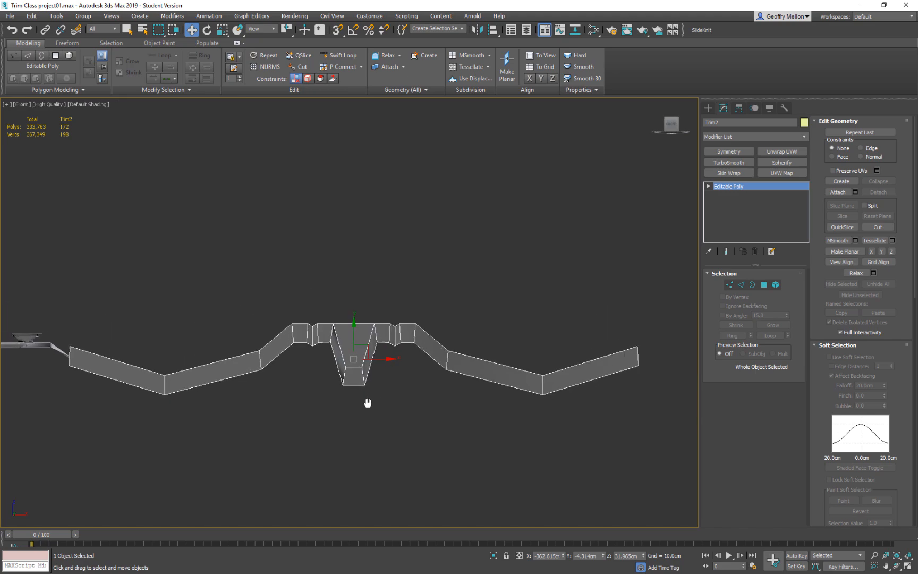
left_click_drag(359, 338, 358, 325)
Try placing a copy of the small capsule-shaped detail on the Trim2 strip.
middle_click_drag(370, 334, 431, 313, "alt")
scroll(419, 364, "down", 4)
scroll(428, 350, "down", 2)
scroll(433, 310, "up", 6)
scroll(433, 310, "down", 5)
scroll(434, 313, "down", 3)
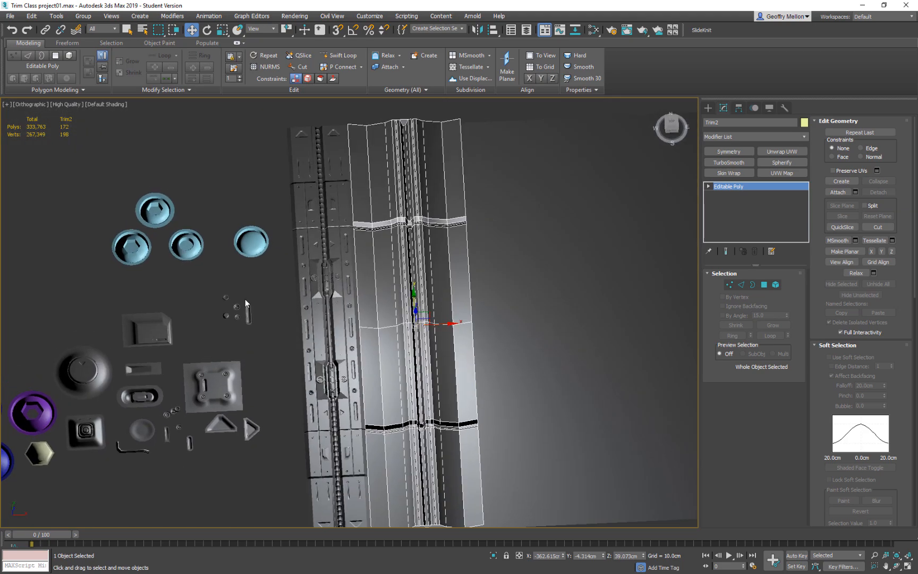
left_click(237, 307)
left_click_drag(259, 306, 453, 314, "shift")
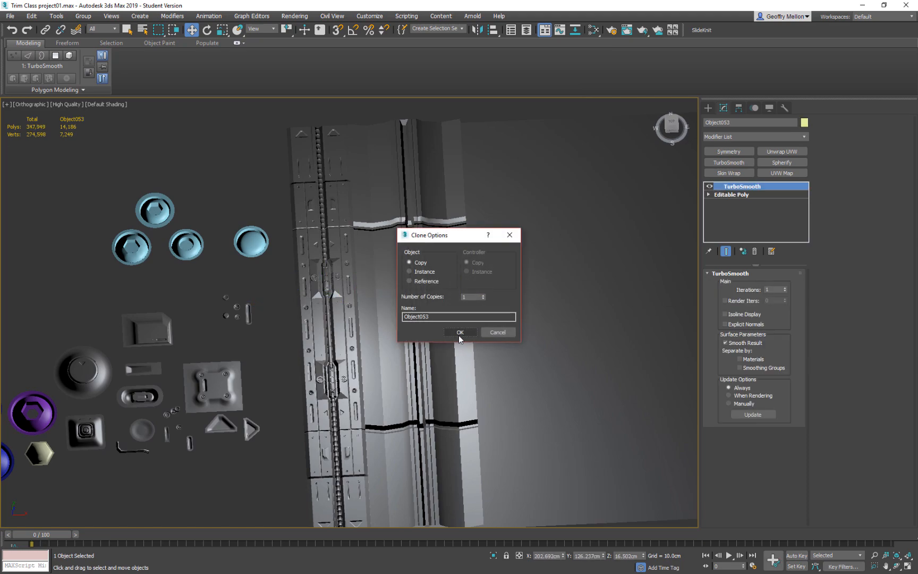
left_click(460, 330)
mouse_move(460, 329)
middle_mouse_down("alt")
mouse_move(482, 334)
mouse_move(461, 299)
mouse_move(494, 374)
middle_mouse_up("alt")
scroll(461, 299, "up", 5)
key("ctrl+z")
Lower the 11 vertices along Trim2's outer edge farthest from the first trim by about 25 cm to flatten that outer segment.
scroll(494, 366, "down", 5)
mouse_move(442, 359)
middle_mouse_down("alt")
mouse_move(439, 284)
mouse_move(438, 298)
mouse_move(369, 367)
middle_mouse_up("alt")
middle_click_drag(353, 453, 307, 351)
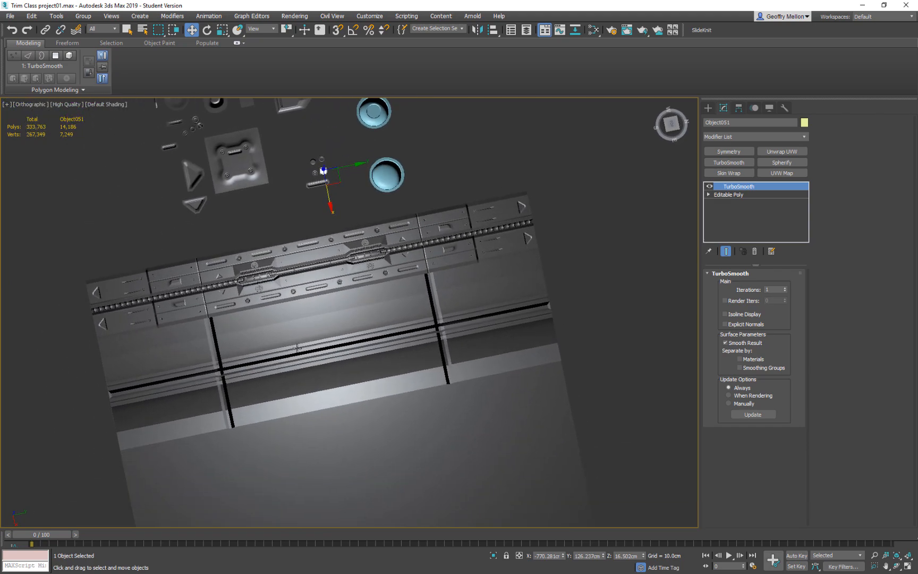
left_click(277, 380)
middle_click_drag(360, 396, 438, 348, "alt")
scroll(357, 345, "up", 5)
scroll(416, 381, "down", 5)
middle_click_drag(416, 381, 414, 354, "alt")
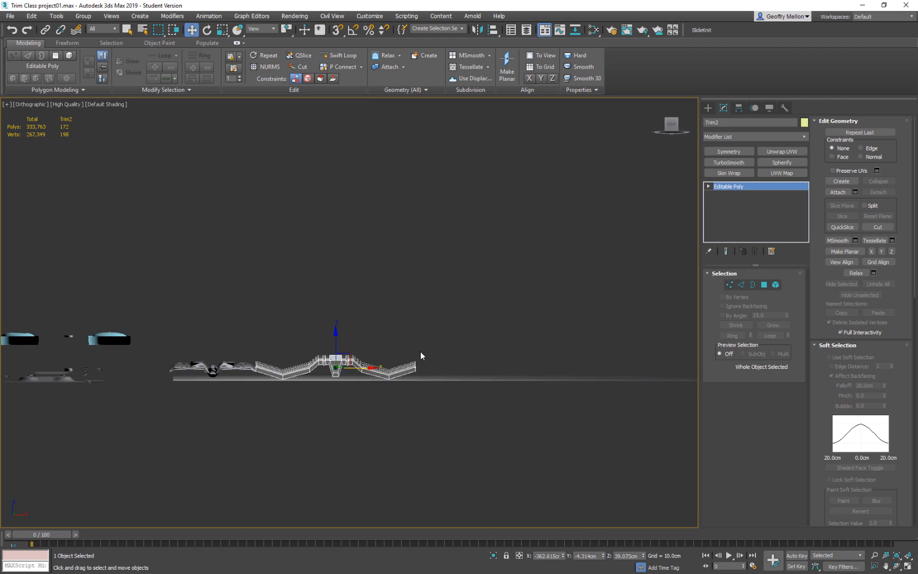
key("1")
left_click_drag(458, 328, 410, 378)
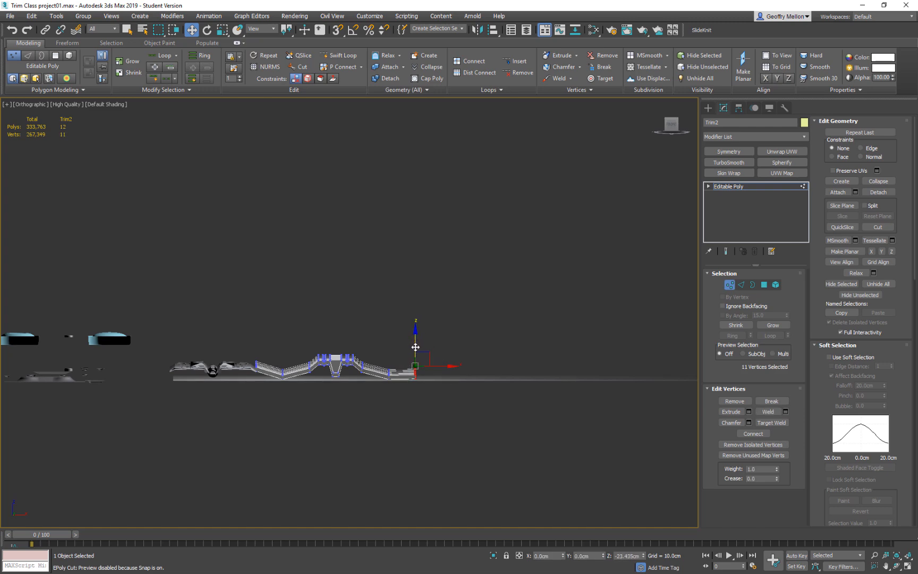
key("f")
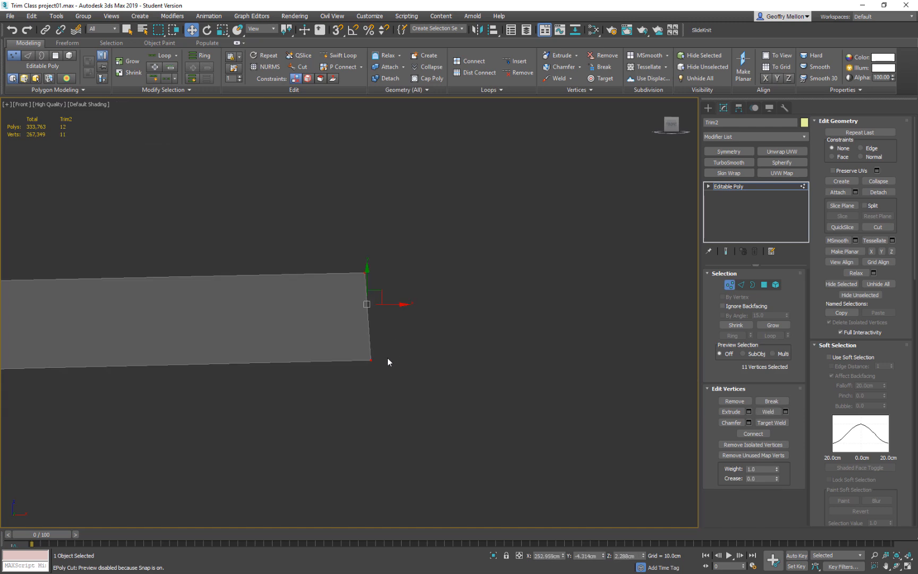
scroll(390, 358, "down", 3)
middle_click_drag(323, 340, 431, 359)
left_click_drag(475, 326, 478, 330)
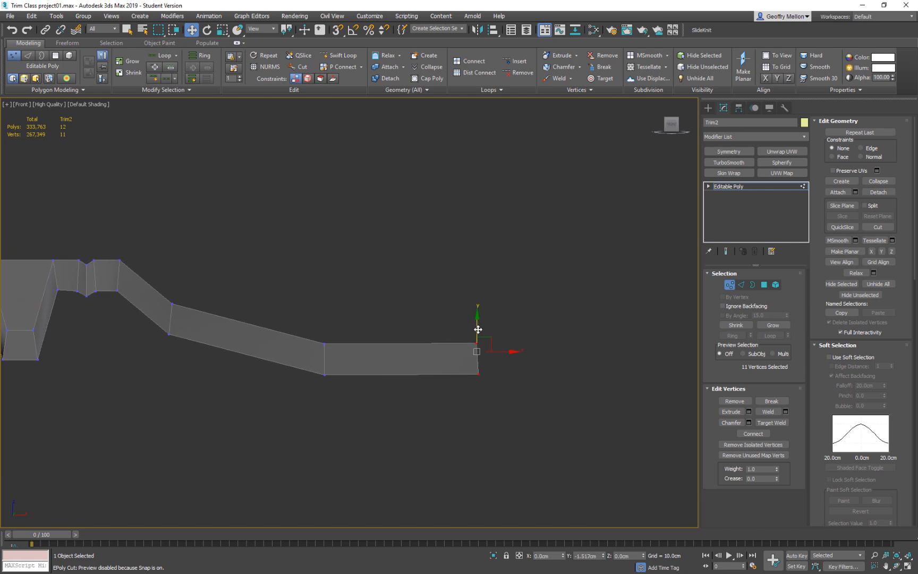
Lower the 11 vertices along Trim2's edge beside the first trim to about Z -0.03 cm.
middle_click_drag(467, 340, 182, 321)
left_click_drag(124, 323, 123, 371)
scroll(462, 412, "down", 5)
middle_click_drag(512, 406, 488, 354, "alt")
scroll(533, 430, "down", 4)
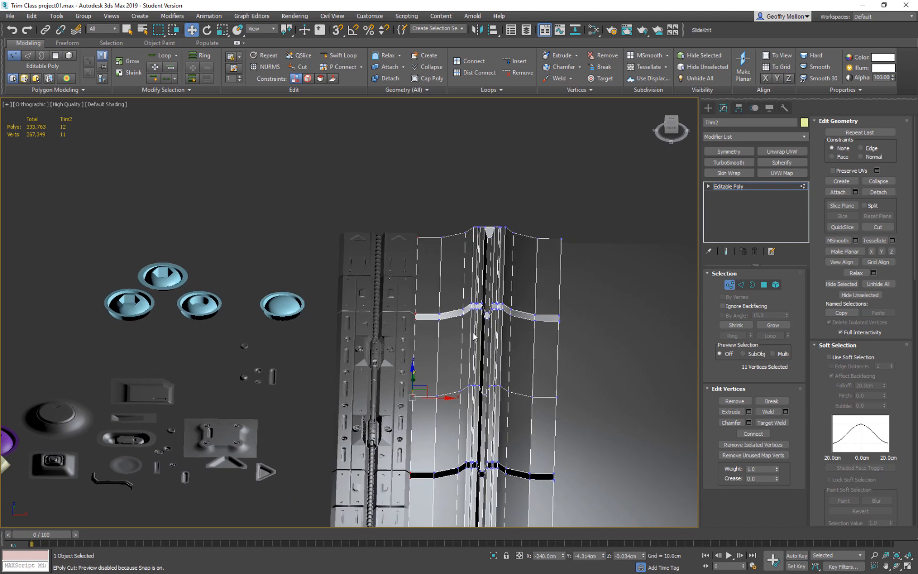
Copy the two sloped polygons between the crosswise grooves as an element about 19 cm higher, and shift it along X toward the first trim.
left_click(764, 284)
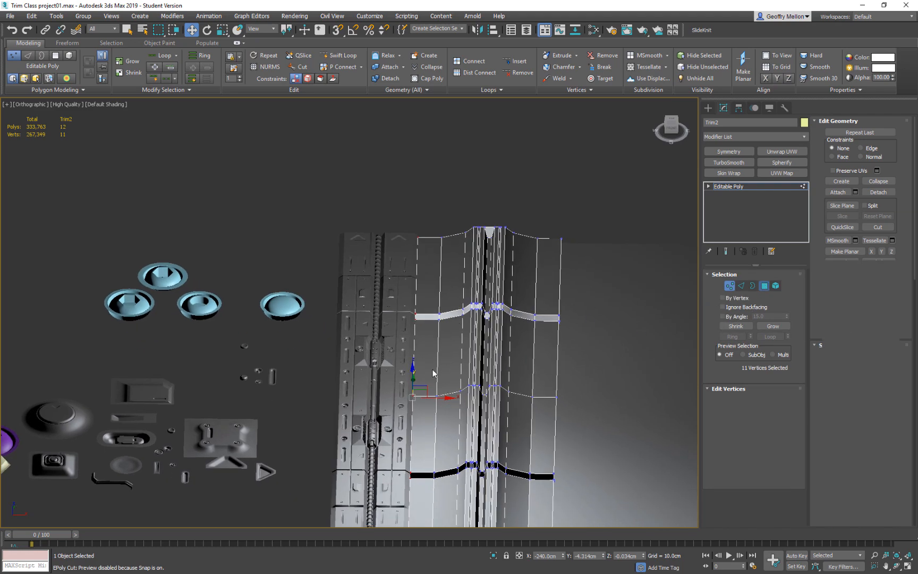
left_click(442, 371)
left_click(441, 409, "ctrl")
middle_click_drag(480, 402, 471, 373, "alt")
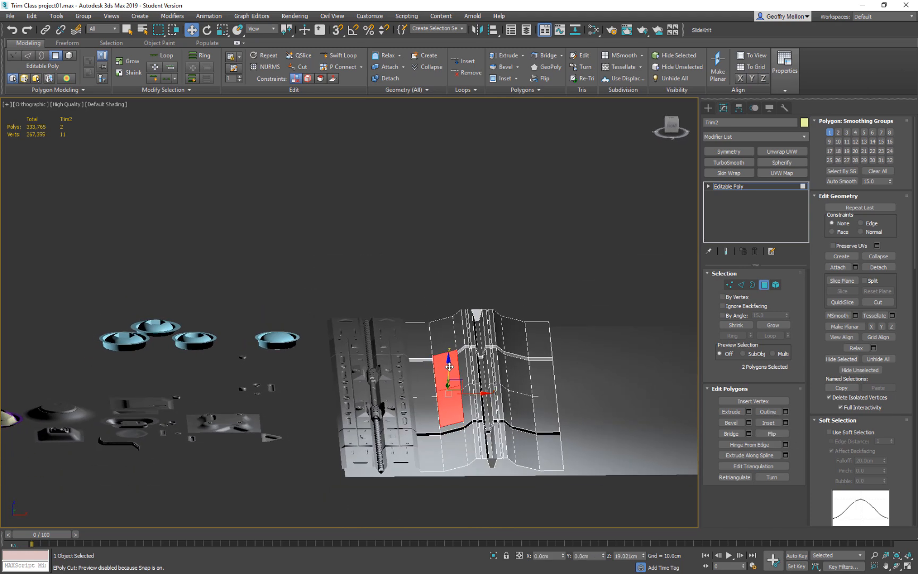
left_click(449, 367, "shift")
left_click(413, 290)
left_click(497, 291)
middle_click_drag(497, 298, 482, 257)
left_click_drag(465, 343, 455, 341)
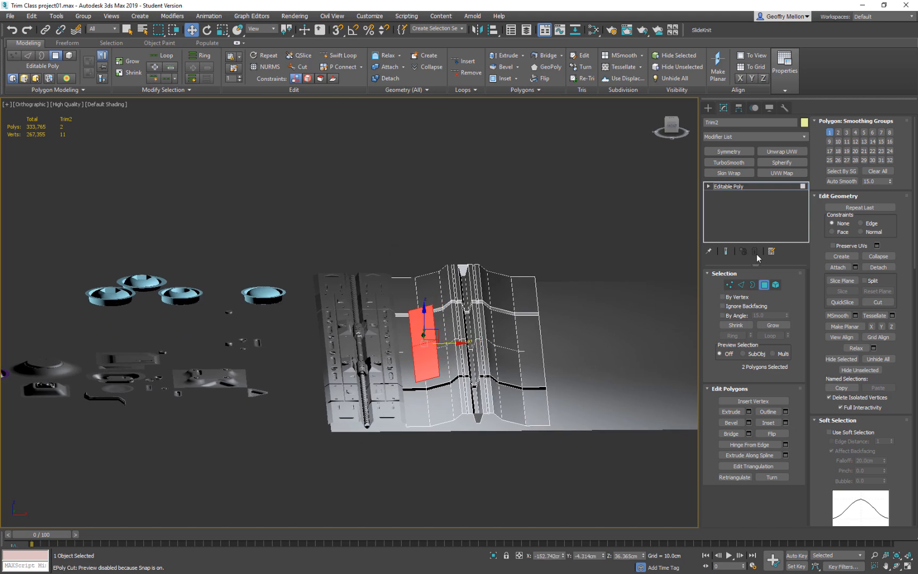
Connect the copied piece's crosswise edges to add one lengthwise edge line down its middle.
middle_click_drag(440, 331, 463, 308, "alt")
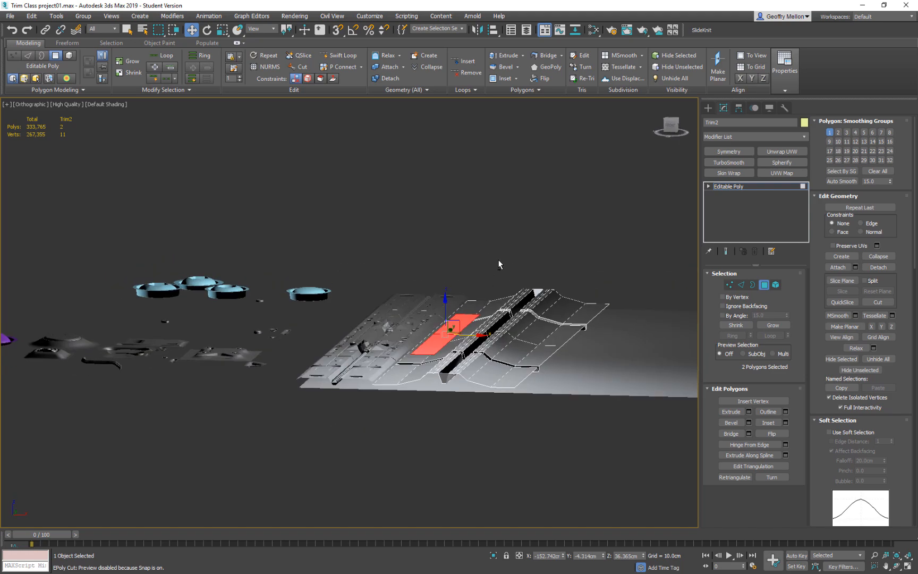
right_click(483, 262)
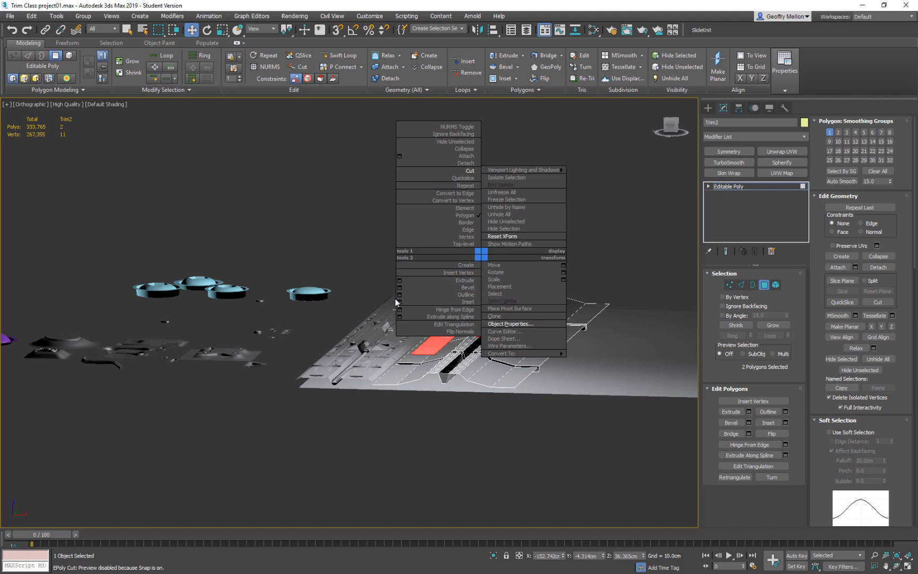
left_click(295, 212)
key("2")
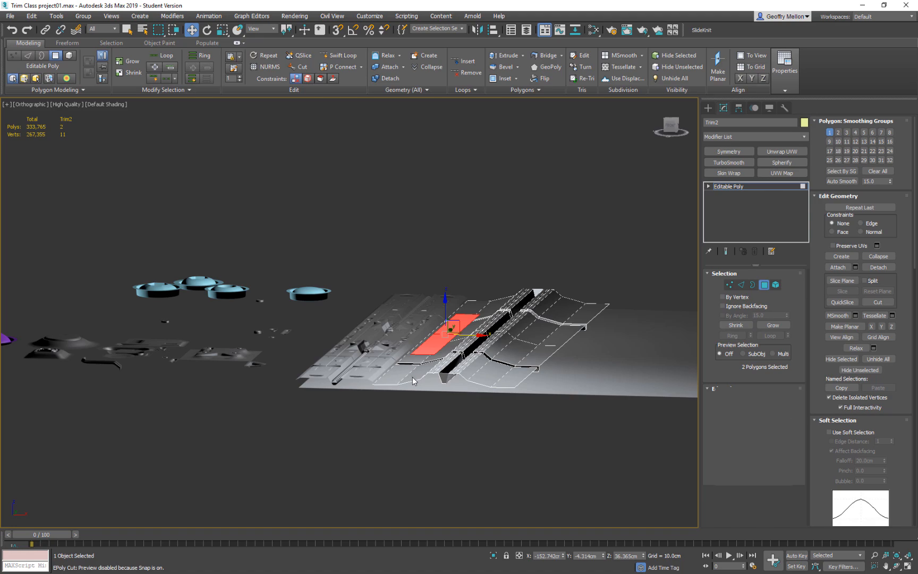
key("alt+r")
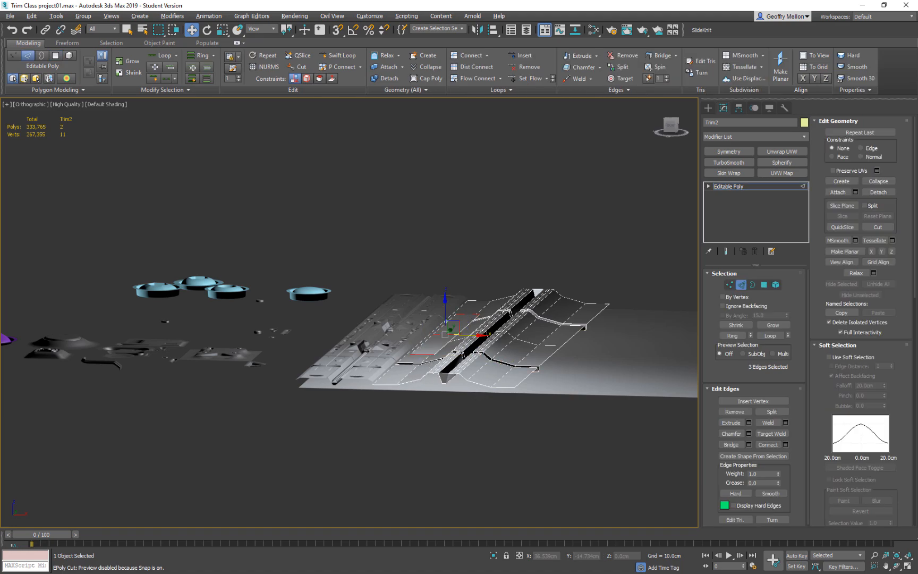
right_click(484, 239)
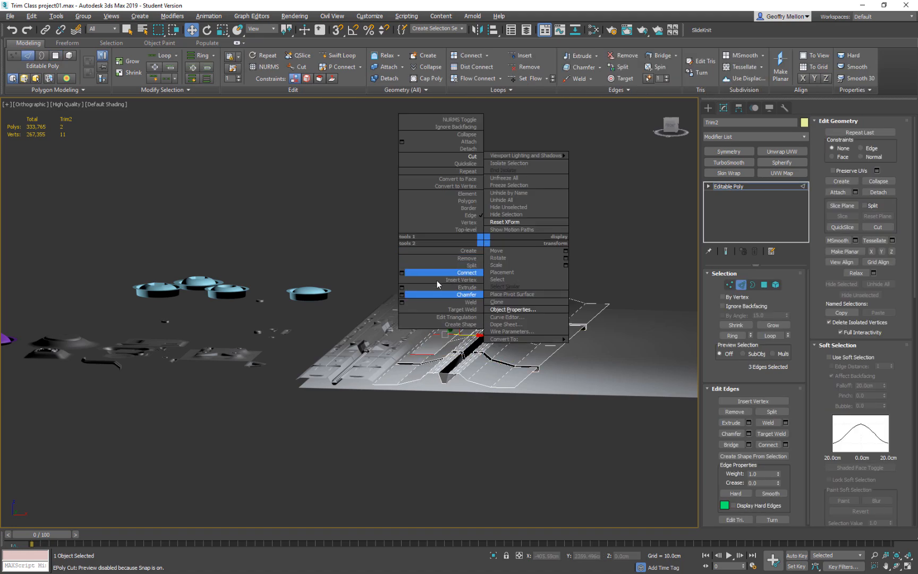
left_click(410, 273)
Lower the long side edges of the copied piece to fold it into a ridge, and raise the whole ridge about 2.4 cm.
key("z")
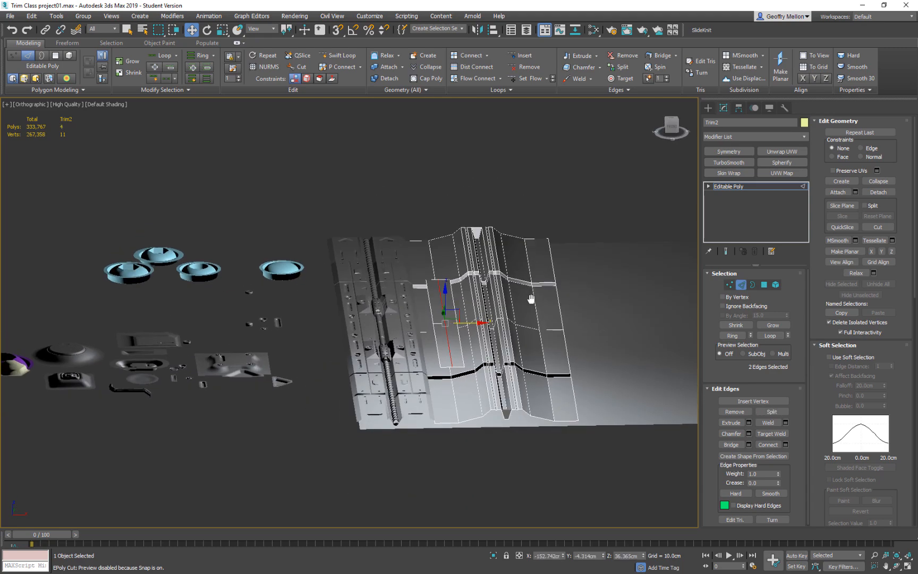
left_click(435, 307)
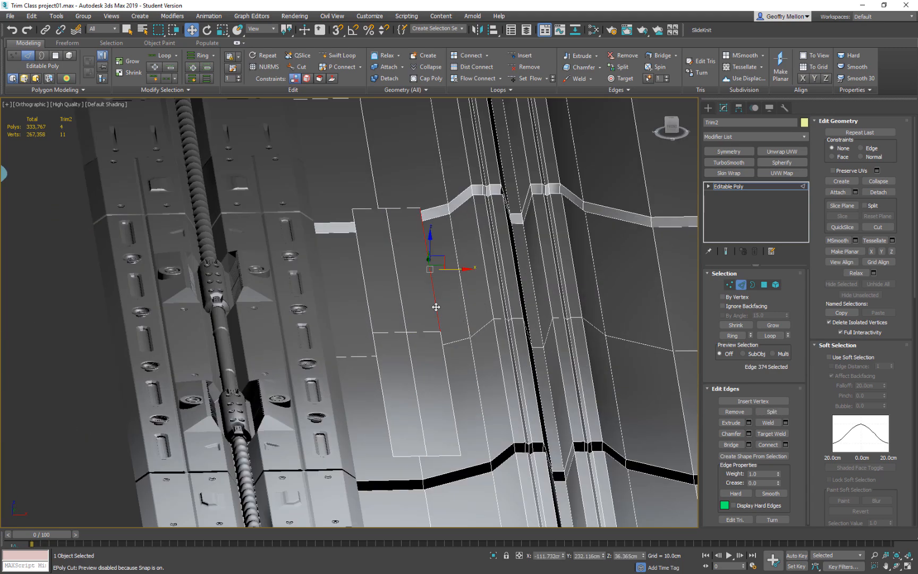
left_click(445, 364, "ctrl")
left_click(380, 357, "ctrl")
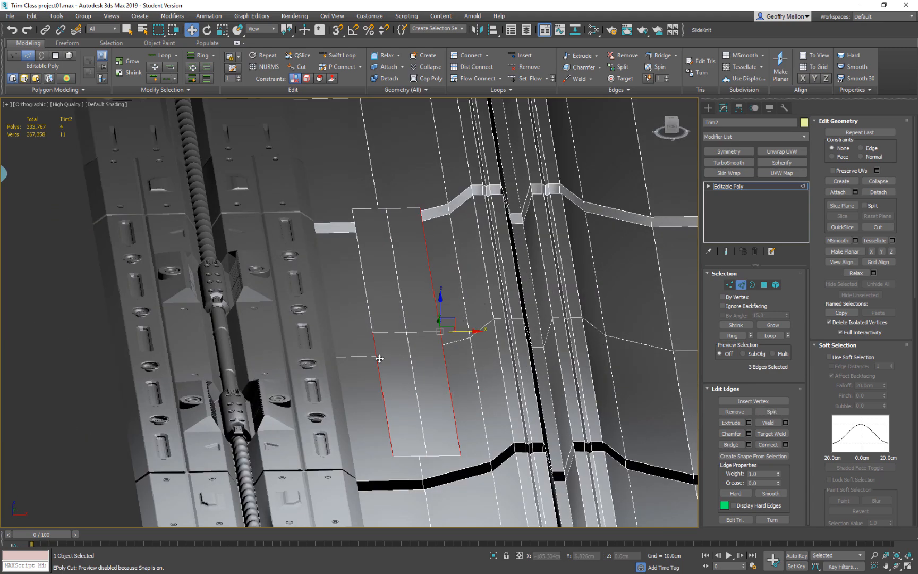
middle_click_drag(436, 304, 456, 325, "alt")
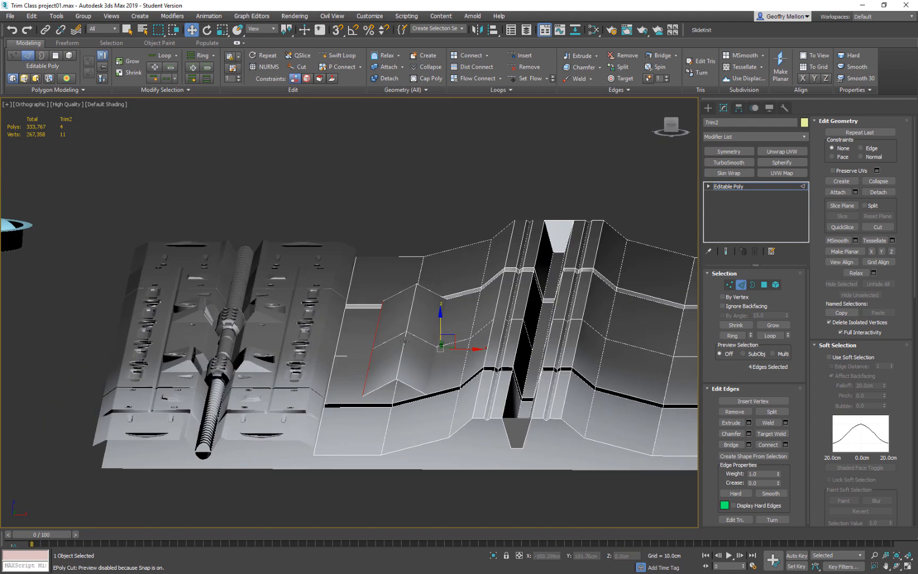
mouse_move(439, 319)
left_mouse_down()
mouse_move(438, 328)
mouse_move(441, 319)
left_mouse_up()
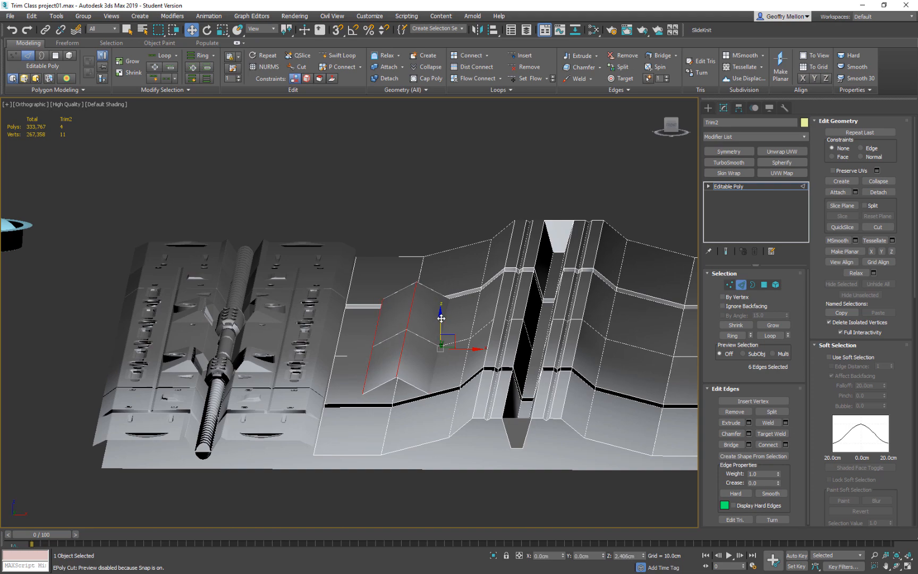
left_click(401, 324, "alt")
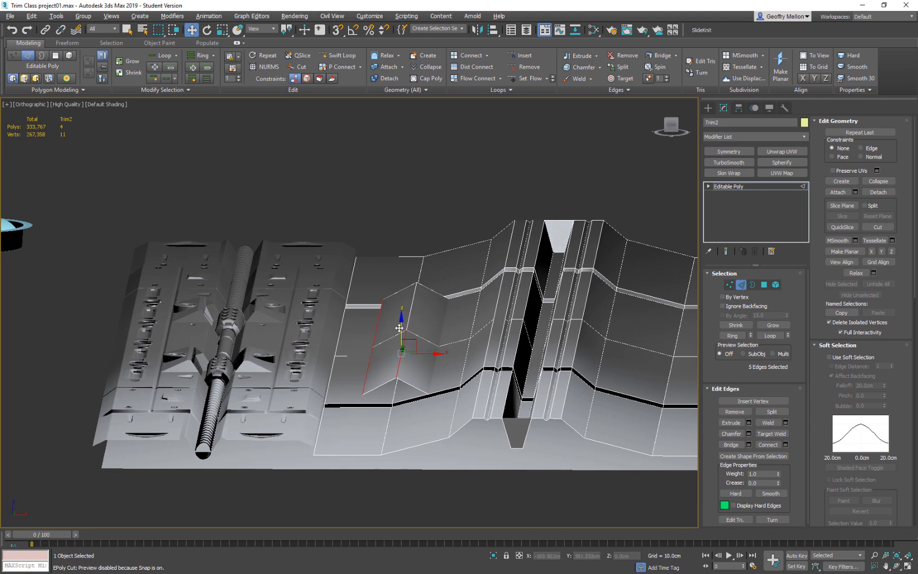
left_click(400, 359, "alt")
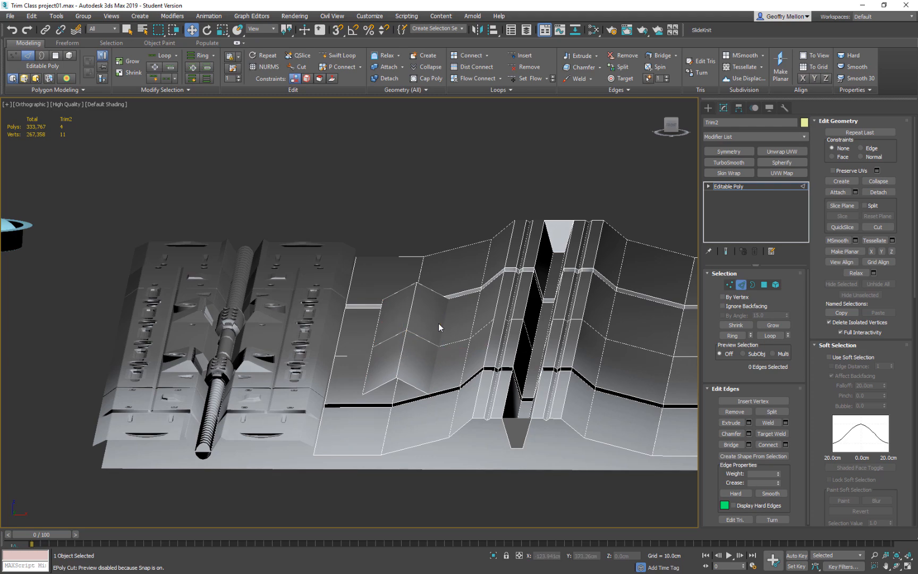
Select the ridge's six crosswise edges and scale them to 89% along Y to pull its ends away from the grooves.
middle_click_drag(439, 317, 469, 357, "alt")
scroll(546, 370, "down", 2)
scroll(572, 384, "up", 6)
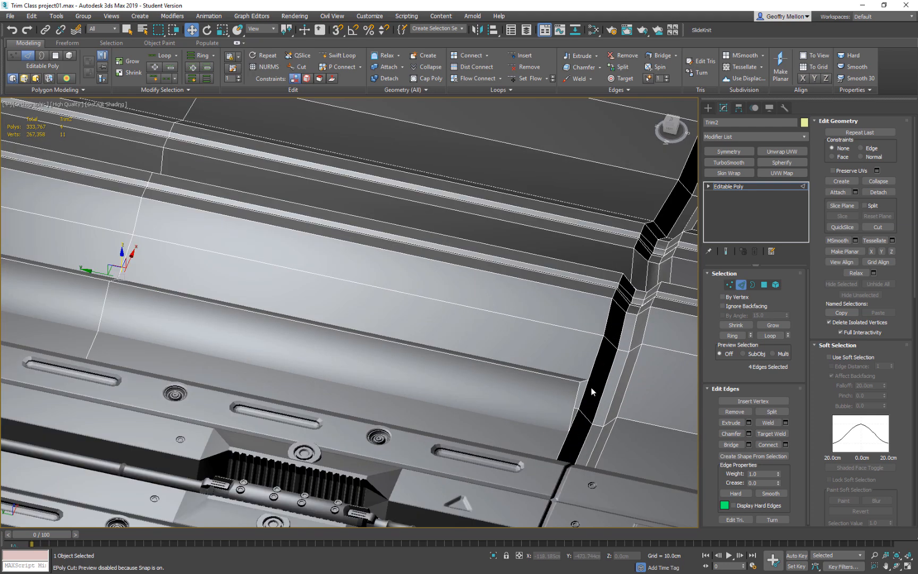
double_click(578, 392)
key("alt+r")
scroll(511, 359, "down", 5)
middle_click_drag(511, 359, 577, 405)
key("r")
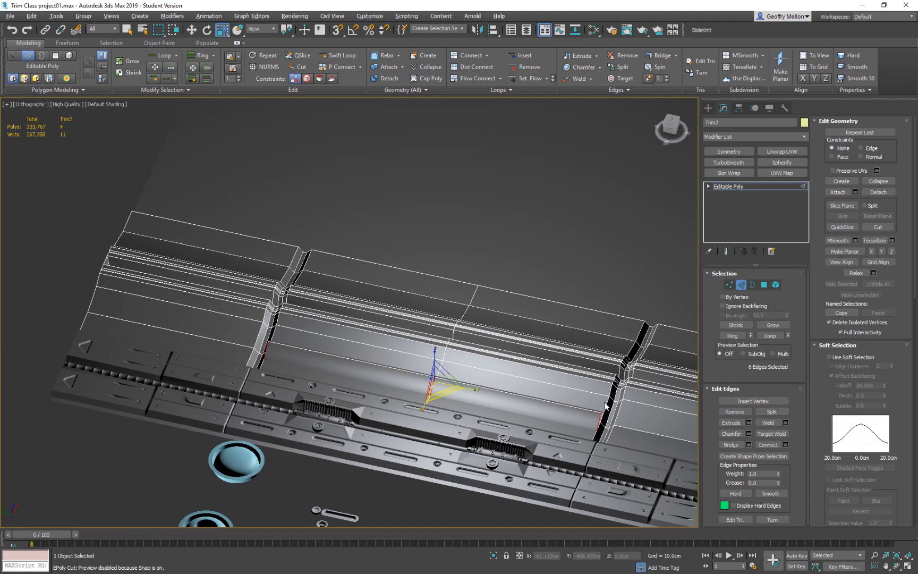
left_click_drag(474, 389, 469, 389)
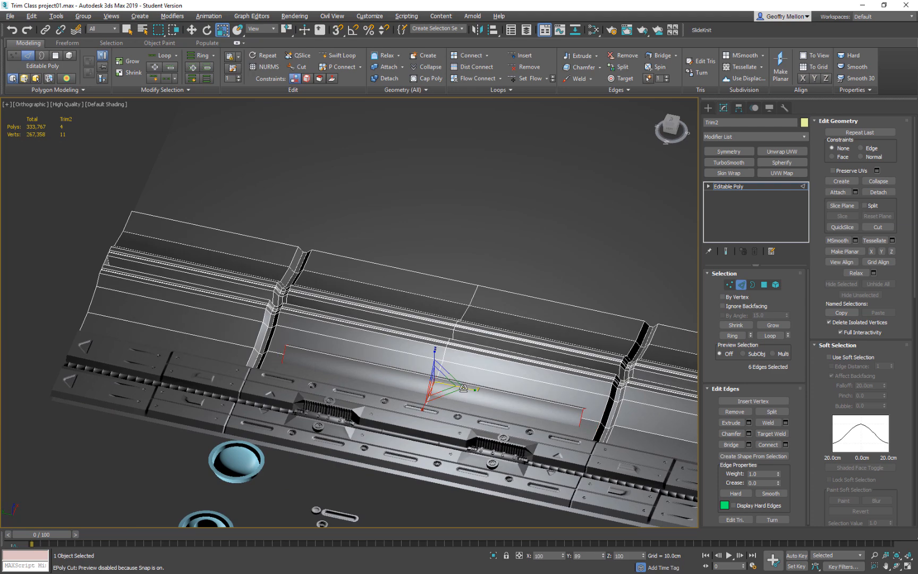
Select the four end edges of the ridge and extend them downward as new faces to close both ends.
middle_click_drag(553, 390, 532, 398, "alt")
middle_click_drag(531, 398, 501, 335)
scroll(441, 399, "up", 6)
middle_click_drag(427, 378, 424, 346, "alt")
middle_click_drag(425, 345, 419, 346)
scroll(399, 320, "down", 8)
scroll(389, 306, "up", 6)
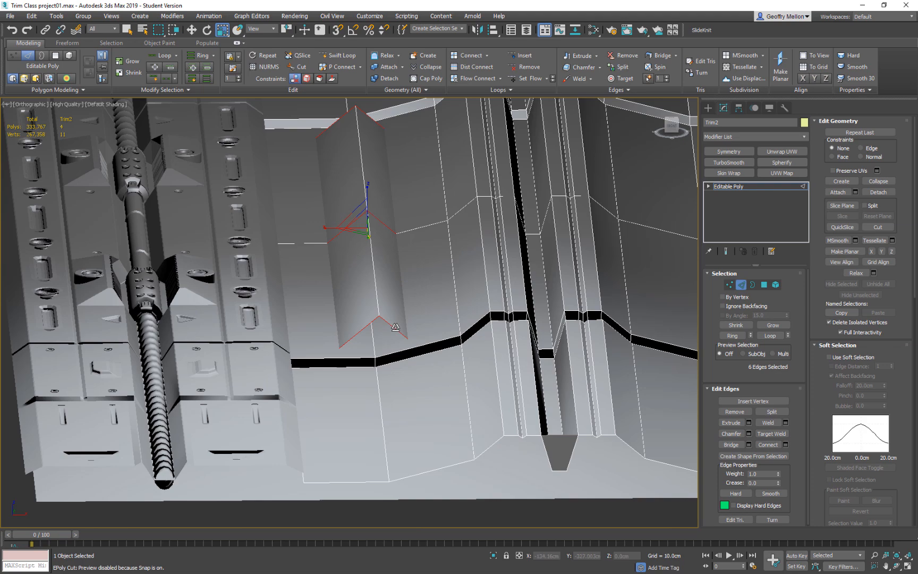
left_click(404, 337)
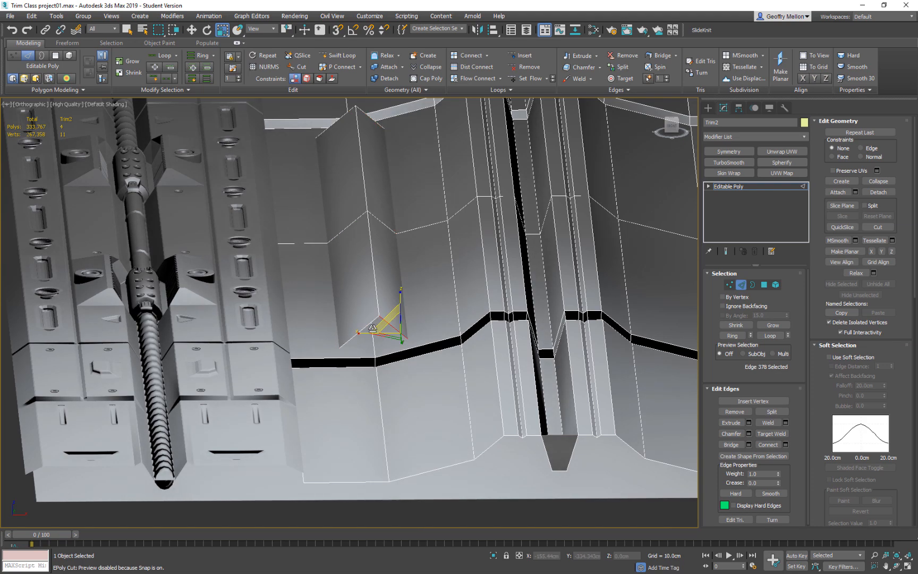
left_click(368, 325, "ctrl")
middle_click_drag(385, 250, 492, 393)
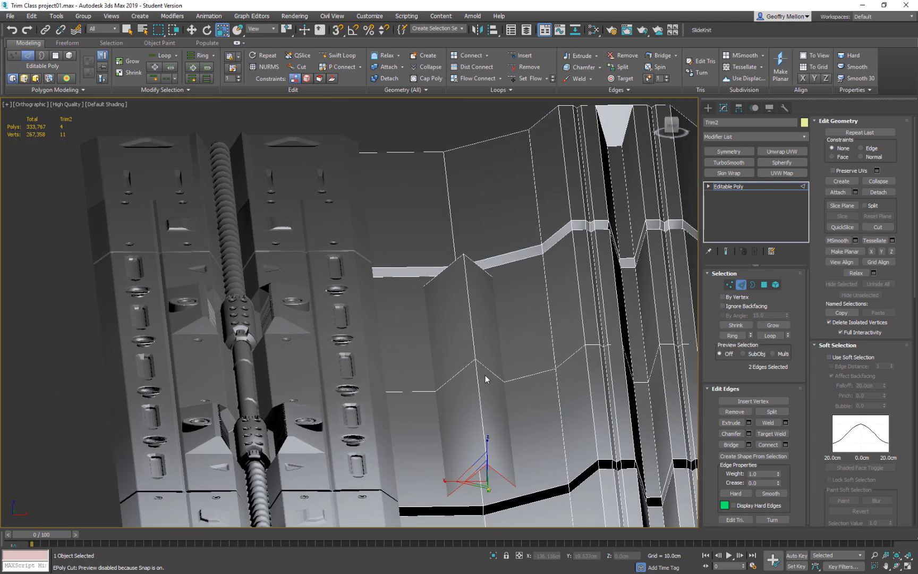
left_click(460, 259, "ctrl")
middle_click_drag(502, 347, 672, 306, "alt")
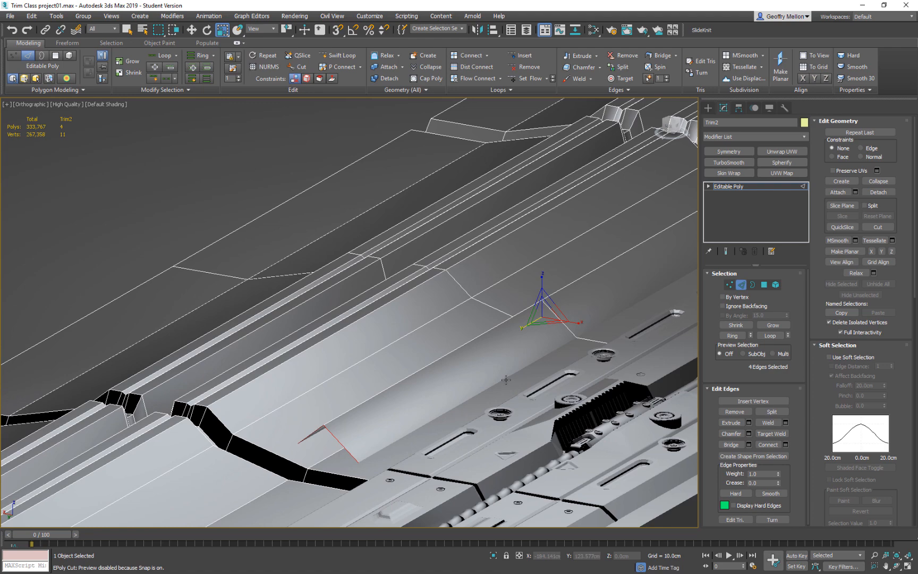
key("w")
scroll(492, 365, "down", 4)
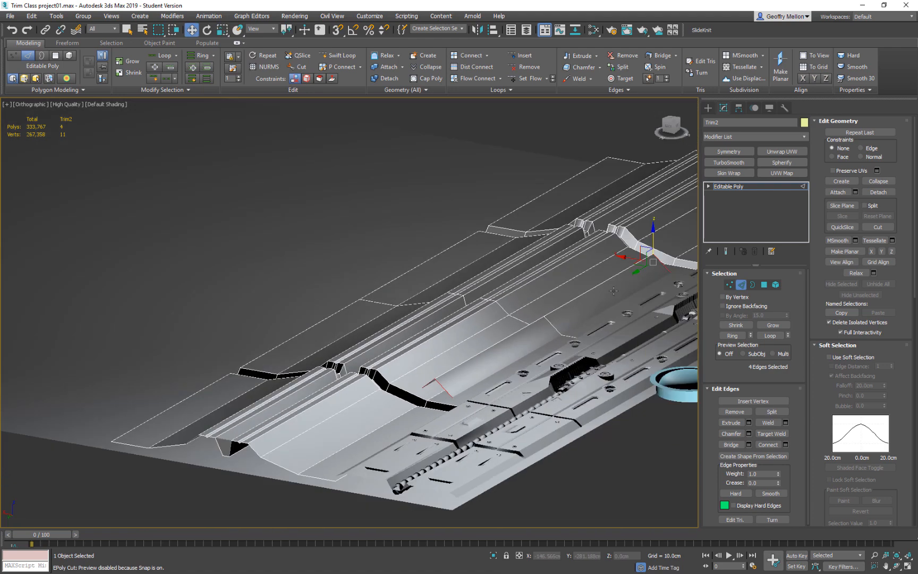
left_click_drag(655, 238, 655, 260, "shift")
Chamfer the ridge's lengthwise peak edges, including those on the end faces, into a flat top.
middle_click_drag(577, 345, 393, 302, "alt")
middle_click_drag(393, 303, 498, 337)
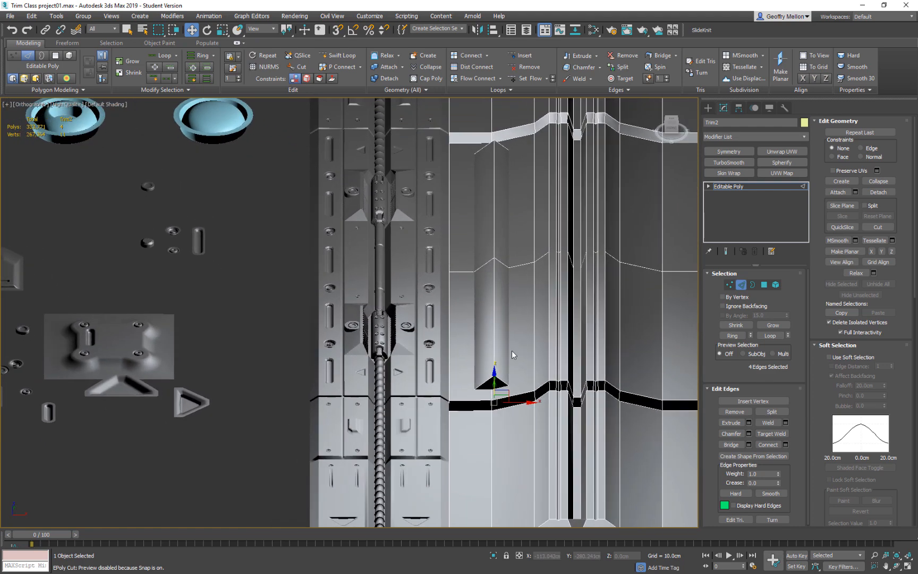
double_click(495, 363)
middle_click_drag(537, 373, 534, 384, "alt")
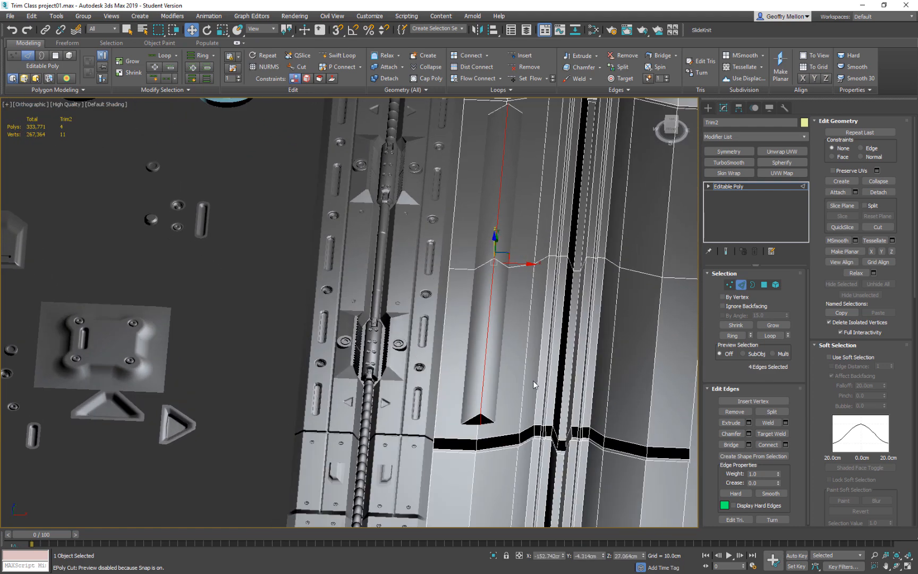
right_click(538, 366)
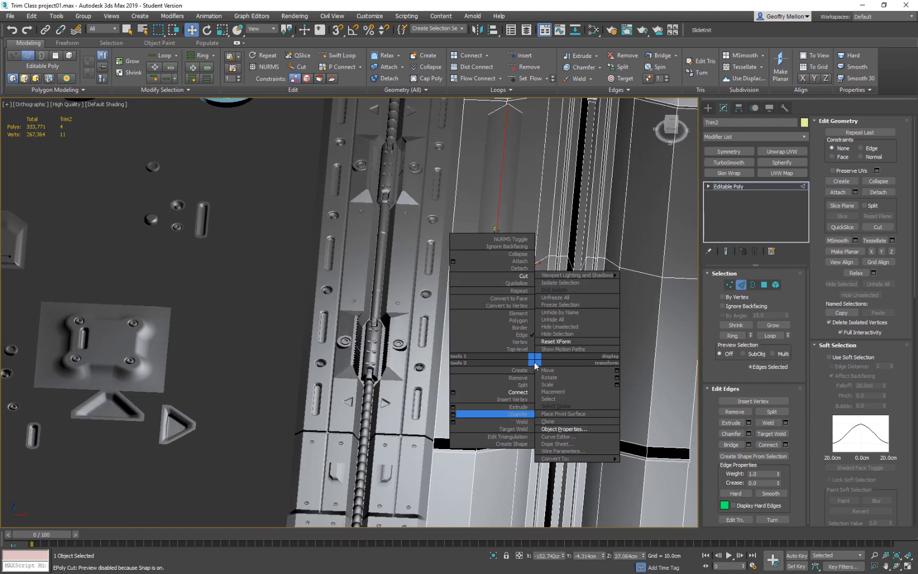
left_click(453, 414)
middle_click_drag(510, 367, 568, 376, "alt")
left_click(355, 400)
scroll(569, 376, "up", 4)
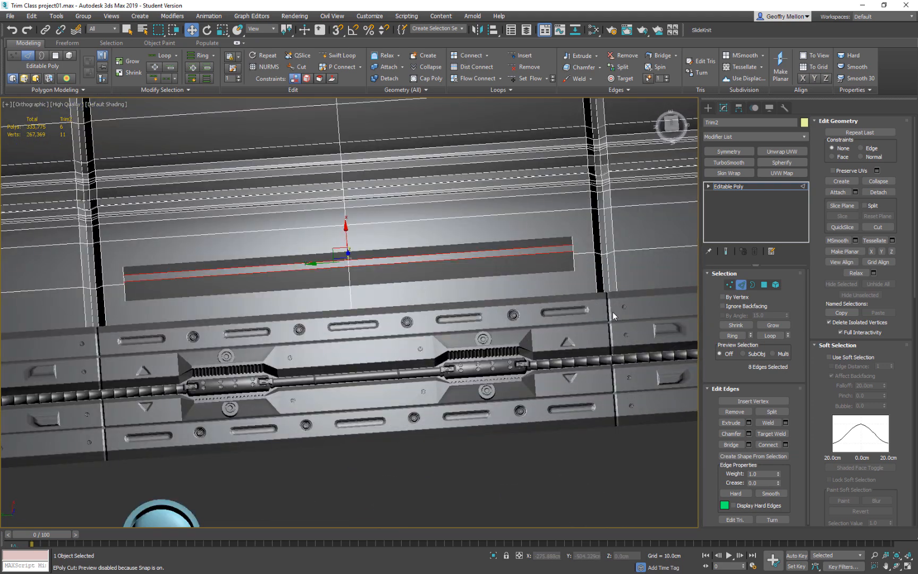
Select the three bottom edges of each ridge end face and scale them outward along Y so both ends slope.
middle_click_drag(612, 313, 486, 398, "alt")
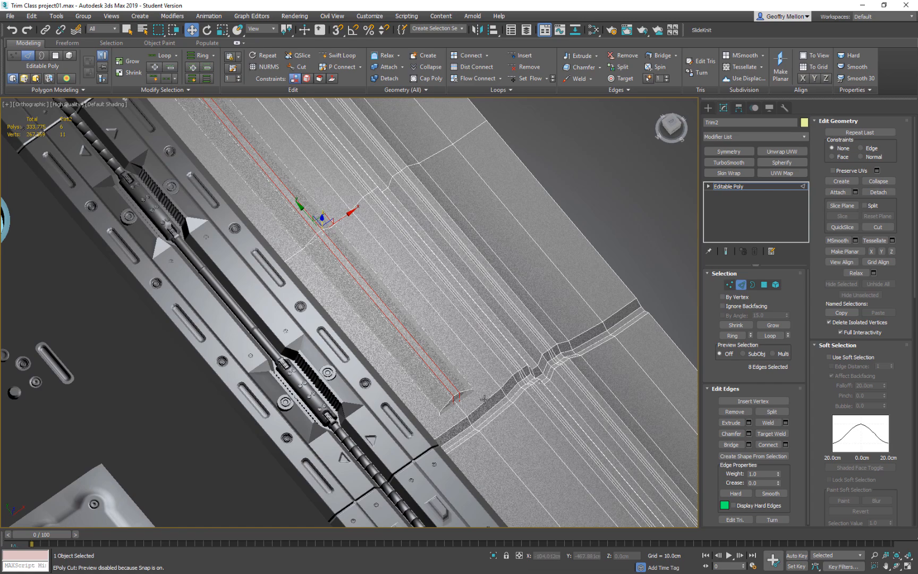
left_click(452, 408)
scroll(463, 403, "up", 5)
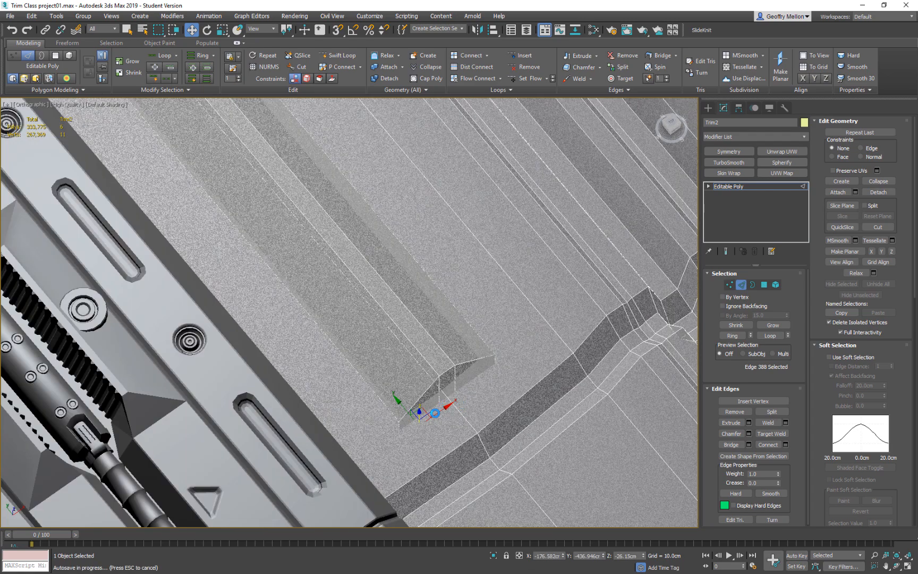
double_click(430, 410)
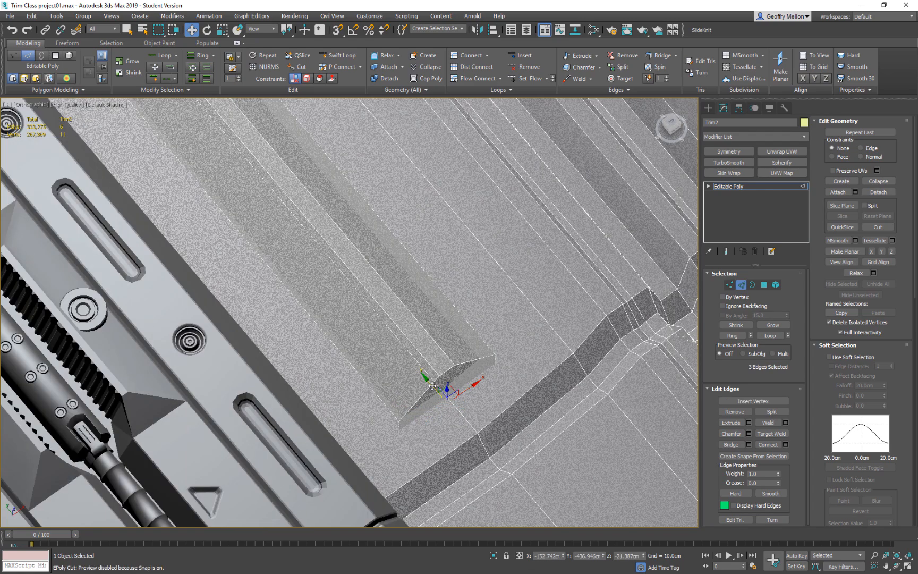
scroll(325, 309, "down", 5)
middle_click_drag(210, 121, 448, 266)
scroll(448, 265, "up", 3)
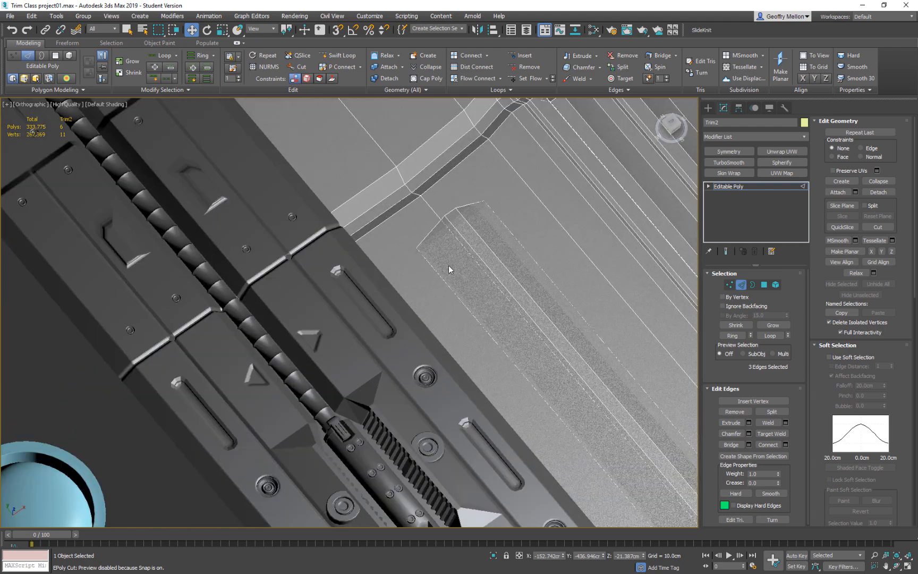
double_click(440, 236, "ctrl")
mouse_move(465, 292)
middle_mouse_down("alt")
mouse_move(578, 289)
mouse_move(563, 246)
middle_mouse_up("alt")
scroll(579, 289, "down", 3)
mouse_move(554, 395)
middle_mouse_down()
mouse_move(524, 272)
mouse_move(533, 272)
mouse_move(505, 287)
middle_mouse_up()
scroll(473, 314, "up", 4)
scroll(514, 328, "down", 5)
middle_click_drag(504, 288, 483, 293)
mouse_move(287, 30)
left_mouse_down()
mouse_move(288, 55)
mouse_move(287, 45)
left_mouse_up()
key("r")
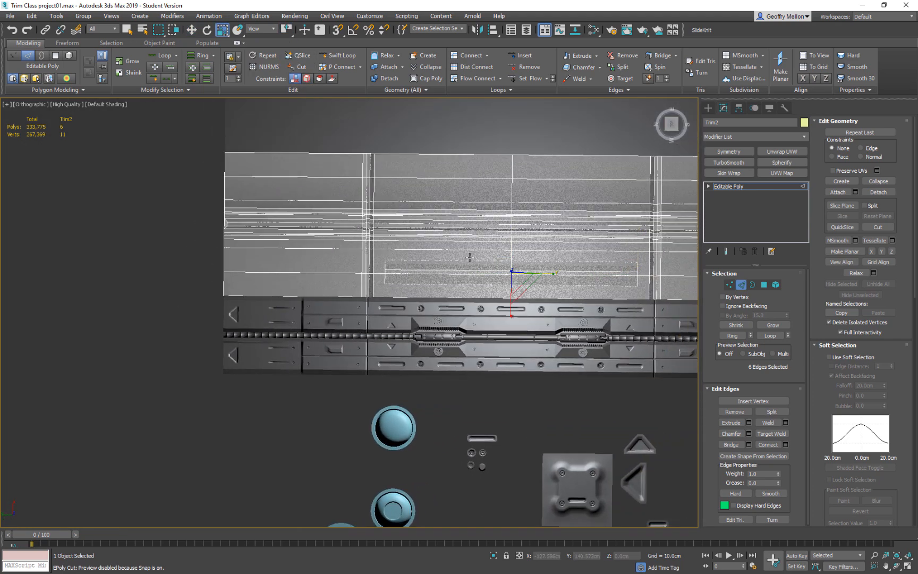
left_click_drag(553, 271, 556, 272)
middle_click_drag(565, 281, 668, 268, "alt")
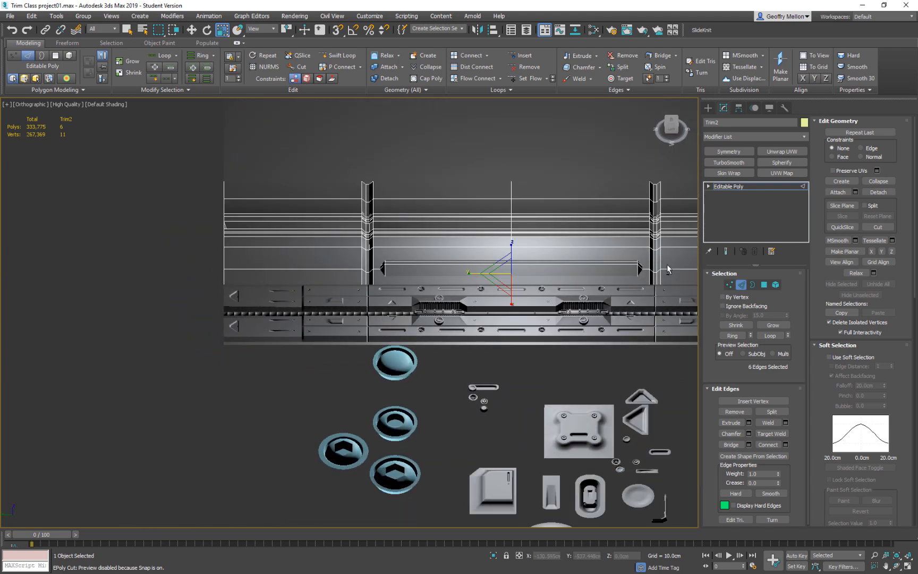
Select the ridge's ring of lengthwise edges and connect them with 9 segments to divide it into crosswise bands.
key("z")
scroll(601, 272, "down", 4)
left_click(578, 271)
left_click(451, 271, "ctrl")
key("alt+r")
middle_click_drag(592, 311, 593, 311, "alt")
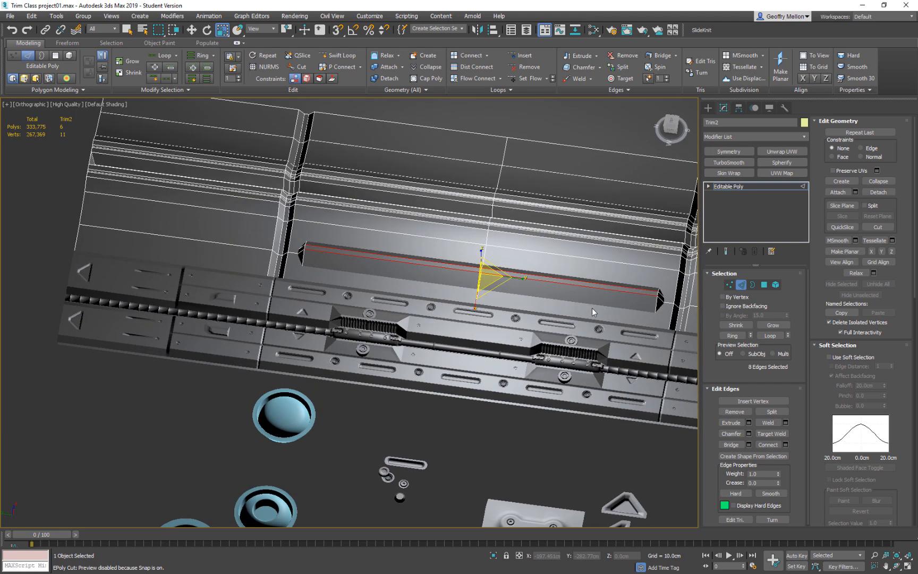
middle_click_drag(592, 307, 529, 292, "alt")
right_click(511, 270)
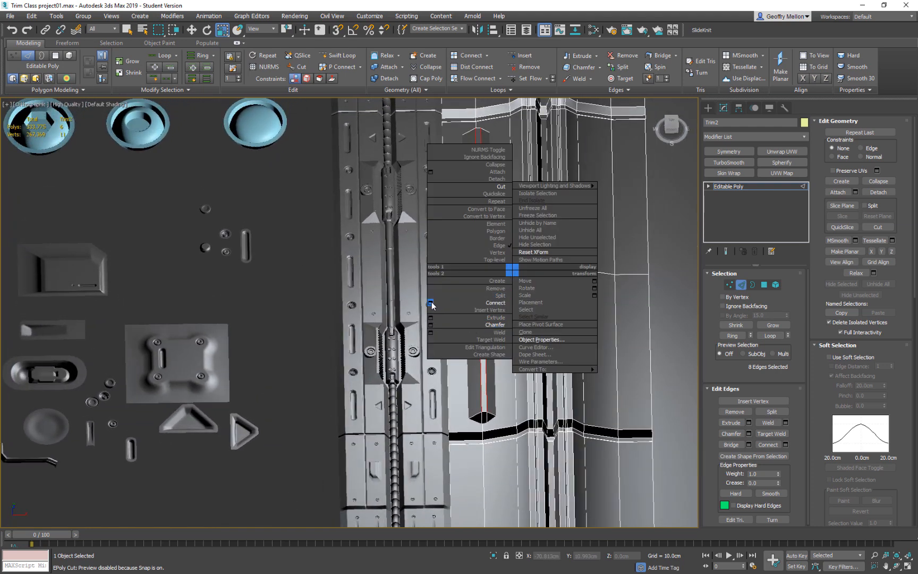
left_click(430, 303)
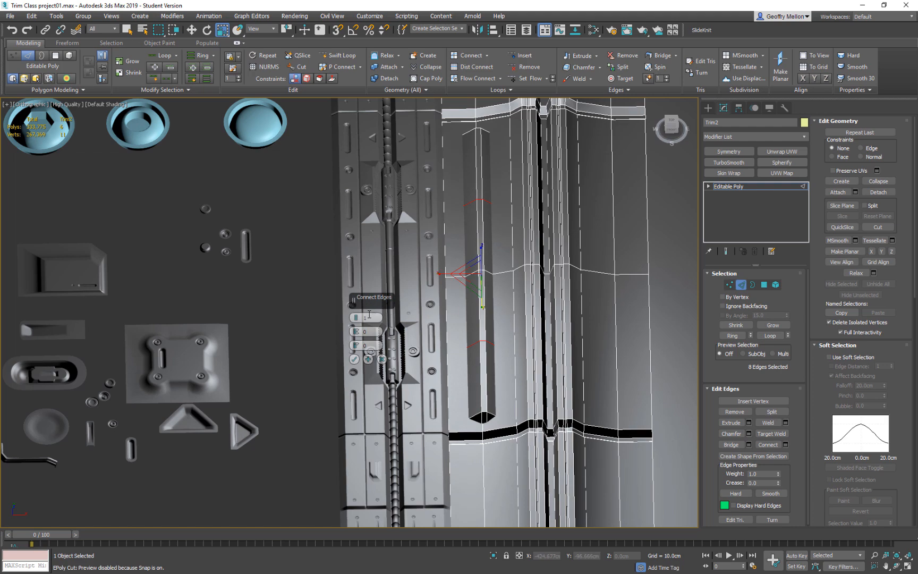
left_click_drag(362, 318, 361, 308)
middle_click_drag(503, 313, 471, 375, "alt")
scroll(474, 355, "down", 4)
scroll(511, 327, "down", 1)
middle_click_drag(510, 326, 446, 338, "alt")
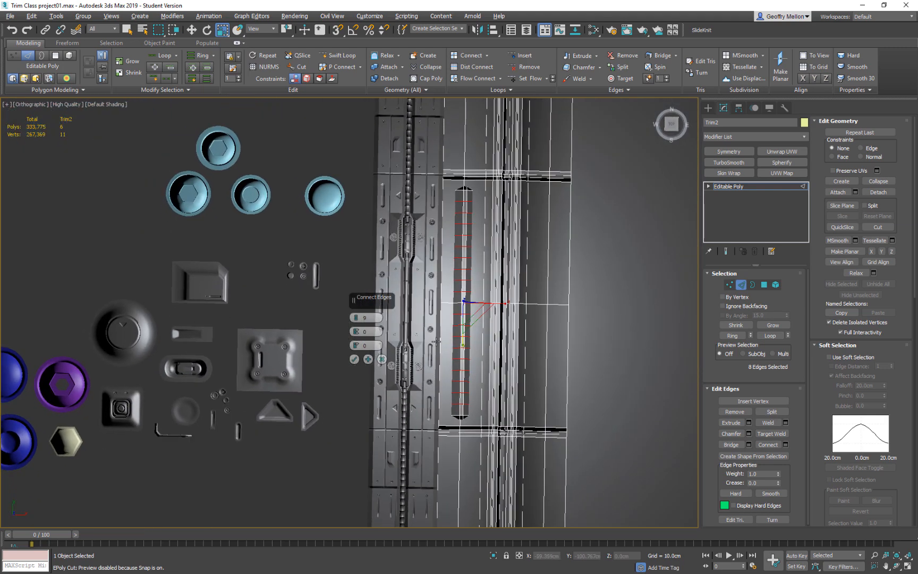
left_click(354, 360)
middle_click_drag(390, 357, 485, 301, "alt")
scroll(494, 327, "up", 8)
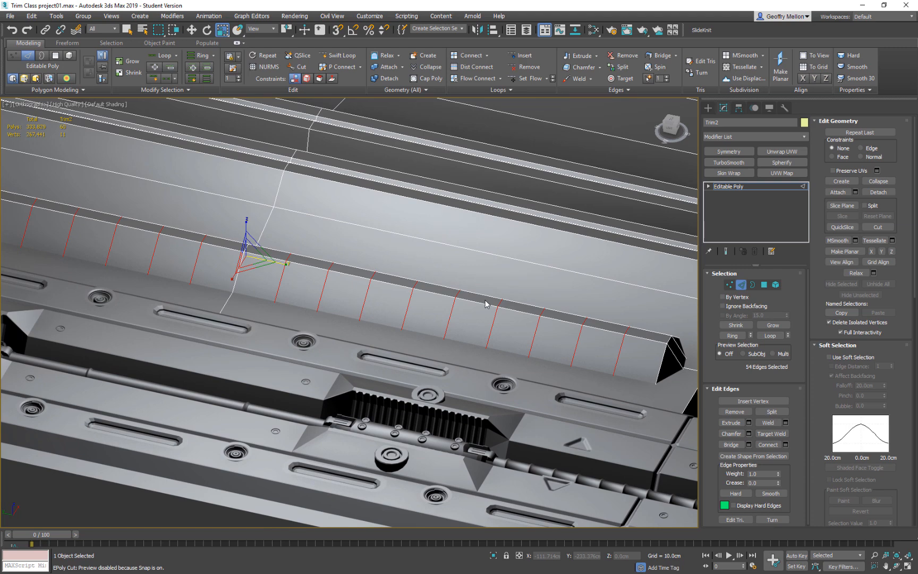
Select one crosswise band of three polygons on the ridge, covering its flat top and both slopes.
key("4")
left_click(482, 297)
left_click(474, 316, "ctrl")
middle_click_drag(570, 311, 494, 340, "alt")
left_click(505, 320, "ctrl")
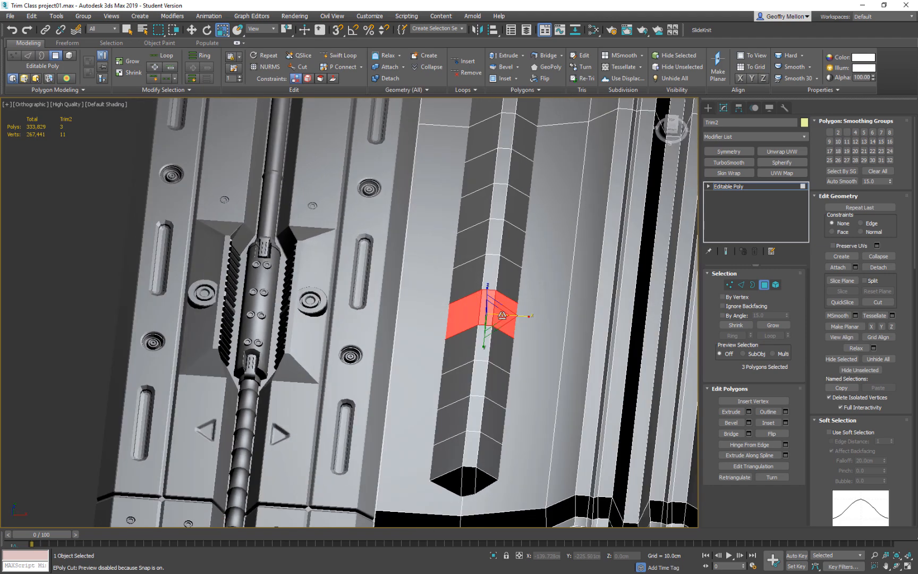
right_click(576, 303)
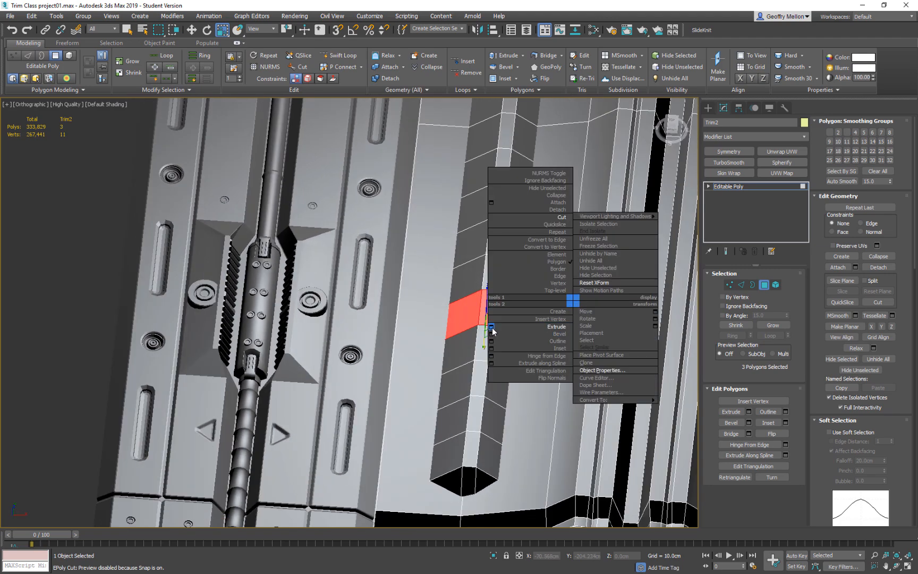
left_click(492, 326)
middle_click_drag(547, 313, 433, 302, "alt")
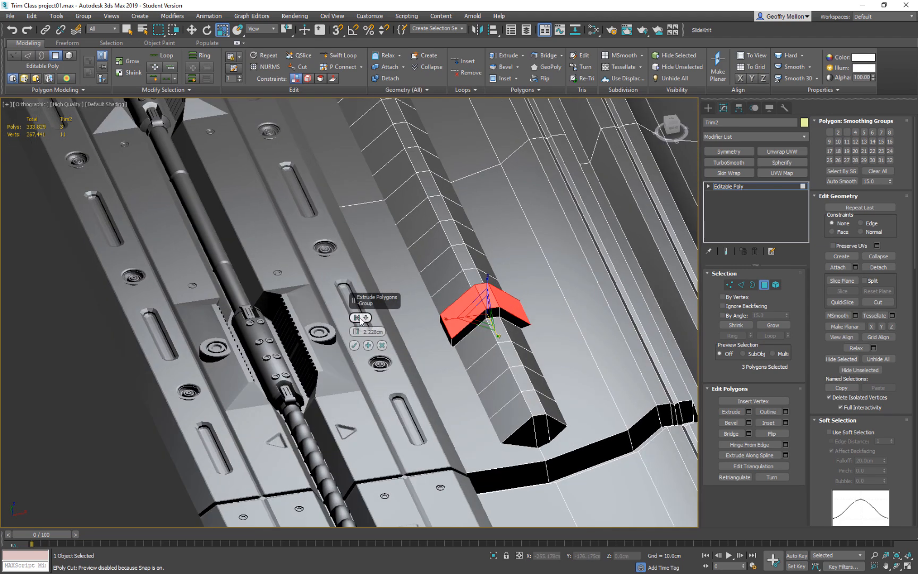
left_click_drag(358, 330, 358, 333)
left_click(382, 345)
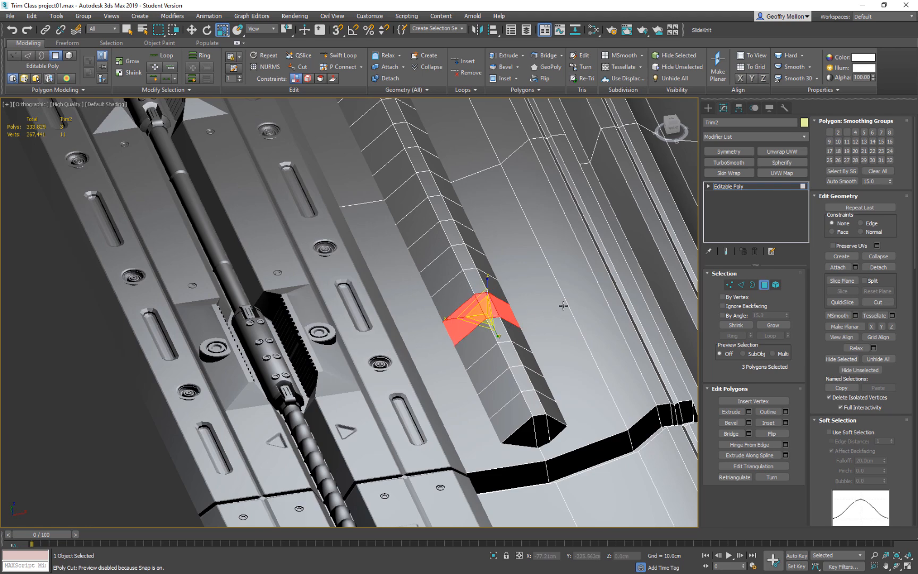
Bevel the selected band and a second alternate band inward, with height -1.701 cm and outline -2.161 cm.
right_click(550, 273)
left_click(468, 303)
middle_click_drag(467, 304, 477, 367, "alt")
middle_click_drag(472, 280, 438, 353, "alt")
key("ctrl+z")
left_click(470, 330, "ctrl")
left_click(480, 304, "ctrl")
left_click(481, 292, "ctrl")
scroll(490, 329, "down", 5)
scroll(493, 347, "up", 5)
left_click_drag(359, 333, 360, 325)
Add three more alternate three-polygon bands along the ridge to the bevel, undoing the stray extra picks.
middle_click_drag(546, 344, 480, 332, "alt")
left_click(502, 335, "ctrl")
left_click(503, 348, "ctrl")
left_click(506, 329, "ctrl")
middle_click_drag(569, 348, 498, 337)
left_click(501, 346, "ctrl")
left_click(501, 336, "ctrl")
left_click(505, 329, "ctrl")
left_click(560, 355, "ctrl")
left_click(563, 341, "ctrl")
left_click(566, 333, "ctrl")
left_click(592, 356, "ctrl")
left_click(594, 345, "ctrl")
key("ctrl+z")
key("ctrl+z")
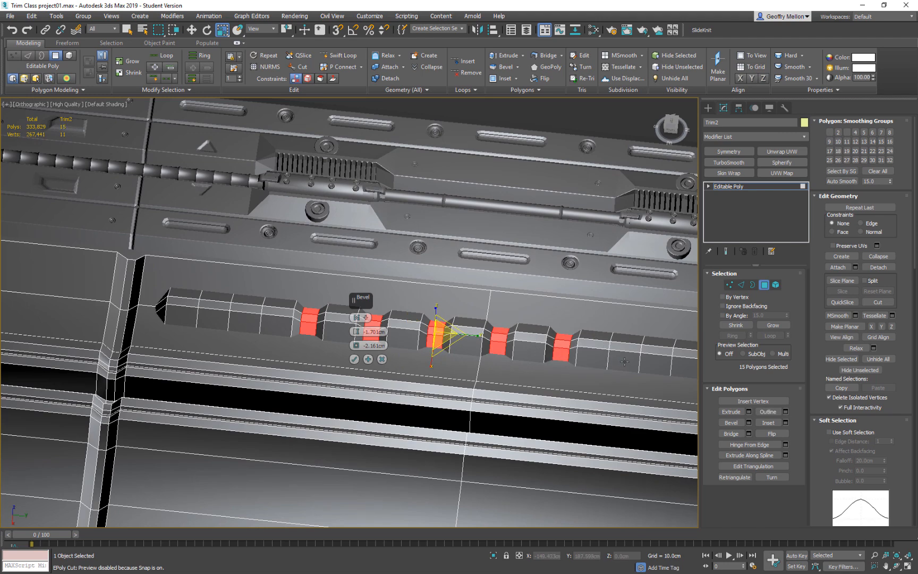
Continue adding alternate bands to the bevel toward the ridge's far end, three more bands in total.
left_click(621, 362, "ctrl")
left_click(627, 350, "ctrl")
left_click(632, 341, "ctrl")
middle_click_drag(629, 341, 486, 313)
left_click(543, 341, "ctrl")
left_click(548, 329, "ctrl")
left_click(548, 319, "ctrl")
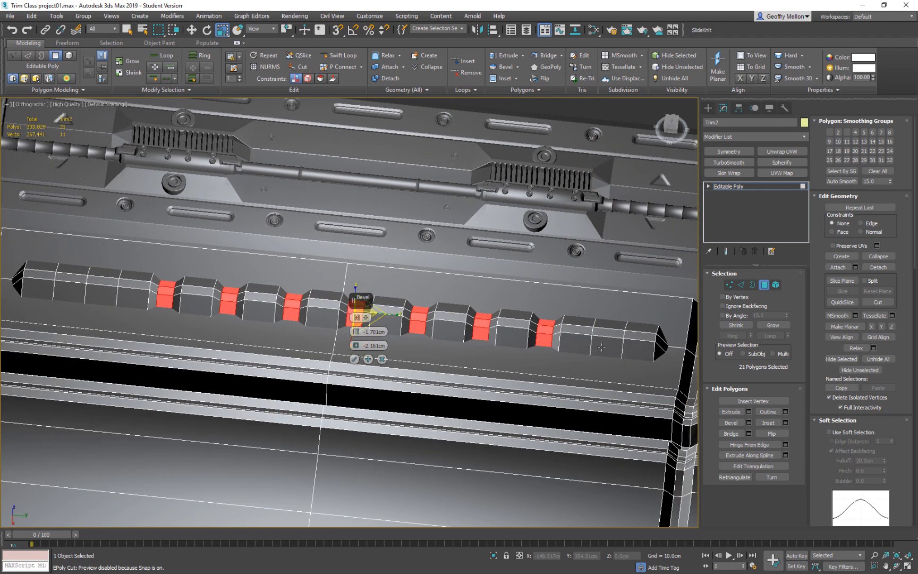
left_click(607, 346, "ctrl")
left_click(609, 335, "ctrl")
left_click(611, 328, "ctrl")
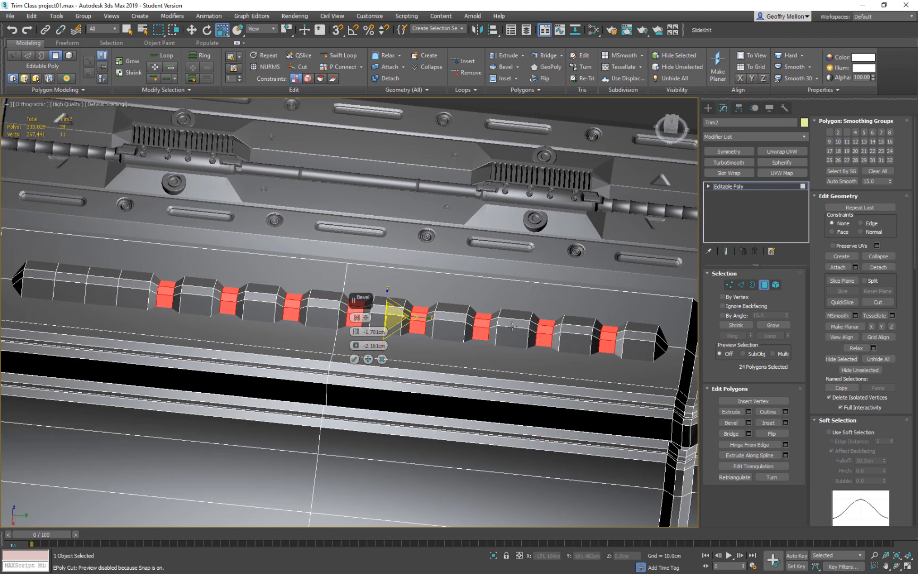
Add one more alternate band near the opposite end of the ridge to the bevel.
scroll(498, 322, "down", 5)
scroll(532, 355, "up", 5)
left_click(487, 374, "ctrl")
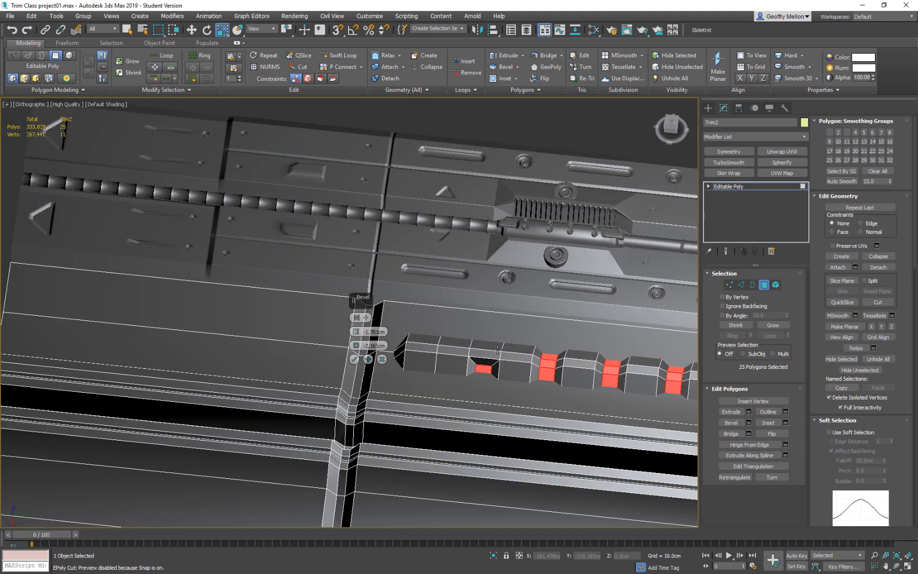
left_click(490, 352, "ctrl")
left_click(486, 347, "ctrl")
scroll(443, 362, "down", 5)
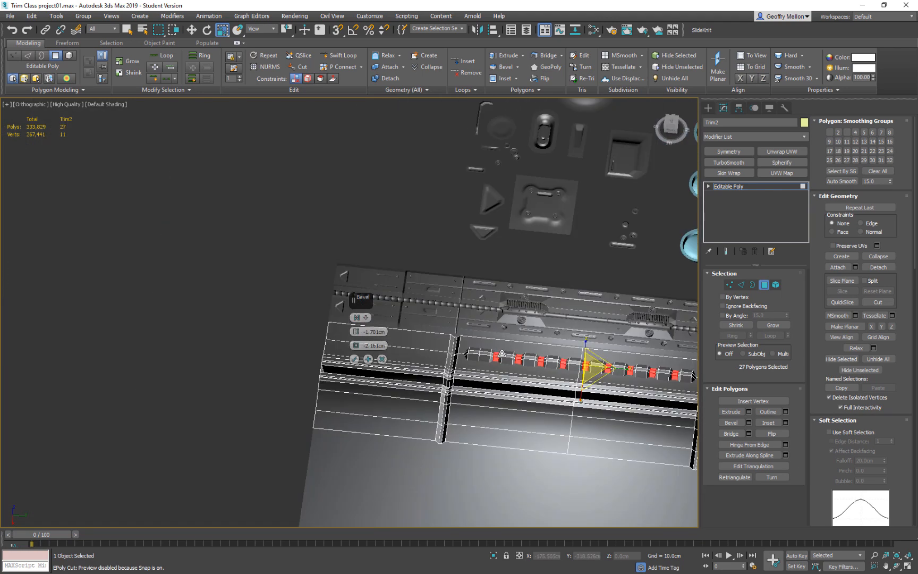
scroll(520, 366, "up", 5)
scroll(521, 365, "down", 4)
Deselect the bands on one half, reselect alternate ones mirroring the other half with a double-width centre recess, and apply the bevel.
middle_click_drag(522, 360, 581, 372)
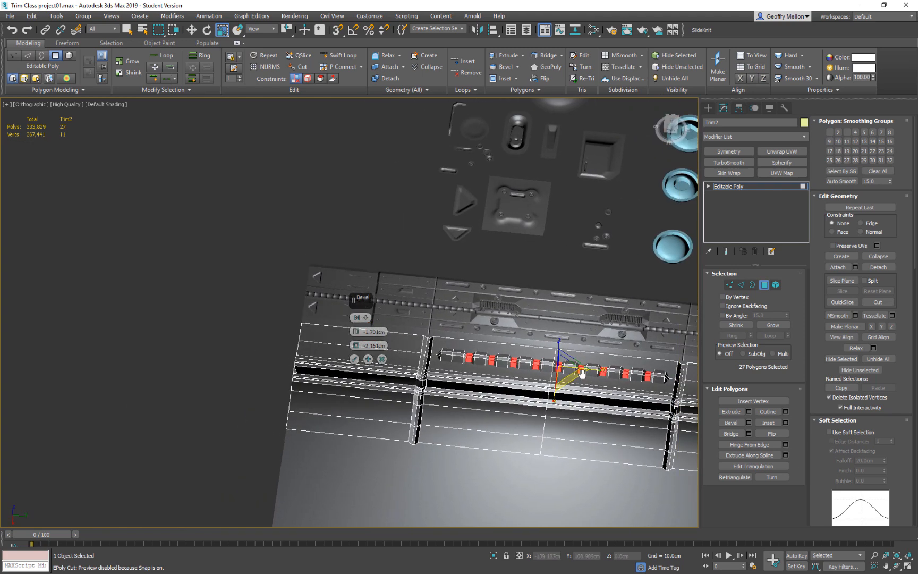
middle_click_drag(582, 373, 753, 398, "alt")
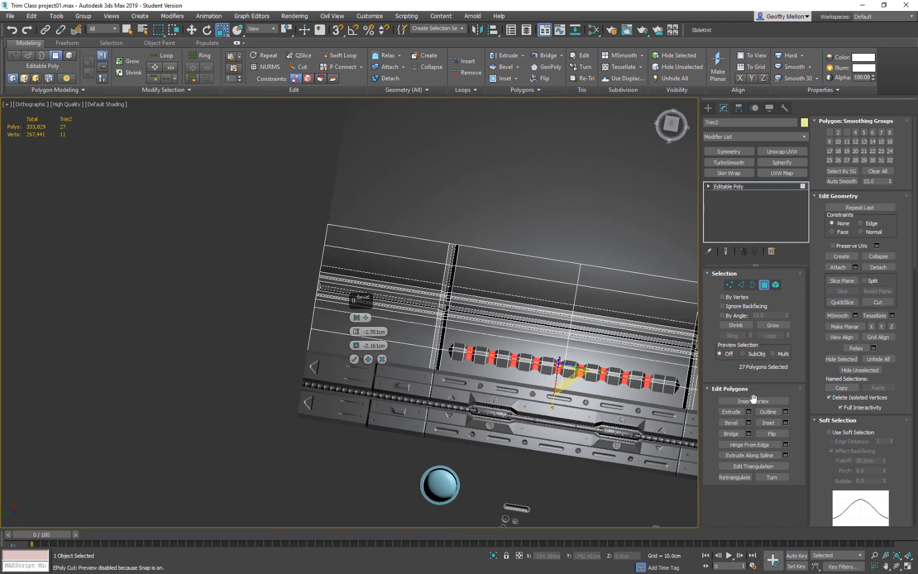
middle_click_drag(620, 378, 580, 365)
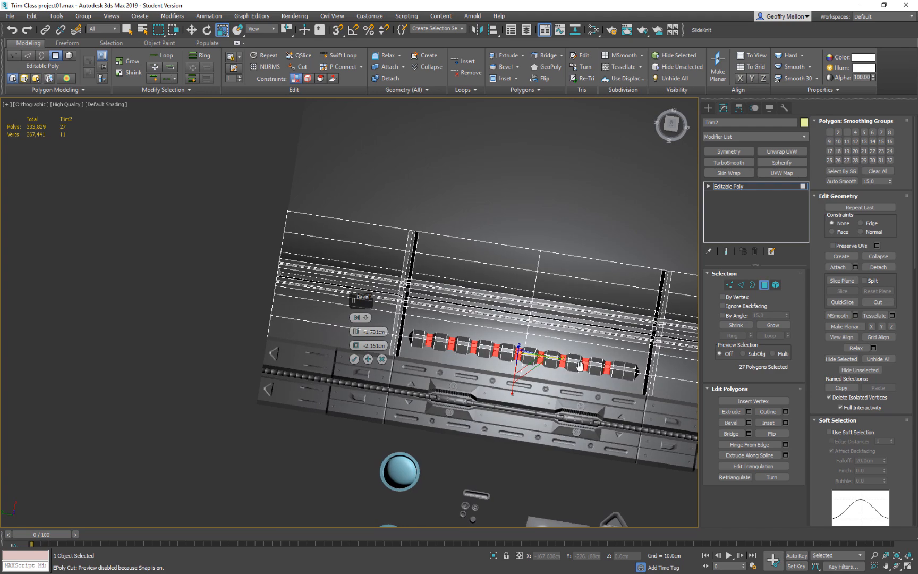
middle_click_drag(579, 364, 581, 366)
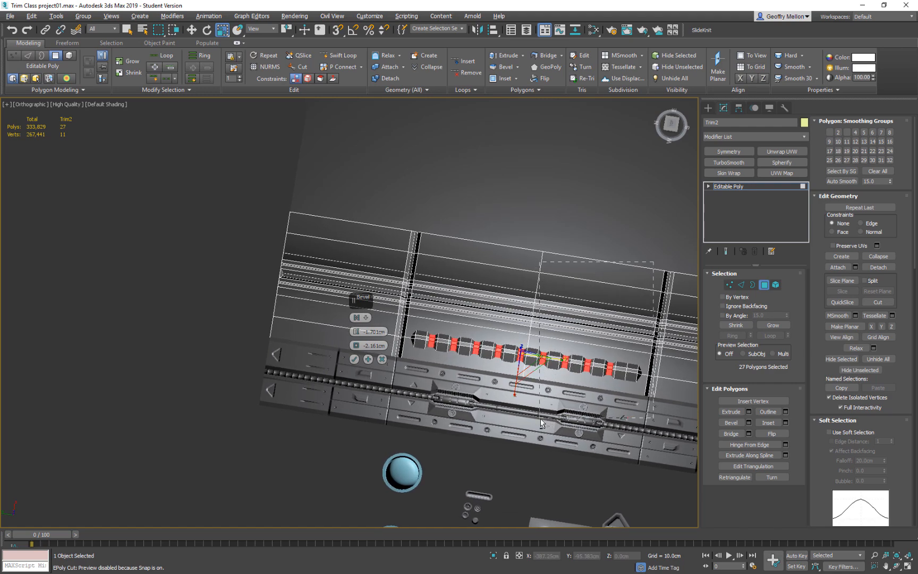
left_click_drag(541, 423, 541, 422, "alt")
left_click(530, 356, "ctrl")
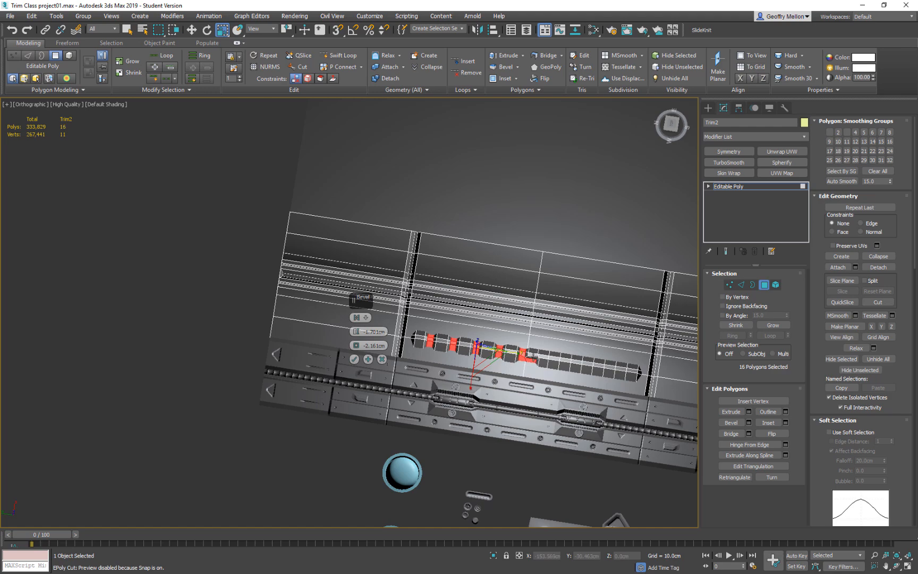
key("q")
left_click(553, 364, "ctrl")
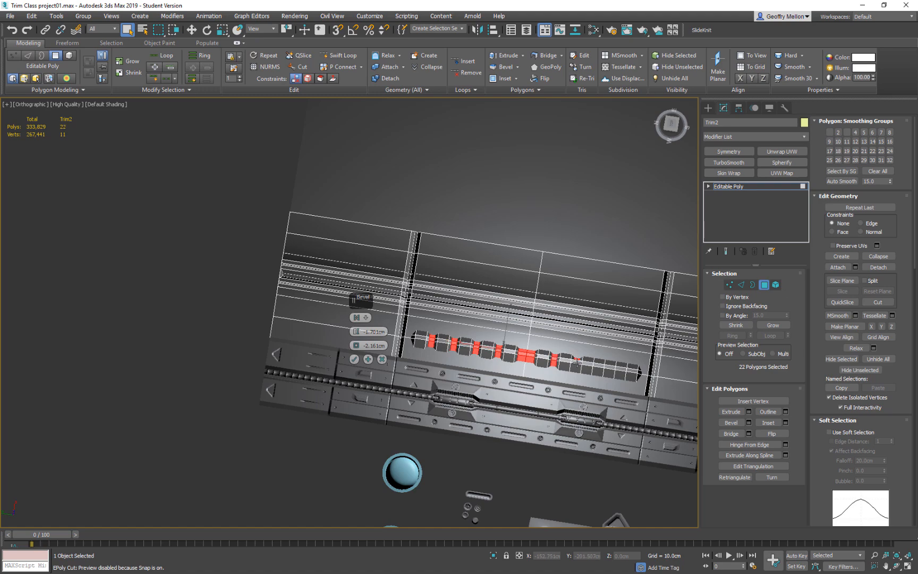
left_click(597, 368, "ctrl")
left_click(620, 371, "ctrl")
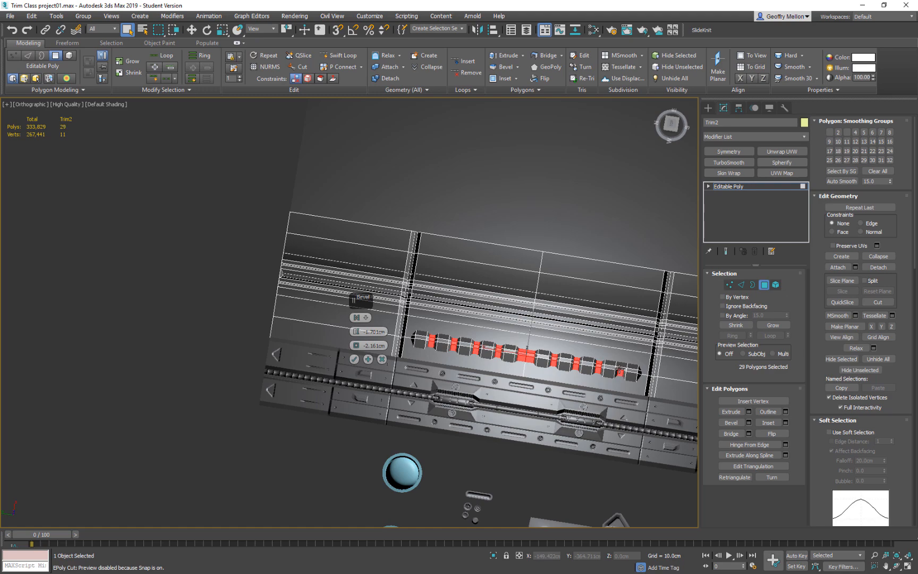
middle_click_drag(595, 374, 450, 365, "alt")
left_click(354, 360)
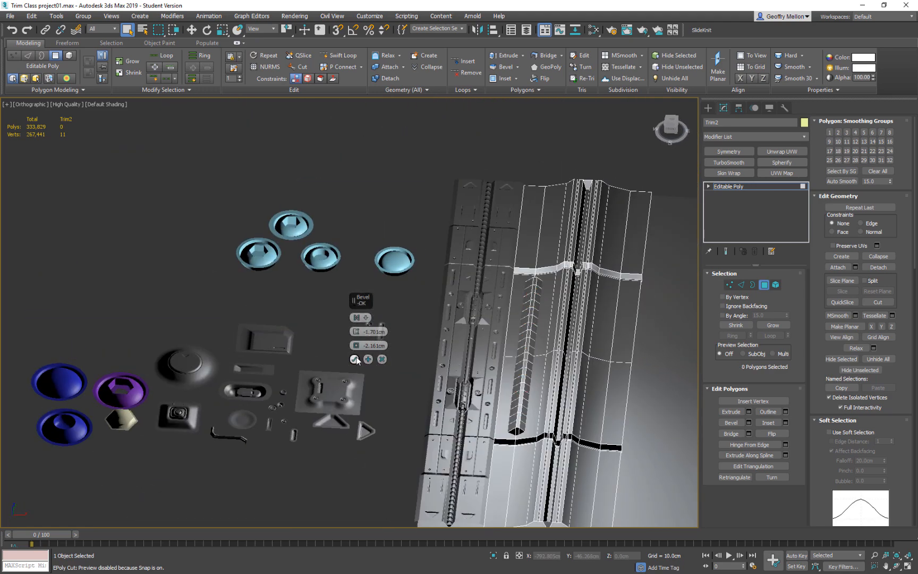
Examine the bevelled recesses along the ridge and the surrounding trim from several angles.
scroll(366, 355, "down", 2)
middle_click_drag(366, 353, 458, 367, "alt")
scroll(508, 350, "up", 5)
scroll(458, 367, "down", 2)
left_click(676, 377)
scroll(587, 367, "down", 5)
middle_click_drag(674, 377, 572, 354)
scroll(538, 358, "up", 7)
middle_click_drag(468, 360, 508, 366)
scroll(524, 358, "down", 3)
middle_click_drag(304, 356, 361, 371)
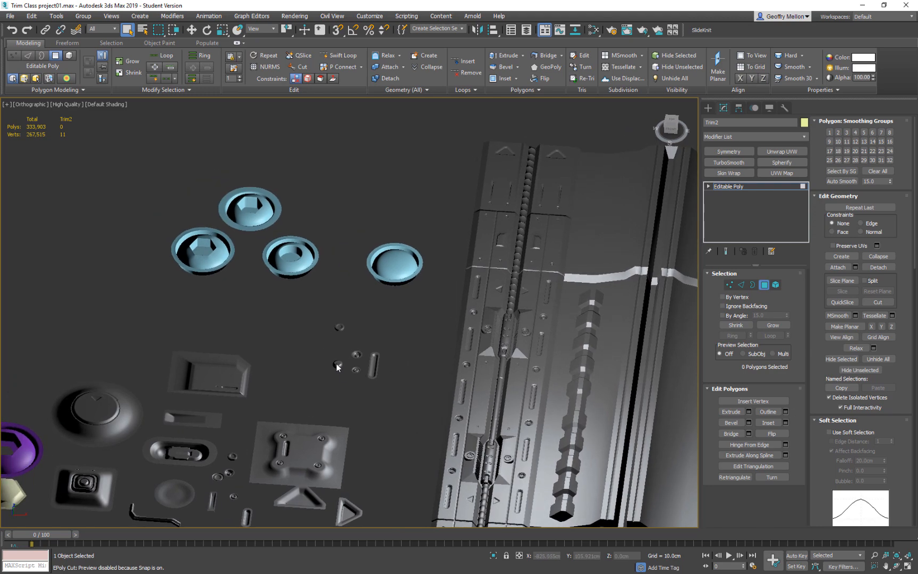
Leave polygon editing and move the Bolt_RoundHEX2 bolt along X onto the central groove of Trim2.
left_click(763, 286)
scroll(404, 276, "down", 5)
middle_click_drag(548, 295, 539, 232, "alt")
scroll(551, 349, "up", 4)
middle_click_drag(247, 346, 401, 379)
scroll(401, 379, "down", 4)
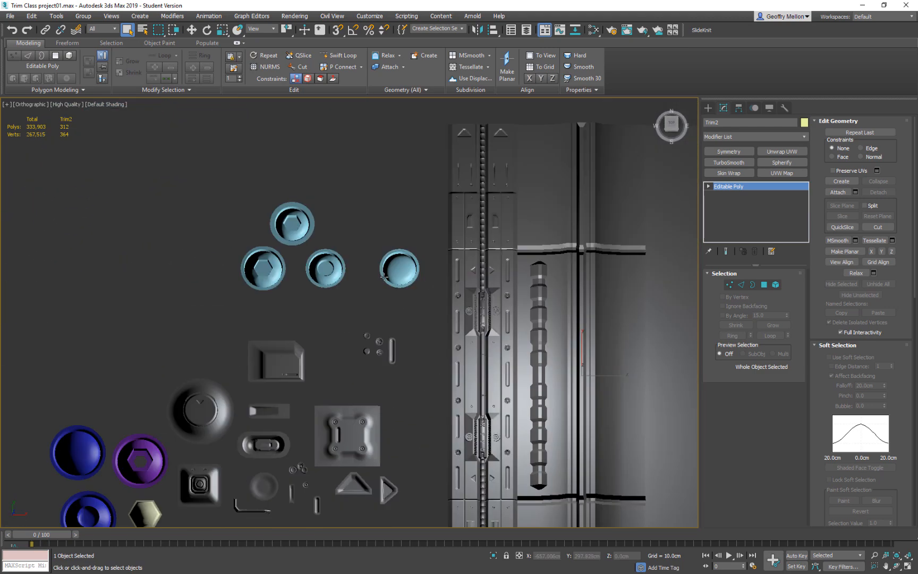
left_click(282, 242)
key("w")
middle_click_drag(345, 248, 344, 282)
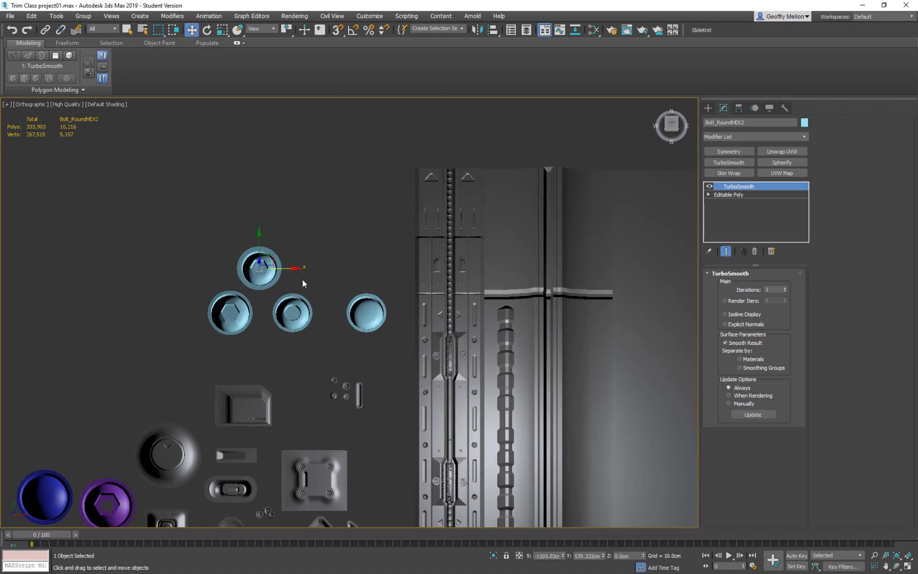
left_click_drag(287, 267, 571, 268)
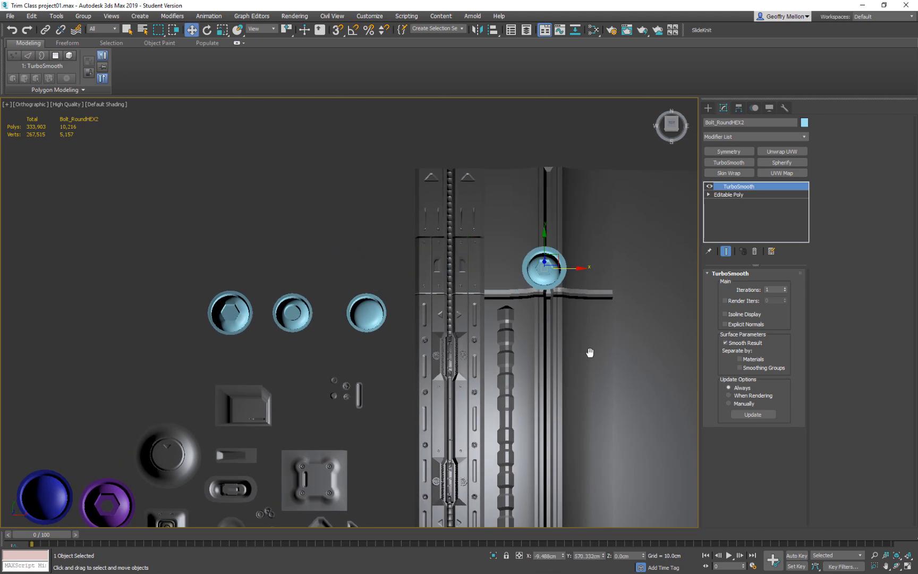
In the front view, lower the bolt to just above Trim2 and clone one copy over the first finished trim.
middle_click_drag(638, 389, 502, 327)
key("f")
scroll(510, 360, "down", 6)
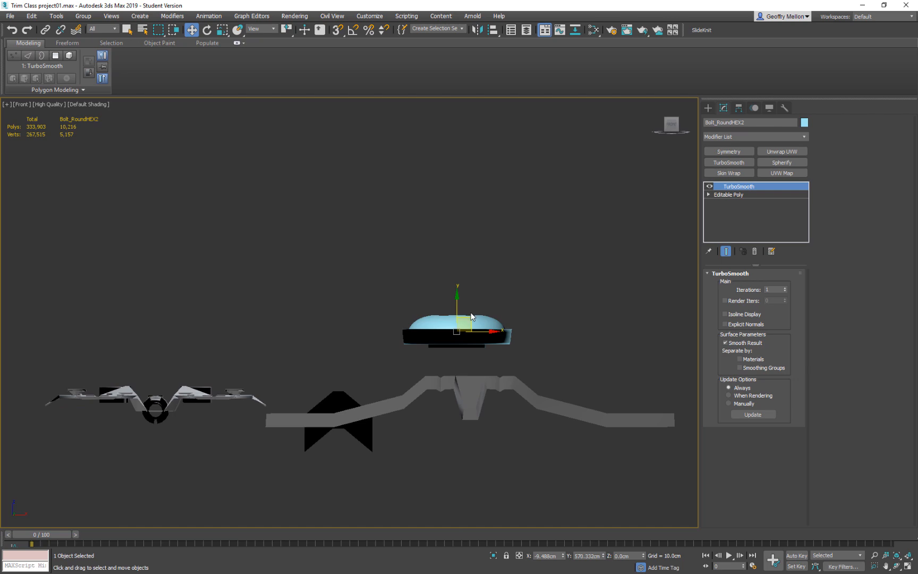
mouse_move(458, 305)
left_mouse_down()
mouse_move(460, 338)
mouse_move(211, 332)
mouse_move(234, 335)
left_mouse_up()
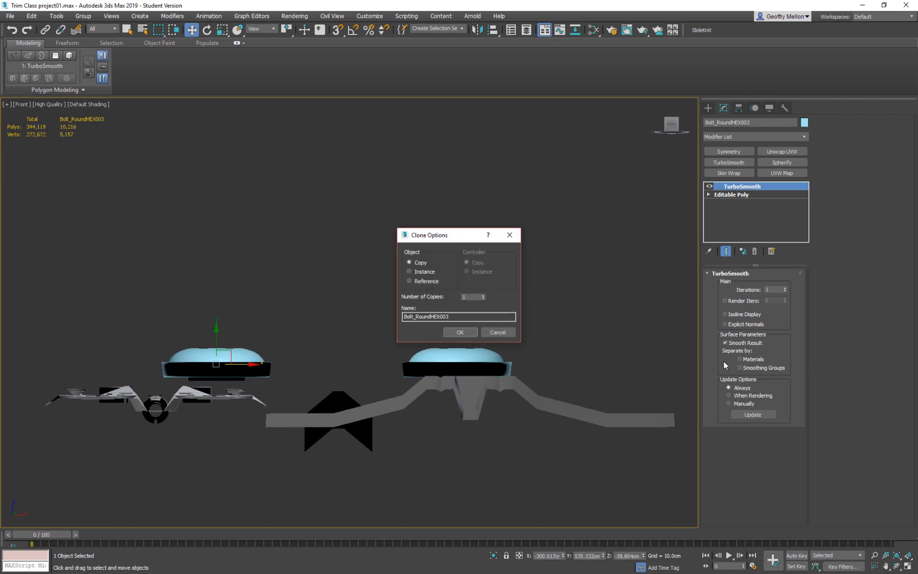
left_click(463, 331)
Try to scale the original bolt above Trim2 uniformly, and undo the scaling.
key("r")
left_click(480, 366)
left_click_drag(466, 442, 506, 20)
key("ctrl+z")
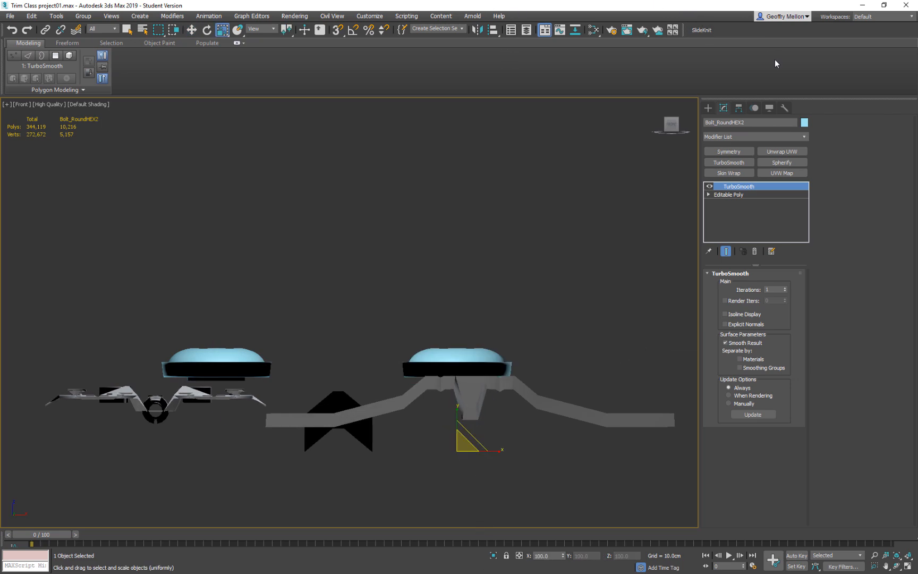
right_click(585, 196)
mouse_move(629, 292)
left_click(699, 300)
key("ctrl+z")
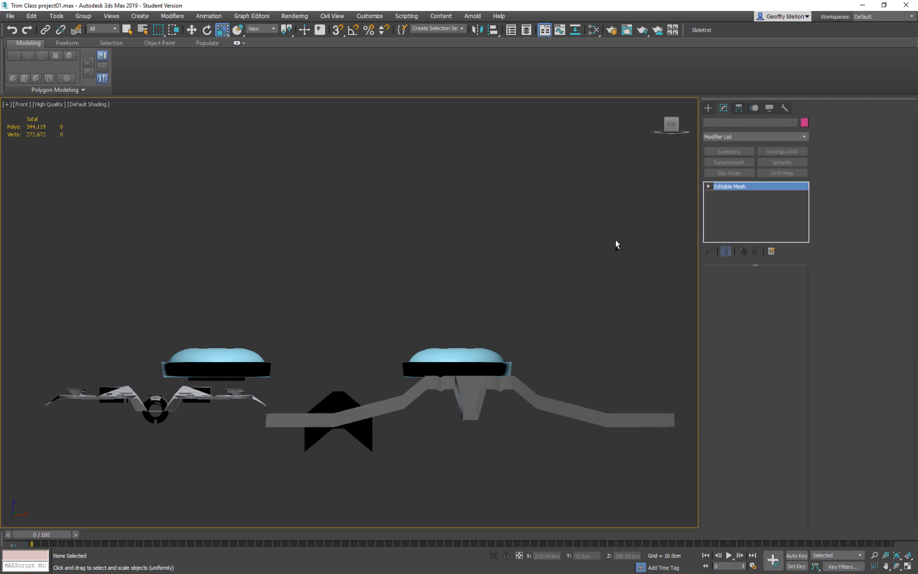
Convert the original bolt above Trim2 to an Editable Poly, collapsing its TurboSmooth modifier.
right_click(591, 244)
mouse_move(632, 340)
left_click(702, 349)
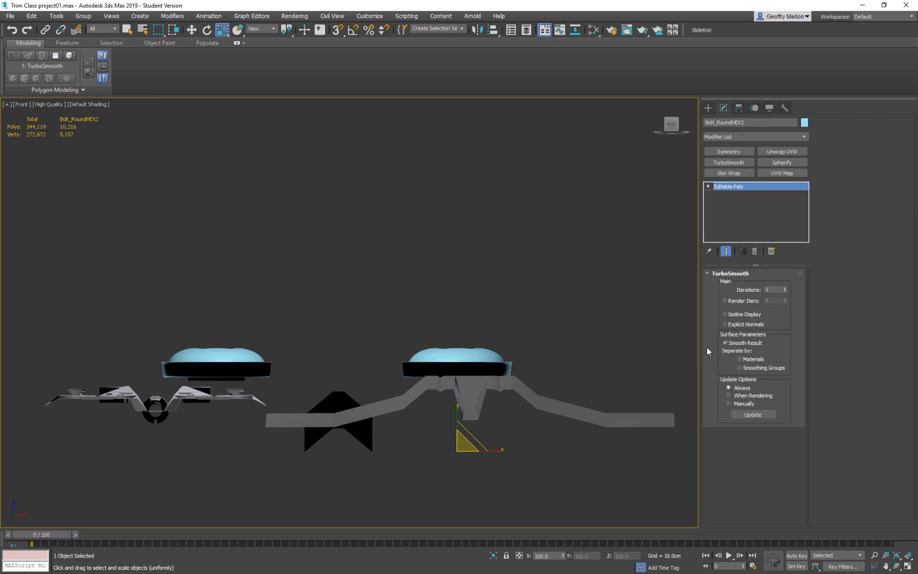
Centre the pivot of the bolt above Trim2 on the object, and leave pivot editing.
left_click(738, 108)
left_click(765, 175)
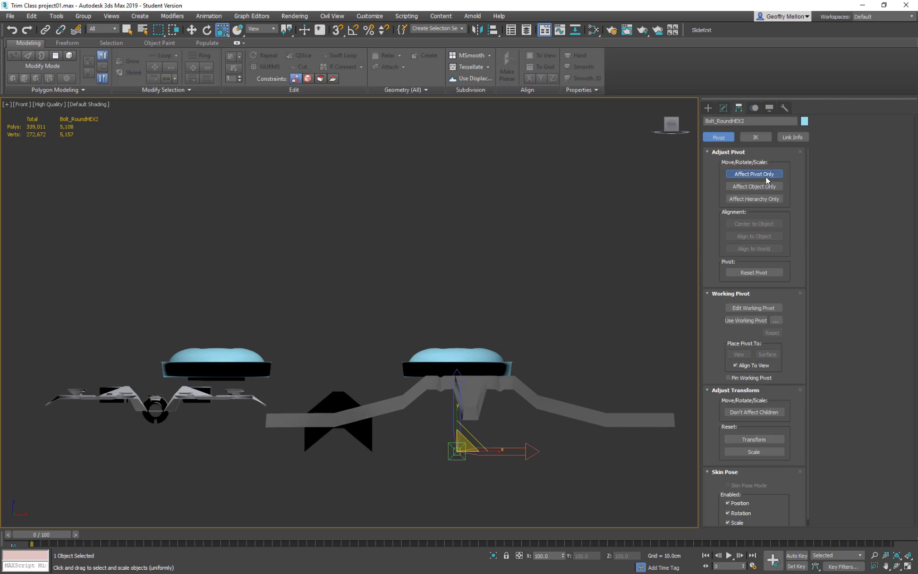
left_click(768, 224)
middle_click_drag(546, 221, 577, 174)
middle_click_drag(577, 174, 587, 319, "alt")
left_click(752, 177)
left_click(752, 175)
Scale the bolt above Trim2 down uniformly to about 5.3 percent.
middle_click_drag(518, 289, 514, 310, "alt")
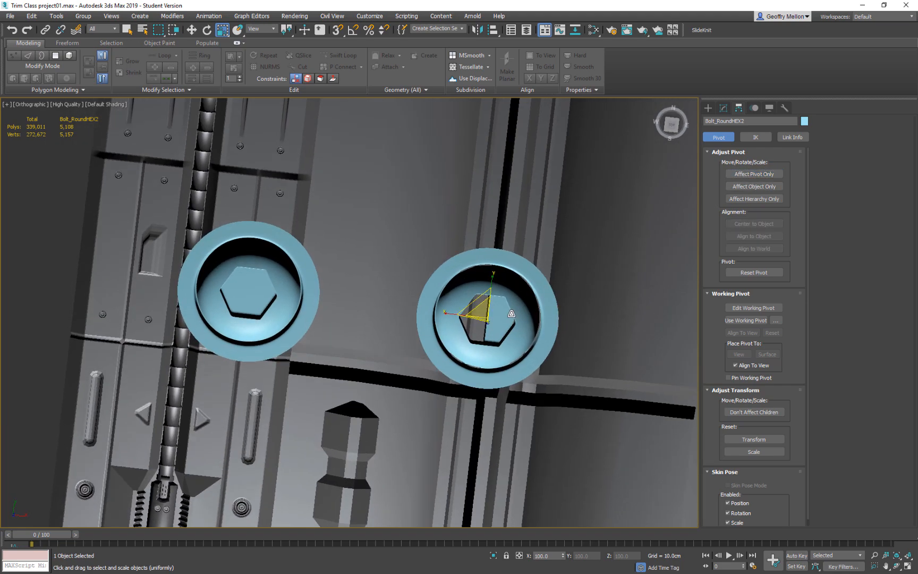
left_click_drag(484, 308, 536, 514)
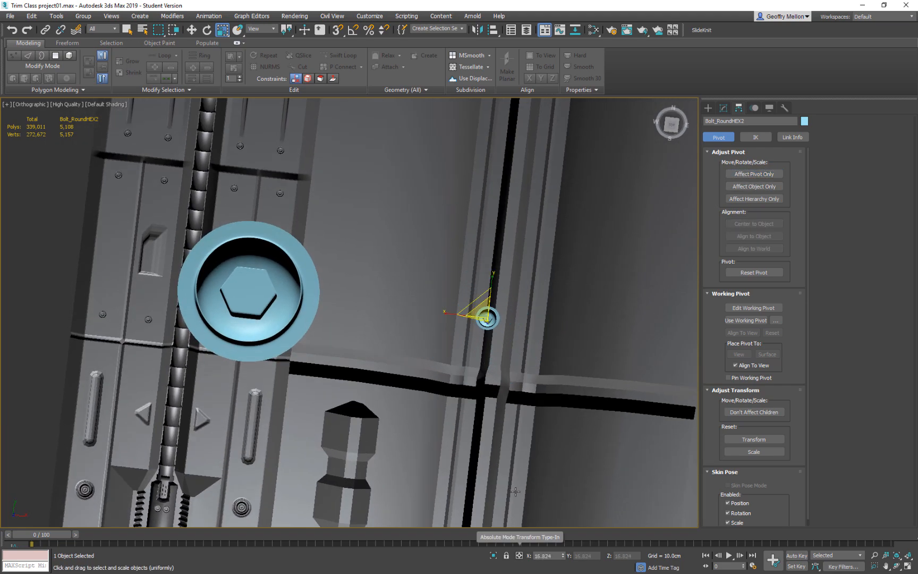
left_click_drag(484, 313, 554, 418)
middle_click_drag(549, 379, 376, 310, "alt")
scroll(455, 306, "up", 4)
scroll(430, 311, "down", 6)
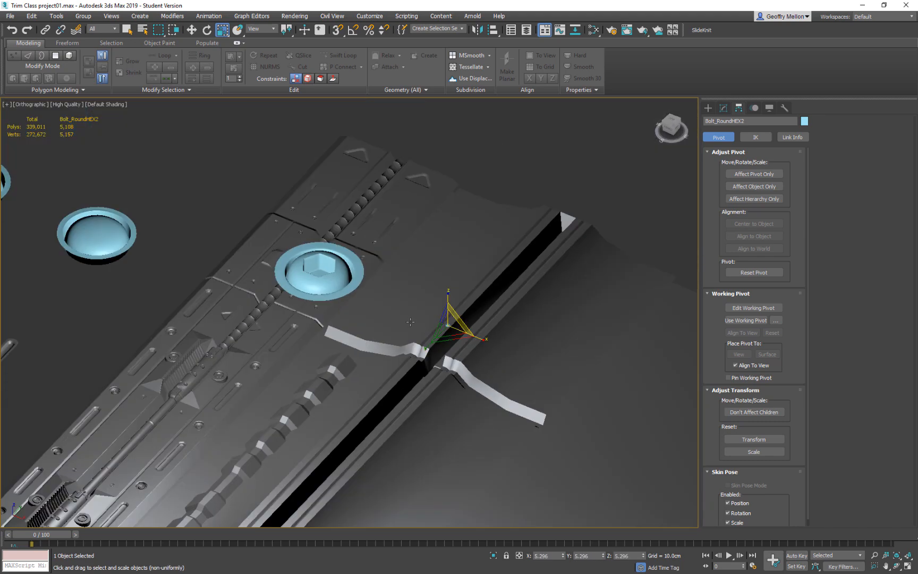
Move the full-size bolt copy off the first trim to beside the other spare round bolts.
scroll(375, 310, "down", 5)
left_click(367, 301)
key("w")
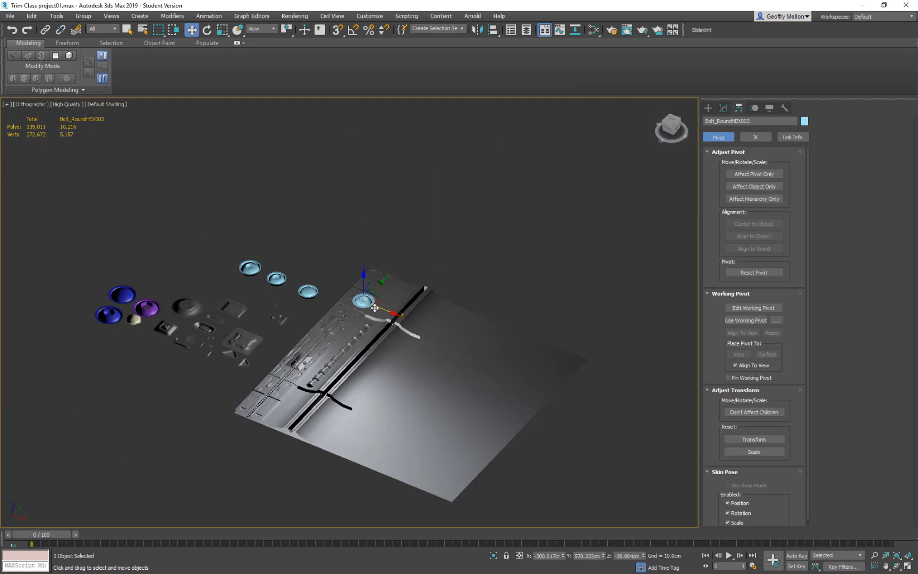
left_click_drag(372, 303, 275, 256)
In the top view, move the shrunken bolt onto the raised strip left of Trim2's groove, just below the upper cross band.
scroll(395, 316, "up", 10)
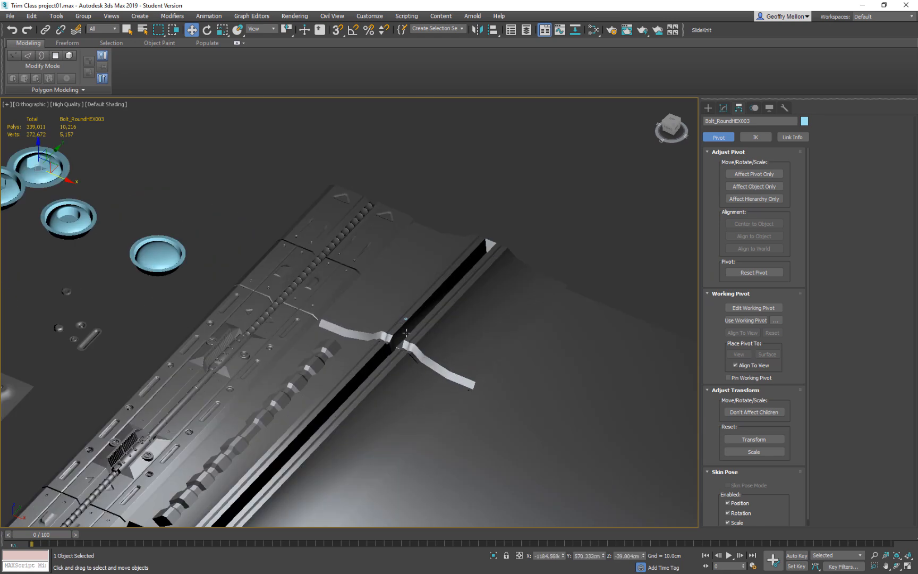
left_click(403, 277)
key("t")
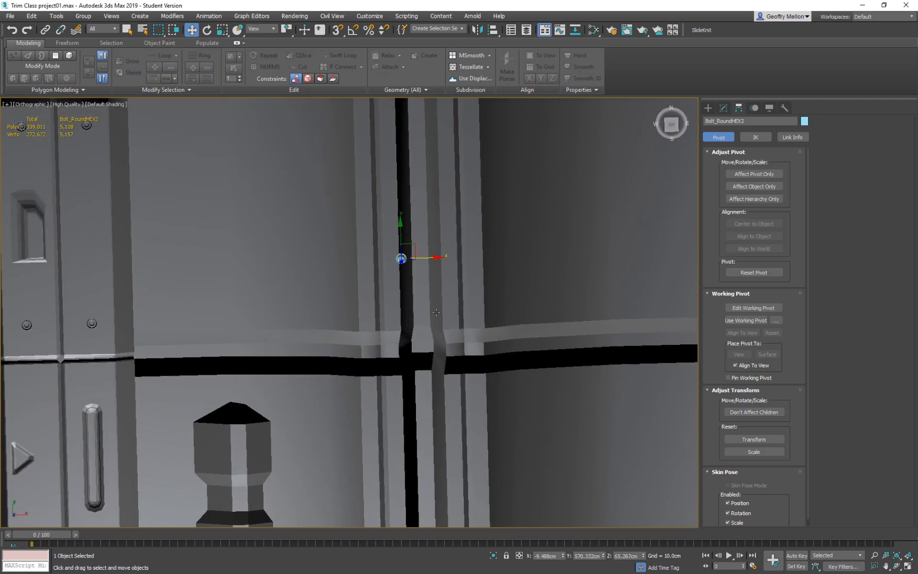
scroll(416, 379, "up", 10)
scroll(394, 362, "down", 12)
middle_click_drag(442, 329, 449, 229)
mouse_move(436, 317)
middle_mouse_down()
mouse_move(420, 286)
mouse_move(424, 262)
mouse_move(437, 316)
middle_mouse_up()
scroll(431, 314, "down", 5)
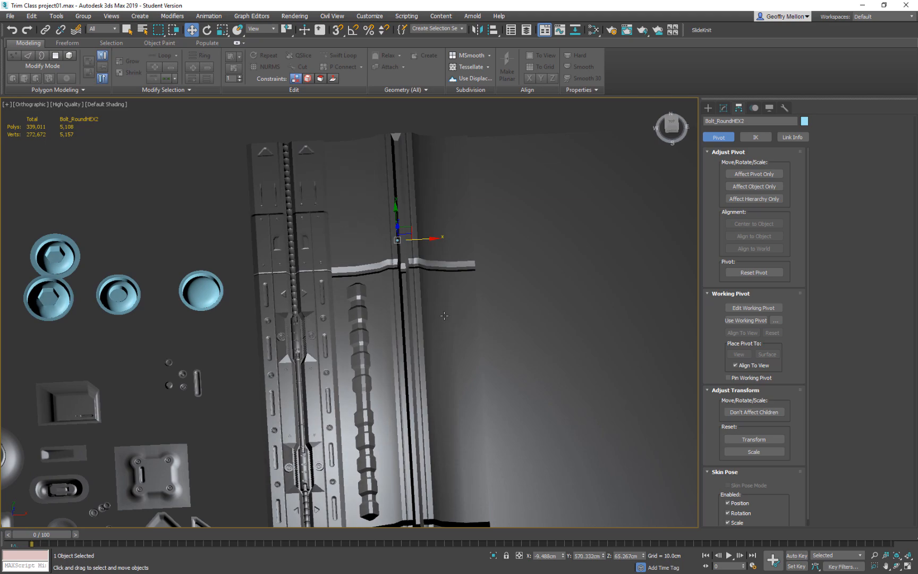
key("z")
key("t")
key("z")
scroll(404, 313, "down", 15)
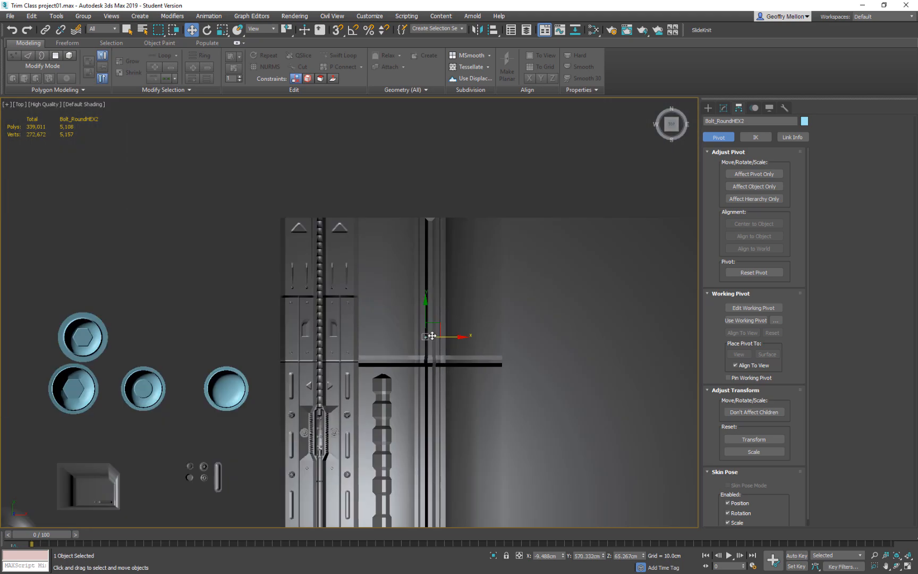
scroll(428, 338, "up", 6)
scroll(429, 343, "down", 4)
middle_click_drag(440, 467, 448, 337)
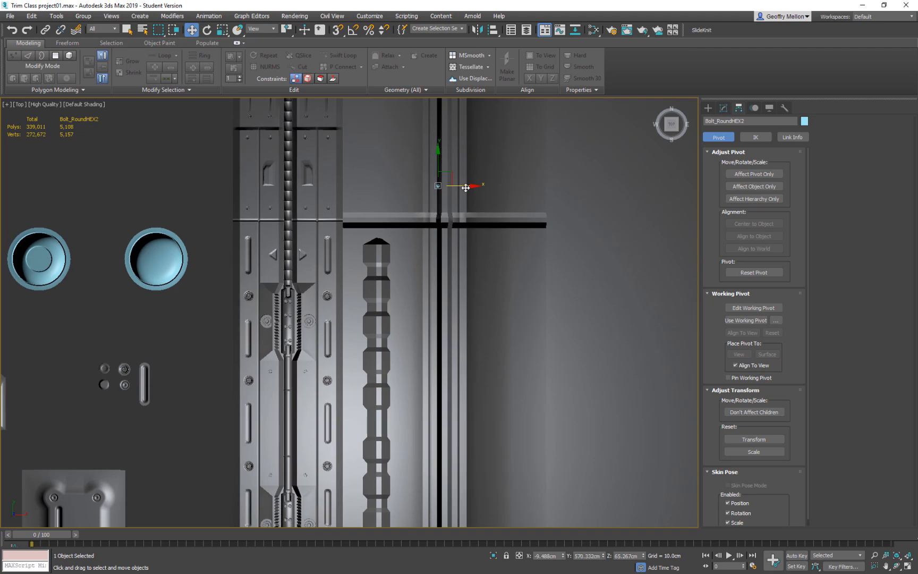
left_click_drag(446, 169, 437, 209)
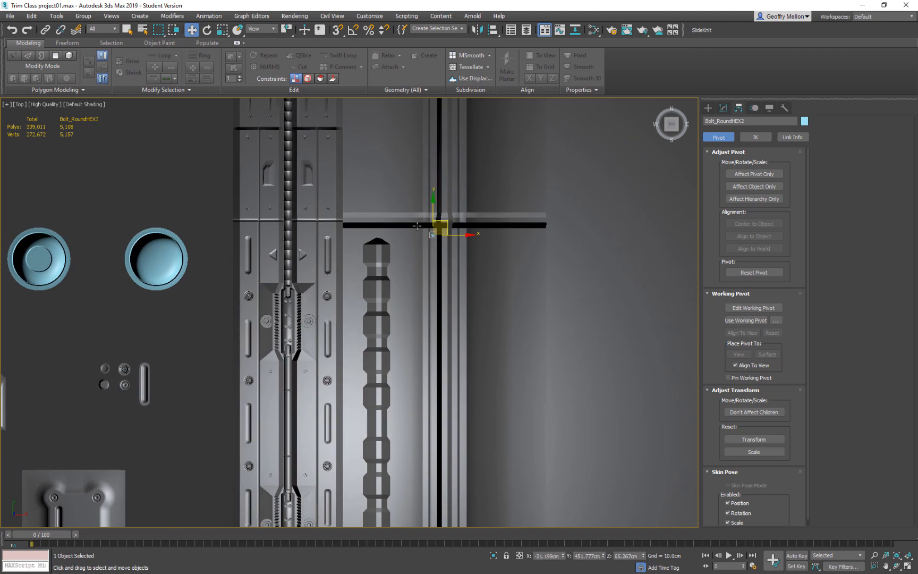
Lower the small bolt along Z to about 52.7 cm, onto the surface of the raised strip.
scroll(441, 220, "up", 6)
middle_click_drag(502, 292, 487, 260, "alt")
left_click_drag(479, 264, 472, 306)
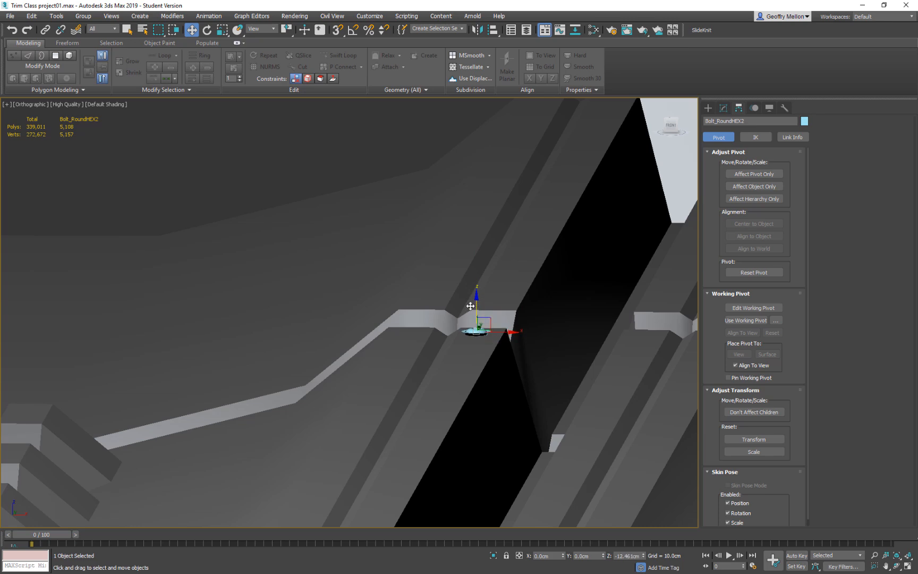
key("t")
scroll(459, 308, "down", 5)
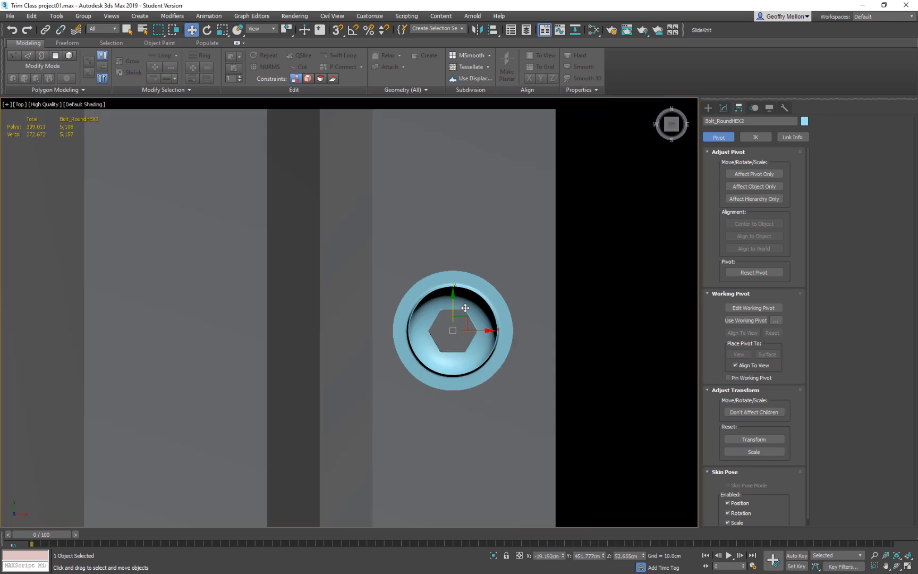
scroll(518, 328, "down", 5)
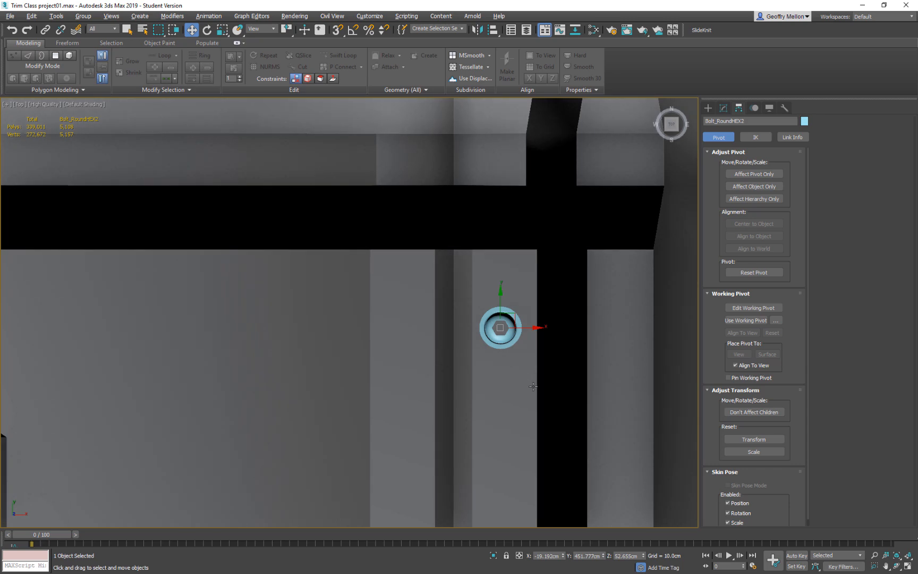
Fine-tune the small bolt's position along the strip and its height so that its rim is seated in the surface.
middle_click_drag(527, 379, 516, 299, "alt")
left_click_drag(500, 307, 496, 301)
middle_click_drag(509, 311, 553, 291, "alt")
scroll(499, 318, "up", 6)
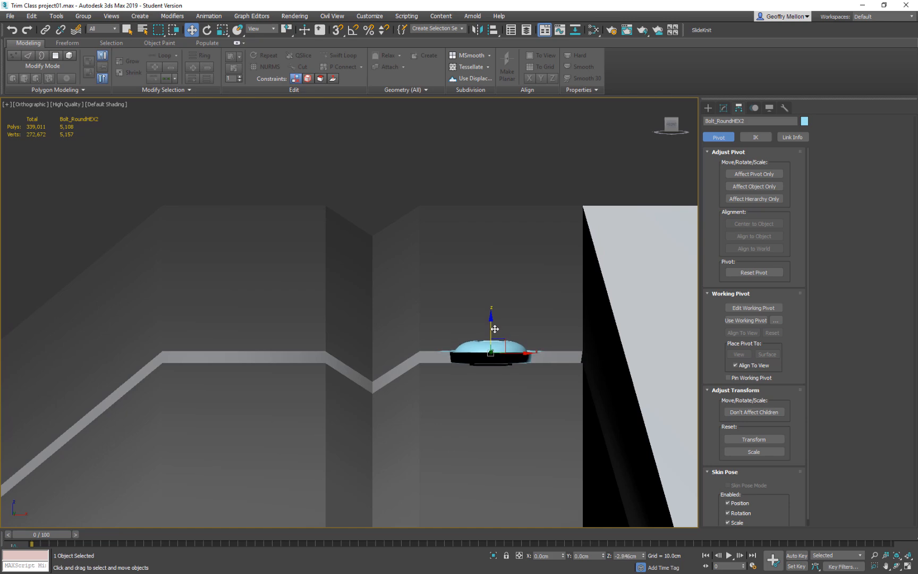
left_click_drag(494, 330, 494, 329)
middle_click_drag(500, 330, 485, 301, "alt")
scroll(534, 377, "down", 4)
scroll(510, 334, "down", 3)
middle_click_drag(520, 345, 498, 350)
In the top view, shift the small bolt along X to about -18.4 cm to centre it on the strip.
key("t")
scroll(420, 359, "down", 3)
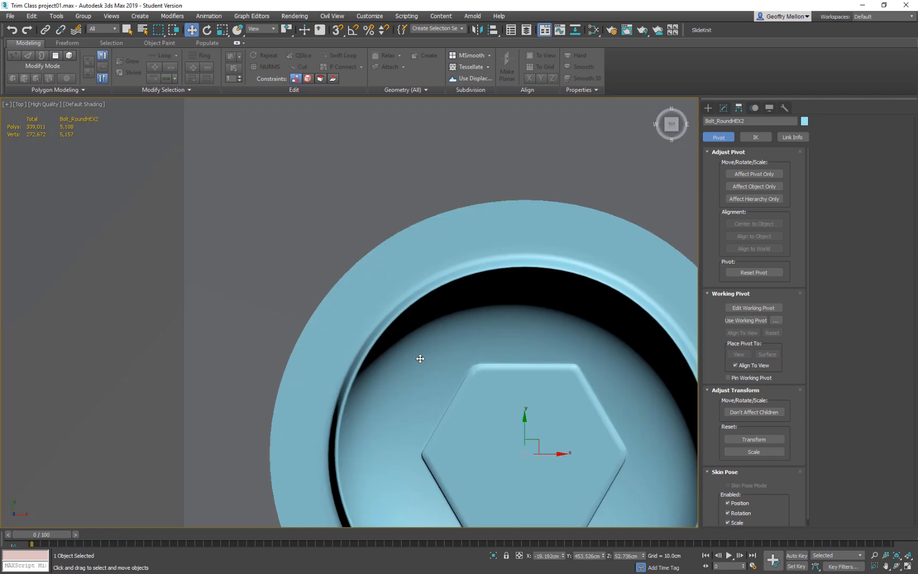
middle_click_drag(420, 359, 372, 303)
scroll(467, 312, "down", 9)
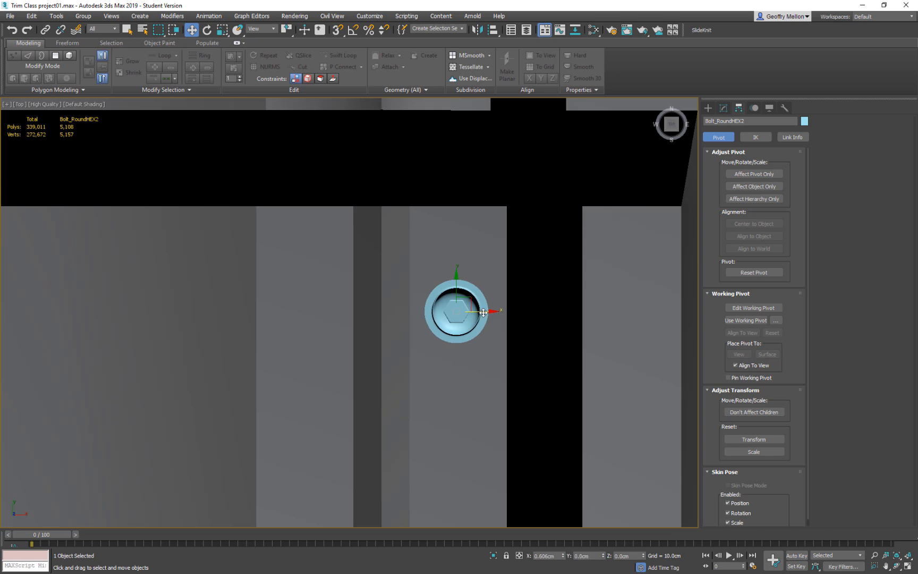
Try to clone the small bolt down the strip as ten copies about 87 cm apart, and undo the cloning.
scroll(476, 313, "down", 7)
middle_click_drag(510, 335, 489, 267)
scroll(490, 267, "down", 4)
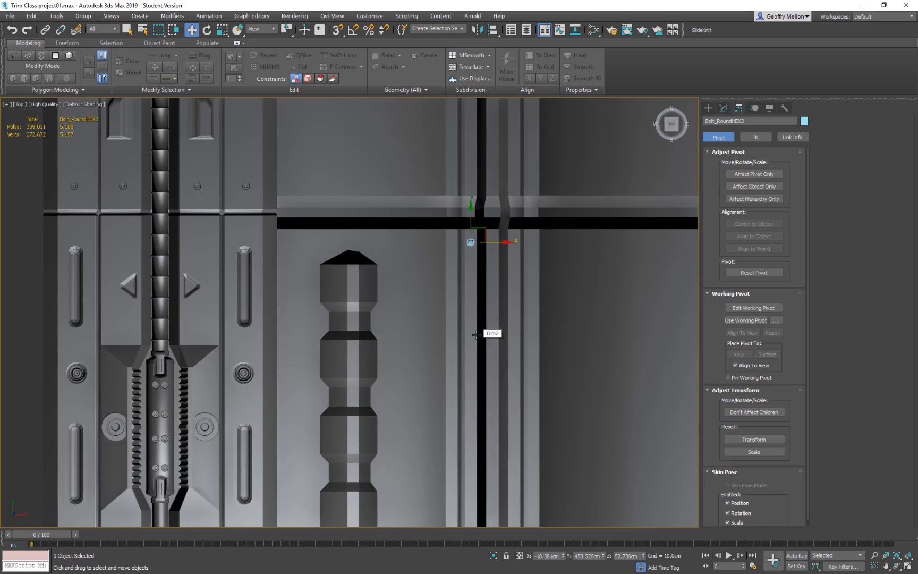
scroll(499, 290, "down", 6)
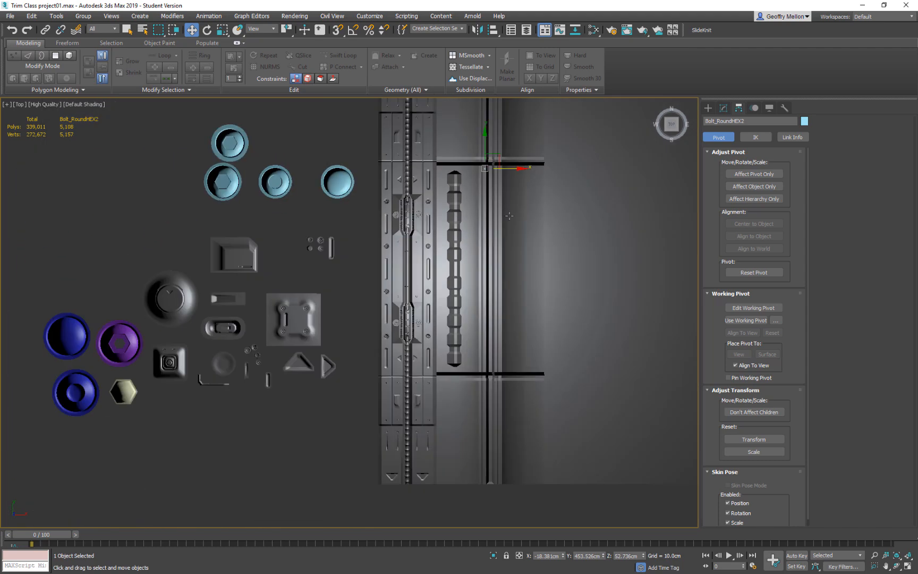
scroll(506, 269, "up", 5)
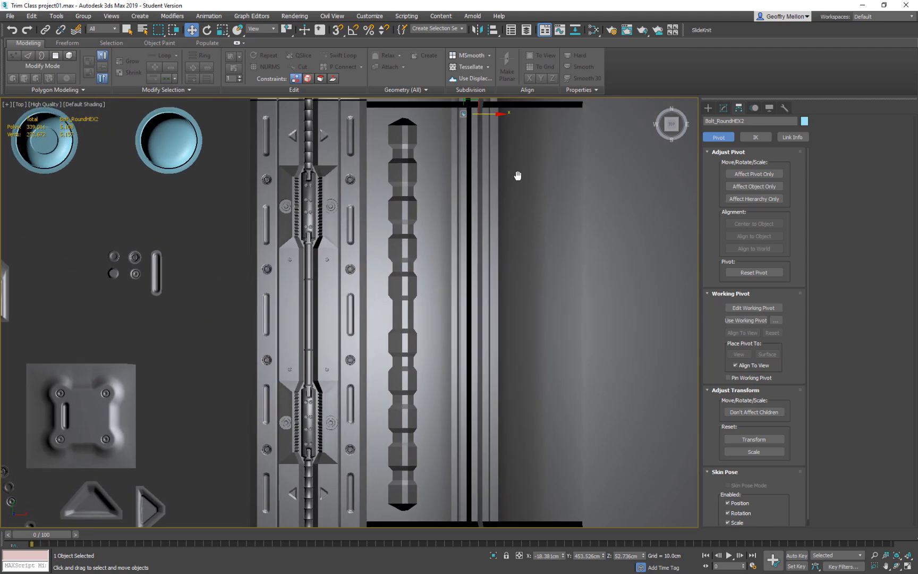
scroll(503, 147, "down", 2)
left_click_drag(475, 104, 472, 130, "shift")
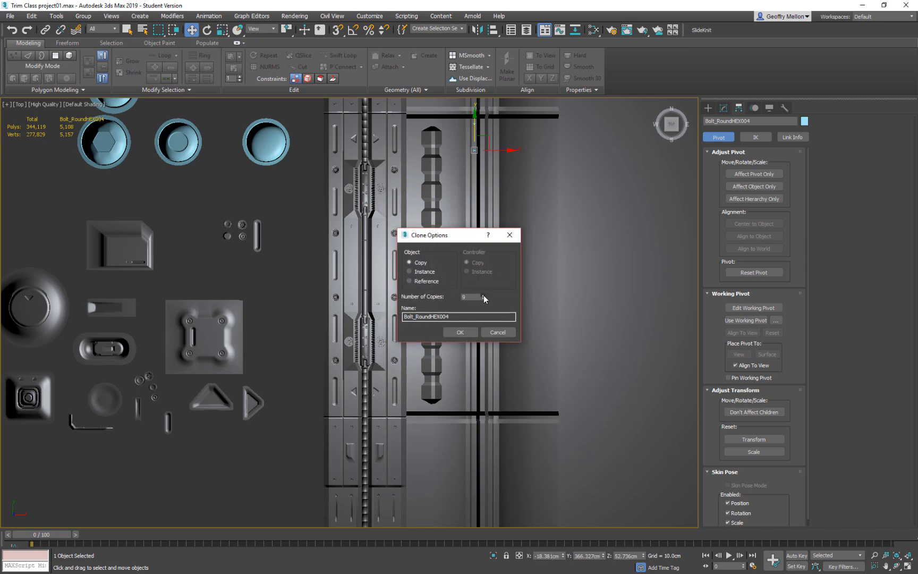
left_click(460, 332)
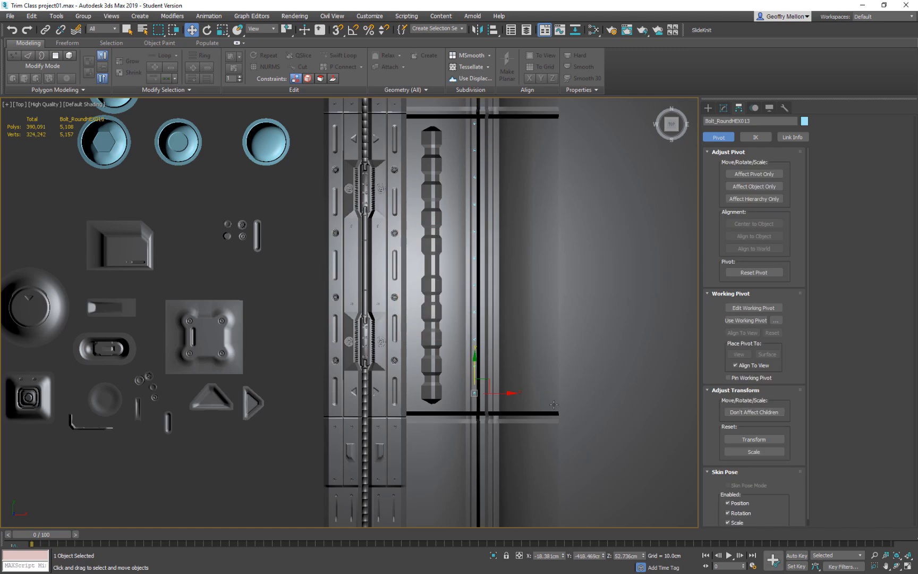
key("ctrl+z")
right_click(496, 265)
left_click(367, 255)
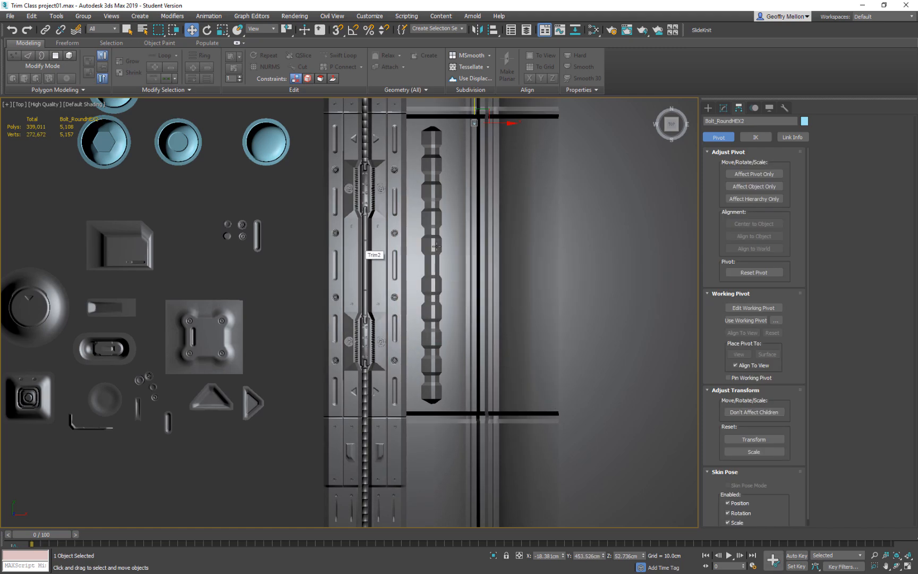
Try to clone the small bolt down the strip at a spacing of about 75 cm, and undo it.
middle_click_drag(495, 203, 492, 277)
left_click_drag(471, 170, 471, 193, "shift")
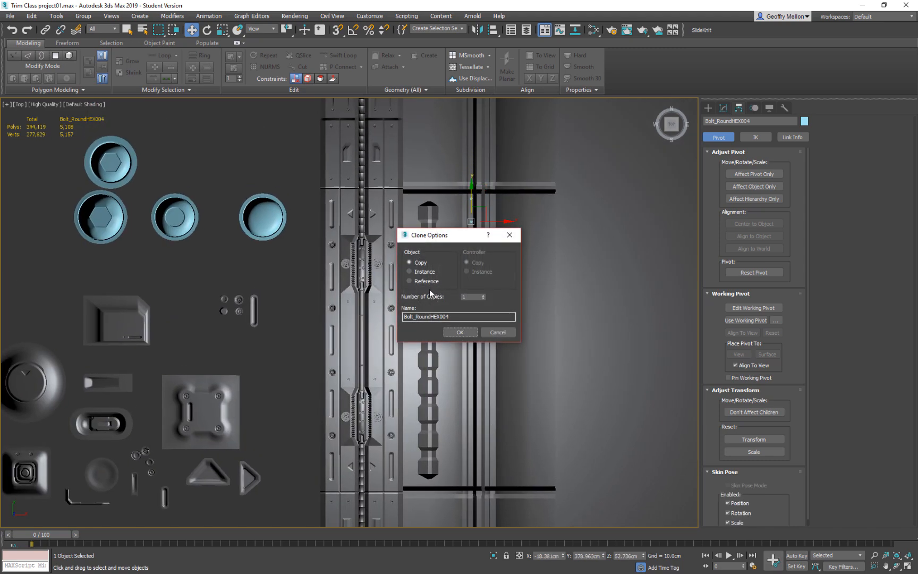
double_click(472, 297)
left_click(460, 332)
key("ctrl+z")
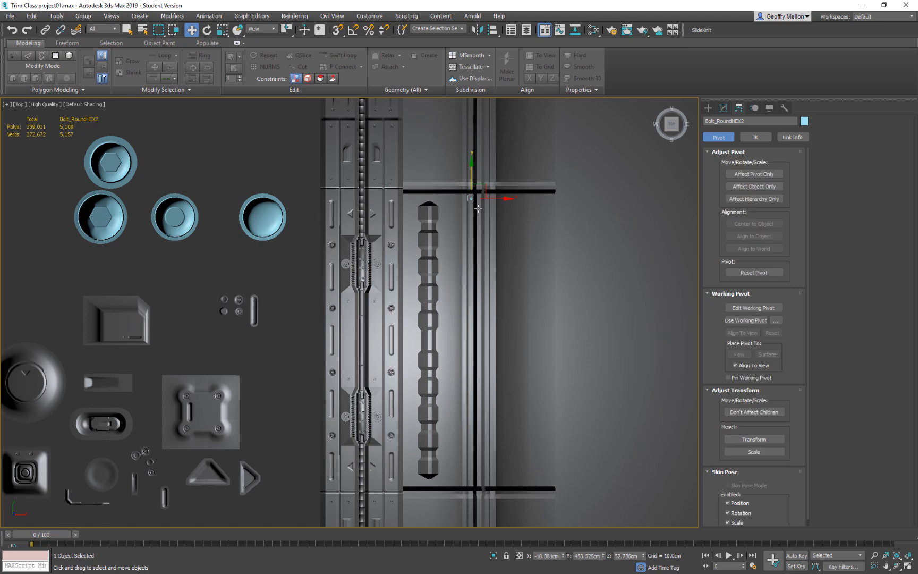
Nudge the small bolt down the strip to about Y 447 cm, and display edged faces.
scroll(461, 219, "up", 3)
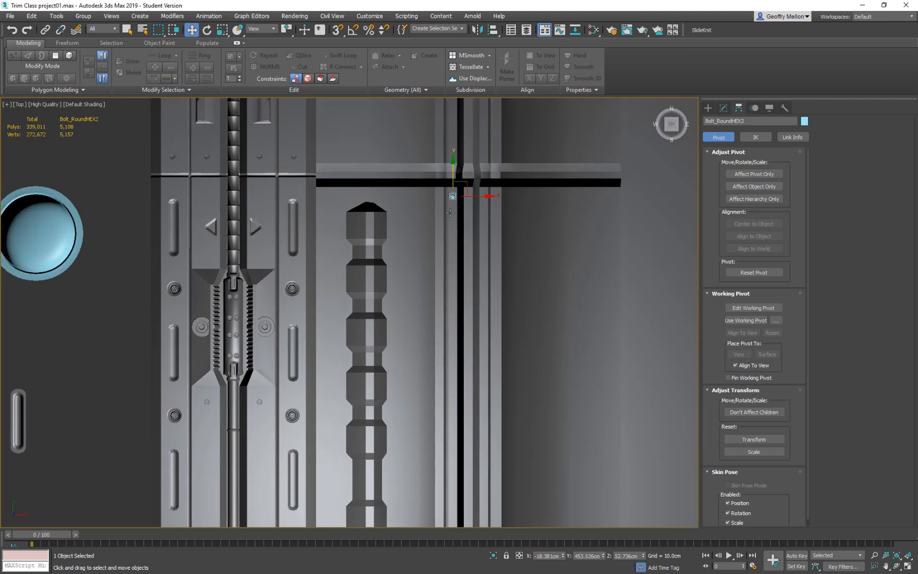
left_click_drag(453, 174, 455, 179)
key("F4")
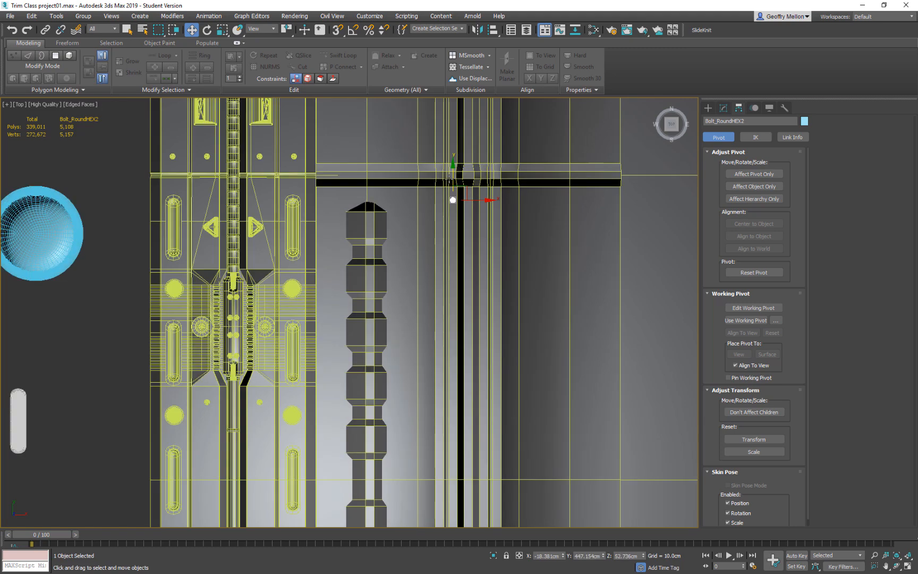
Try another row of bolt copies about 87 cm apart using the edged faces as a guide, and undo it.
left_click_drag(451, 178, 446, 230, "shift")
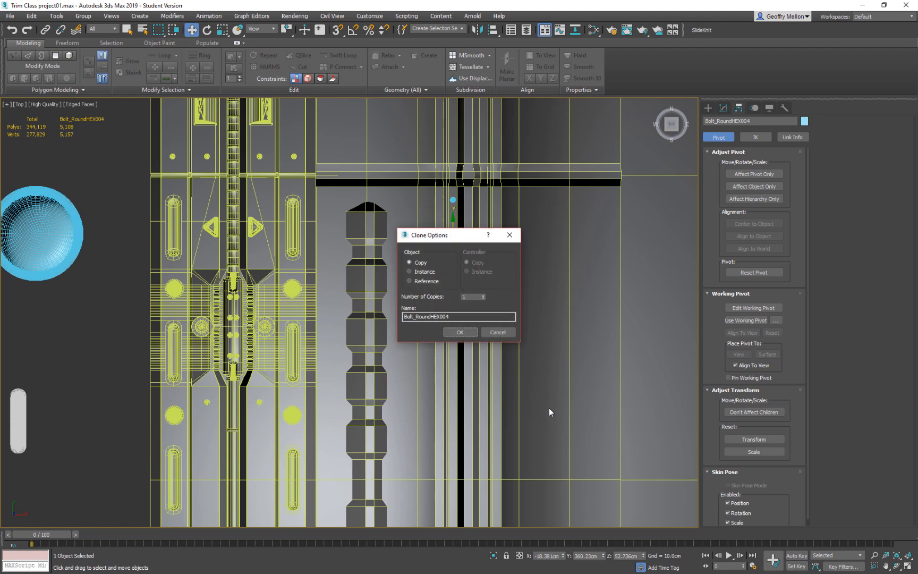
left_click_drag(479, 297, 413, 288)
left_click(460, 332)
scroll(508, 364, "down", 4)
mouse_move(507, 364)
middle_mouse_down()
mouse_move(499, 323)
mouse_move(494, 376)
middle_mouse_up()
key("ctrl+z")
Clone the small bolt down the strip as eight copies spaced about 76 cm apart.
middle_click_drag(476, 186, 448, 273)
scroll(450, 271, "up", 4)
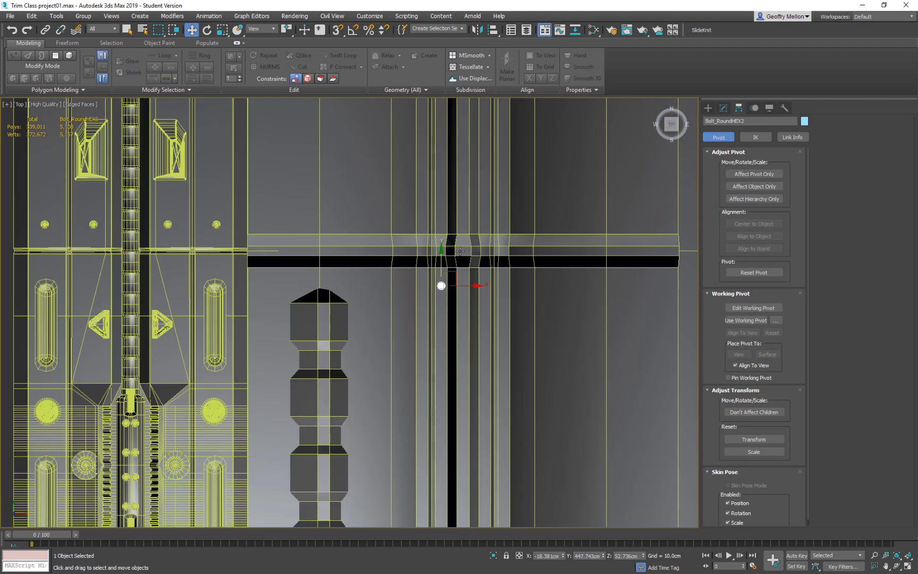
mouse_move(441, 261)
left_mouse_down("shift")
mouse_move(434, 326)
mouse_move(461, 336)
left_mouse_up("shift")
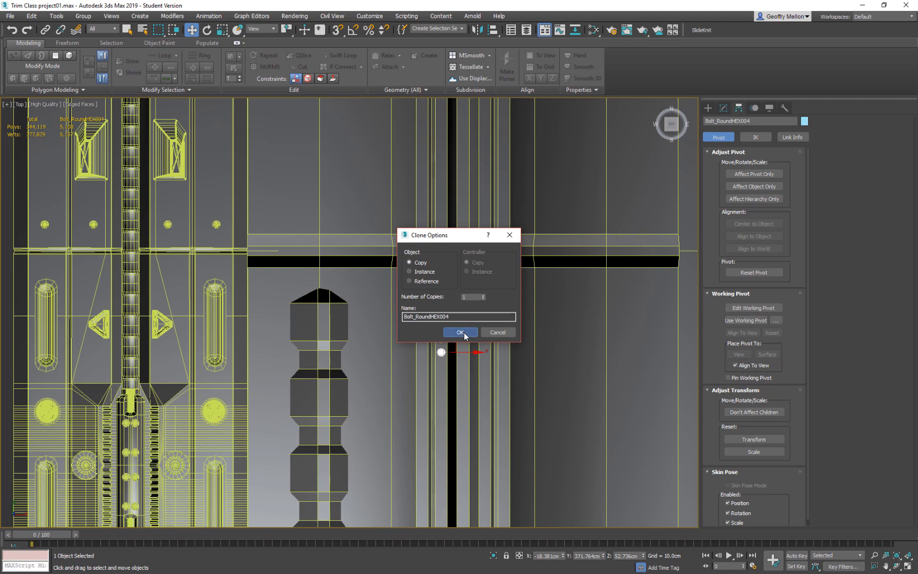
double_click(468, 296)
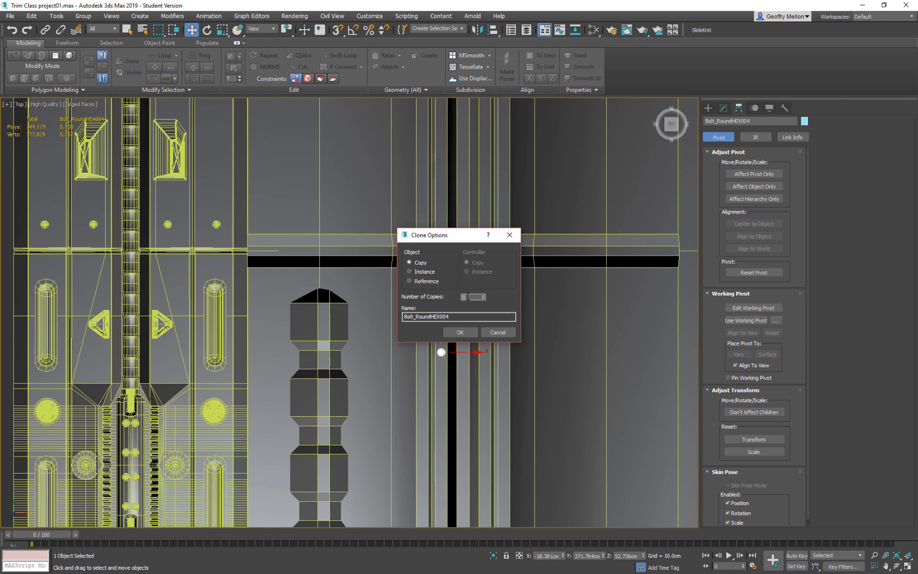
left_click(470, 335)
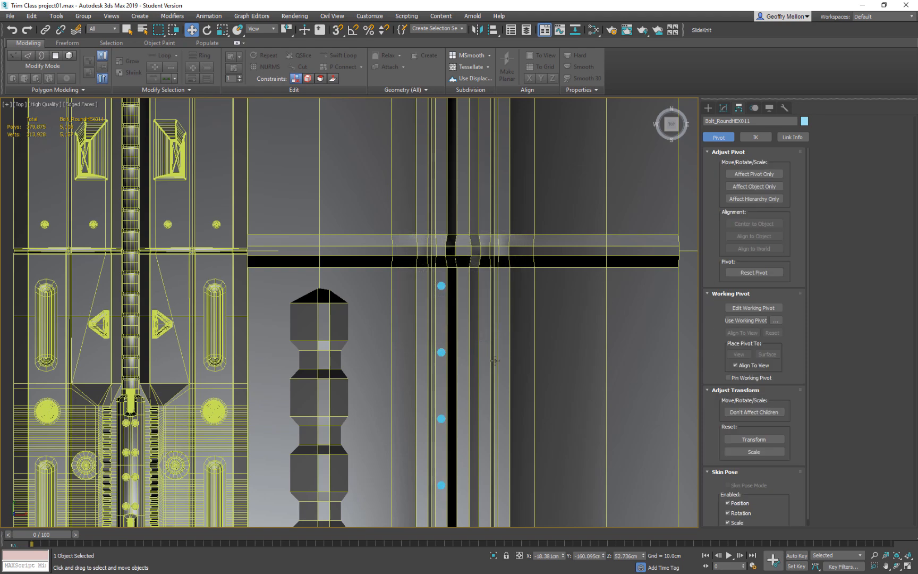
scroll(495, 373, "down", 5)
middle_click_drag(522, 473, 508, 278)
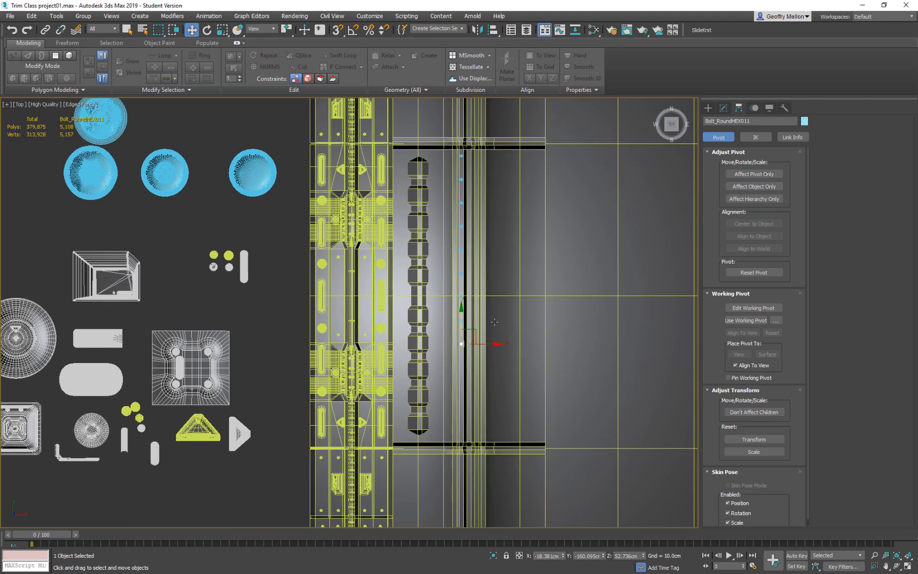
scroll(484, 333, "up", 5)
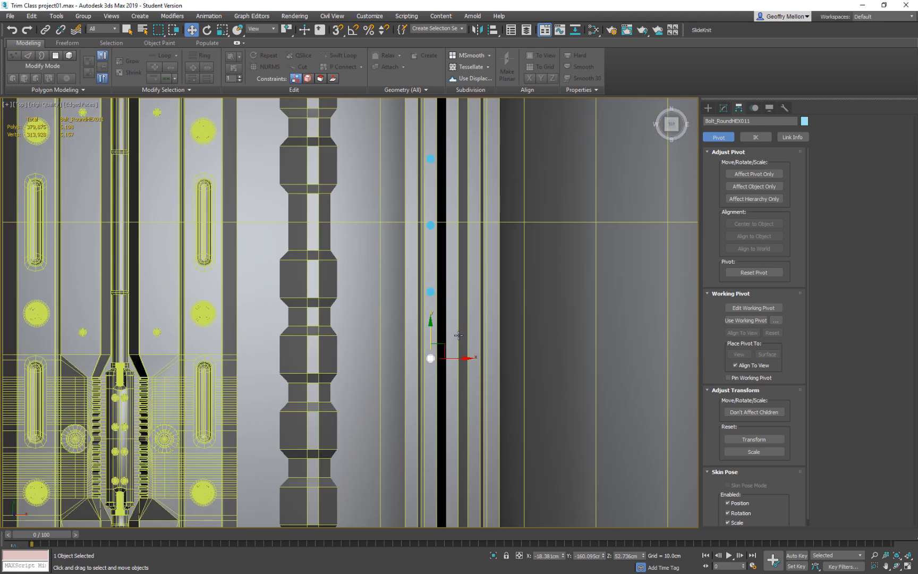
Undo the eight bolt copies and move the small bolt down the strip to about Y 404 cm.
scroll(444, 410, "down", 5)
middle_click_drag(445, 331, 446, 319)
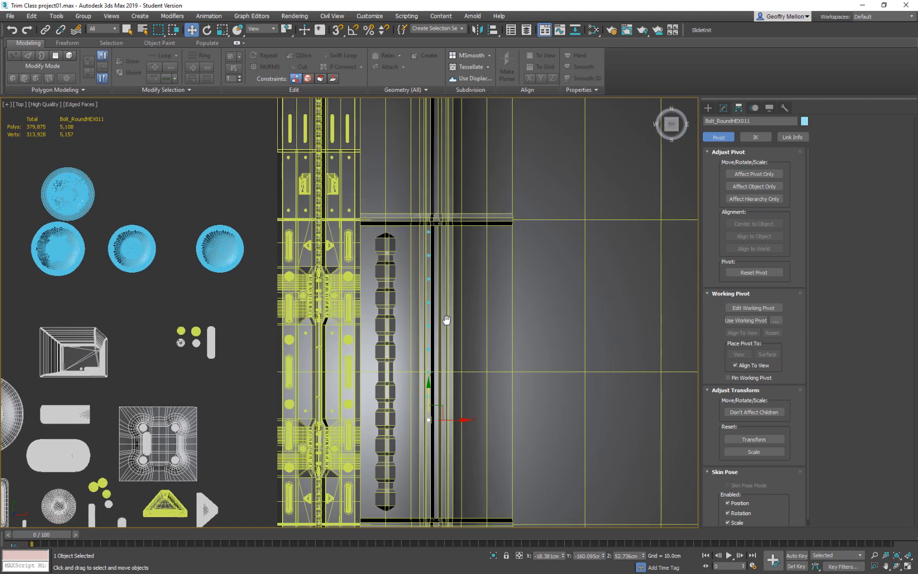
key("ctrl+z")
left_click_drag(428, 214, 428, 219)
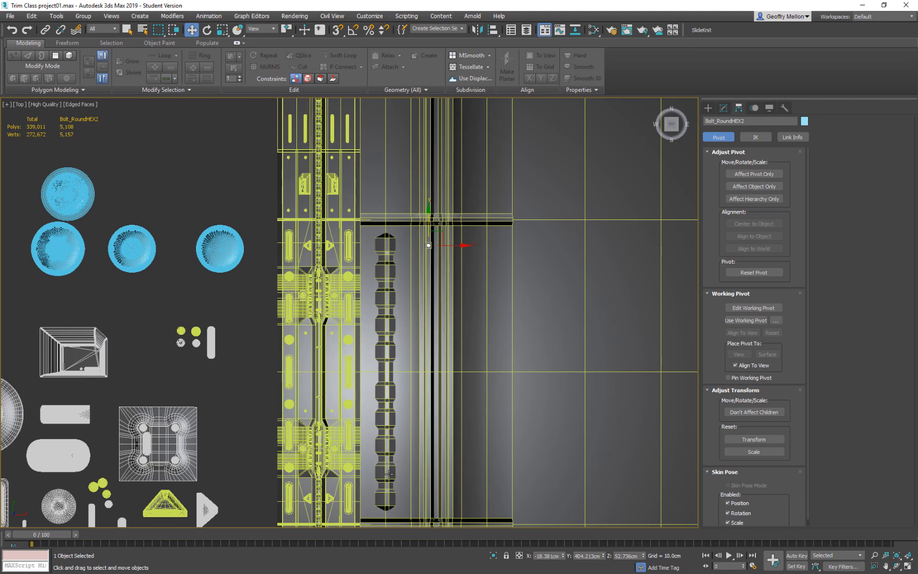
Try to clone the small bolt down the strip as ten copies spaced about 78 cm apart.
scroll(472, 329, "up", 2)
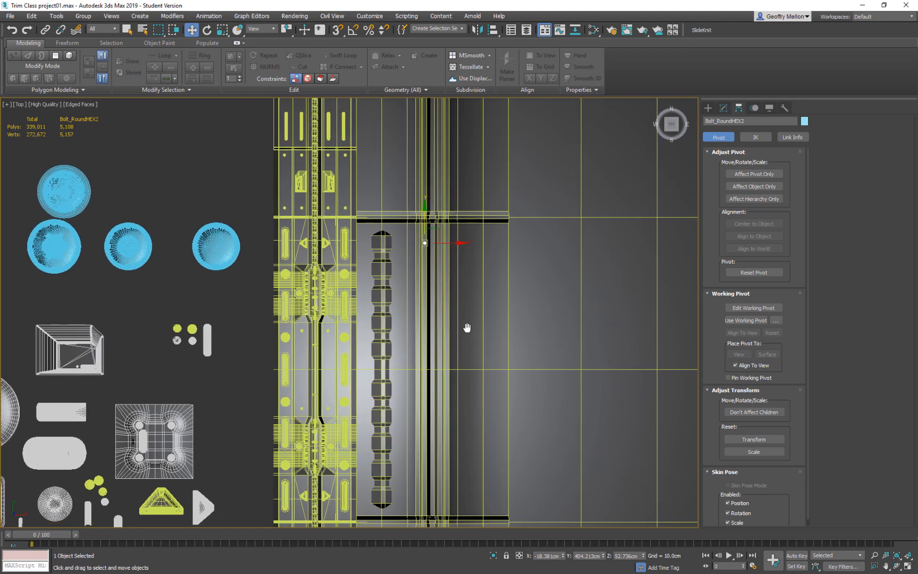
scroll(418, 250, "up", 2)
scroll(418, 250, "up", 2)
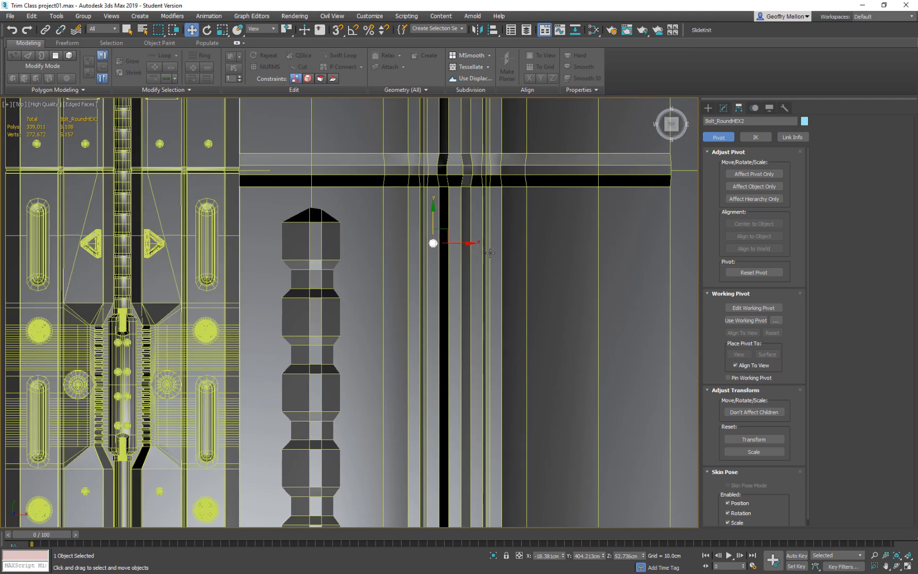
left_click_drag(433, 221, 427, 289, "shift")
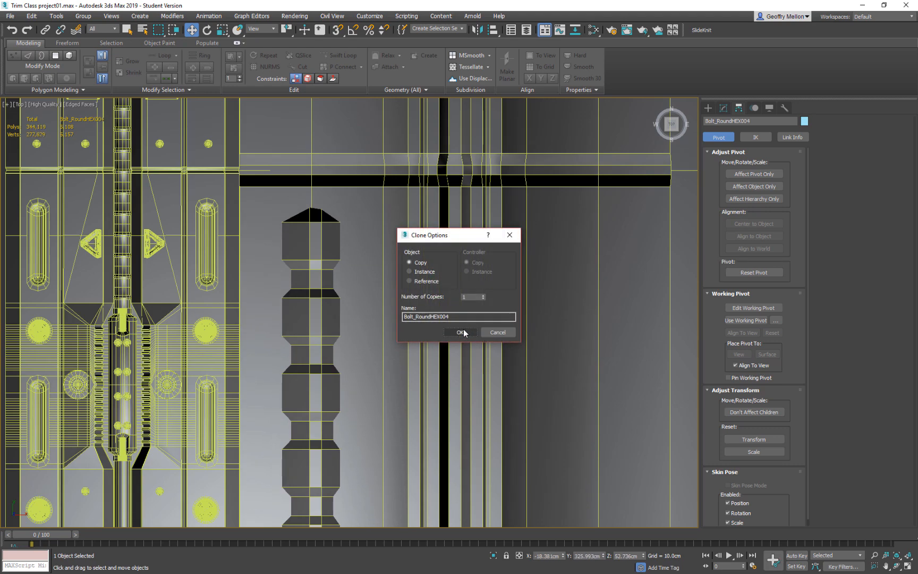
double_click(470, 297)
left_click(450, 334)
scroll(493, 379, "down", 5)
middle_click_drag(473, 445, 476, 275)
middle_click_drag(492, 364, 476, 287)
scroll(470, 357, "up", 4)
middle_click_drag(469, 326, 437, 456)
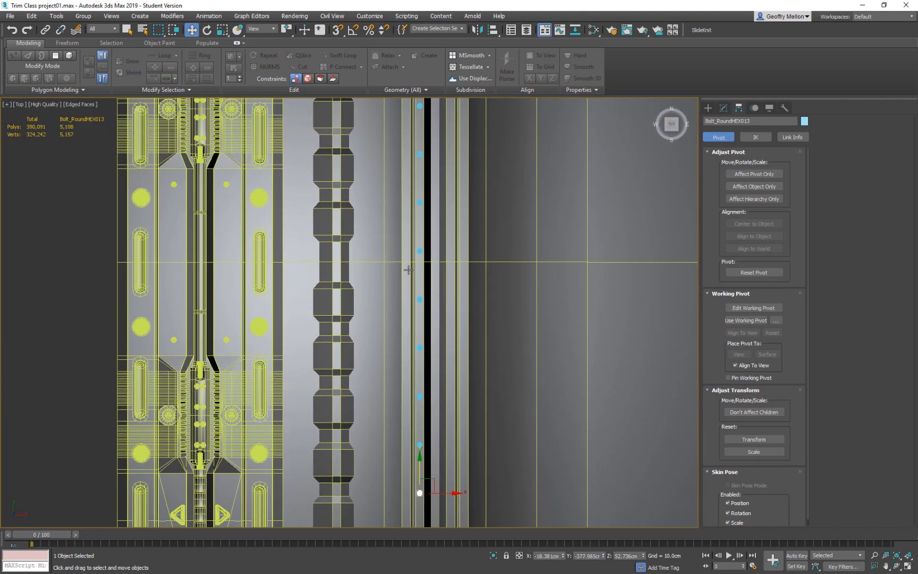
middle_click_drag(449, 234, 461, 446)
middle_click_drag(445, 302, 446, 223)
middle_click_drag(482, 349, 481, 259)
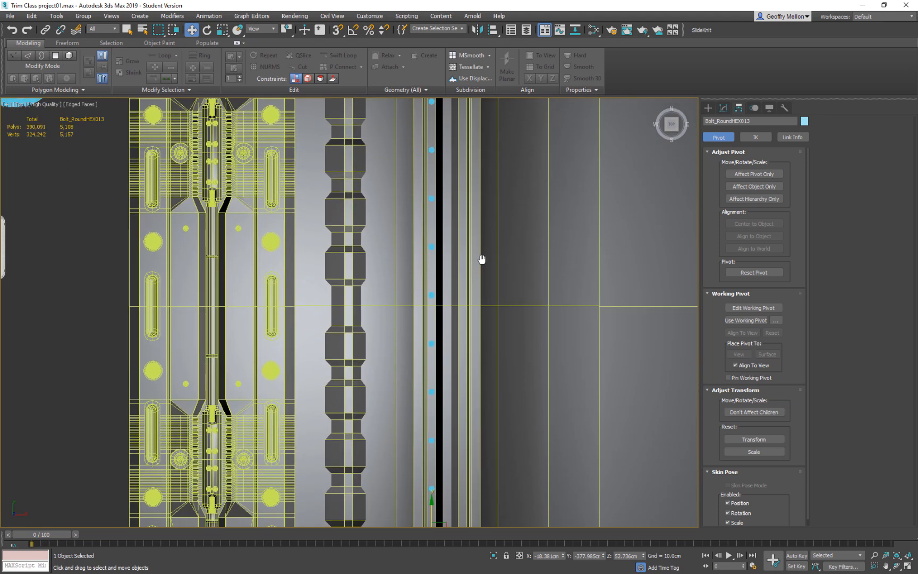
scroll(482, 258, "down", 1)
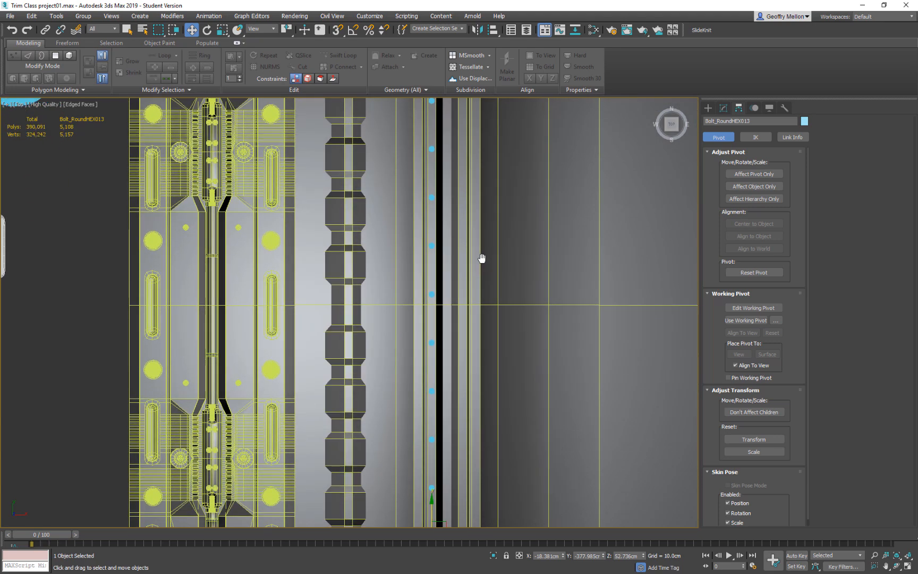
scroll(488, 313, "down", 4)
scroll(460, 297, "up", 3)
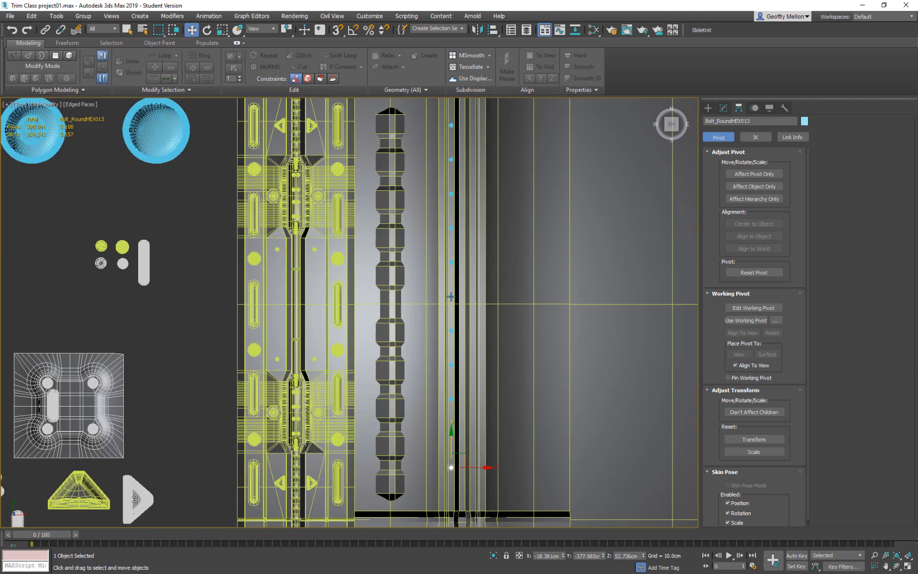
Try shifting the lower five bolts slightly down the strip, and undo it together with the row of ten copies.
left_click(450, 297, "ctrl")
left_click(451, 330, "ctrl")
left_click(451, 364, "ctrl")
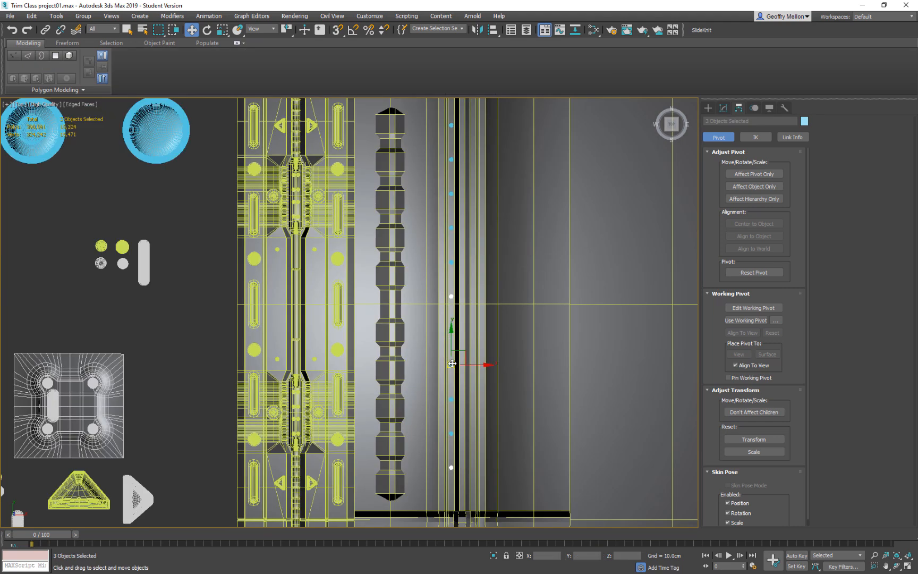
left_click(451, 399, "ctrl")
left_click(451, 433, "ctrl")
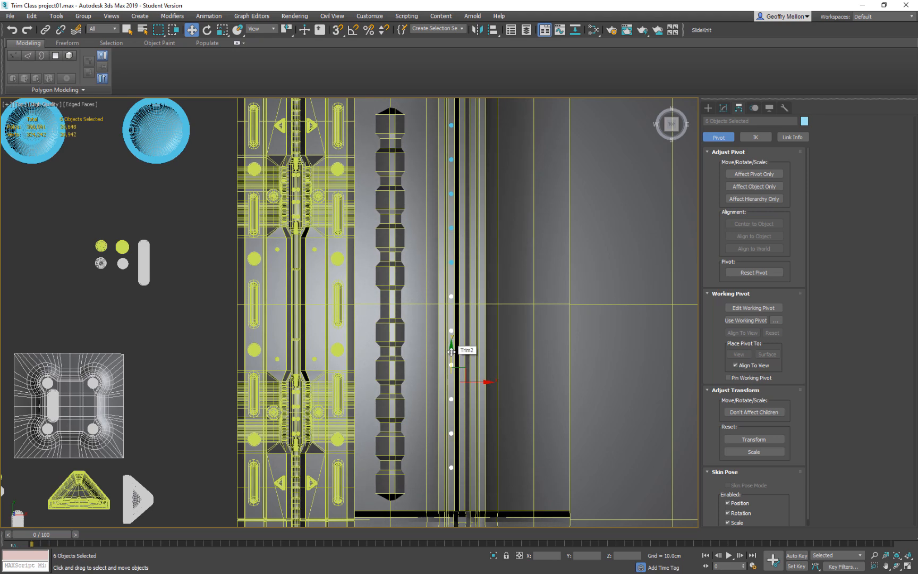
left_click(449, 296, "alt")
middle_click_drag(479, 295, 485, 313)
middle_click_drag(520, 404, 515, 327)
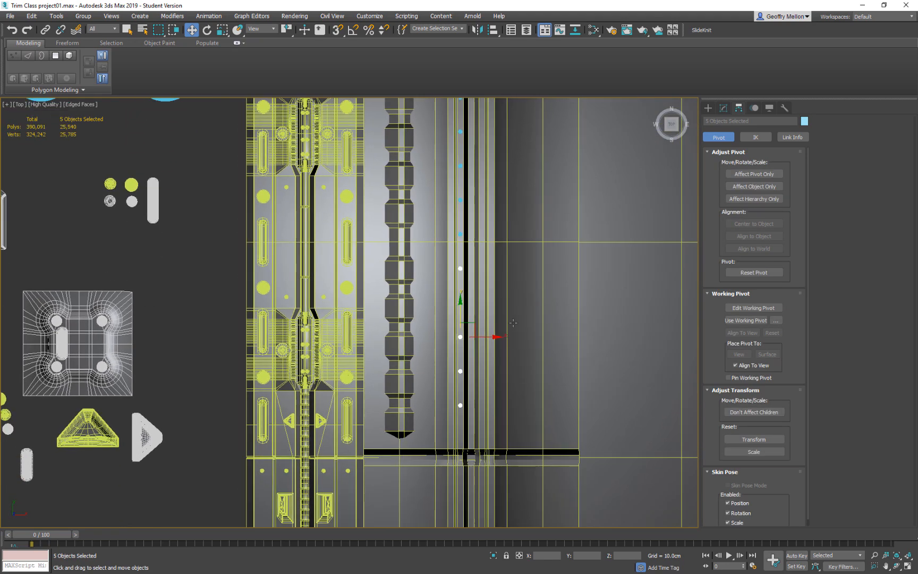
left_click_drag(460, 307, 461, 324)
key("ctrl+z")
key("ctrl+z")
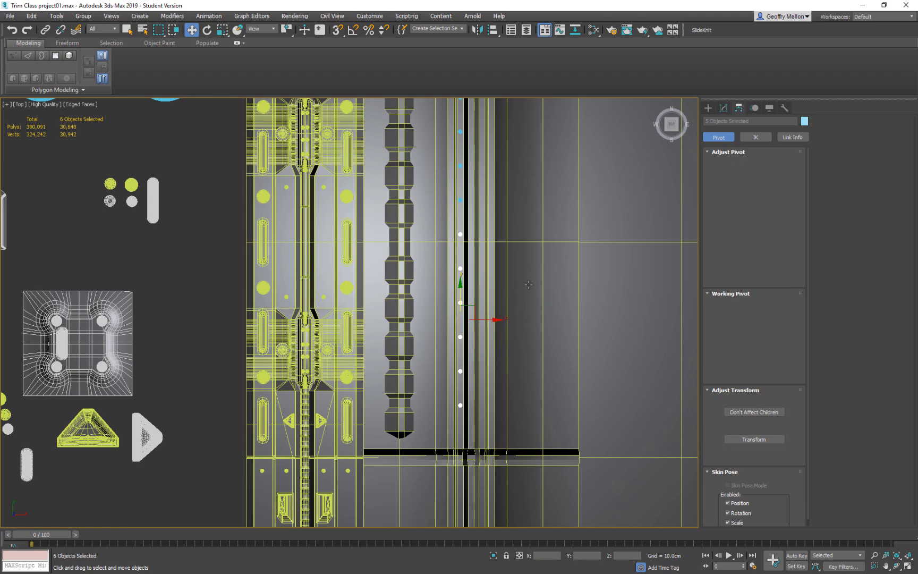
left_click(528, 240)
Clone the small bolt down the strip as nine copies spaced about 84 cm apart.
middle_click_drag(525, 294, 523, 439)
left_click_drag(452, 185, 454, 221, "shift")
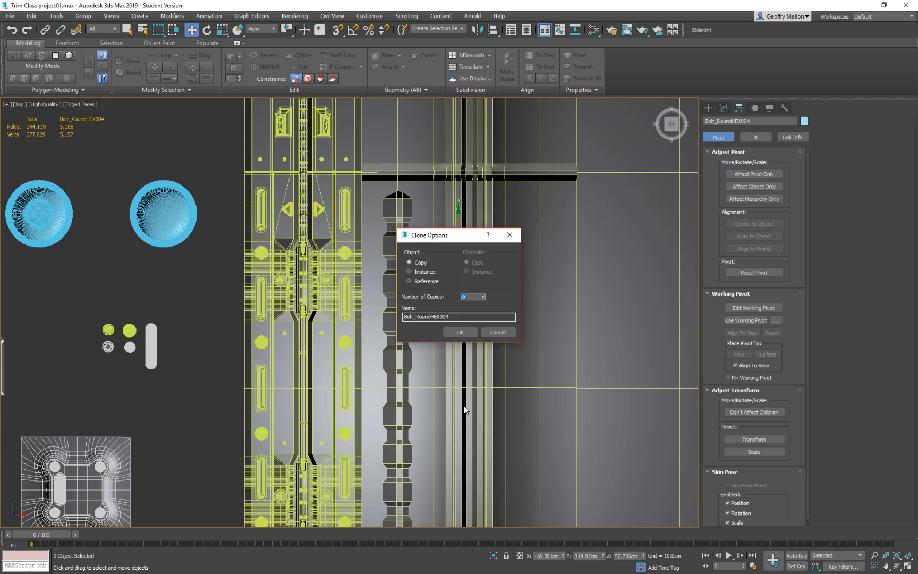
left_click(465, 331)
Move the lower five bolts of the row about 62 cm further down the strip.
middle_click_drag(506, 431, 519, 280)
left_click(466, 277, "ctrl")
left_click(466, 313, "ctrl")
left_click(466, 350, "ctrl")
left_click(466, 387, "ctrl")
left_click_drag(467, 324, 468, 352)
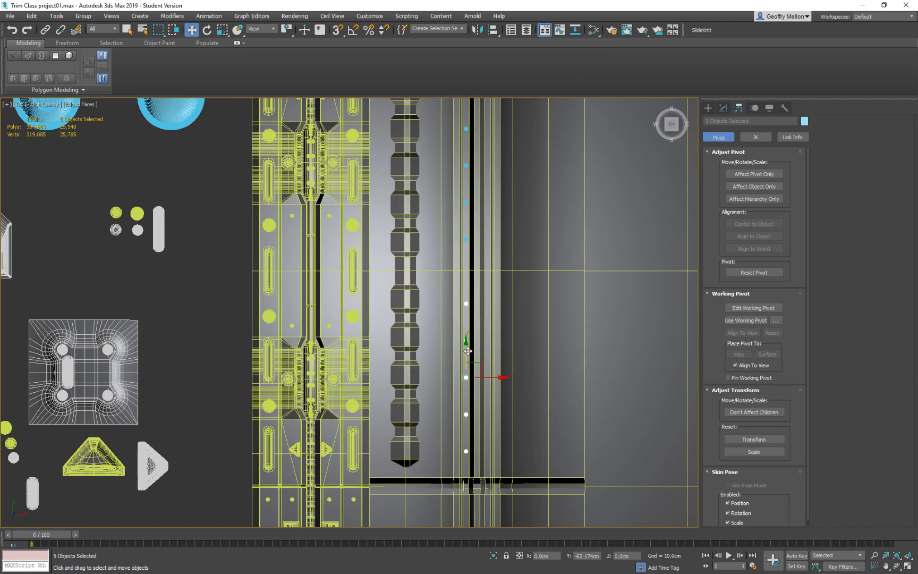
Hide the edged faces and examine the bolt row on Trim2 in plain shading from an angle.
mouse_move(581, 367)
middle_mouse_down("alt")
mouse_move(538, 358)
mouse_move(582, 346)
mouse_move(573, 368)
mouse_move(584, 363)
middle_mouse_up("alt")
scroll(582, 345, "down", 4)
middle_click_drag(585, 361, 503, 361)
scroll(431, 308, "up", 5)
scroll(494, 321, "down", 2)
scroll(490, 318, "down", 3)
middle_click_drag(506, 283, 515, 283, "alt")
middle_click_drag(454, 307, 497, 366, "alt")
left_click(506, 350)
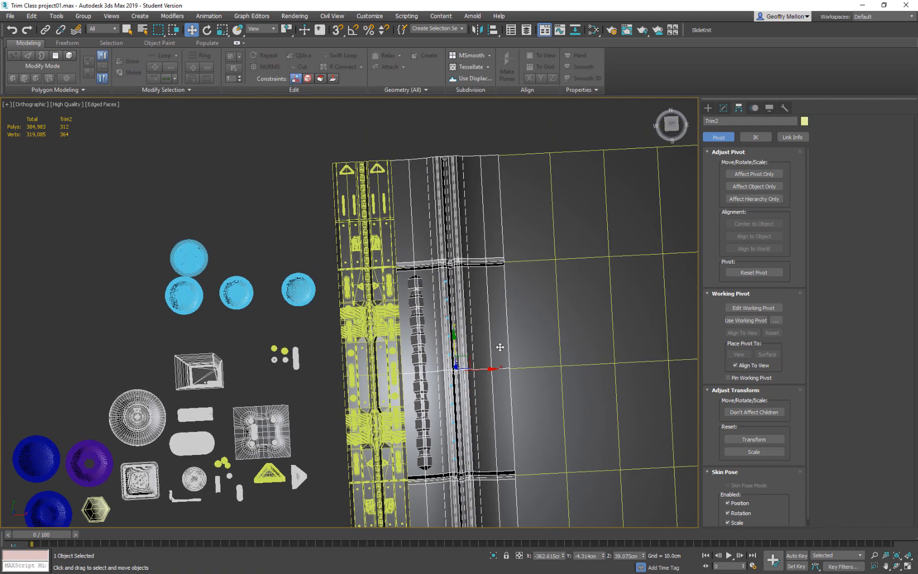
key("F3")
scroll(491, 351, "up", 10)
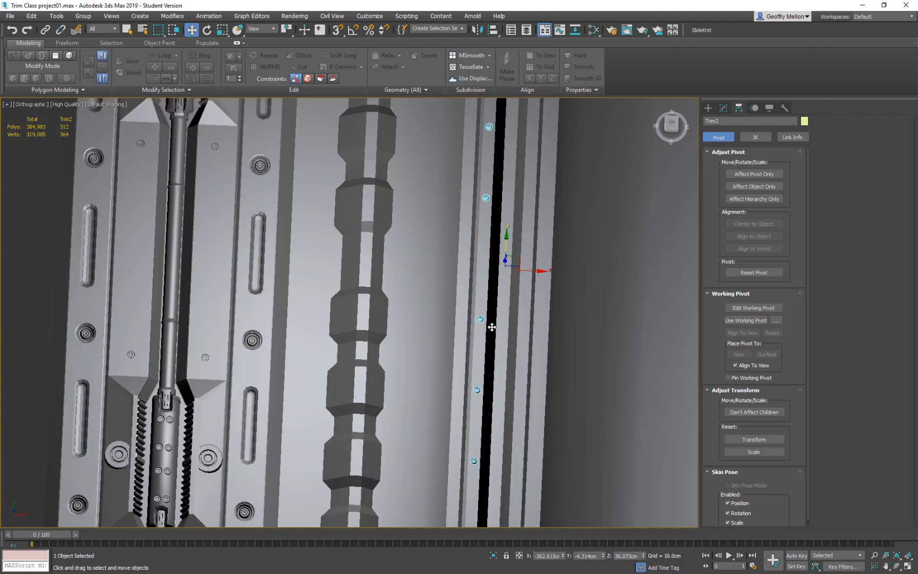
middle_click_drag(483, 343, 464, 325)
scroll(466, 361, "down", 2)
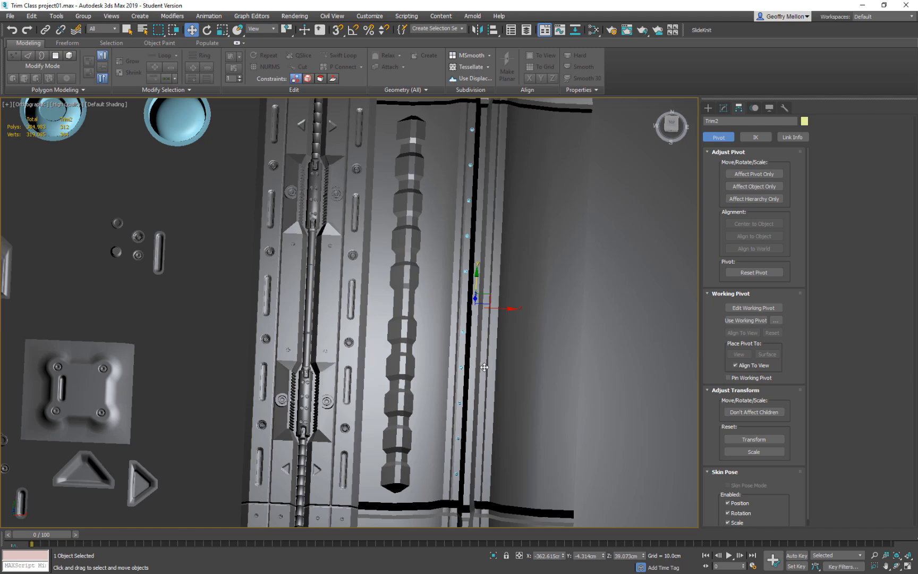
key("F4")
scroll(472, 352, "up", 4)
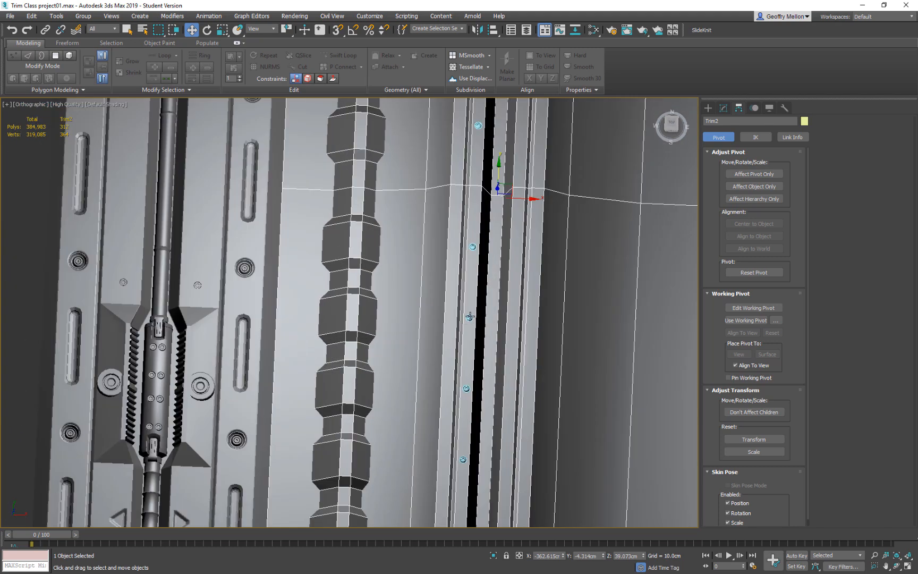
Assign the grey material to all ten small bolts along Trim2 and clear the selection.
left_click(469, 317)
left_click(466, 389, "ctrl")
left_click(463, 460, "ctrl")
mouse_move(464, 460)
middle_mouse_down()
mouse_move(503, 291)
mouse_move(505, 383)
mouse_move(476, 334)
mouse_move(448, 455)
middle_mouse_up()
left_click(499, 361, "ctrl")
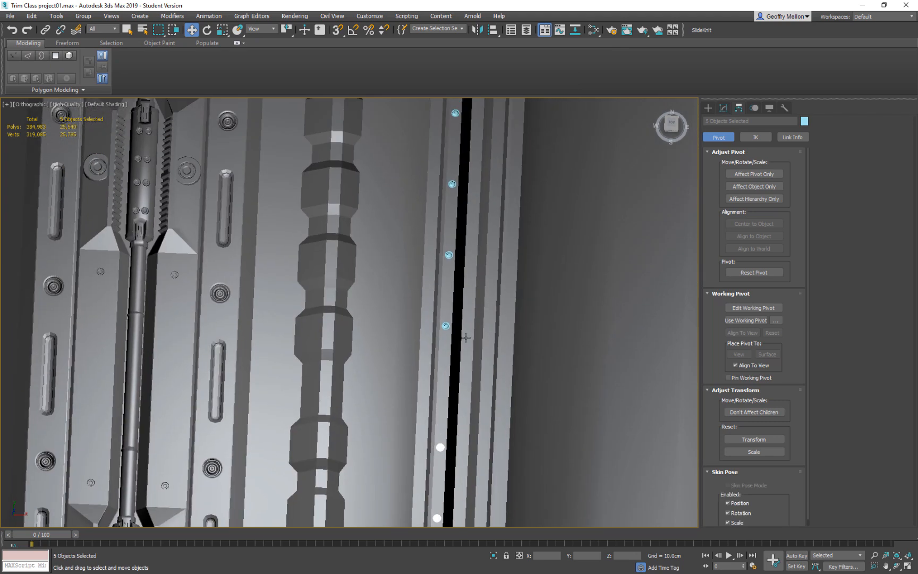
left_click(448, 255, "ctrl")
middle_click_drag(448, 254, 440, 386)
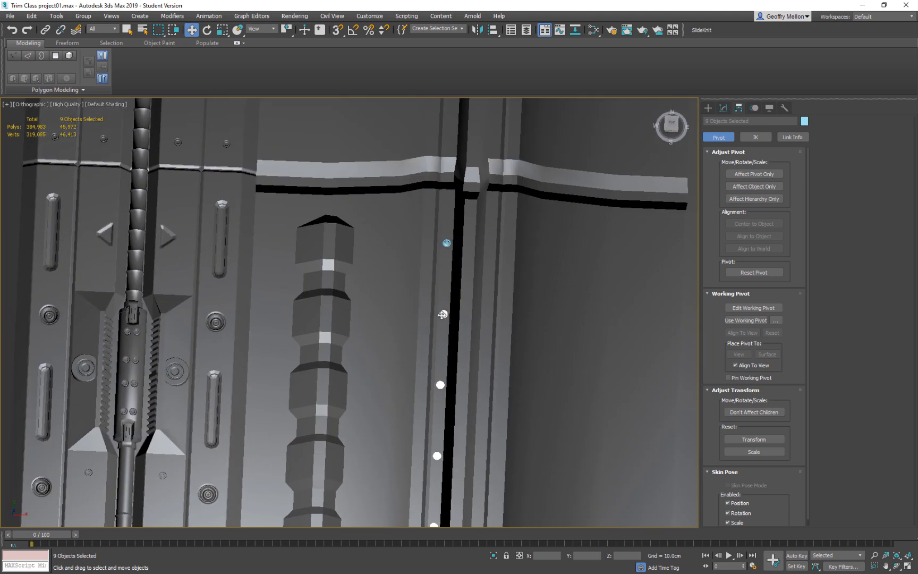
left_click(448, 242, "ctrl")
scroll(452, 234, "down", 4)
middle_click_drag(450, 210, 466, 378)
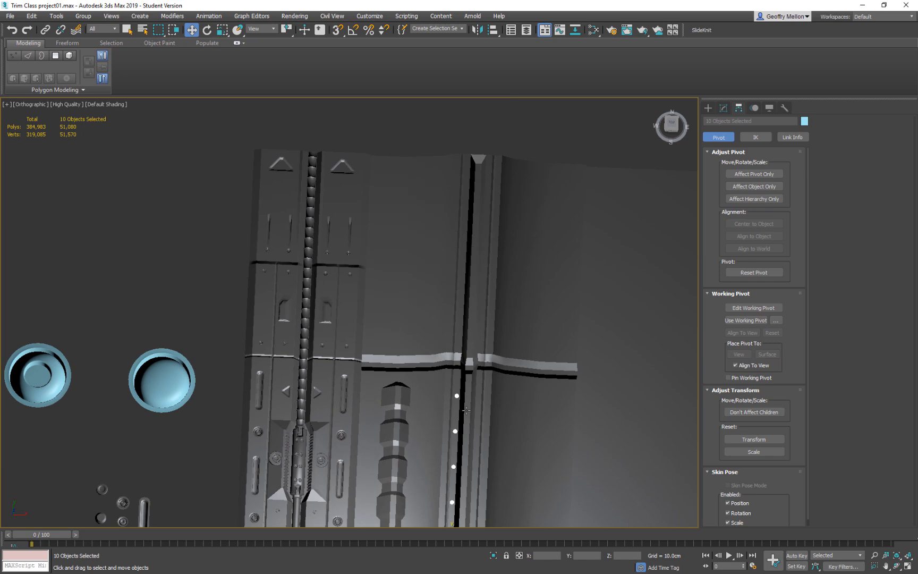
middle_click_drag(545, 283, 512, 214)
key("t")
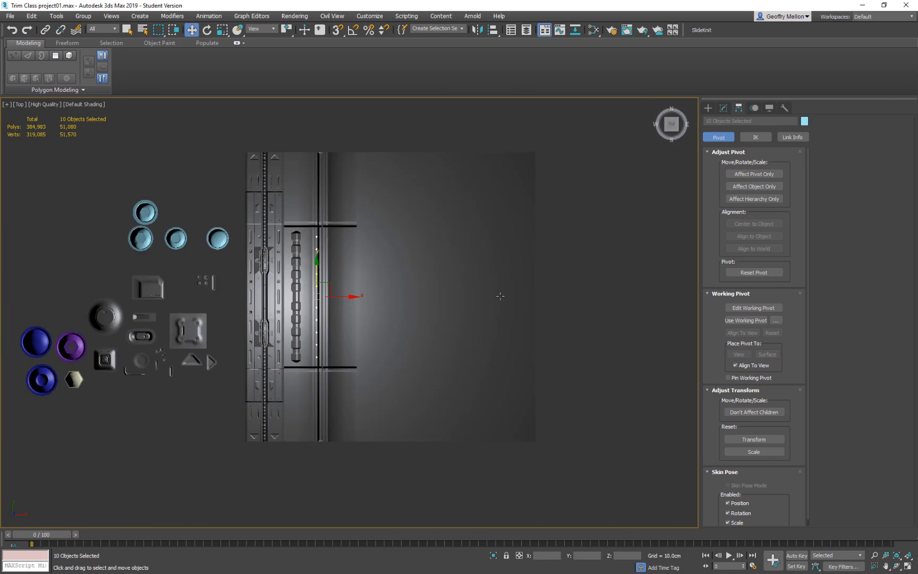
key("z")
middle_click_drag(421, 313, 448, 312)
scroll(449, 312, "down", 5)
middle_click_drag(449, 312, 493, 375)
middle_click_drag(477, 234, 436, 192)
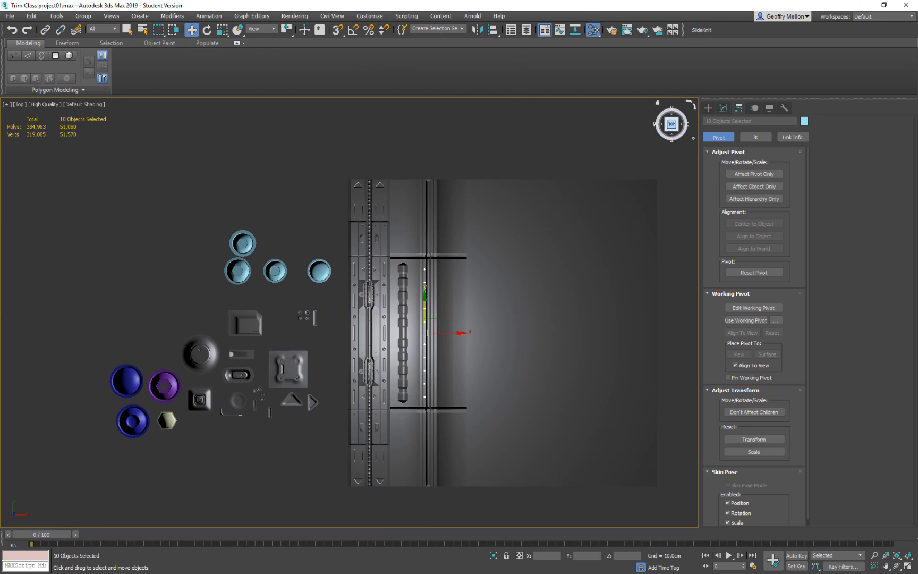
key("ctrl+d")
Examine the grey bolts beside the groove up close and the whole trim from an angle.
middle_click_drag(391, 249, 376, 201)
scroll(376, 201, "up", 12)
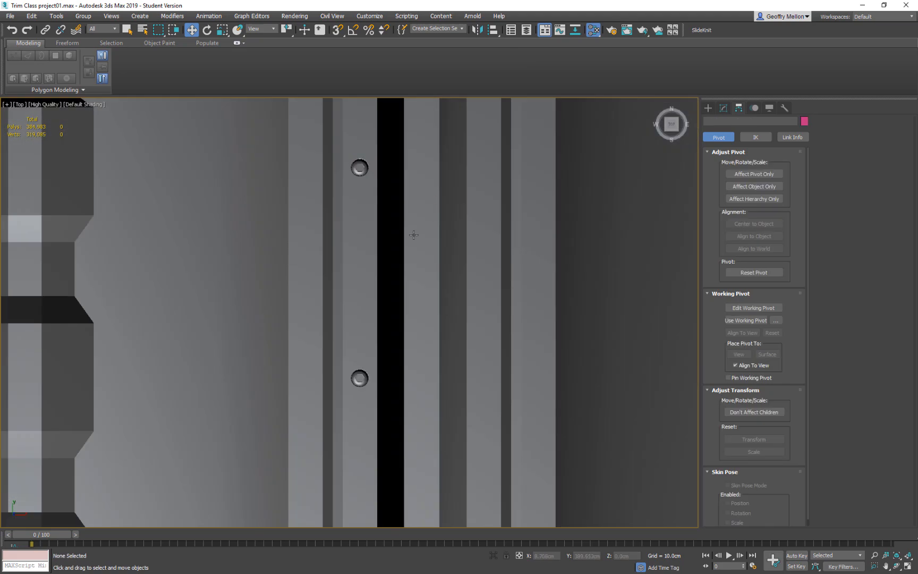
middle_click_drag(401, 292, 425, 310)
scroll(425, 310, "down", 4)
scroll(423, 292, "up", 2)
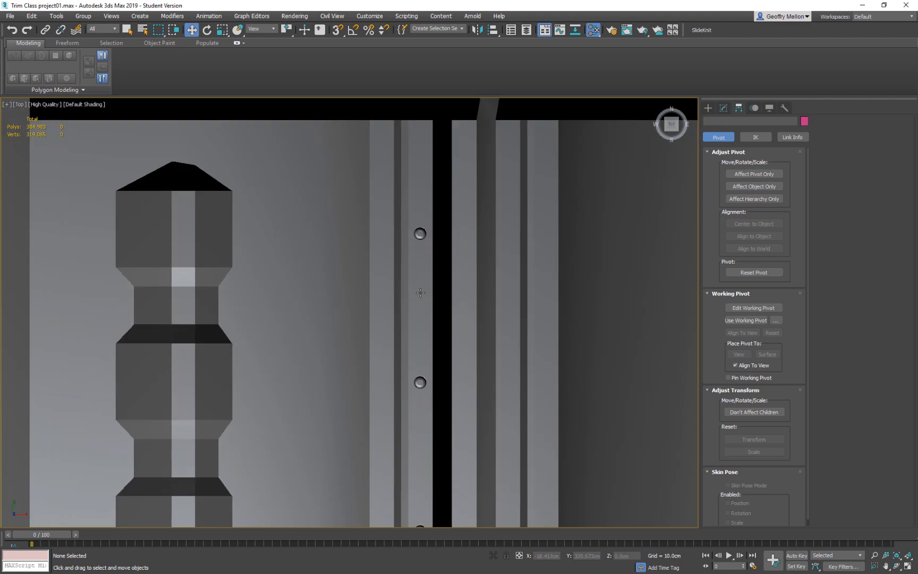
scroll(423, 289, "down", 2)
middle_click_drag(445, 268, 462, 165)
scroll(215, 232, "down", 5)
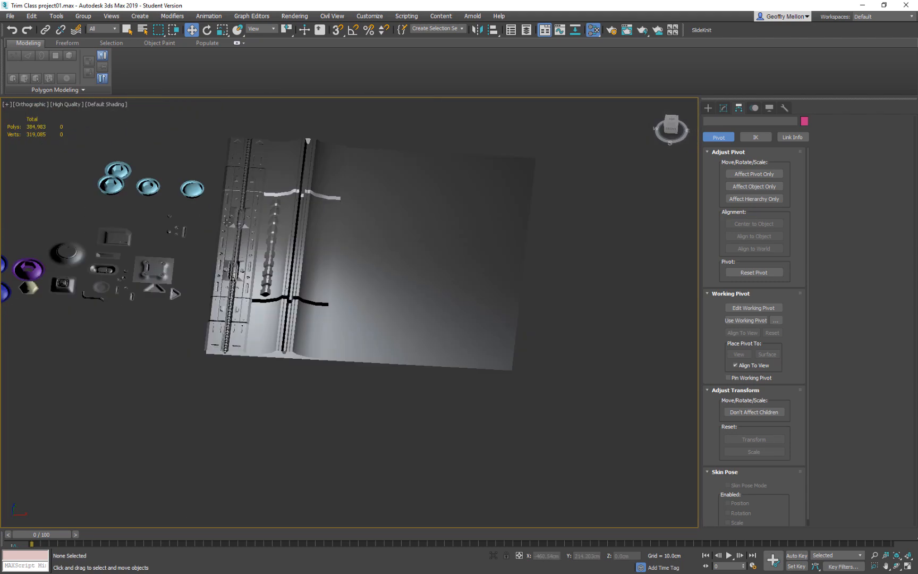
Clone the sideways-pointing triangular detail piece from the loose parts over to Trim2 near the groove.
middle_click_drag(210, 246, 193, 303, "alt")
mouse_move(182, 323)
left_mouse_down("shift")
mouse_move(195, 307)
mouse_move(297, 255)
mouse_move(351, 261)
mouse_move(315, 255)
left_mouse_up("shift")
left_click(460, 330)
scroll(381, 323, "up", 8)
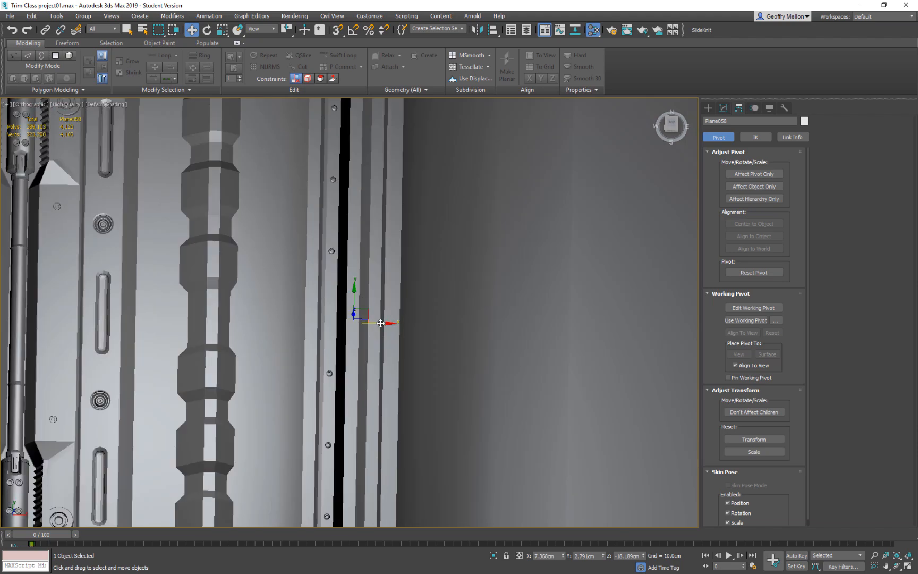
Move the triangle copy to the far side of the groove at about X 151 cm and raise it to about Z 60 cm.
mouse_move(381, 323)
left_mouse_down()
mouse_move(535, 336)
mouse_move(538, 328)
mouse_move(545, 343)
left_mouse_up()
middle_click_drag(545, 344, 532, 298, "alt")
left_click_drag(474, 281, 476, 222)
middle_click_drag(476, 223, 483, 312, "alt")
scroll(483, 314, "down", 5)
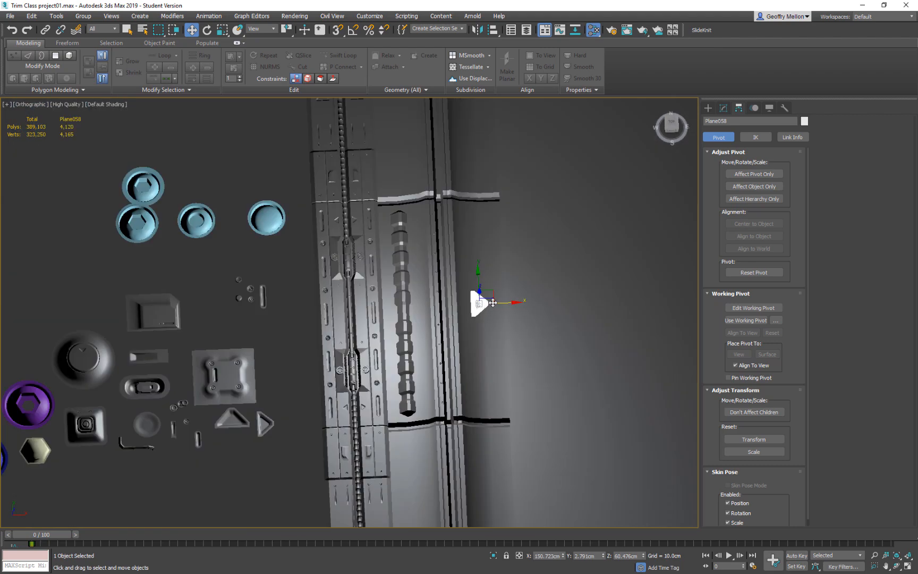
Scale the triangle down and place it just below the upper ridge at about X 131 cm, Y 408 cm.
left_click_drag(496, 302, 474, 201)
key("t")
scroll(462, 286, "down", 10)
middle_click_drag(417, 283, 436, 238)
key("r")
left_click_drag(445, 239, 447, 264)
key("w")
left_click_drag(440, 209, 440, 192)
scroll(455, 257, "down", 3)
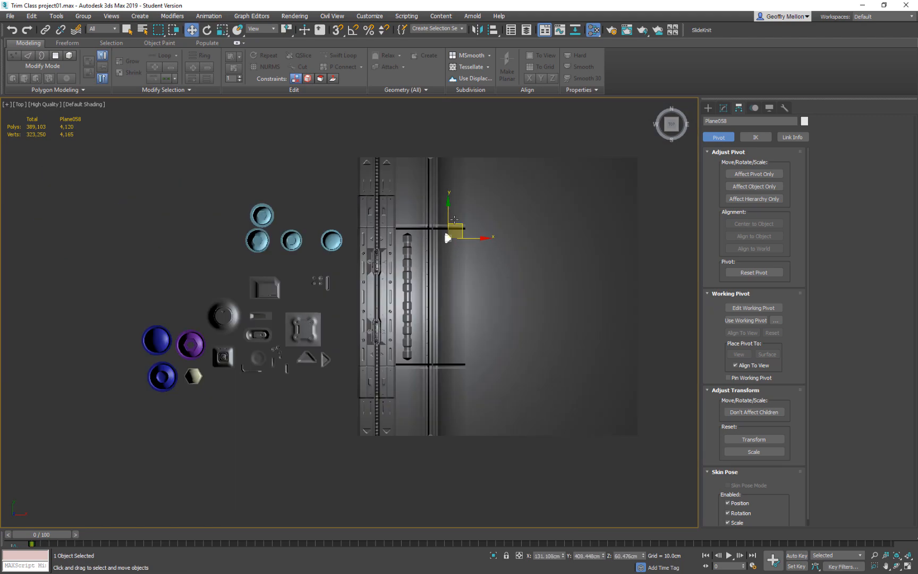
Try to clone the triangle about 825 cm down the strip to the lower ridge, and undo it.
left_click_drag(444, 229, 455, 330, "shift")
left_click(449, 330)
mouse_move(491, 309)
middle_mouse_down()
mouse_move(507, 294)
mouse_move(512, 334)
mouse_move(514, 225)
middle_mouse_up()
scroll(507, 294, "up", 5)
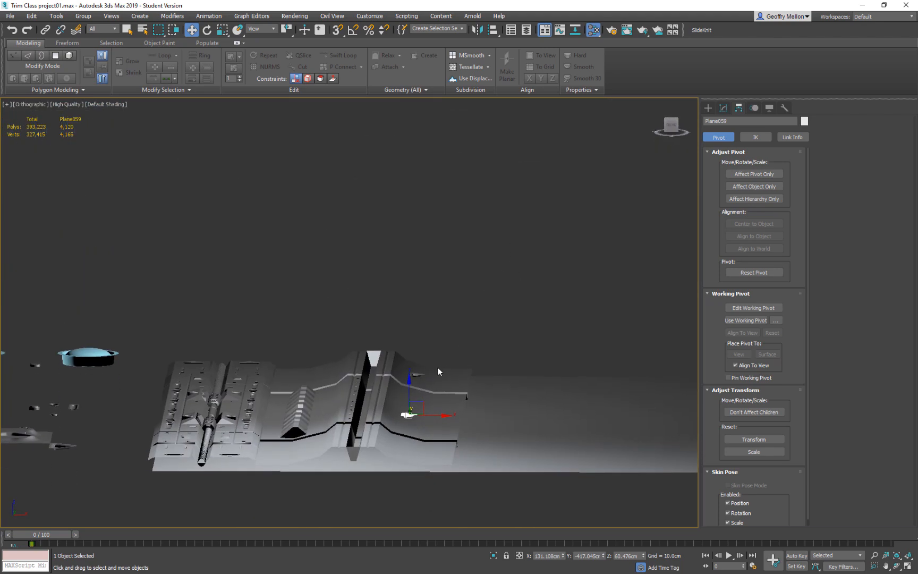
left_click(421, 376, "ctrl")
middle_click_drag(455, 375, 463, 417)
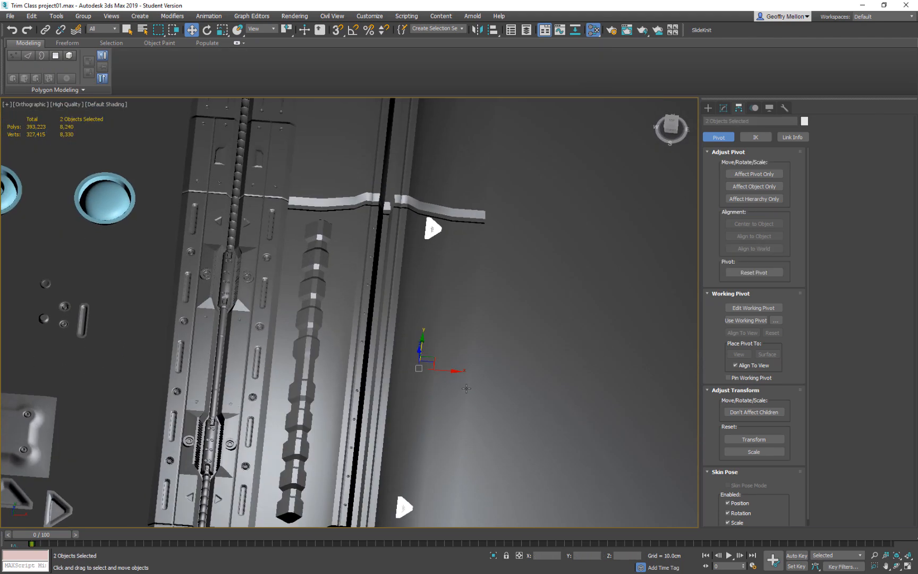
key("ctrl+z")
left_click(433, 229)
Try to clone the triangle about 215 cm across the groove to the side with the notched ridge.
middle_click_drag(433, 229, 471, 354, "alt")
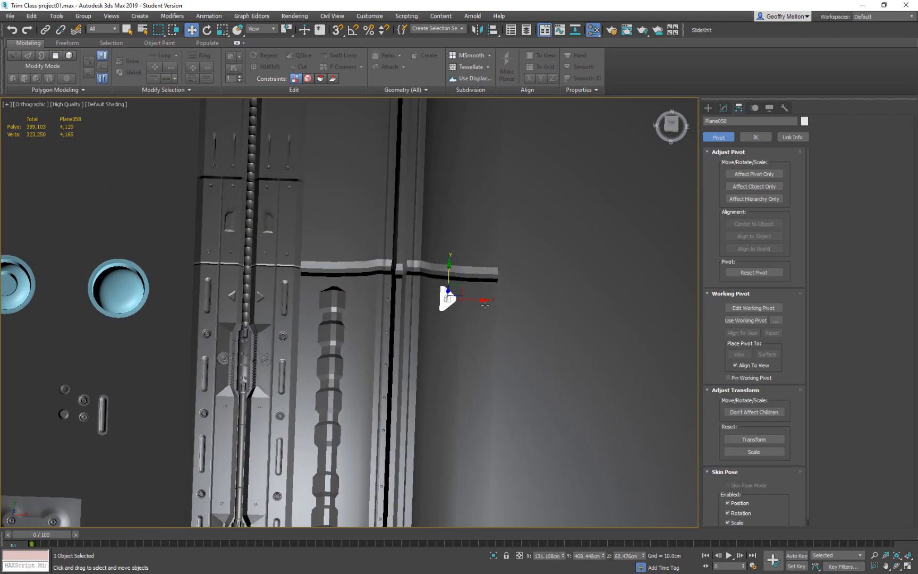
left_click_drag(474, 300, 387, 300, "shift")
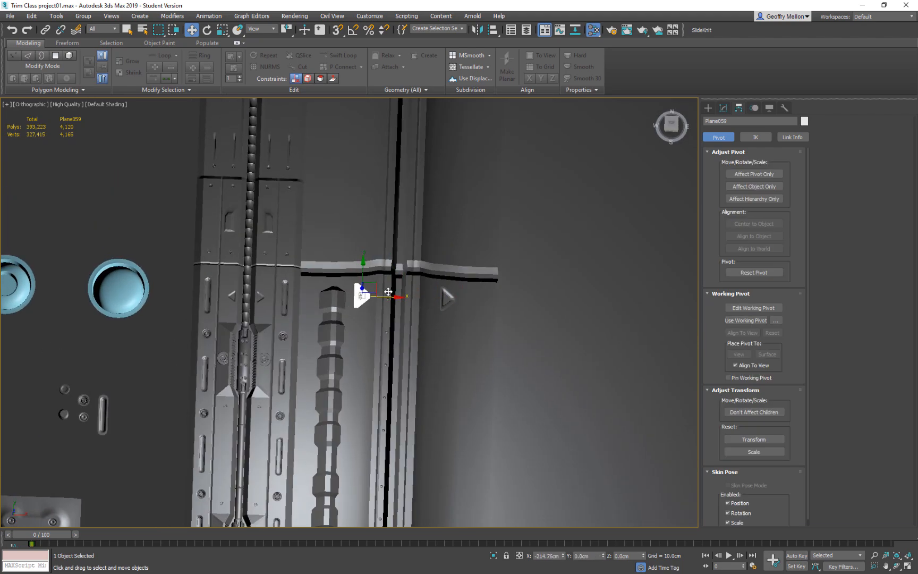
left_click(494, 332)
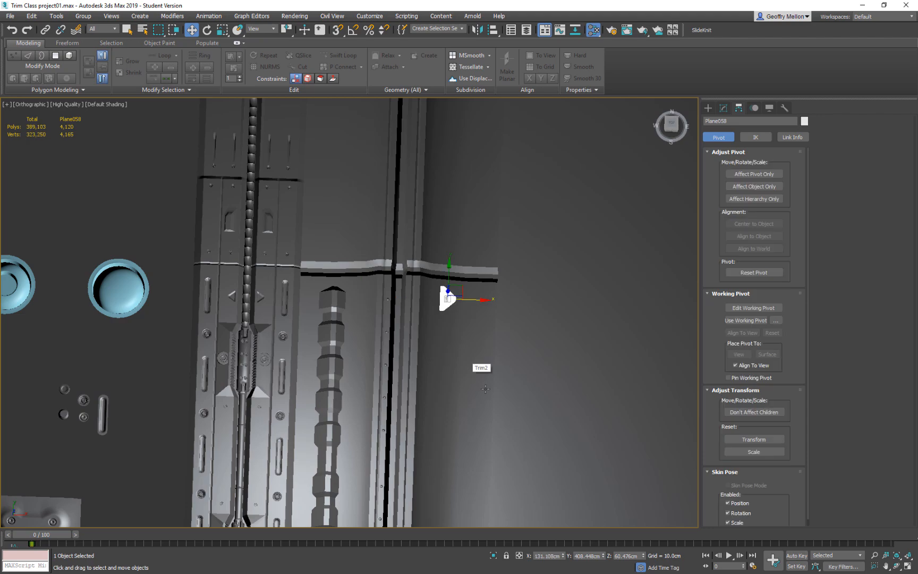
Clone the triangle straight down the strip from the upper ridge toward the lower ridge, keeping it beside the groove.
scroll(481, 326, "down", 3)
key("t")
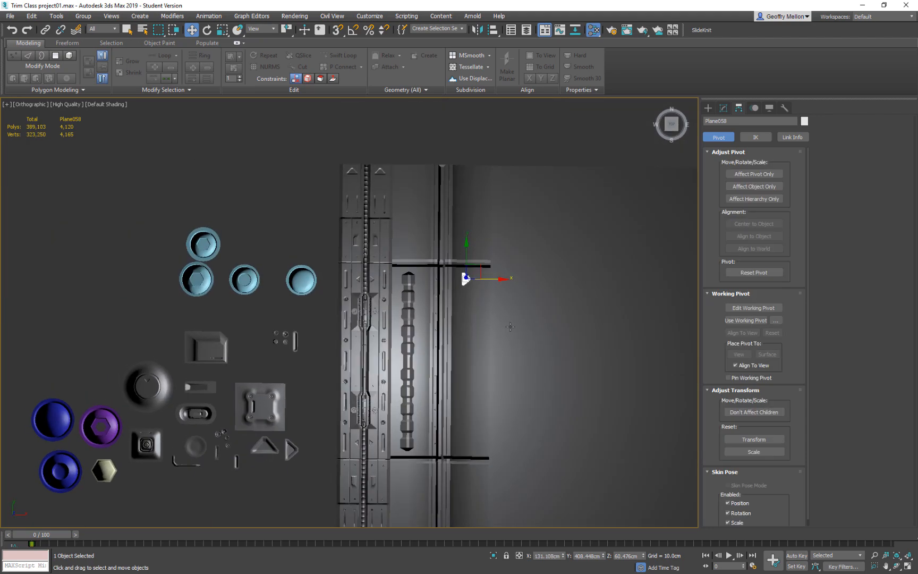
scroll(511, 331, "down", 2)
key("z")
scroll(443, 339, "down", 10)
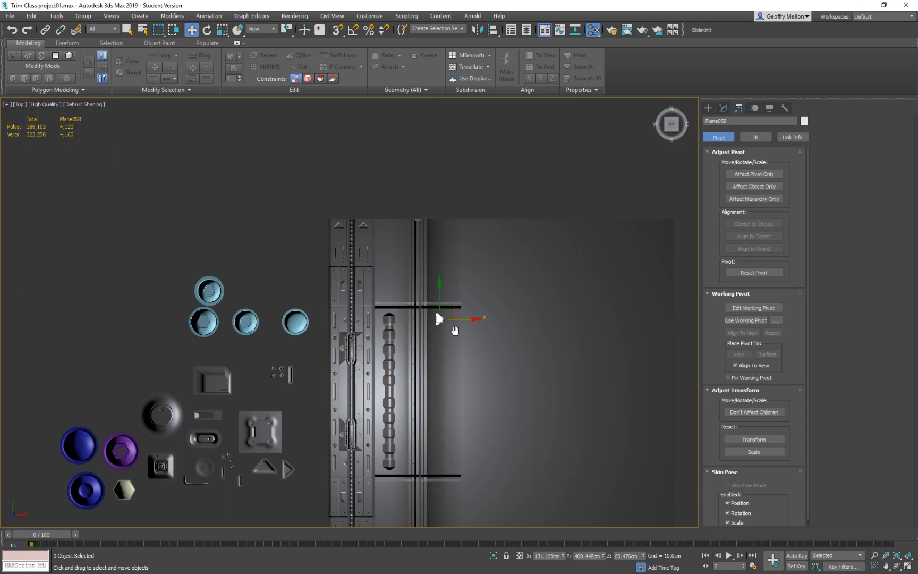
middle_click_drag(456, 337, 457, 270)
mouse_move(440, 228)
left_mouse_down("shift")
mouse_move(443, 332)
mouse_move(452, 300)
left_mouse_up("shift")
left_click(464, 334)
mouse_move(474, 343)
middle_mouse_down()
mouse_move(455, 387)
mouse_move(456, 377)
middle_mouse_up()
scroll(456, 377, "up", 3)
left_click_drag(419, 348, 419, 443, "shift")
key("Return")
Add another triangle copy along the same line and adjust it to space three triangles evenly between the two ridges.
left_click(466, 334)
middle_click_drag(483, 358, 460, 313, "alt")
scroll(440, 408, "up", 5)
left_click(413, 451, "ctrl")
left_click(472, 376, "ctrl")
left_click_drag(415, 431, 414, 450)
middle_click_drag(425, 417, 466, 390, "alt")
scroll(483, 457, "down", 2)
scroll(464, 388, "down", 3)
left_click(304, 289)
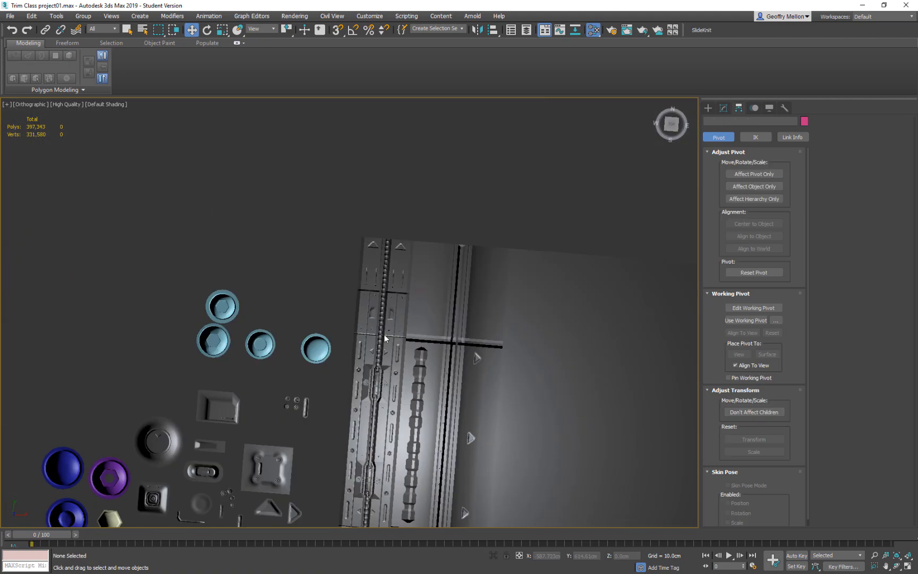
Tilt the three triangles about the Y axis, each around its own pivot, to follow the slope of the strip, and deselect them.
scroll(443, 350, "down", 3)
middle_click_drag(443, 349, 420, 256)
scroll(420, 256, "up", 3)
middle_click_drag(469, 317, 466, 199, "alt")
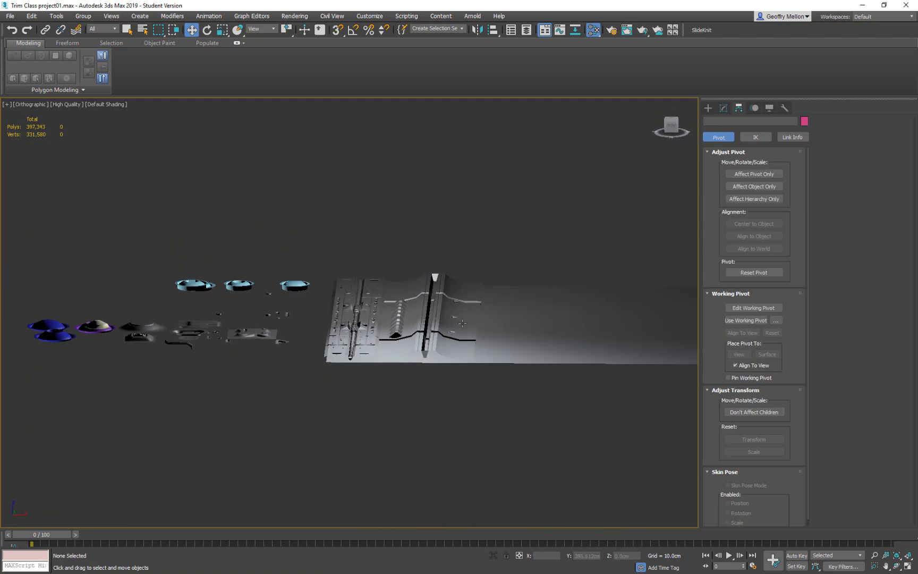
scroll(462, 325, "up", 4)
left_click(444, 260)
left_click(439, 305, "ctrl")
left_click(435, 347, "ctrl")
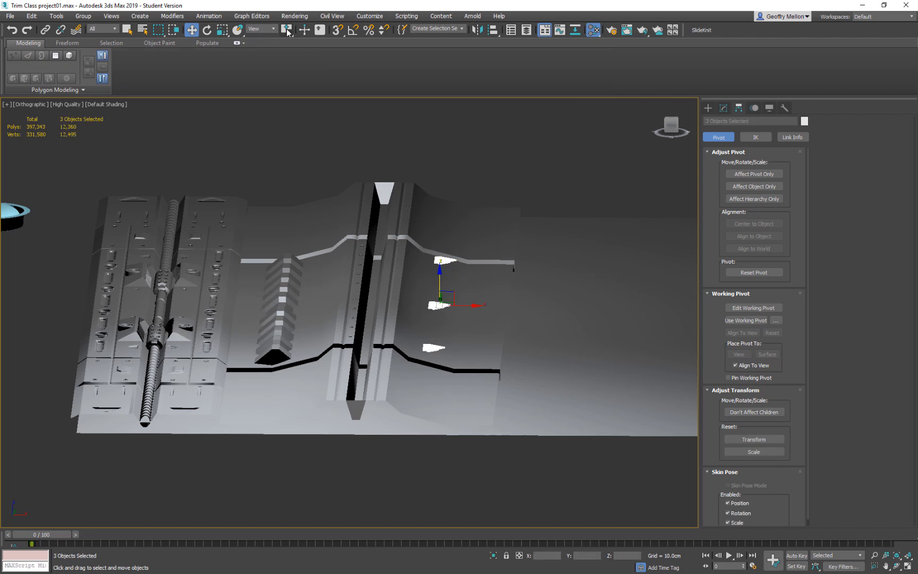
left_click(208, 30)
mouse_move(287, 30)
left_mouse_down()
mouse_move(289, 61)
mouse_move(293, 46)
left_mouse_up()
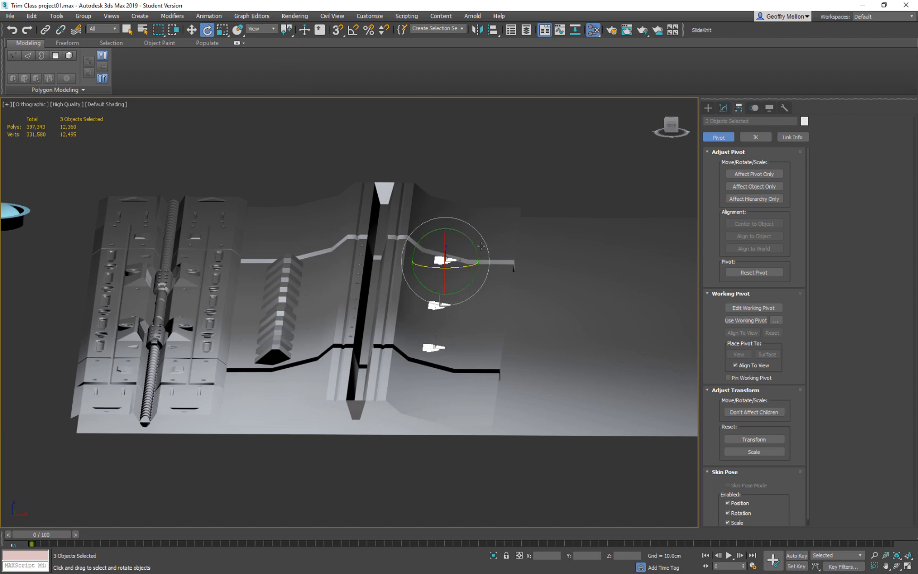
left_click_drag(477, 249, 488, 265)
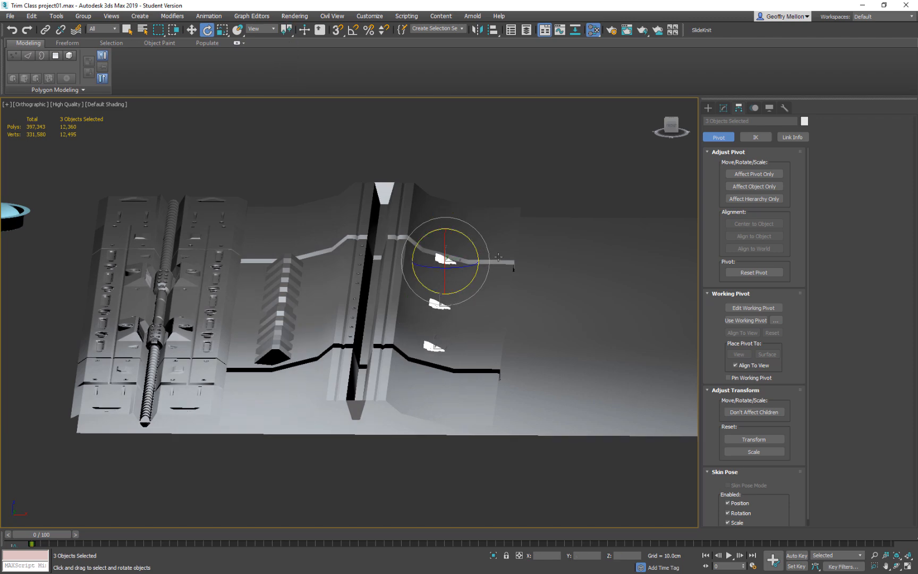
key("t")
middle_click_drag(431, 293, 463, 345)
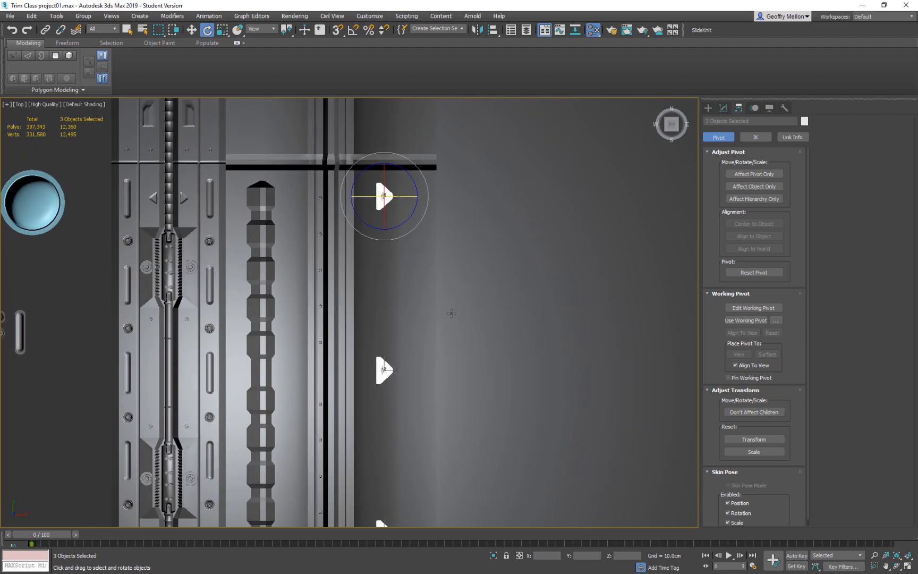
middle_click_drag(460, 304, 478, 262)
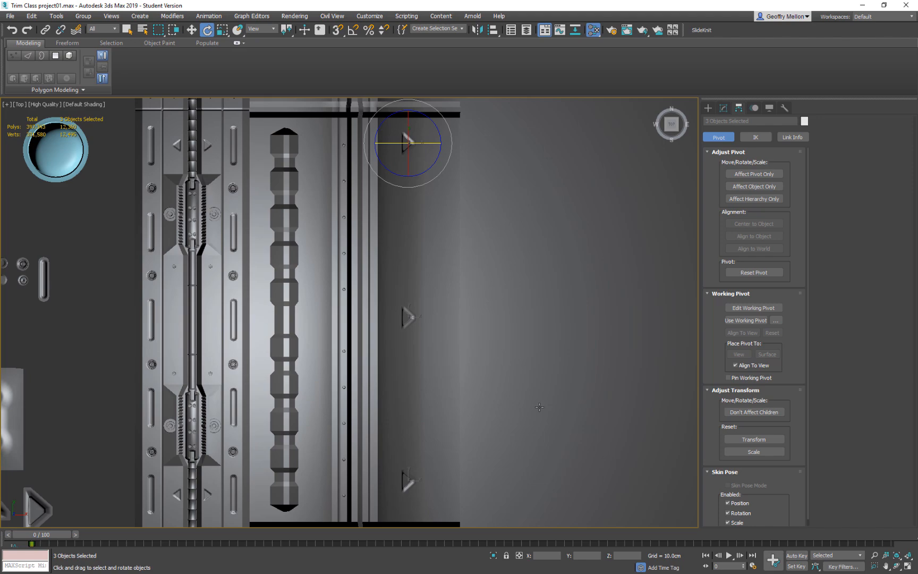
middle_click_drag(499, 320, 494, 364)
scroll(494, 364, "down", 5)
left_click(378, 179)
Clone the row of ten bolts between the two ridges about 38 cm along X to the other side of the groove.
middle_click_drag(542, 294, 509, 269)
scroll(371, 276, "up", 8)
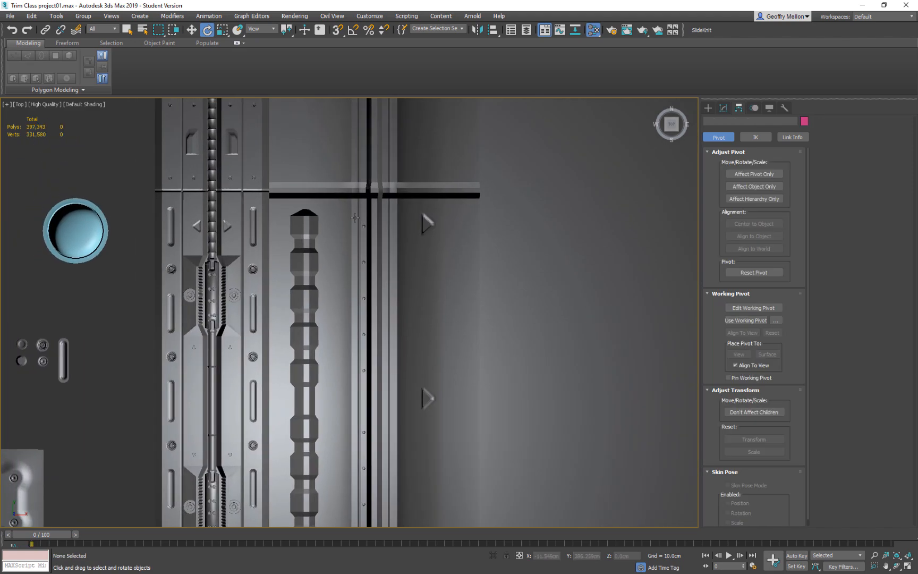
left_click(363, 223)
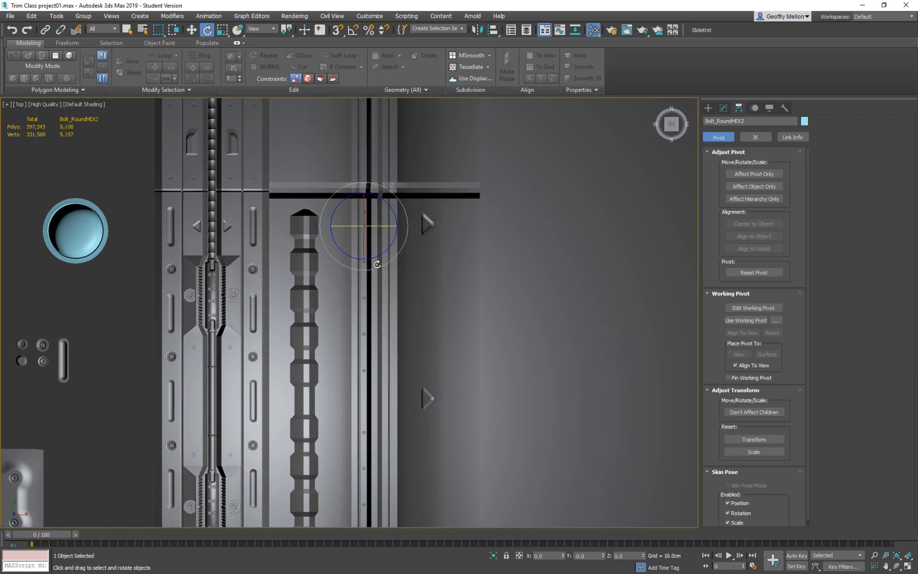
scroll(402, 205, "down", 6)
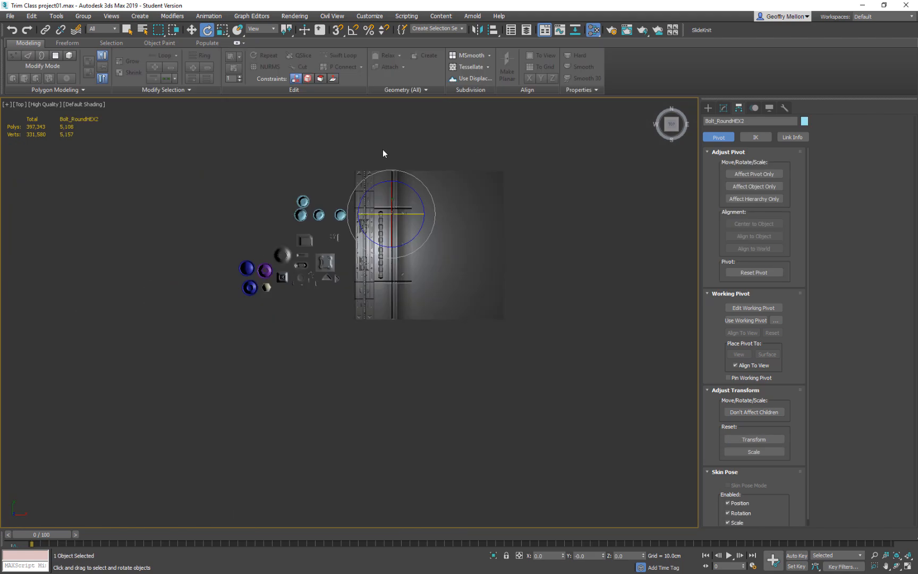
left_click_drag(399, 331, 398, 330)
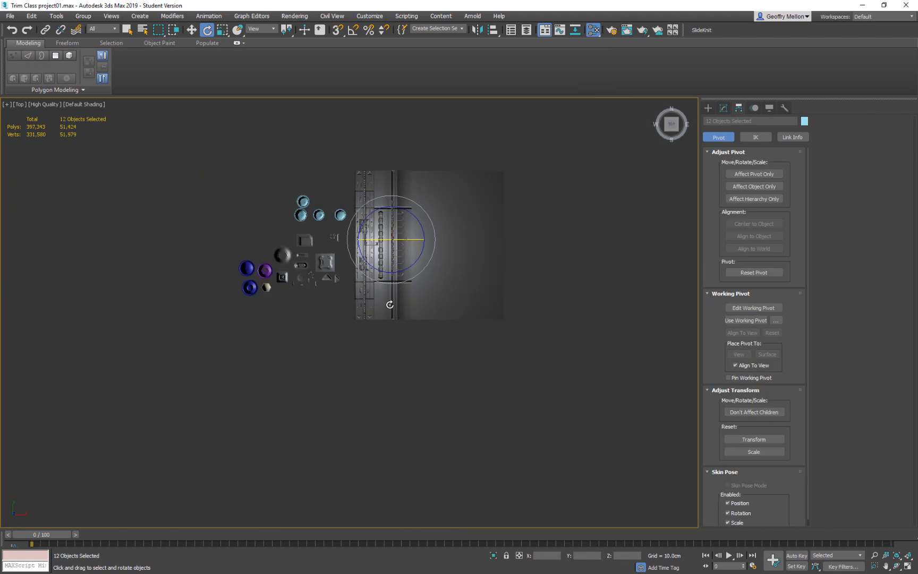
scroll(390, 281, "up", 5)
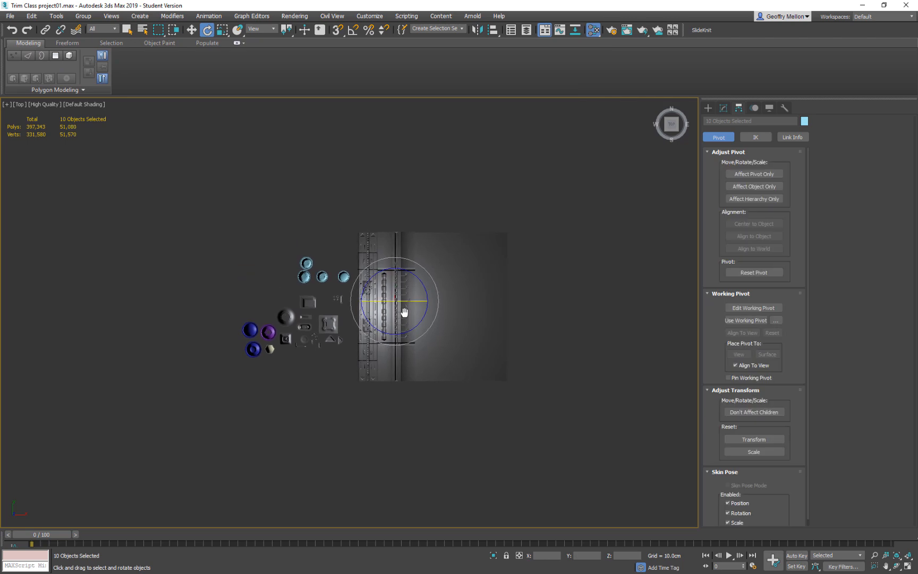
middle_click_drag(392, 297, 395, 263)
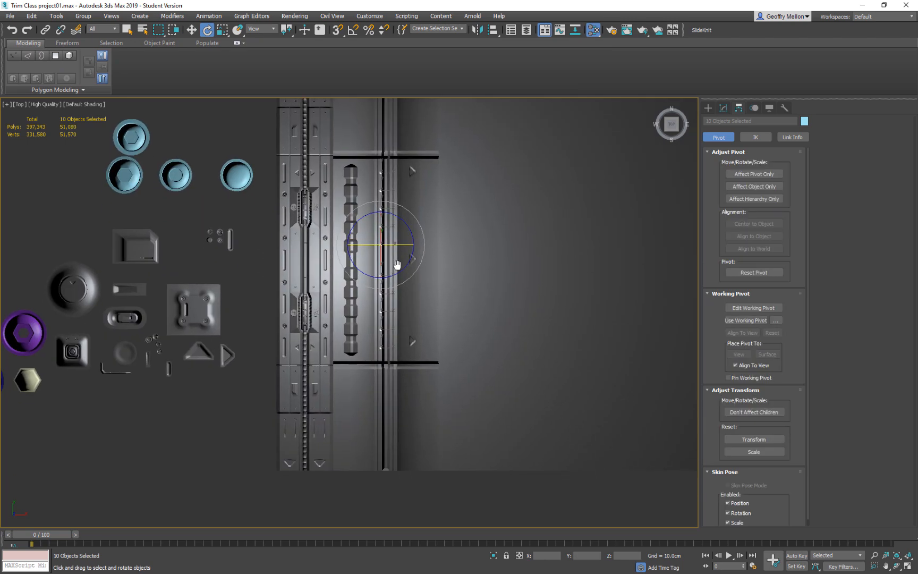
key("w")
left_click_drag(410, 259, 417, 260, "shift")
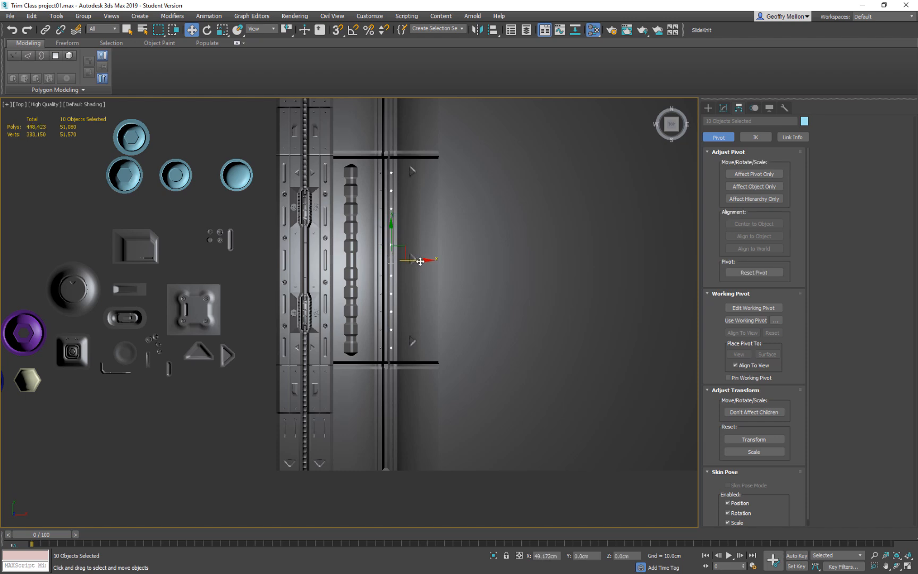
Inspect the bolts and triangles along the second trim strip from several angles, then deselect the ten bolts.
left_click(460, 332)
middle_click_drag(460, 331, 402, 229, "alt")
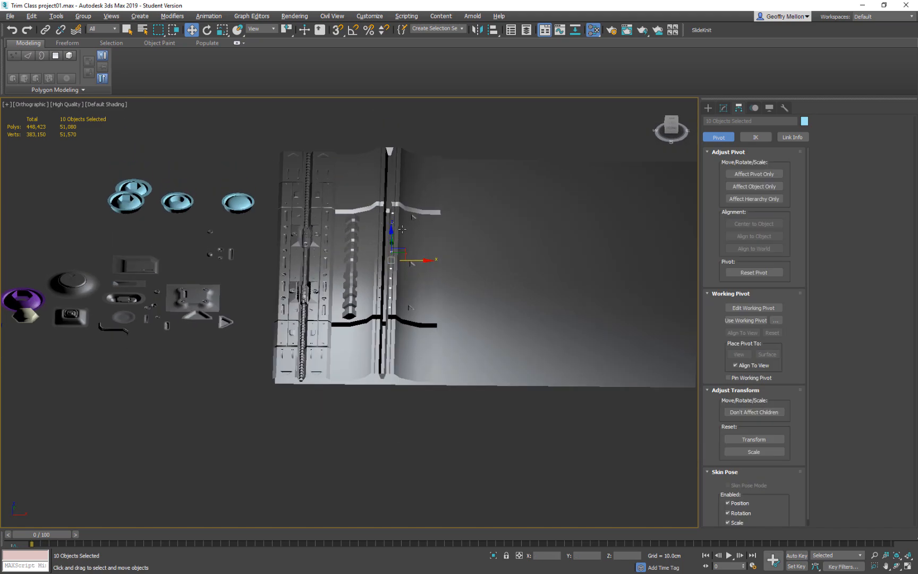
scroll(398, 305, "up", 5)
middle_click_drag(396, 278, 428, 385)
scroll(427, 385, "down", 4)
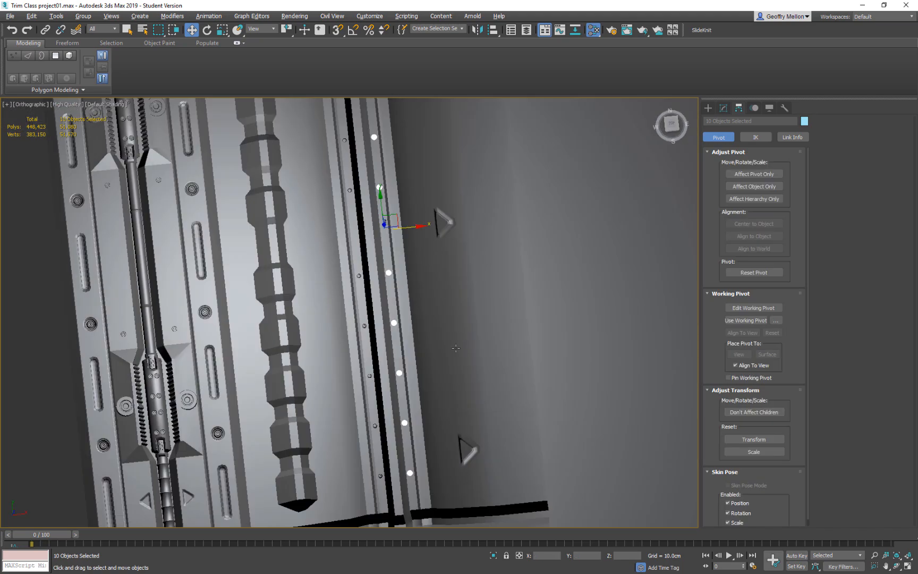
key("t")
mouse_move(449, 273)
middle_mouse_down("alt")
mouse_move(446, 216)
mouse_move(445, 287)
middle_mouse_up("alt")
scroll(414, 353, "up", 6)
middle_click_drag(377, 351, 391, 369, "alt")
scroll(467, 363, "down", 3)
middle_click_drag(472, 360, 478, 341, "alt")
scroll(435, 325, "up", 5)
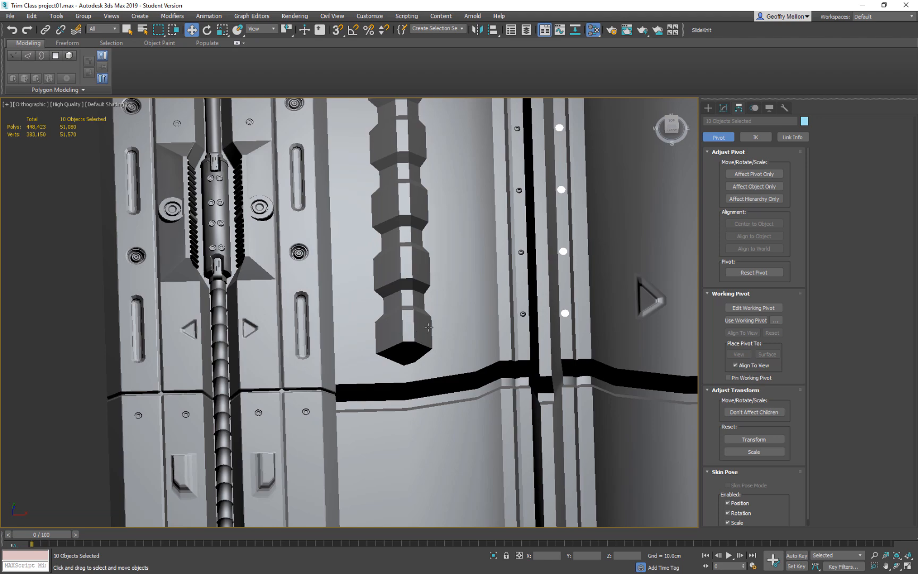
scroll(417, 339, "down", 10)
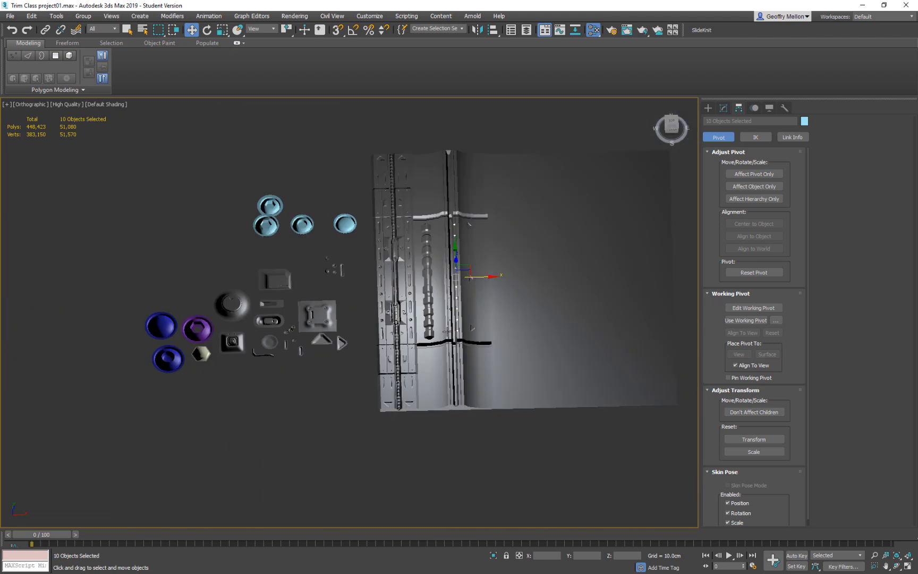
mouse_move(457, 342)
middle_mouse_down("alt")
mouse_move(475, 348)
mouse_move(456, 354)
middle_mouse_up("alt")
middle_click_drag(544, 288, 466, 301)
key("t")
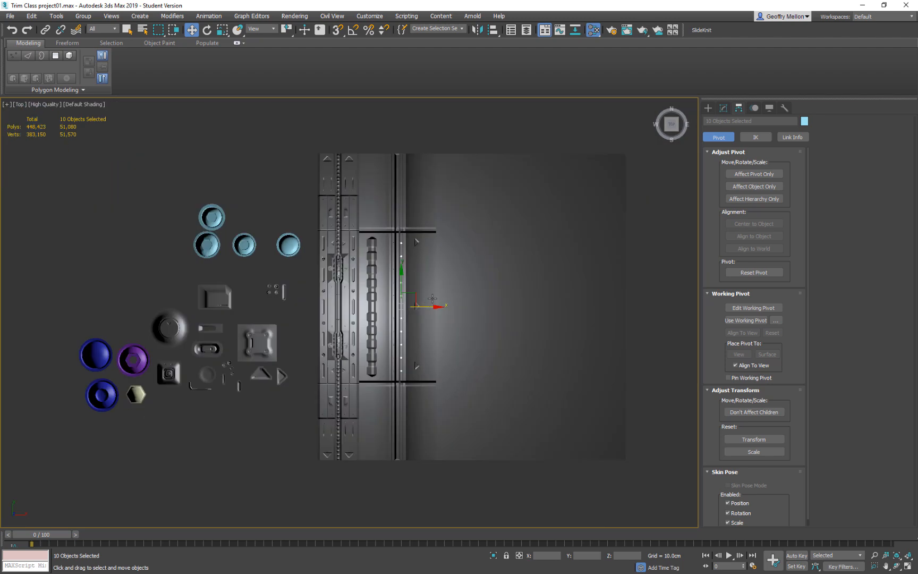
left_click(612, 261)
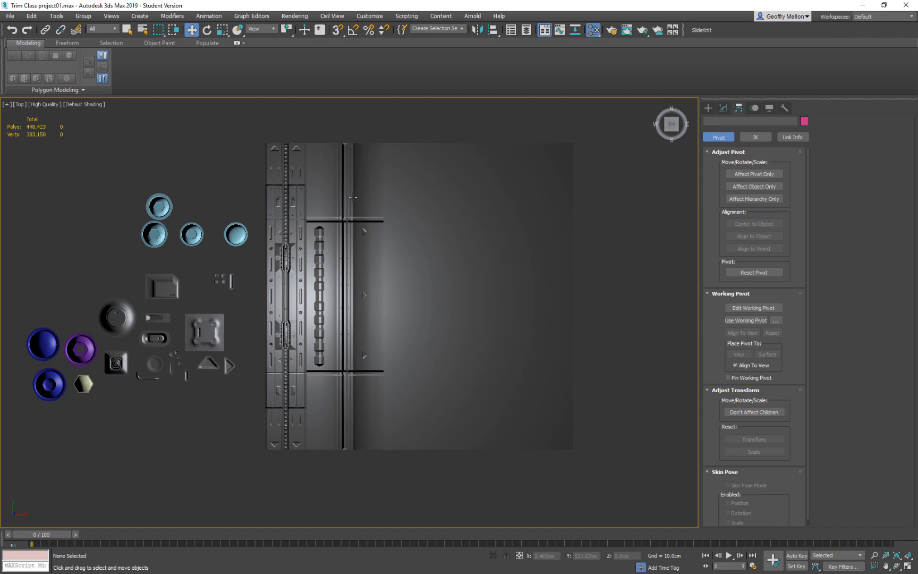
Move all the loose bolts and detail pieces beside the trims along X onto the empty area of the base plane.
left_click(472, 154)
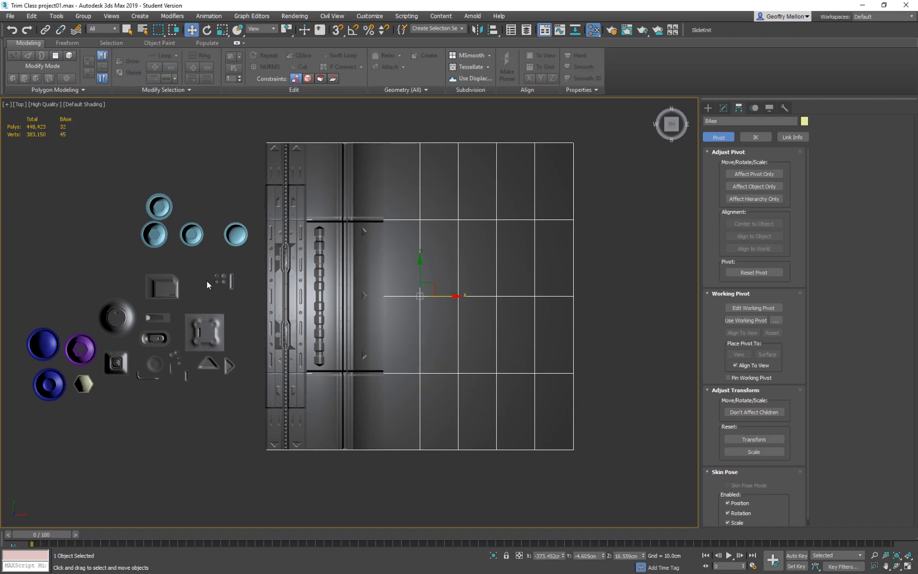
left_click_drag(242, 168, 25, 395)
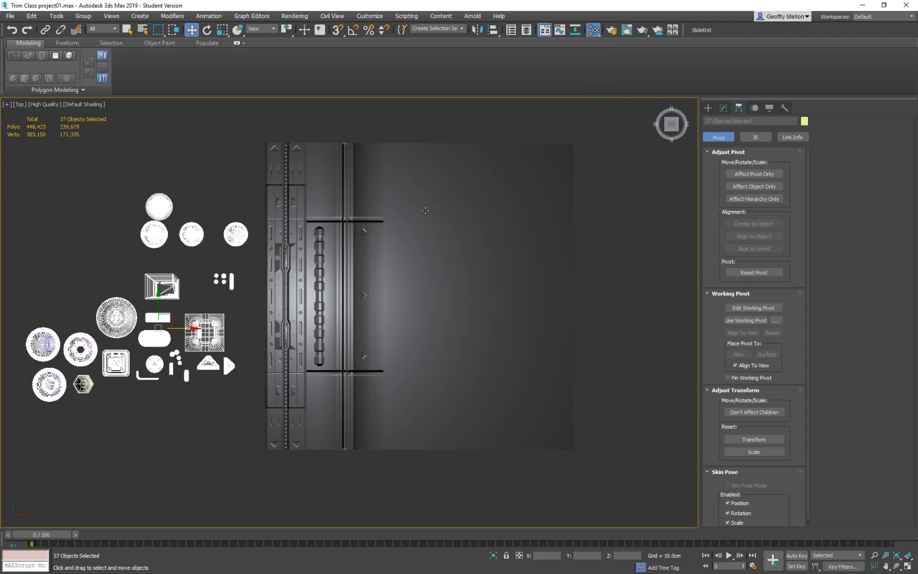
mouse_move(158, 232)
left_mouse_down()
mouse_move(505, 238)
mouse_move(479, 235)
left_mouse_up()
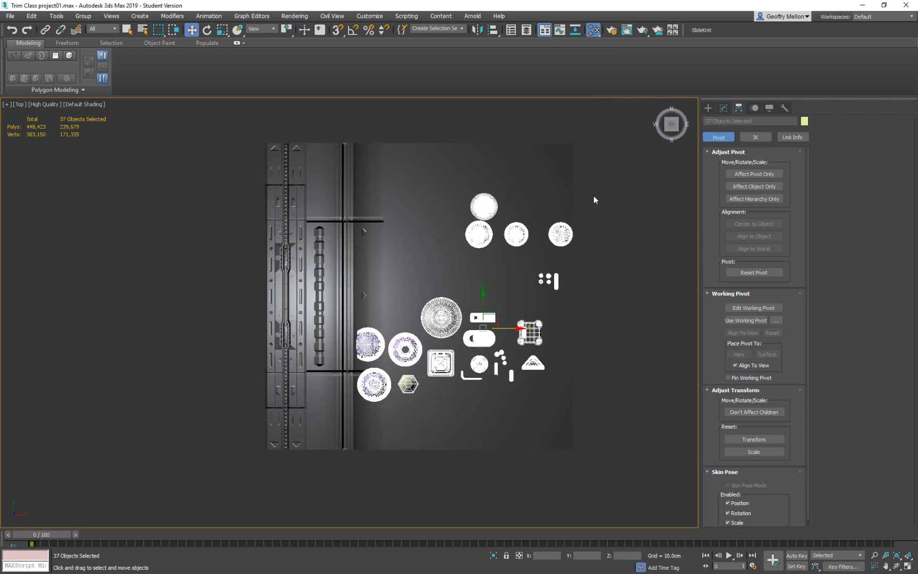
Delete the Bolt_Round_HexBad bolt that sits above the row of light-blue round bolts.
left_click(493, 199)
left_click_drag(492, 200, 503, 151)
scroll(485, 238, "up", 6)
left_click(485, 221)
key("Delete")
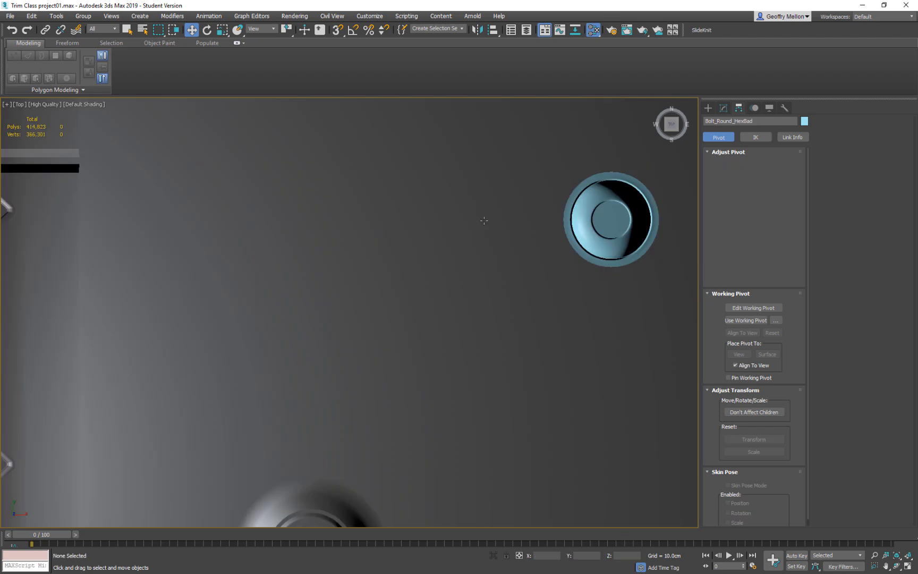
Line up the three remaining light-blue round bolts in an evenly spaced row near the base plane's upper corner.
scroll(486, 220, "down", 6)
left_click(477, 233)
left_click_drag(497, 302, 511, 232)
left_click_drag(542, 303, 541, 232)
left_click(510, 236)
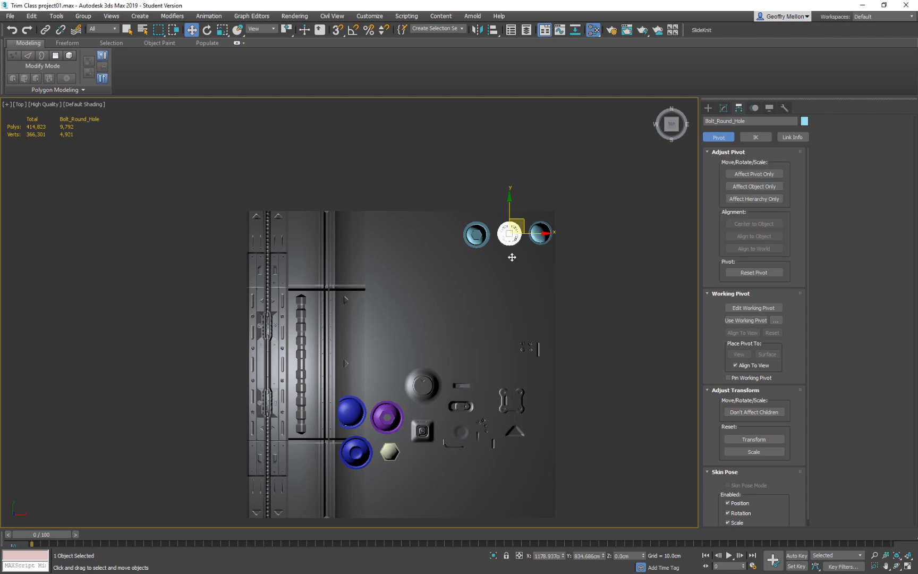
Move the small nut Object038 up to sit directly below the first light-blue bolt.
scroll(489, 422, "up", 6)
left_click_drag(463, 420, 533, 131)
middle_click_drag(533, 132, 463, 358)
scroll(463, 357, "up", 5)
scroll(482, 308, "down", 9)
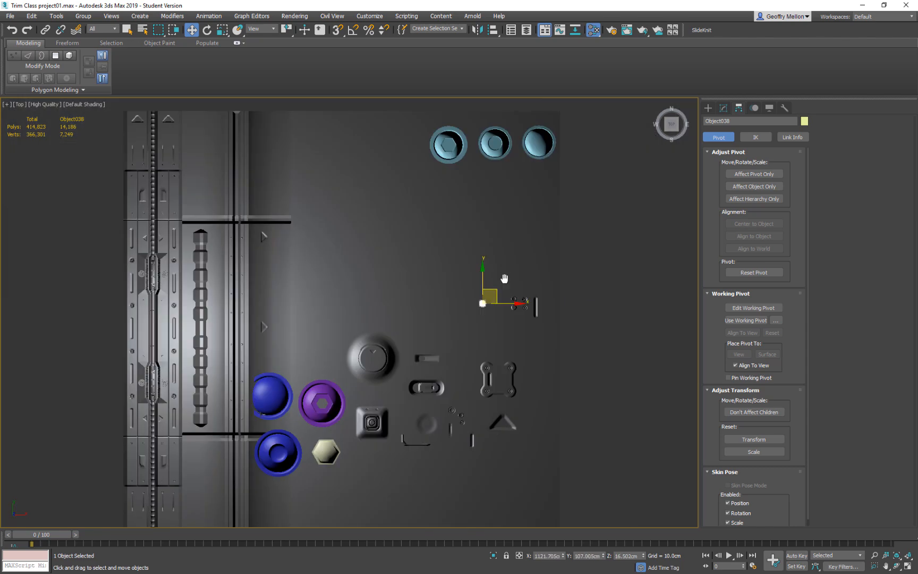
middle_click_drag(506, 273, 491, 317)
left_click_drag(481, 338, 473, 292)
left_click_drag(451, 218, 453, 175)
Enlarge nut006 uniformly and place it below the second light-blue bolt, in line with the first small nut.
key("r")
left_click(436, 455)
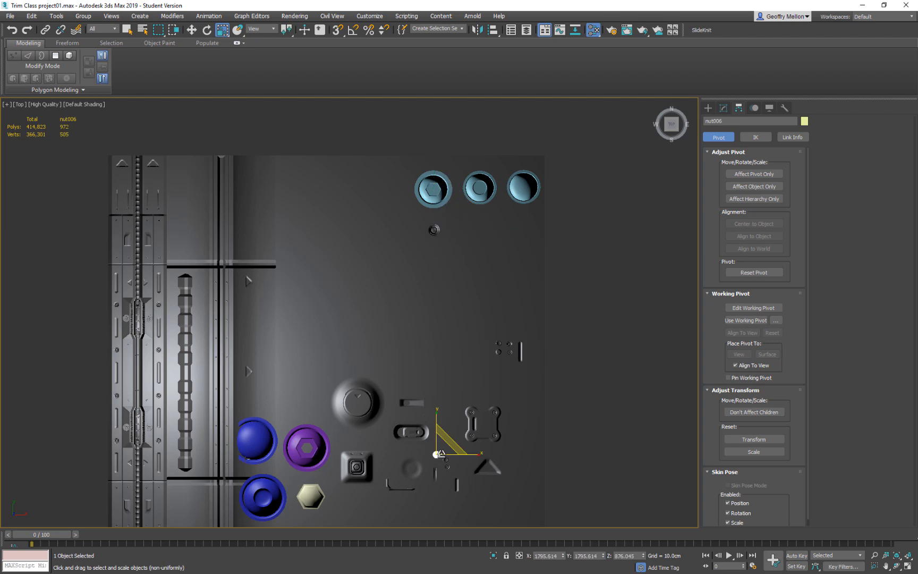
left_click(446, 448)
left_click(445, 448)
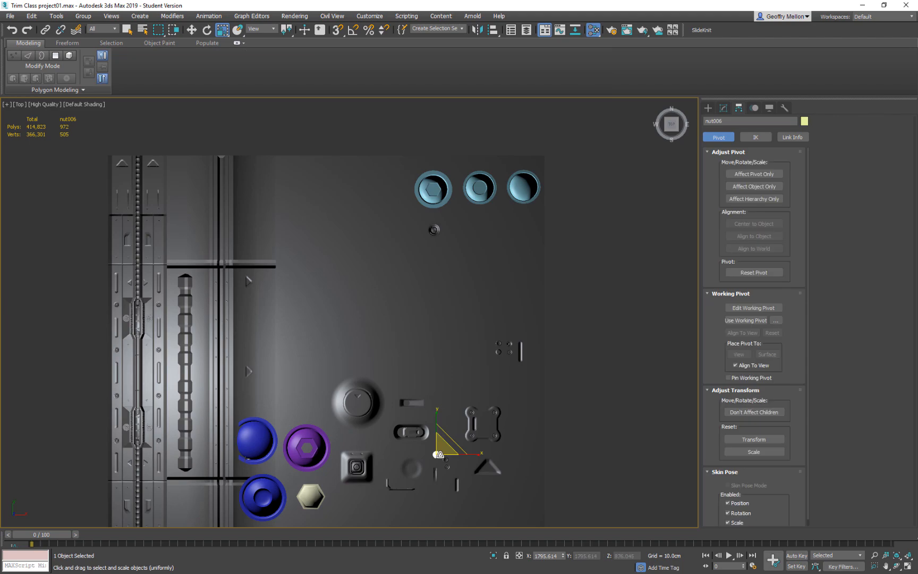
key("w")
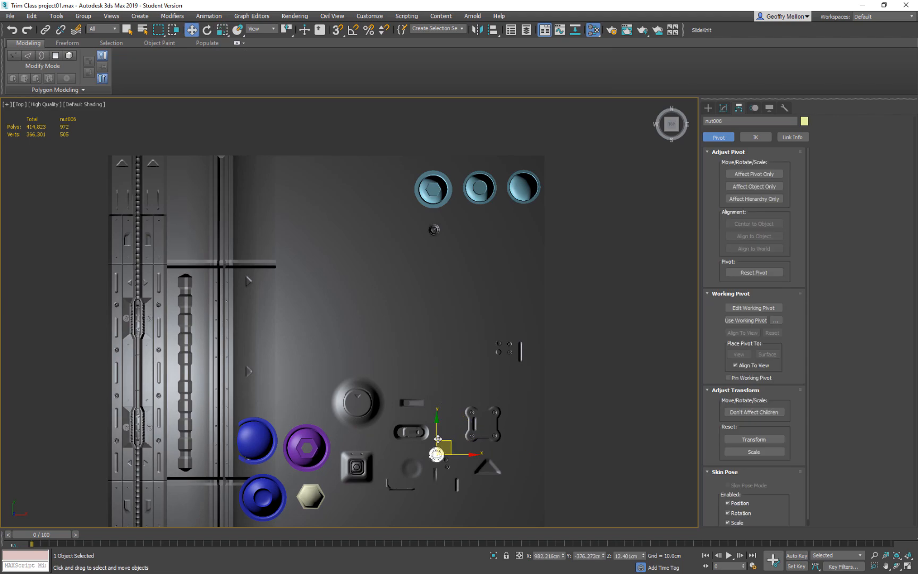
left_click_drag(447, 431, 484, 216)
Move the object Nut below the third light-blue bolt and scale it up to match the row of small nuts.
left_click(447, 461)
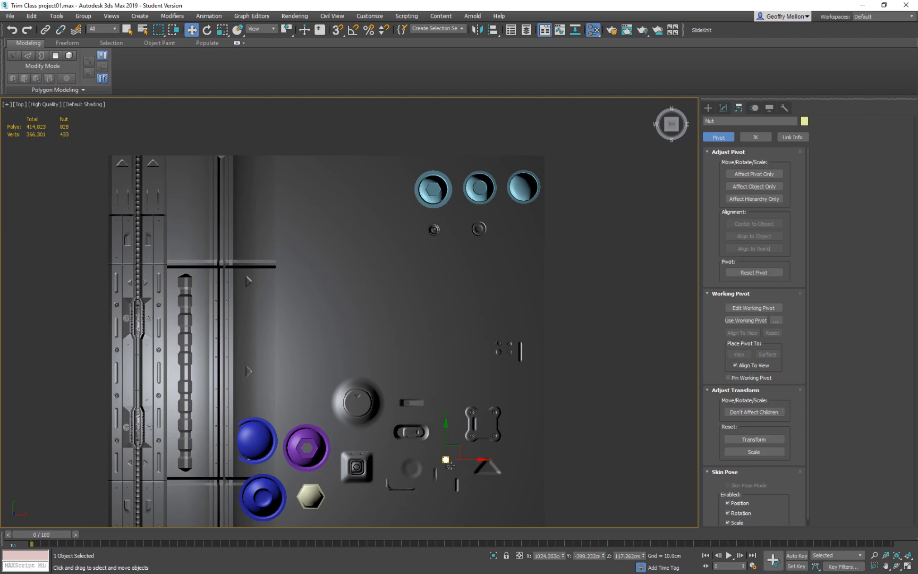
left_click_drag(456, 449, 514, 244)
key("ctrl+z")
key("ctrl+z")
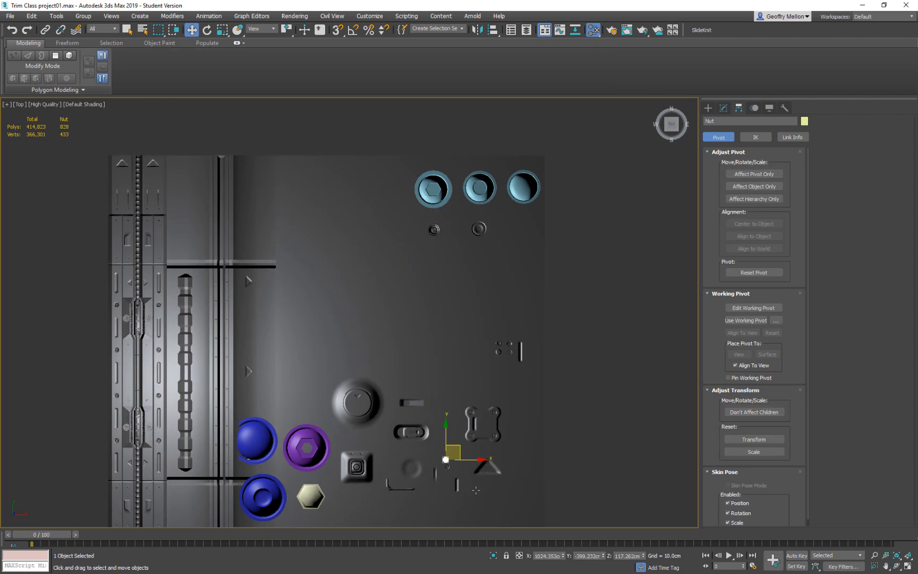
left_click_drag(462, 455, 550, 153)
key("r")
Try to move the small round piece Object049 up toward the arranged nuts.
left_click(449, 465)
key("w")
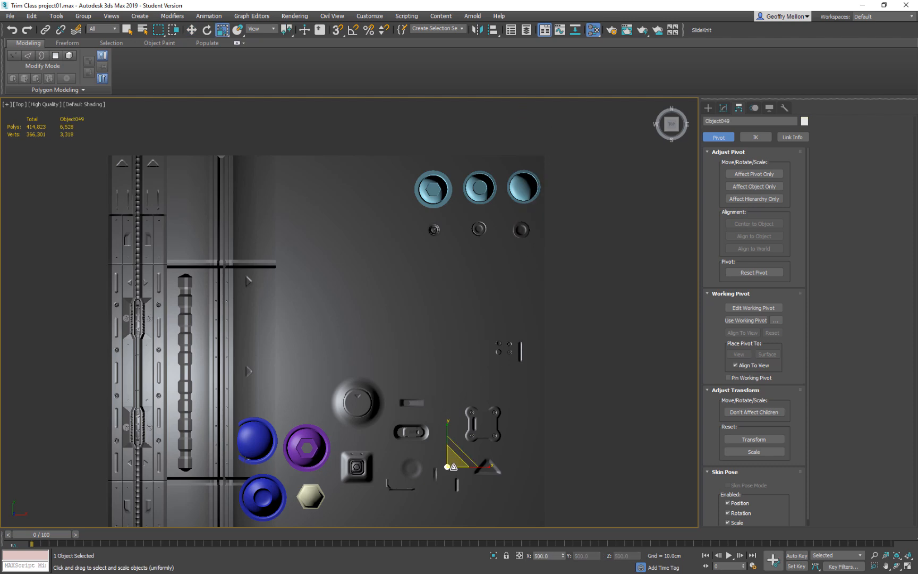
left_click_drag(465, 441, 459, 274)
key("ctrl+z")
Try freezing the base plane, then undo the freeze.
right_click(576, 393)
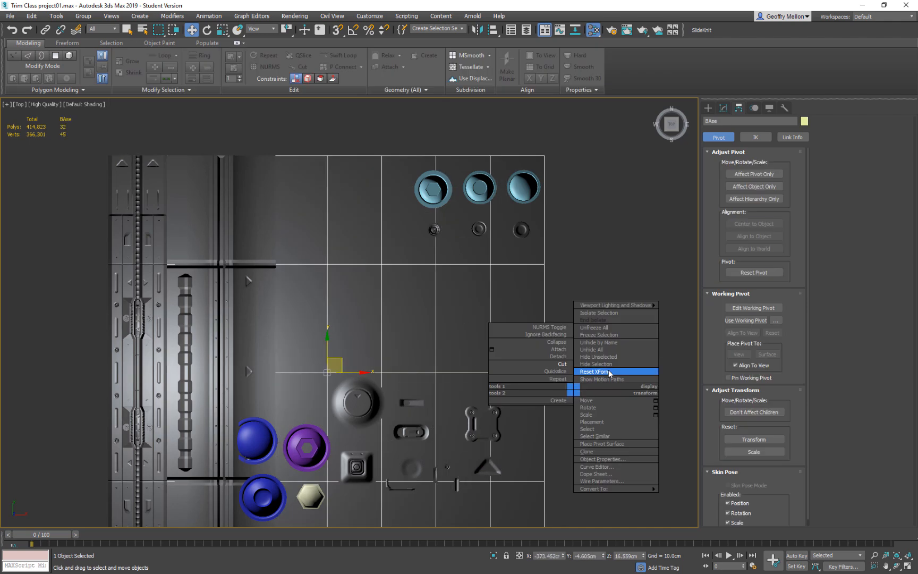
left_click(599, 335)
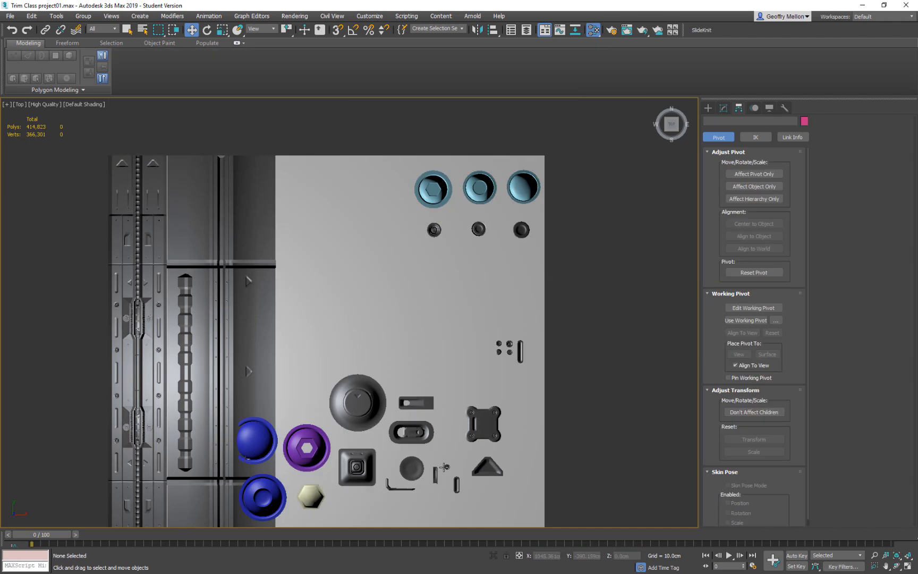
key("ctrl+z")
Turn off Show Frozen in Gray in the base plane's object properties.
right_click(622, 386)
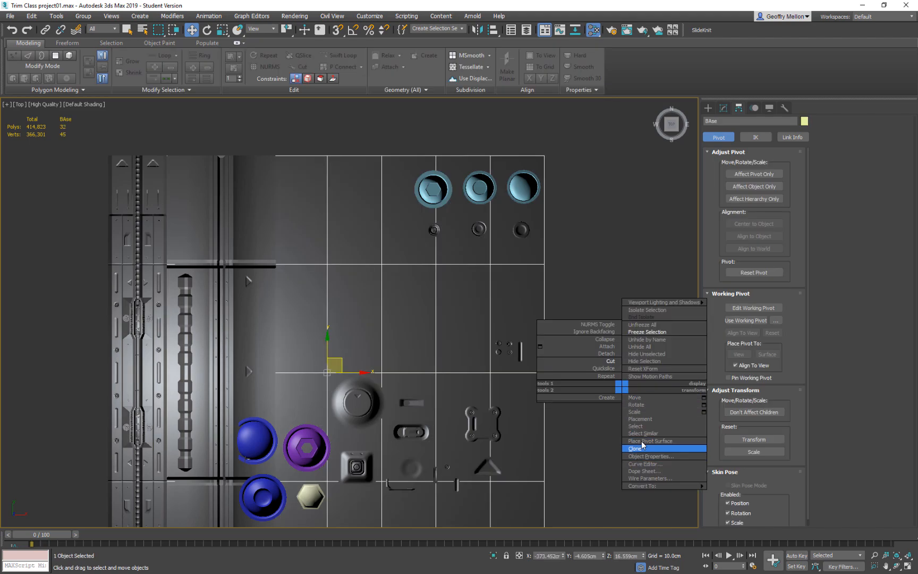
left_click(641, 442)
right_click(629, 430)
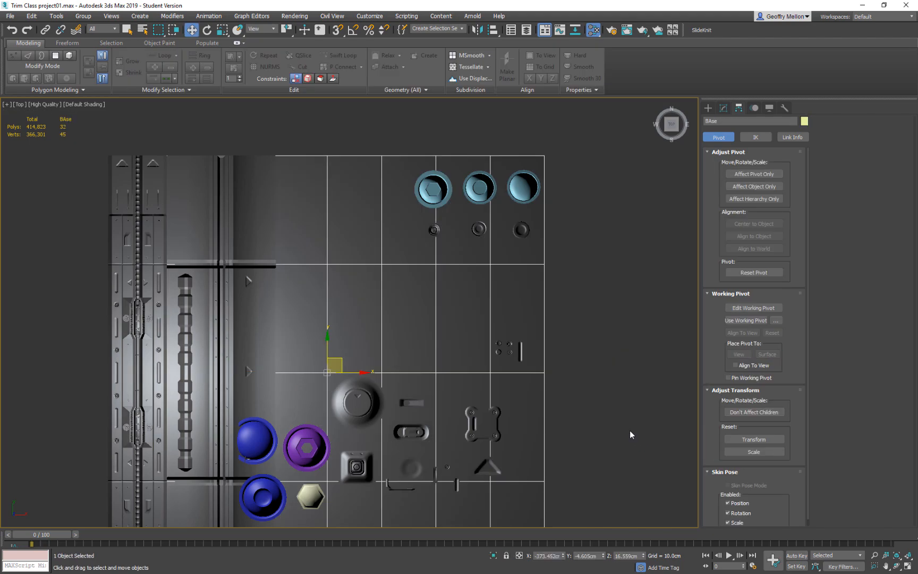
right_click(587, 407)
left_click(610, 472)
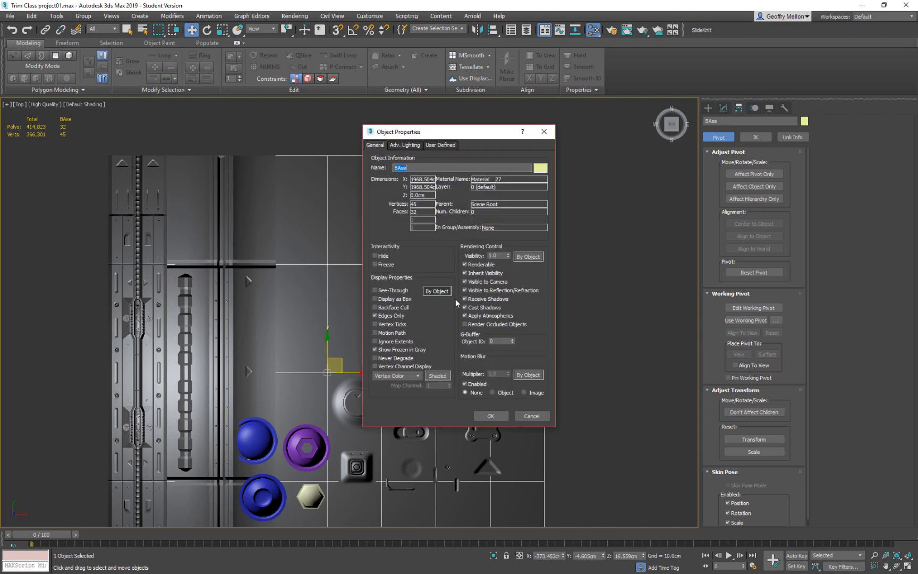
left_click(375, 349)
left_click(505, 415)
Move Object049 directly below the nut under the third light-blue bolt and enlarge it.
left_click(457, 450)
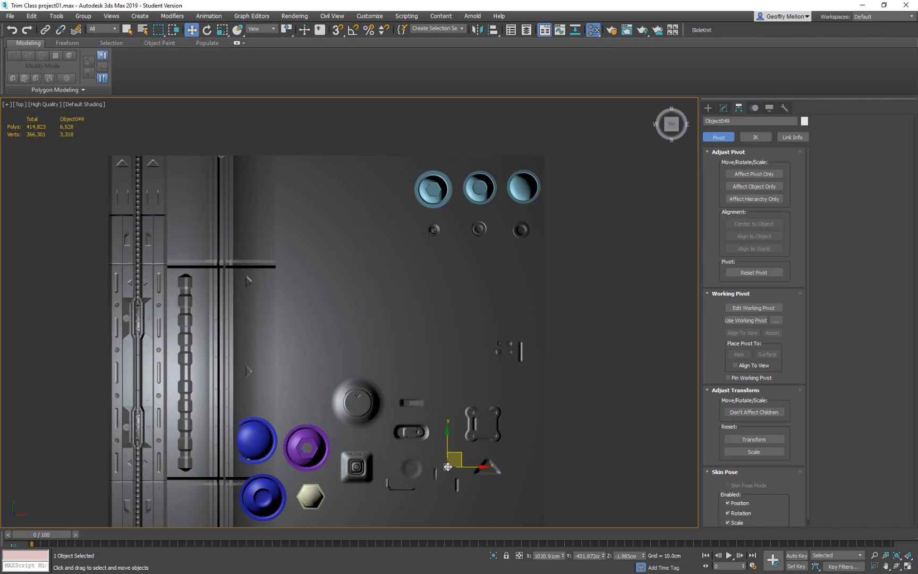
left_click_drag(457, 450, 540, 183)
key("r")
key("w")
left_click_drag(546, 266, 548, 265)
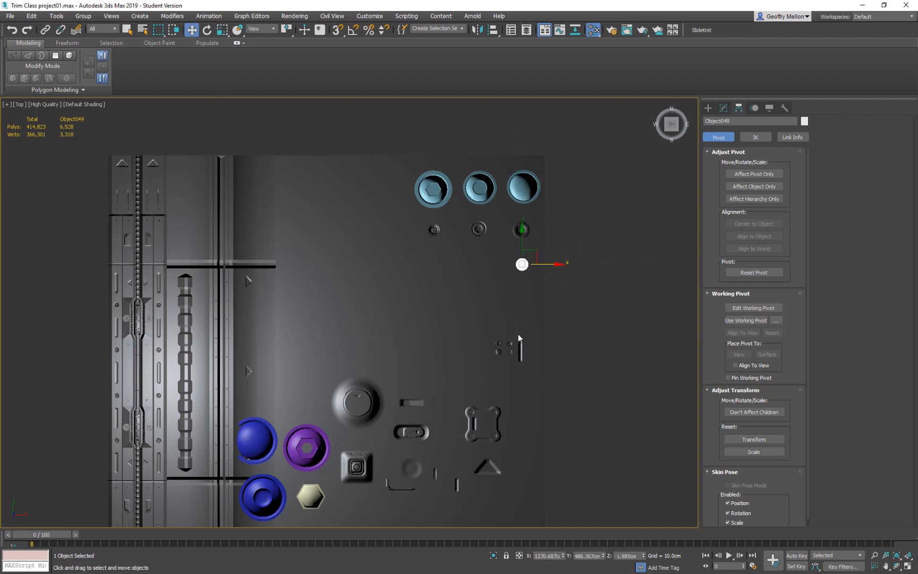
Move the lower-left nut of the four-nut cluster below the second small nut and scale it up.
left_click(498, 352)
left_click_drag(513, 344, 493, 257)
key("e")
key("r")
left_click_drag(485, 256, 480, 262)
left_click_drag(485, 206, 486, 197)
Delete the three nuts left in the small cluster beside the narrow upright slot.
left_click(499, 343)
middle_click_drag(510, 312, 508, 312)
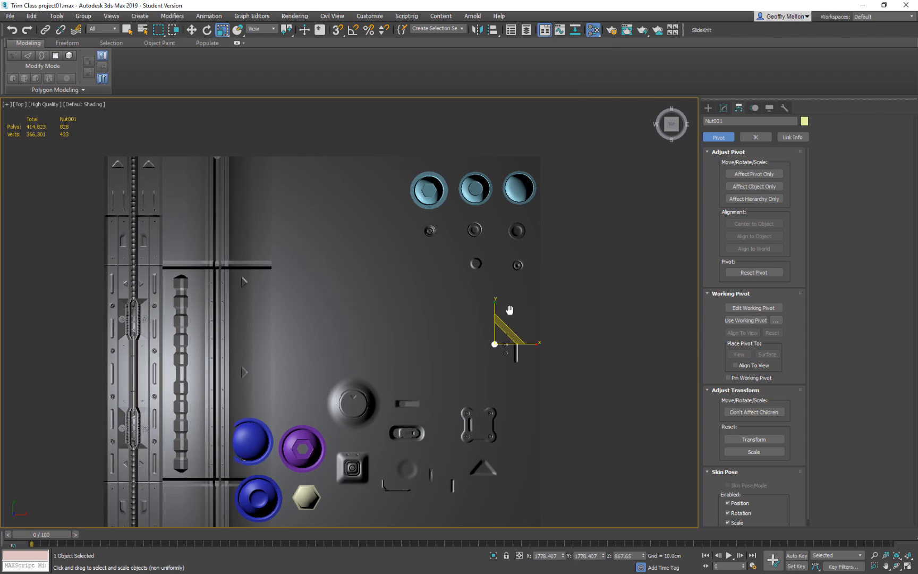
scroll(509, 309, "up", 5)
middle_click_drag(528, 371, 494, 387)
left_click(515, 369)
left_click(467, 374)
scroll(478, 313, "down", 2)
mouse_move(476, 311)
middle_mouse_down()
mouse_move(535, 443)
mouse_move(475, 315)
middle_mouse_up()
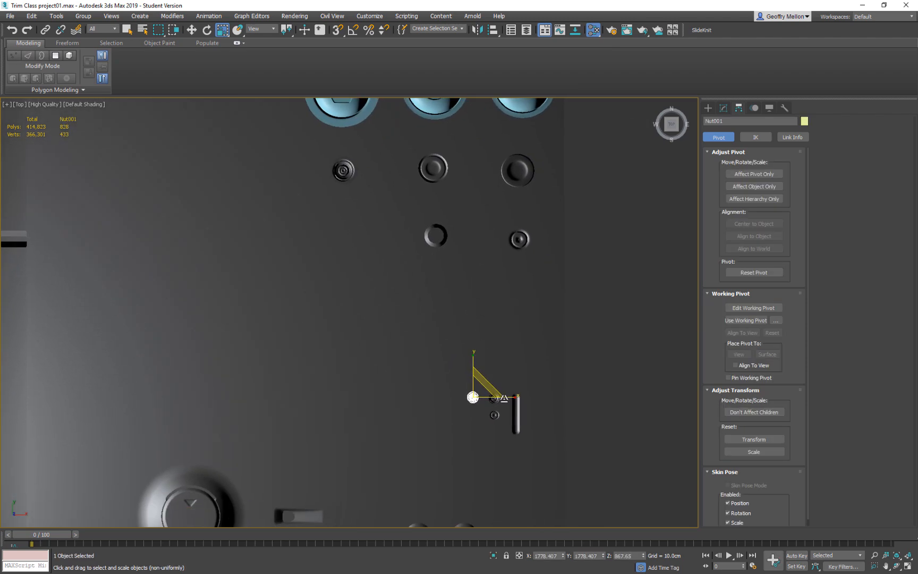
left_click(494, 397, "ctrl")
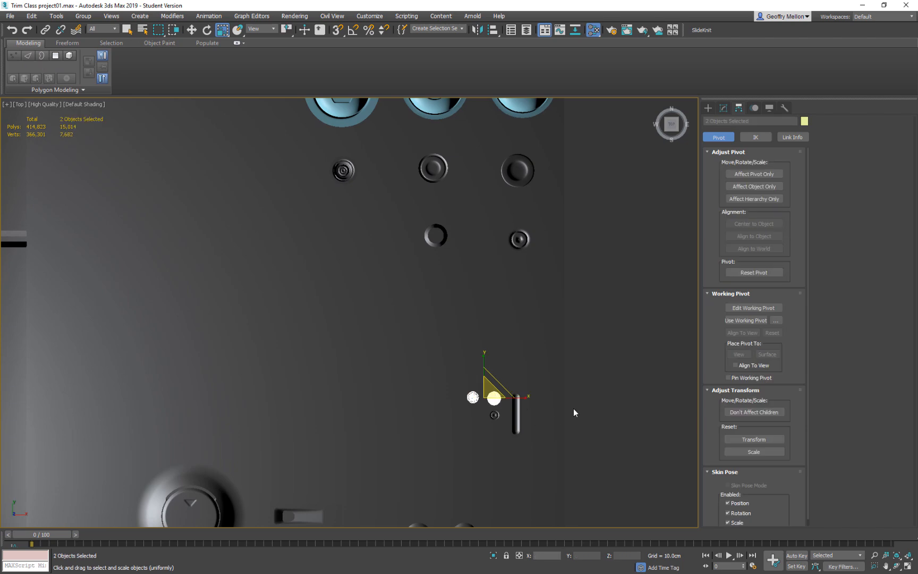
key("Delete")
left_click(495, 416)
key("Delete")
left_click(516, 418)
left_click(494, 415)
key("Delete")
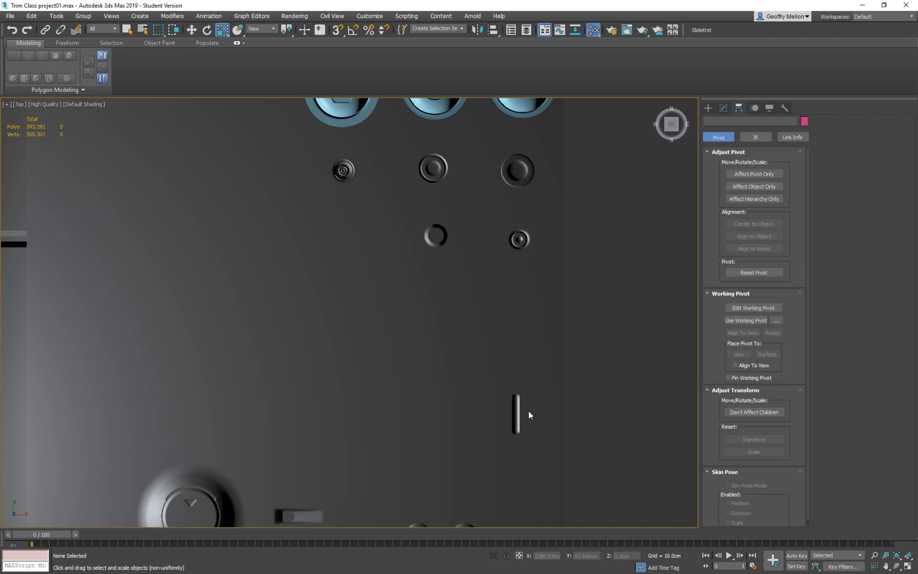
Clone the narrow upright slot as one copy and place it below the arranged nuts.
left_click(517, 414)
key("w")
mouse_move(526, 407)
left_mouse_down("shift")
mouse_move(543, 307)
mouse_move(532, 292)
left_mouse_up("shift")
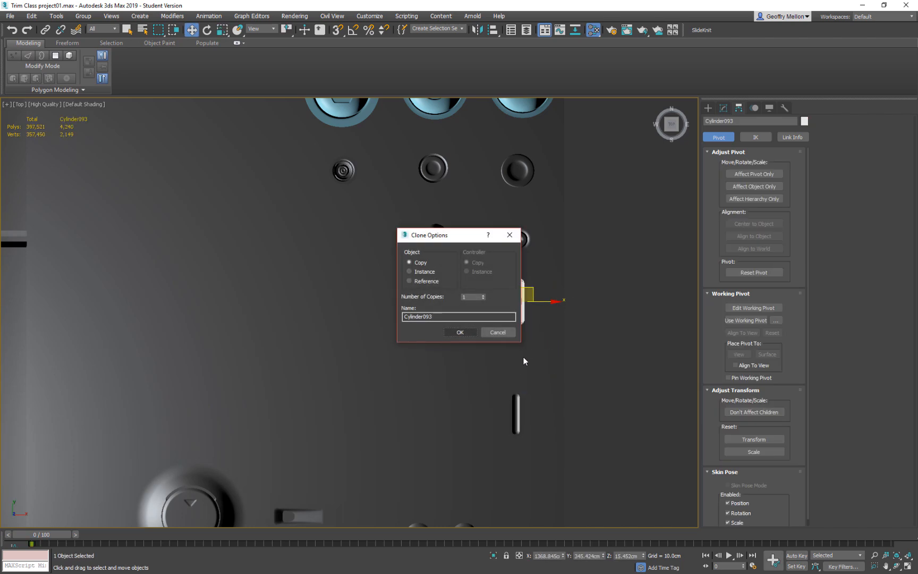
left_click(497, 333)
mouse_move(529, 408)
left_mouse_down()
mouse_move(522, 357)
mouse_move(532, 281)
mouse_move(531, 296)
left_mouse_up()
left_click(466, 334)
Move the large round dome Cylinder085 to the base plane's outer side, directly below the upright slots.
scroll(539, 404, "down", 5)
mouse_move(538, 403)
middle_mouse_down("alt")
mouse_move(521, 340)
mouse_move(503, 330)
mouse_move(545, 323)
mouse_move(521, 366)
mouse_move(474, 391)
mouse_move(425, 366)
middle_mouse_up("alt")
left_click(422, 366)
left_click_drag(423, 366, 517, 308)
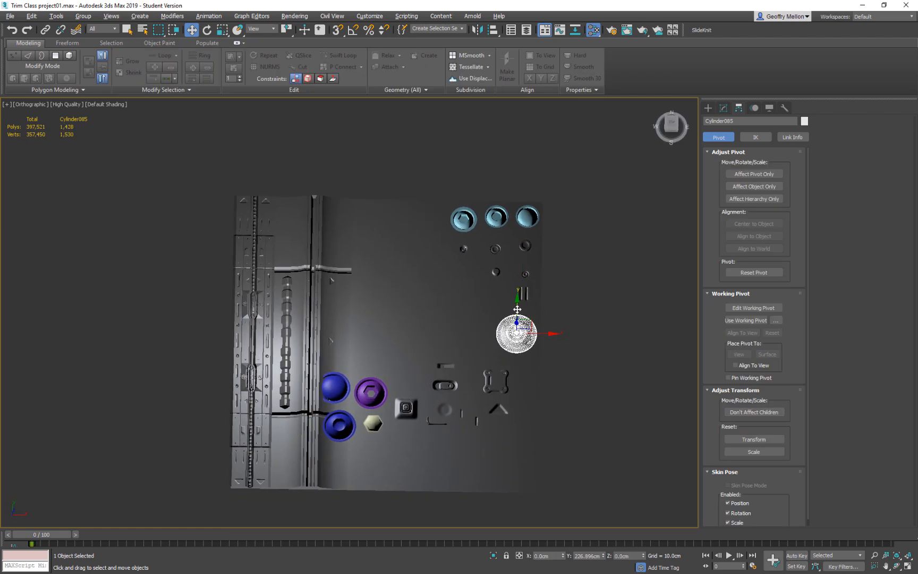
Delete the plain blue domed bolt Cylinder090 beside the second trim strip.
left_click(496, 380)
left_click_drag(338, 384, 502, 346)
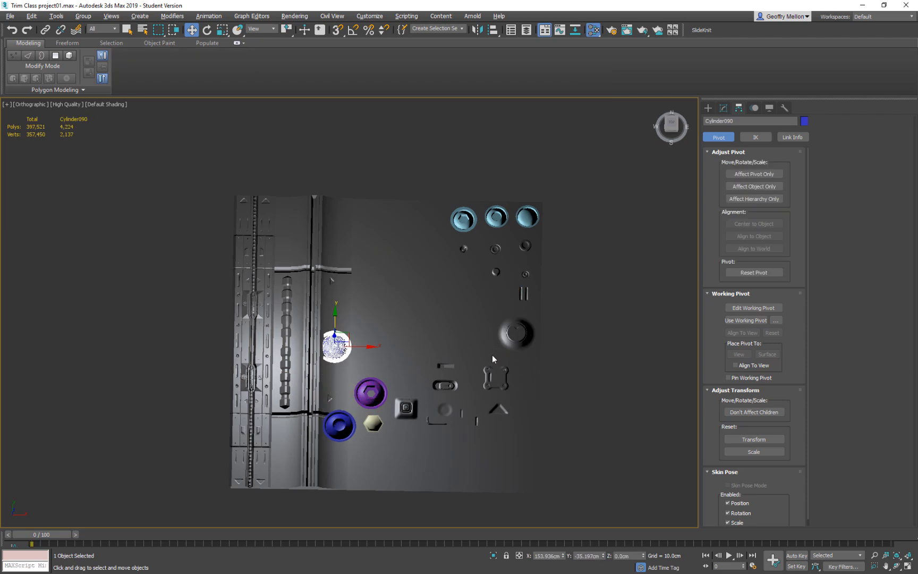
key("Delete")
Try deleting the blue bolt with the round recess, then undo the deletion.
left_click(339, 425)
key("Delete")
left_click(380, 392)
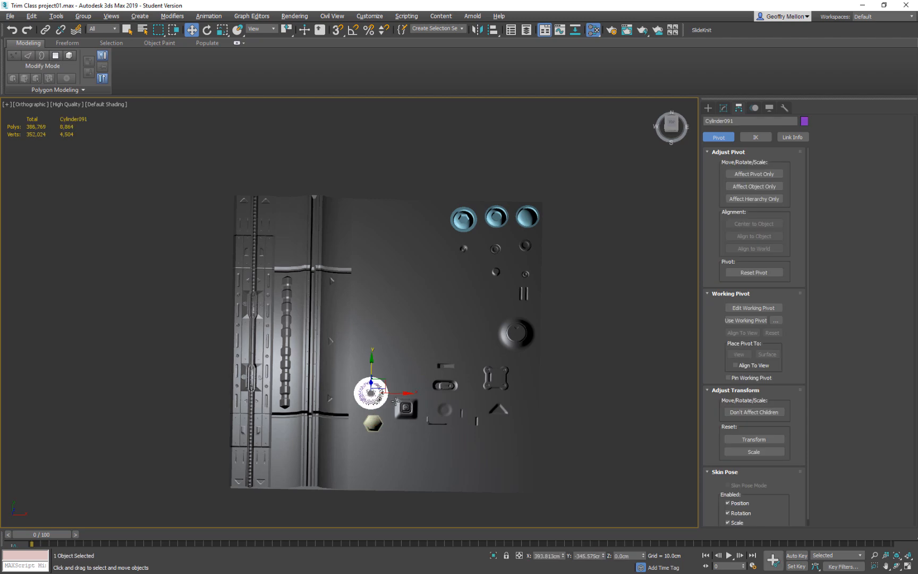
key("ctrl+z")
key("ctrl+z")
Delete the purple bolt with the hexagonal socket.
scroll(349, 418, "up", 4)
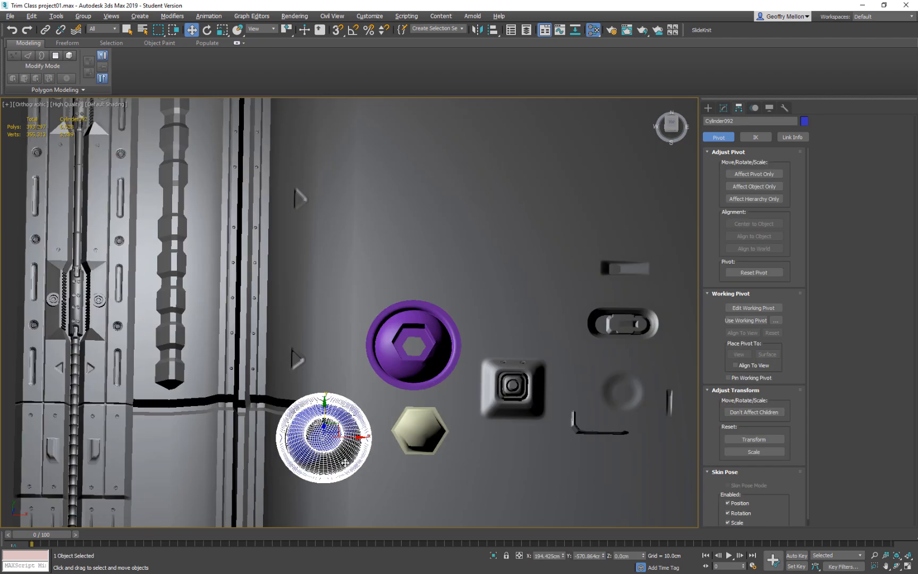
left_click(395, 376)
key("Delete")
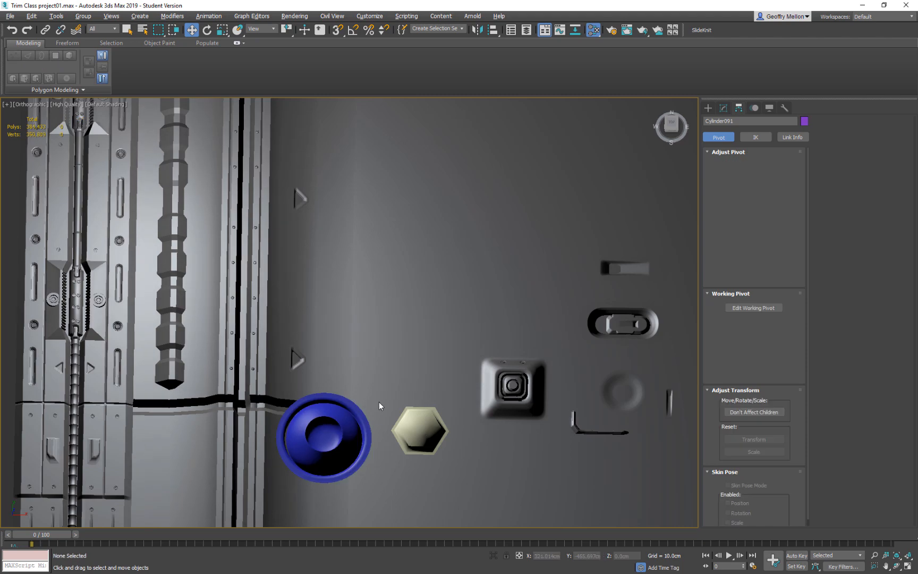
Delete the beige hexagonal nut beside the blue round bolt.
left_click(419, 430)
key("Delete")
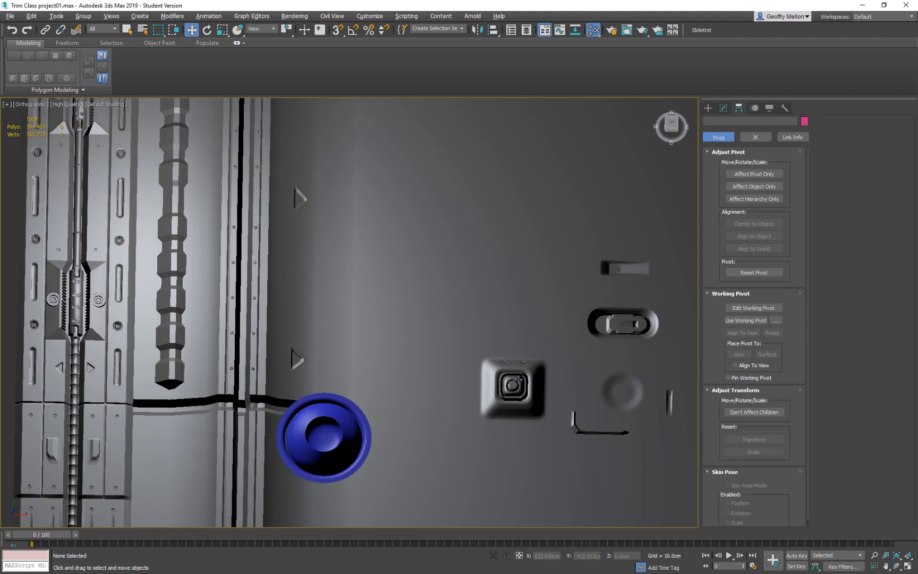
Select all six parts of the square recessed detail, including its two small bolts, and move them to the base plane's lower outer corner.
left_click(512, 387)
scroll(420, 375, "down", 5)
left_click(409, 379)
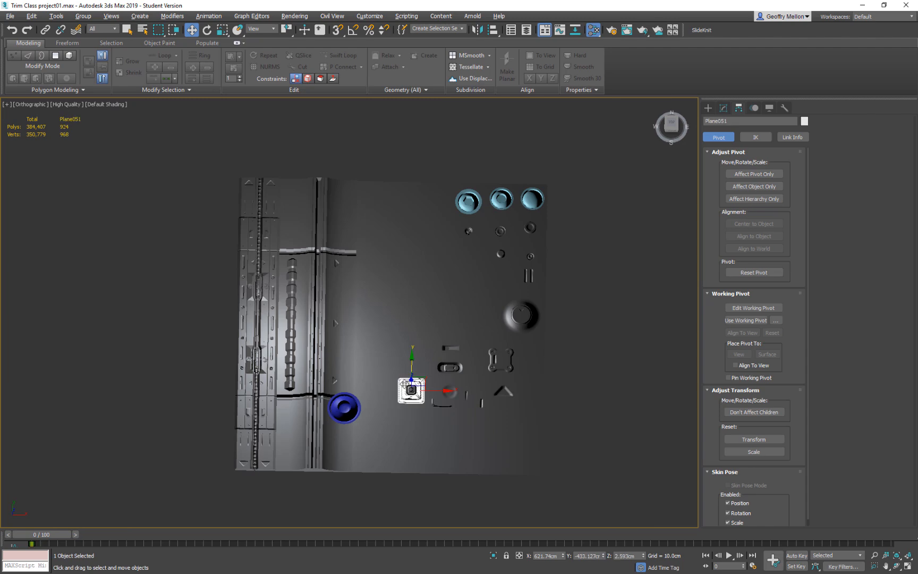
scroll(406, 382, "up", 10)
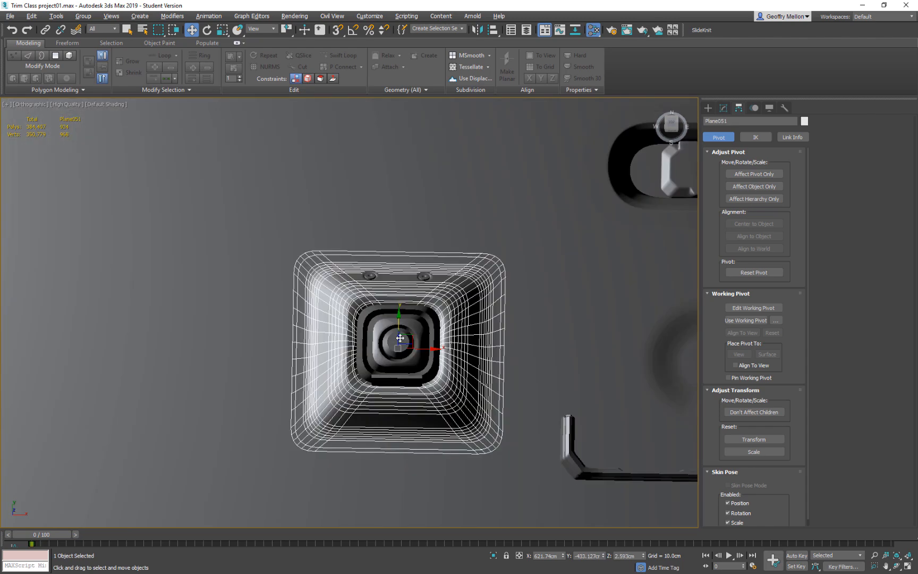
left_click(418, 377, "ctrl")
left_click(417, 366, "ctrl")
left_click(407, 338, "ctrl")
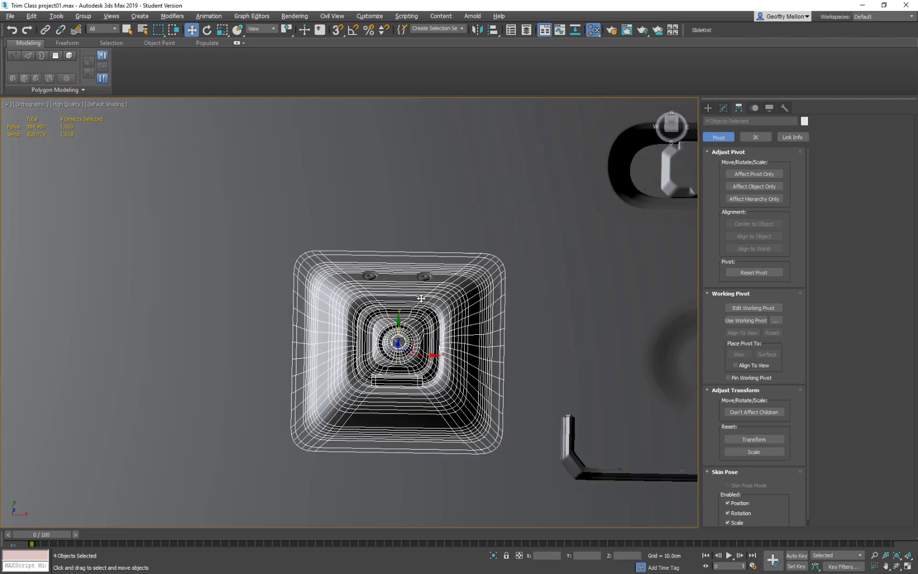
left_click(424, 277, "ctrl")
left_click(371, 276, "ctrl")
scroll(446, 333, "down", 10)
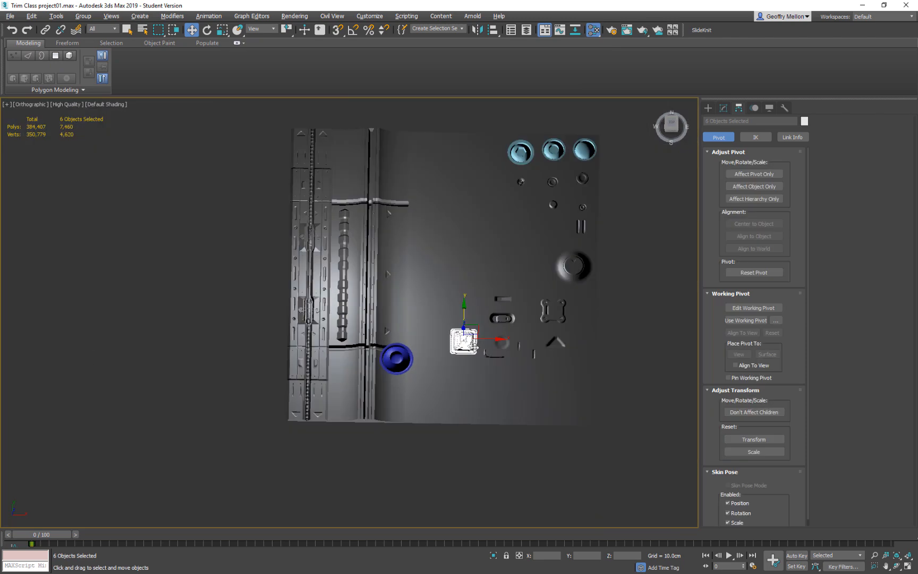
left_click_drag(447, 353, 543, 372)
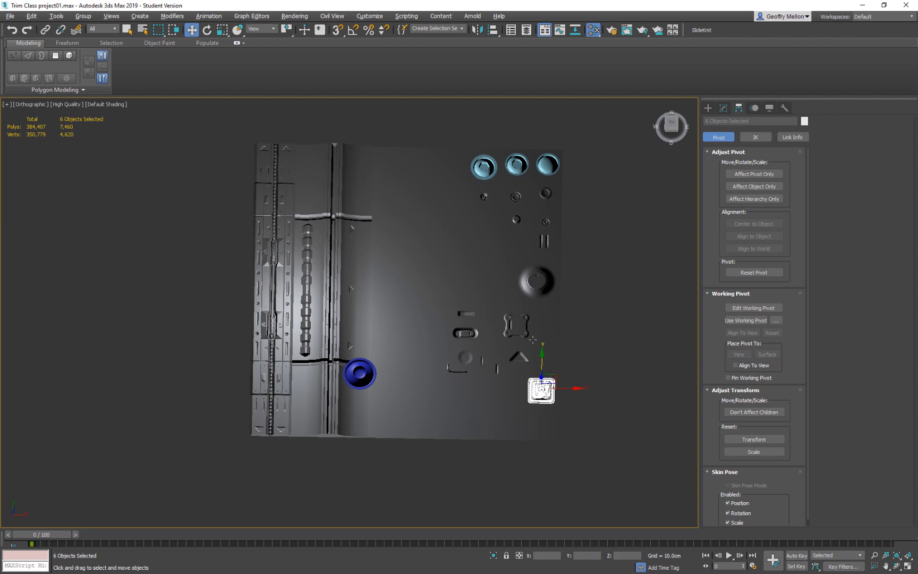
Move the four-lobed bracket and the triangular detail into the outer column between the large dome and the square detail.
scroll(526, 328, "up", 5)
left_click(526, 333)
left_click_drag(524, 323, 591, 324)
left_click_drag(512, 412, 555, 412)
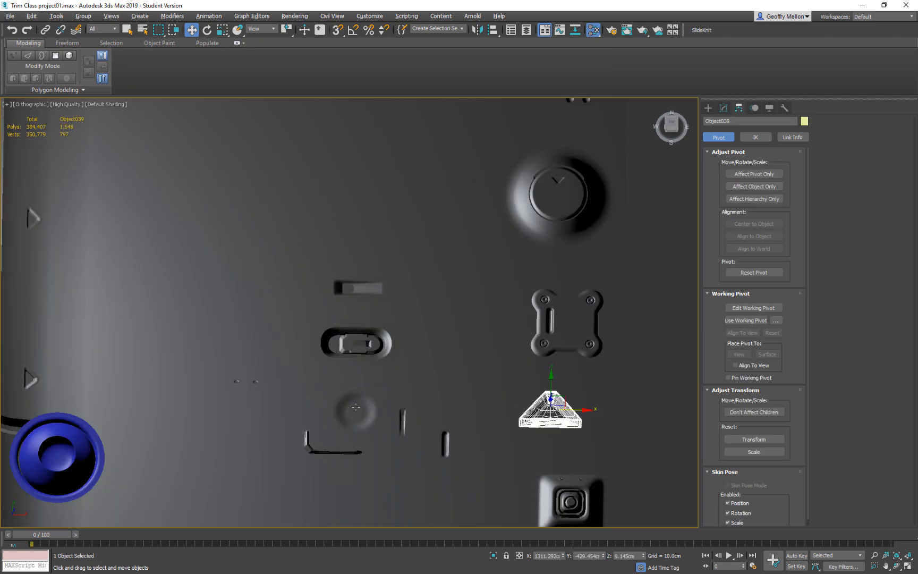
Delete the blue bolt with the round recess, Cylinder092, beside the second trim strip.
scroll(354, 366, "down", 6)
middle_click_drag(330, 317, 379, 357)
left_click(325, 428)
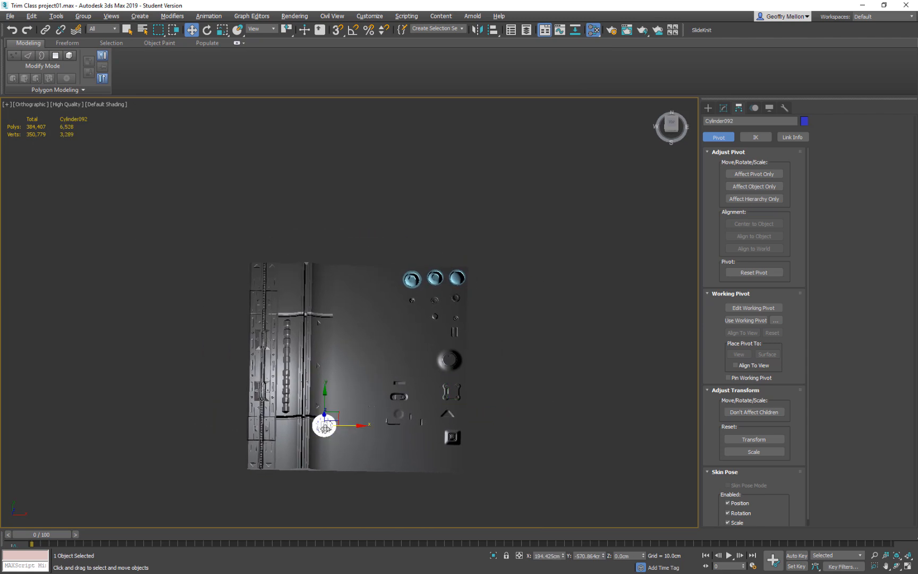
left_click_drag(340, 416, 431, 320)
key("Delete")
middle_click_drag(417, 359, 412, 317)
Move the rounded slot detail and the small rectangular block up beside the large dome.
scroll(393, 351, "up", 5)
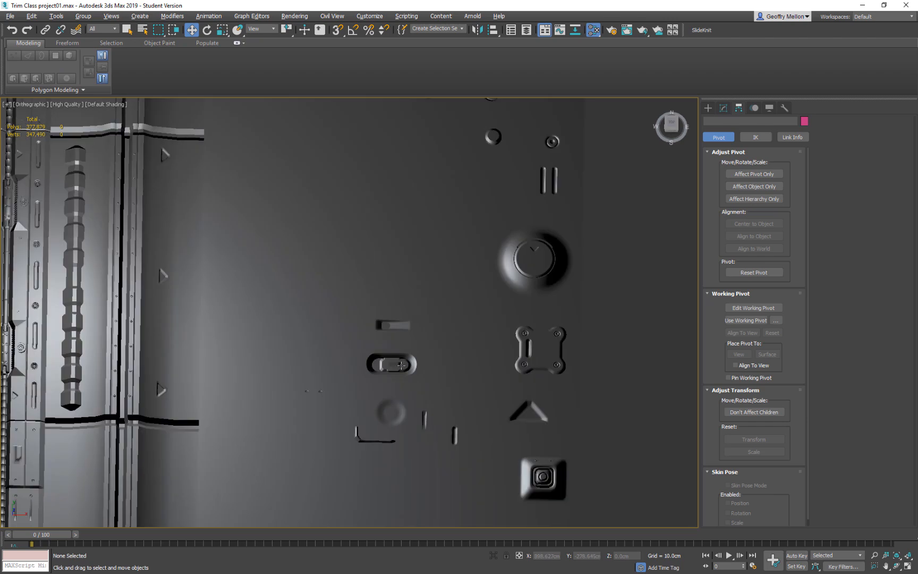
left_click(407, 375)
left_click_drag(403, 357, 490, 302)
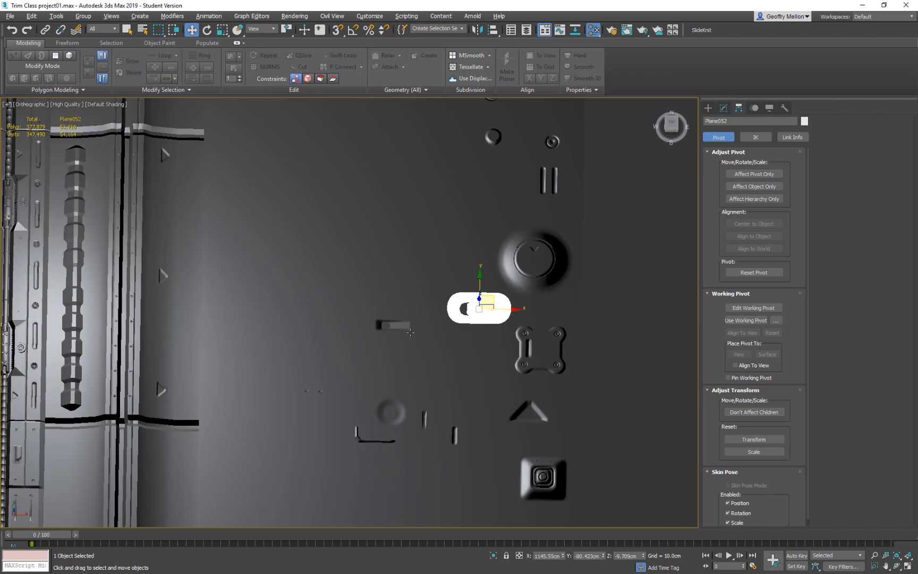
left_click(395, 325)
left_click_drag(395, 325, 442, 259)
middle_click_drag(465, 322, 463, 269, "alt")
left_click_drag(441, 233, 442, 229)
Move the pair of tiny bolts and the shallow round dimple closer to the outer column, just below the rounded slot detail.
middle_click_drag(441, 229, 337, 400, "alt")
left_click(318, 395)
scroll(340, 404, "up", 10)
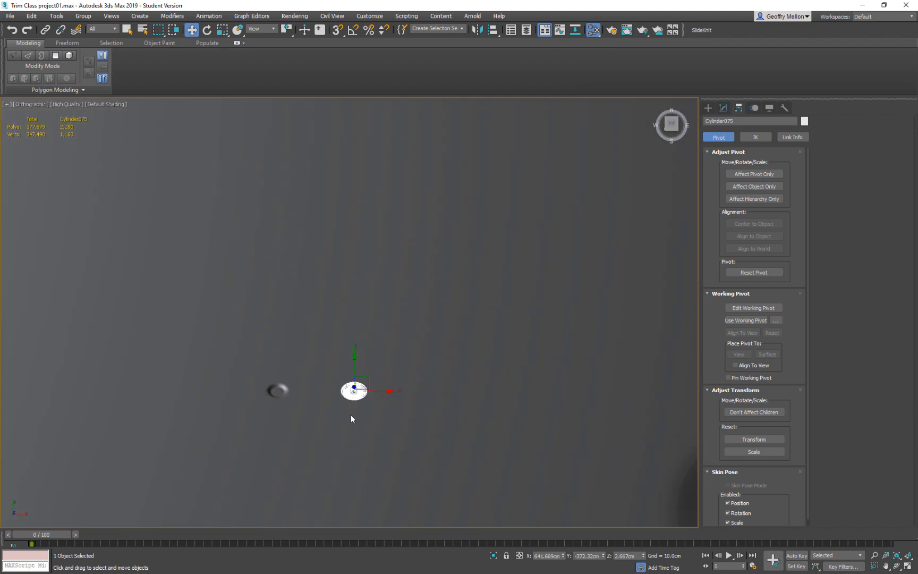
left_click(284, 391, "ctrl")
middle_click_drag(414, 398, 488, 400)
scroll(545, 374, "down", 8)
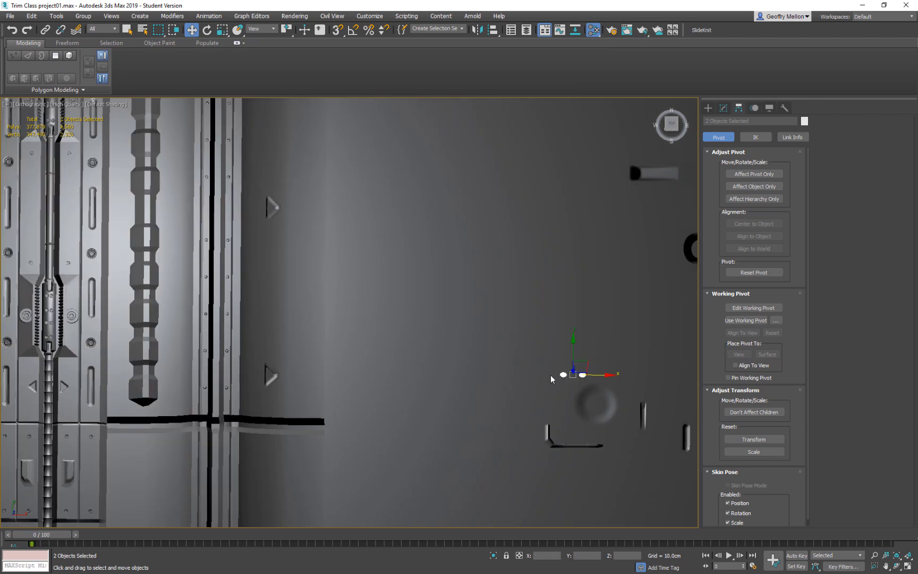
middle_click_drag(545, 374, 395, 407)
scroll(395, 407, "down", 5)
left_click_drag(406, 407, 448, 377)
Move the L-shaped bar to the plane's lower edge, beside the square recessed detail.
left_click(397, 419)
left_click_drag(384, 431, 443, 478)
scroll(459, 471, "up", 5)
scroll(323, 328, "down", 3)
middle_click_drag(322, 328, 508, 372)
scroll(365, 316, "up", 4)
scroll(365, 316, "down", 3)
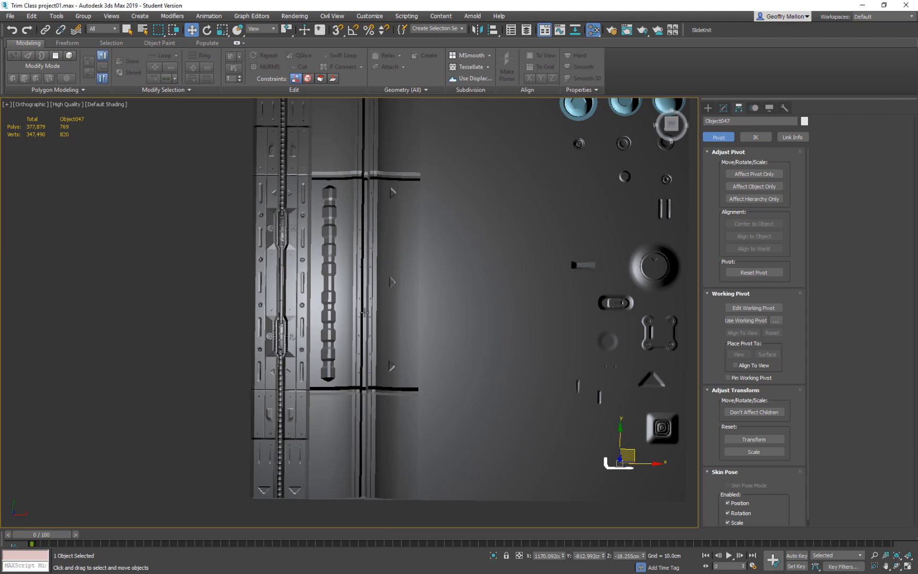
Connect the ring of edges across Trim2's central groove to add a lengthwise edge loop.
scroll(362, 310, "up", 4)
left_click(394, 346)
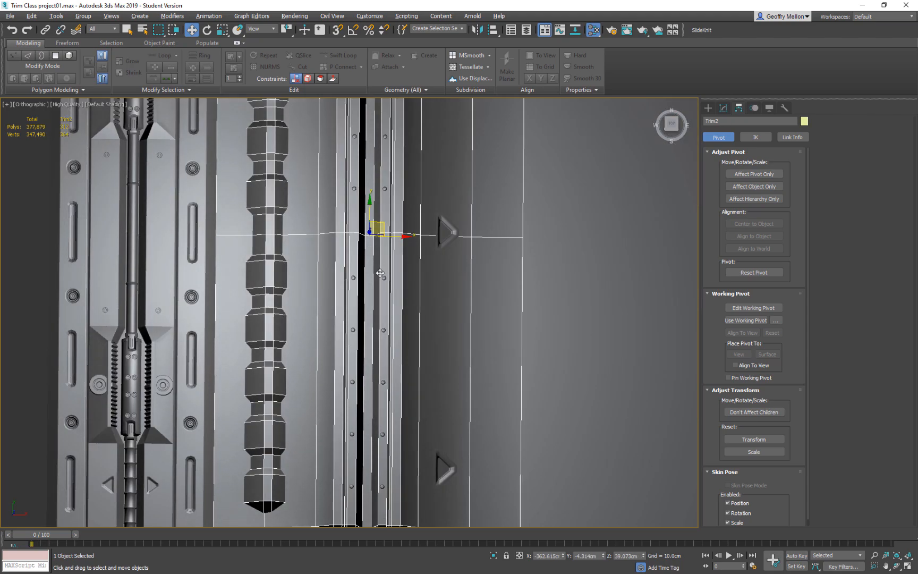
key("2")
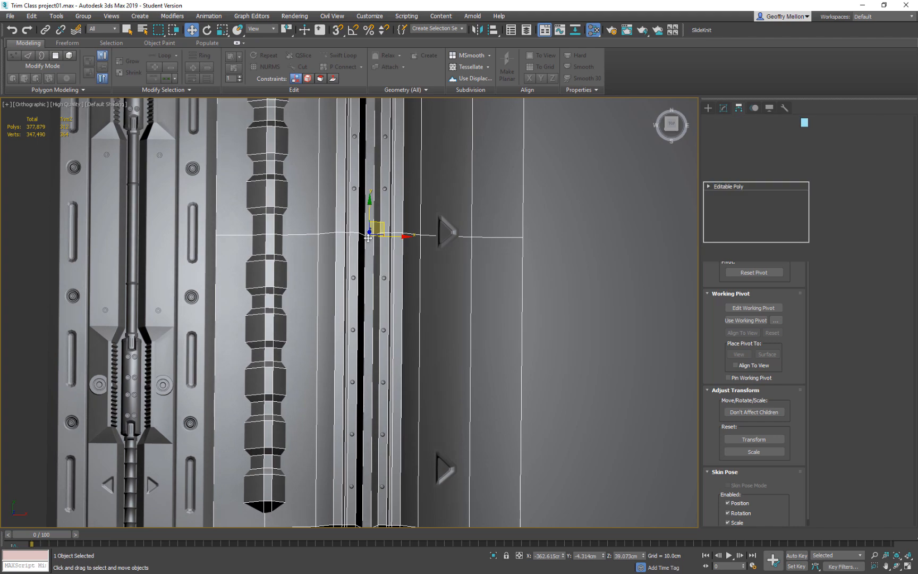
right_click(493, 272)
left_click(410, 295)
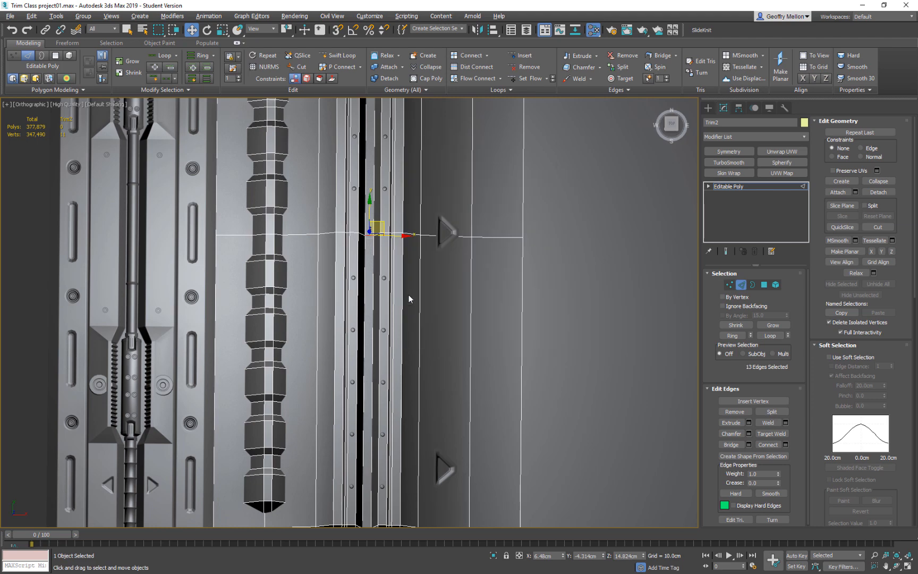
Create a smooth shape named wire from the new lengthwise edge loop in Trim2's groove.
middle_click_drag(453, 428, 455, 417, "alt")
left_click_drag(382, 321, 357, 430)
left_click(355, 359)
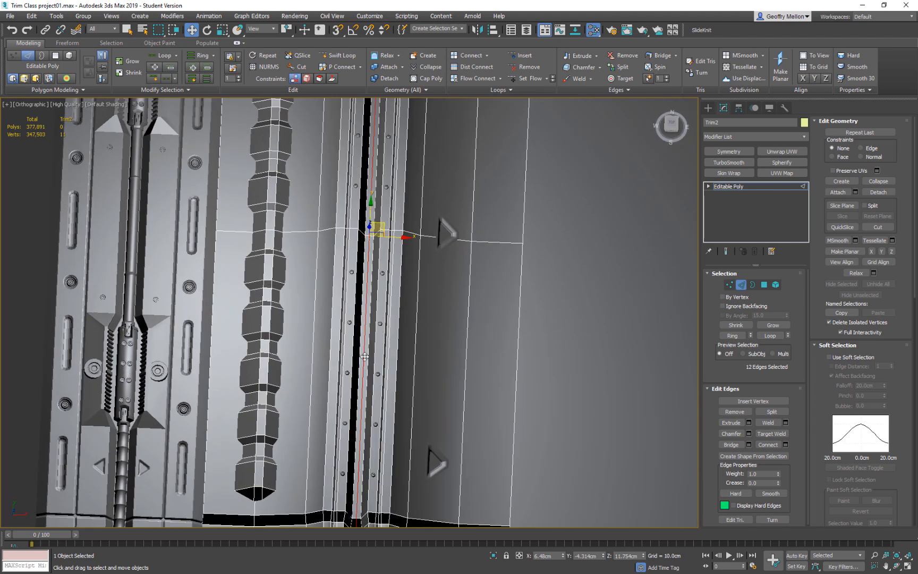
left_click(763, 457)
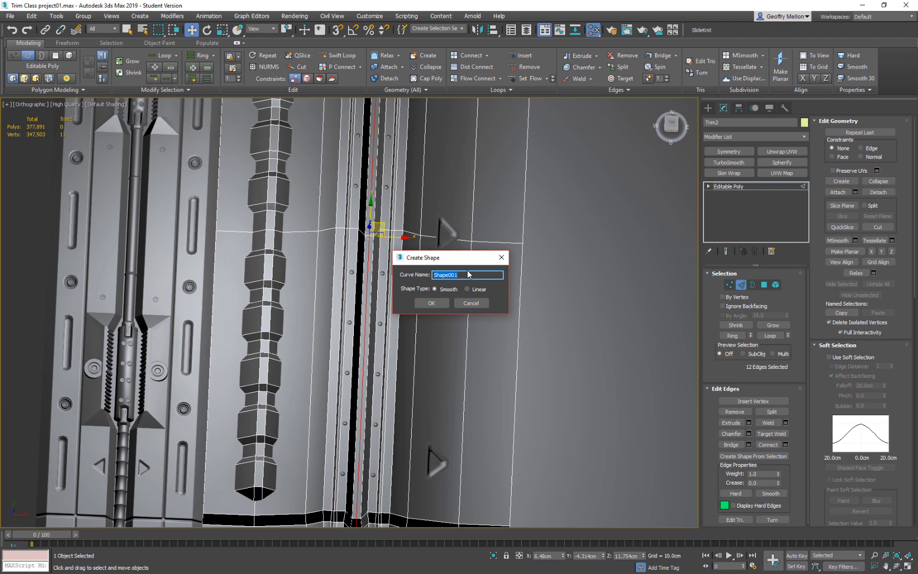
type("wire")
key("Return")
Leave edge editing on Trim2, select the wire spline and raise it above the groove to about Z 77.7 cm.
middle_click_drag(469, 271, 433, 284, "alt")
middle_click_drag(433, 284, 506, 327)
left_click(742, 286)
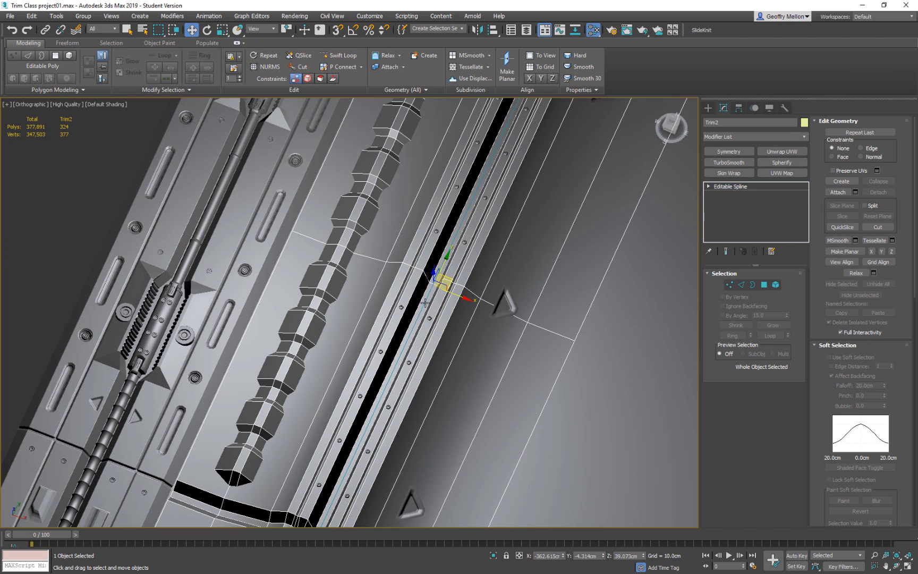
left_click(425, 303)
middle_click_drag(425, 303, 436, 276, "alt")
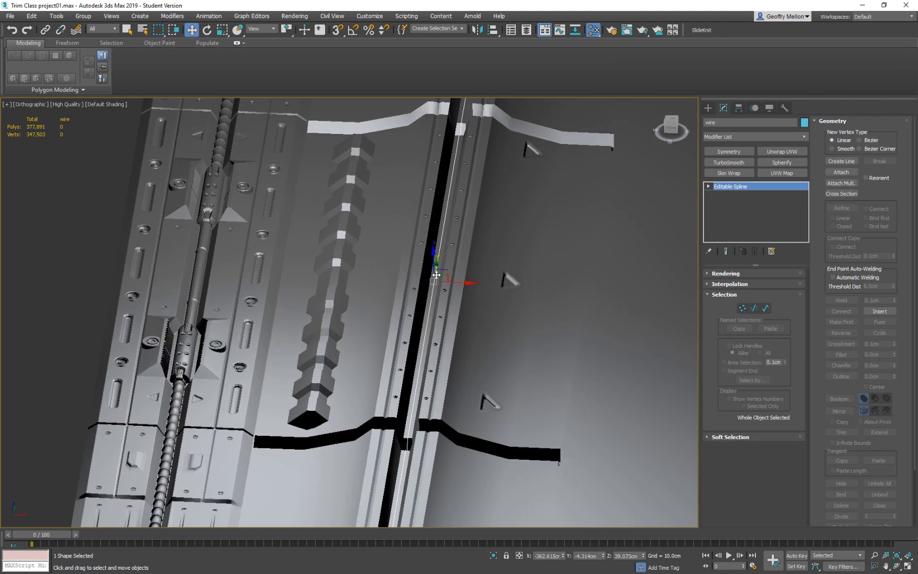
left_click_drag(432, 256, 457, 276)
middle_click_drag(457, 276, 314, 174, "alt")
middle_click_drag(341, 226, 399, 294, "alt")
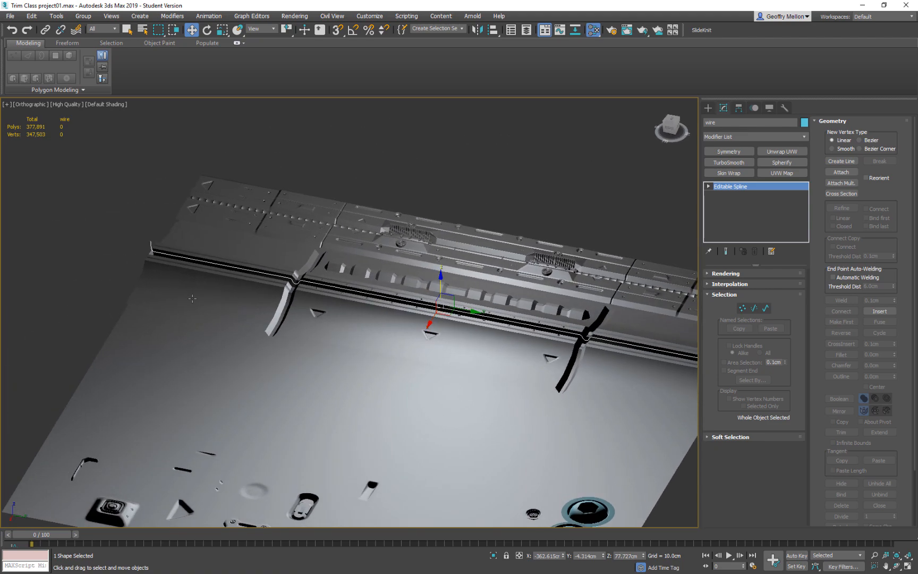
Delete the wire's surplus vertices in the dip at the first cross seam and at the nearby end to straighten it.
key("1")
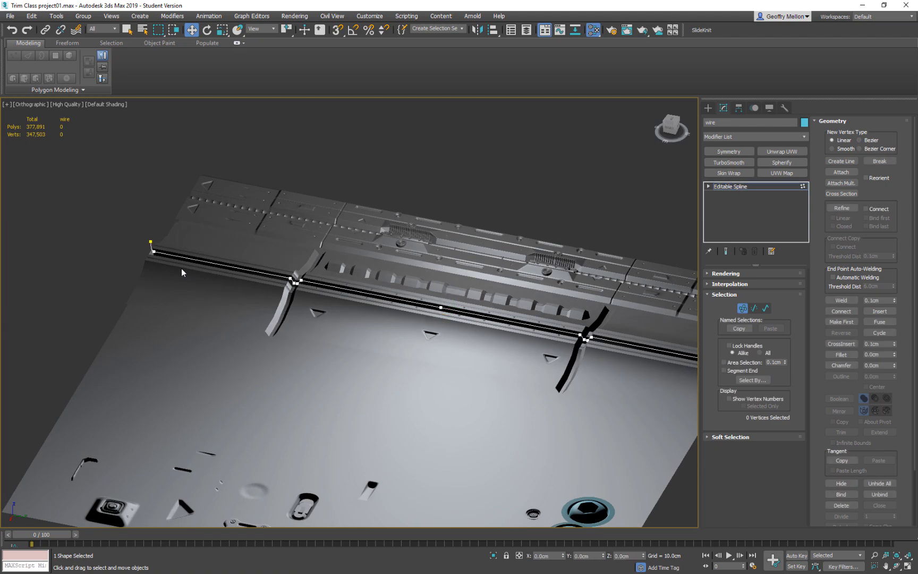
middle_click_drag(428, 304, 356, 317)
scroll(290, 319, "up", 5)
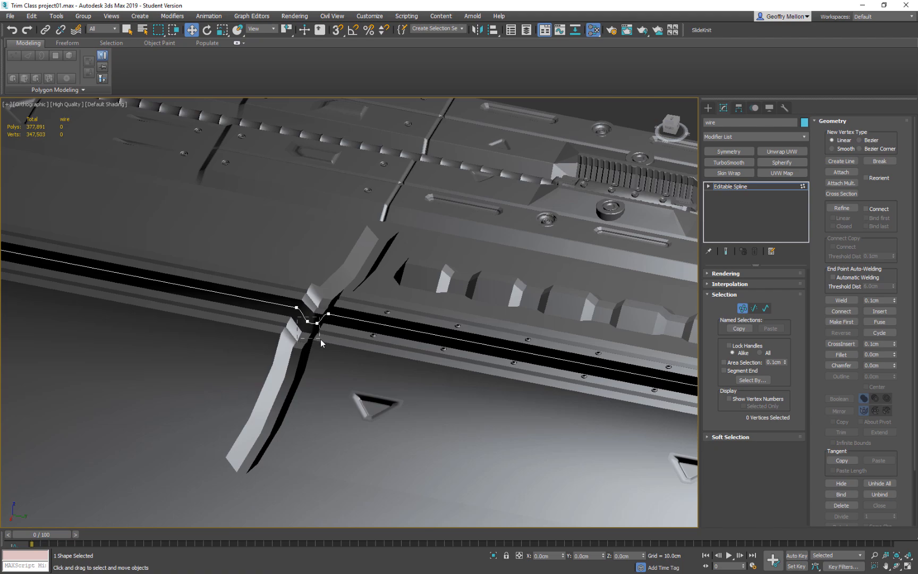
left_click(384, 359)
middle_click_drag(634, 365, 425, 329)
middle_click_drag(226, 278, 461, 332)
left_click_drag(383, 293, 253, 358)
left_click(255, 359)
Delete the wire's surplus vertices in the dip at the second cross seam and at the far end.
middle_click_drag(459, 370, 213, 320)
middle_click_drag(562, 381, 351, 333)
middle_click_drag(517, 363, 315, 309)
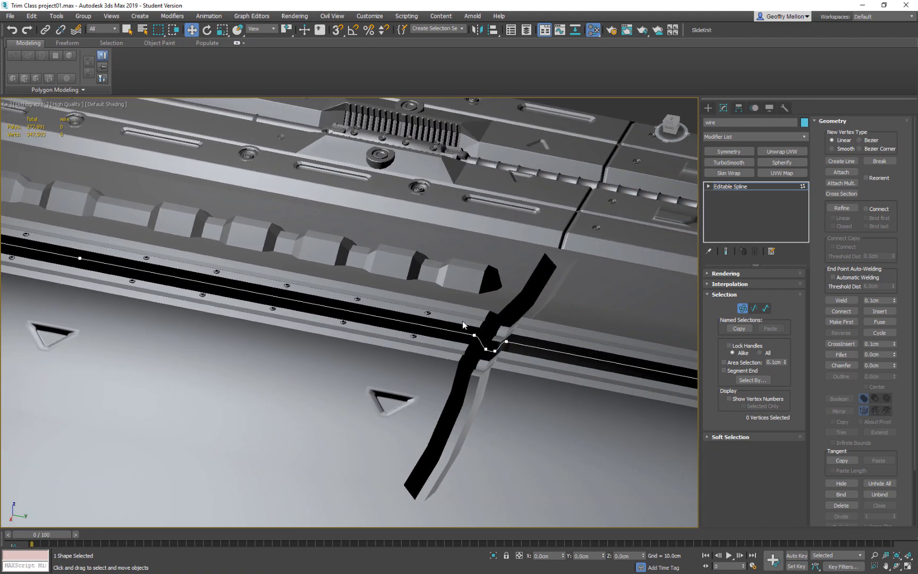
middle_click_drag(592, 377, 325, 322)
scroll(324, 322, "down", 3)
left_click_drag(466, 331, 465, 333)
left_click(485, 381)
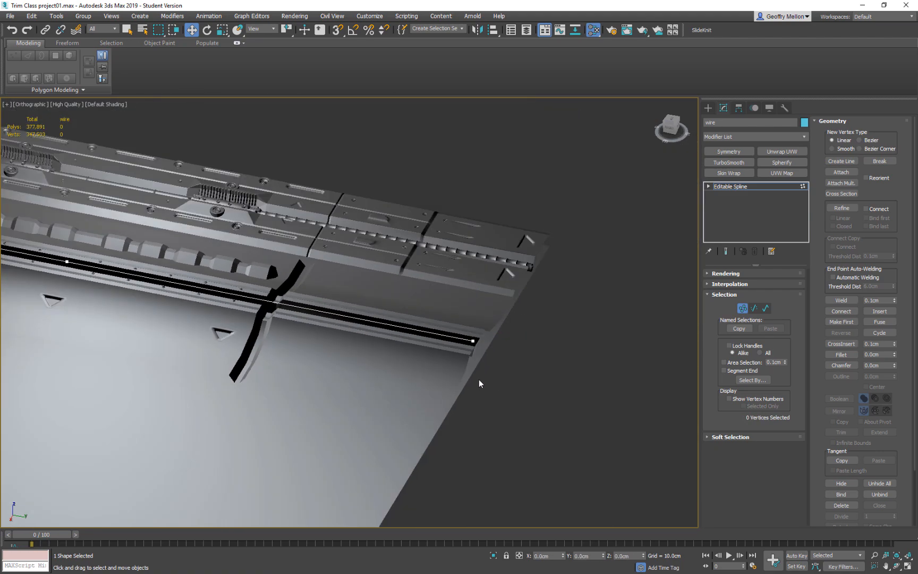
middle_click_drag(305, 325, 484, 361)
scroll(485, 362, "down", 3)
middle_click_drag(376, 334, 498, 362)
scroll(499, 362, "up", 3)
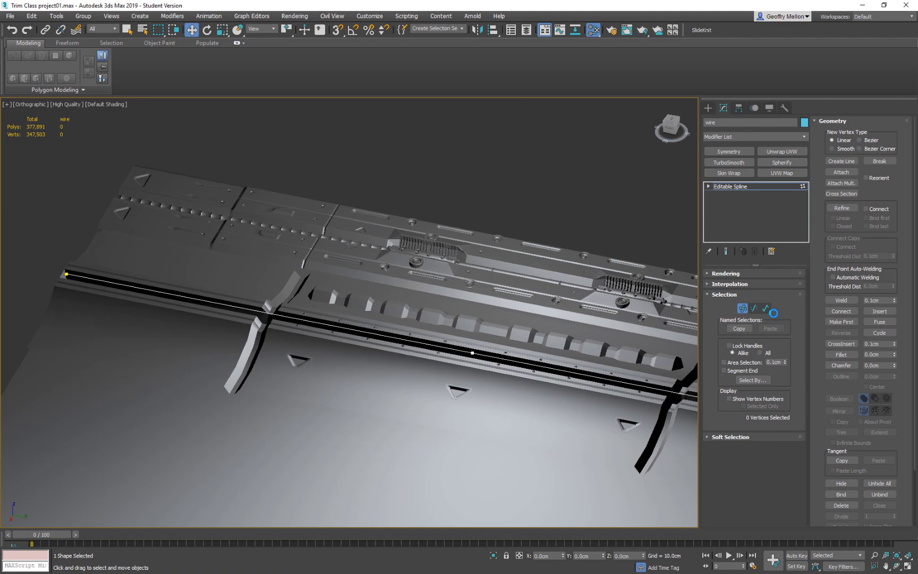
Enable the wire's thickness in the viewport and set its radial thickness to 2.75 cm.
left_click(738, 274)
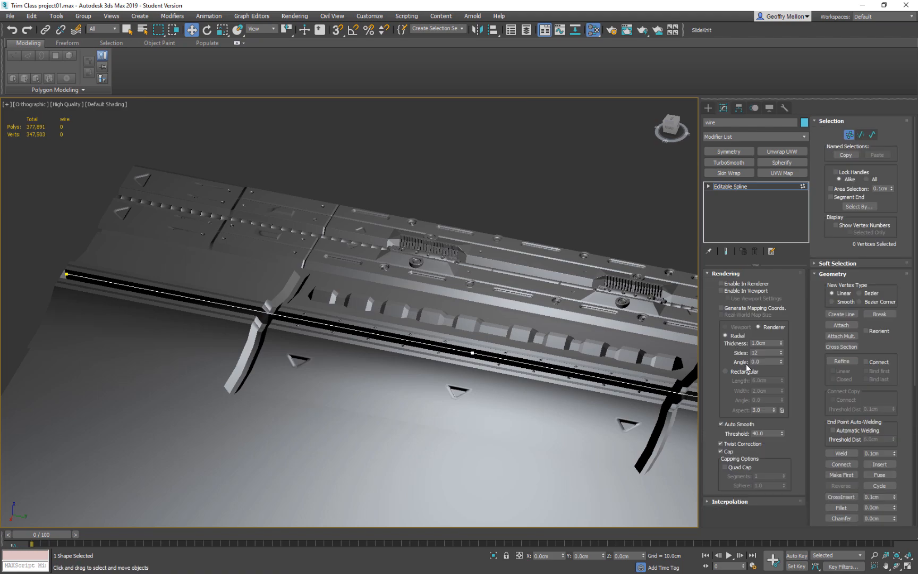
left_click(722, 290)
middle_click_drag(696, 310, 534, 347, "alt")
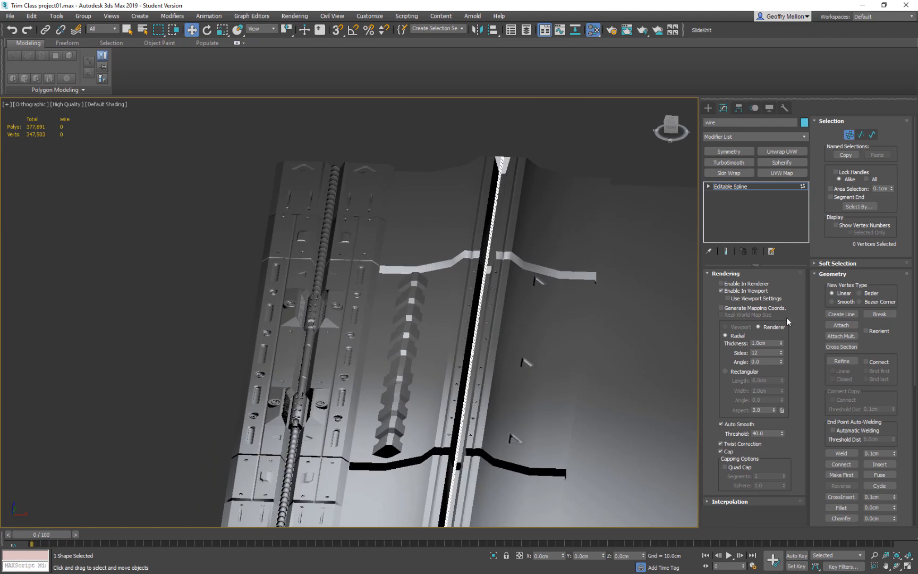
scroll(459, 307, "up", 5)
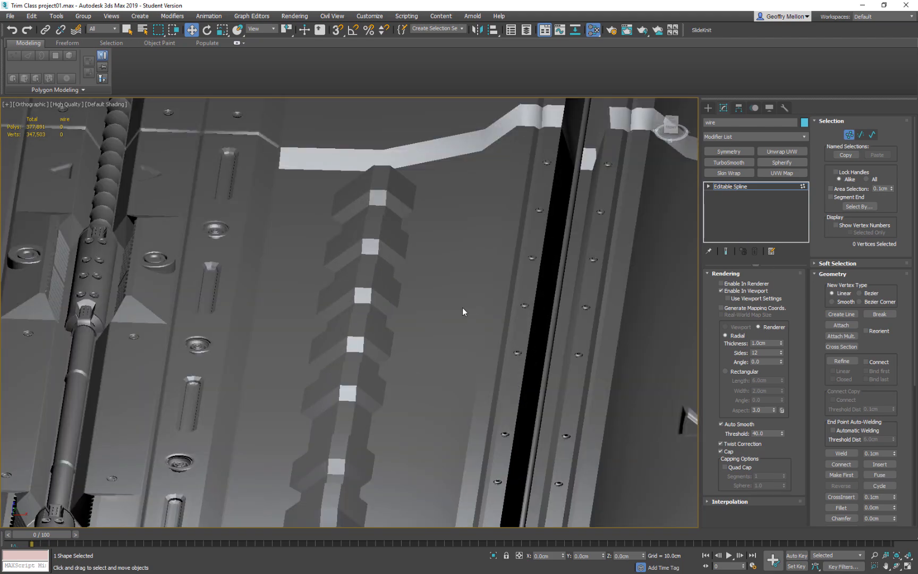
middle_click_drag(570, 360, 531, 401)
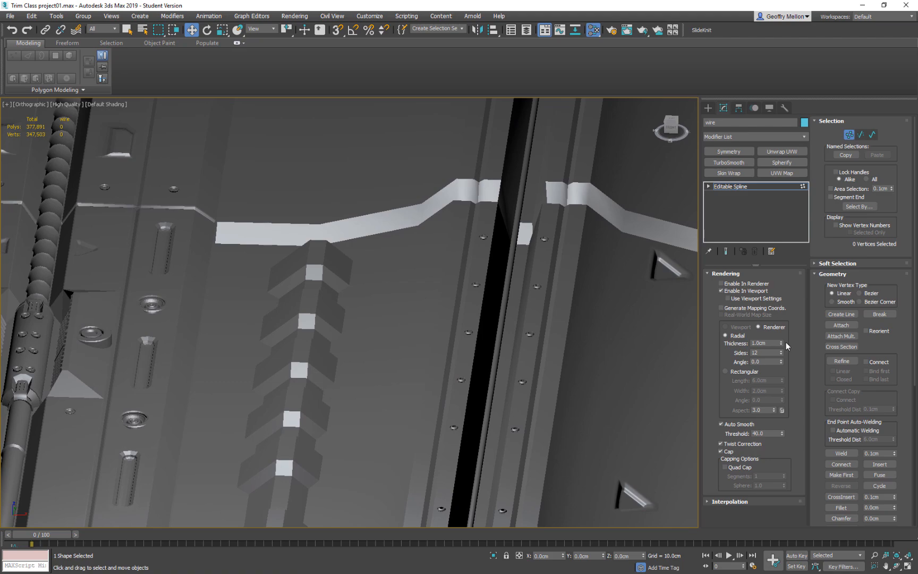
left_click_drag(782, 344, 794, 274)
middle_click_drag(585, 334, 565, 363, "alt")
scroll(509, 329, "down", 2)
middle_click_drag(519, 344, 531, 348)
scroll(532, 351, "up", 4)
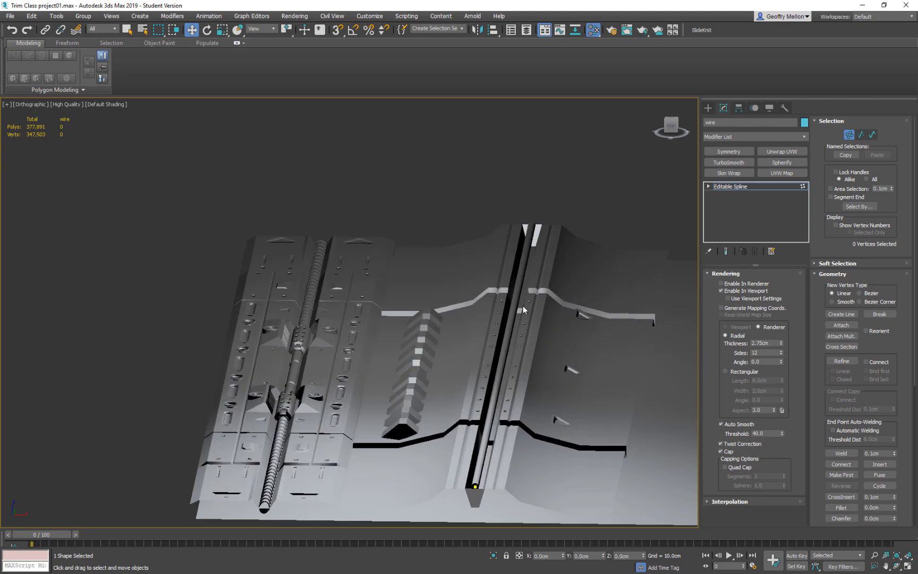
Leave vertex editing and lower the whole wire into Trim2's groove to about Z 44.3 cm.
left_click(754, 187)
left_click_drag(504, 329, 509, 348)
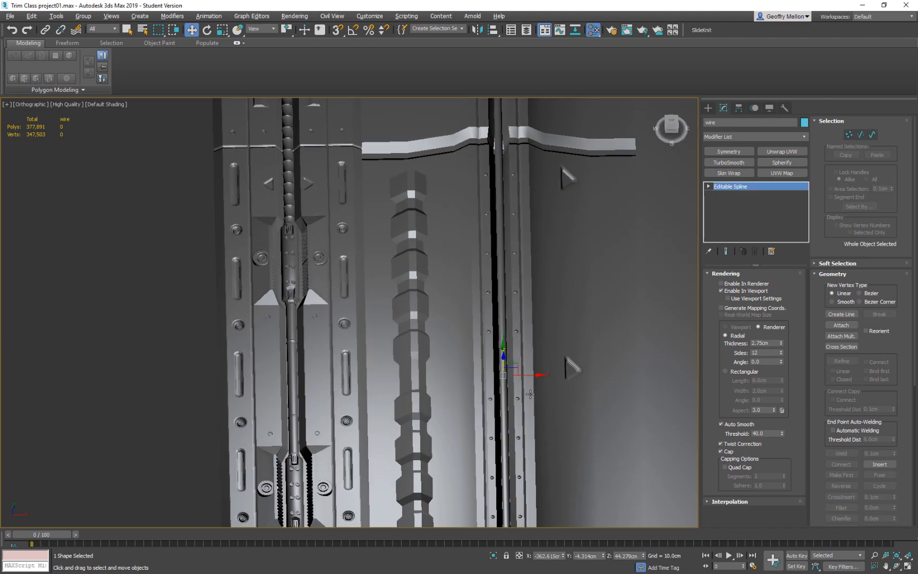
scroll(510, 330, "up", 2)
Make one independent copy of the wire, placed right beside it in the groove.
mouse_move(517, 322)
left_mouse_down()
mouse_move(508, 322)
mouse_move(520, 325)
left_mouse_up()
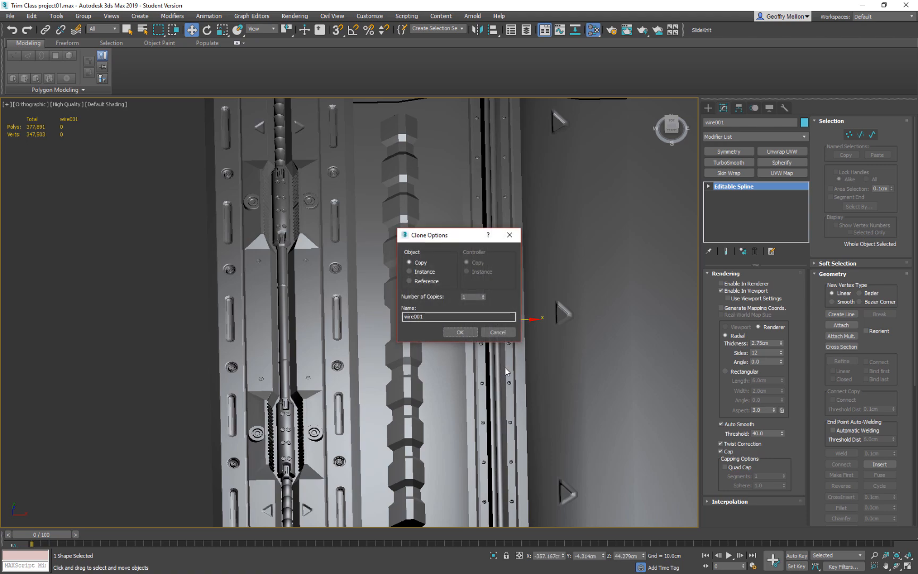
left_click(462, 330)
mouse_move(492, 351)
middle_mouse_down("alt")
mouse_move(489, 371)
mouse_move(499, 339)
middle_mouse_up("alt")
scroll(503, 339, "up", 4)
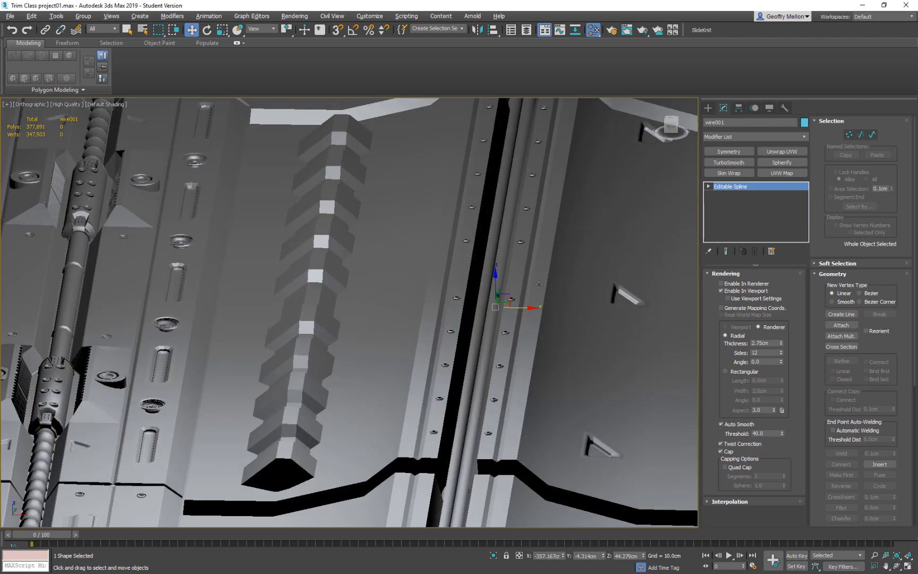
Select both wires and convert them to Editable Poly.
left_click(483, 282, "ctrl")
right_click(491, 288)
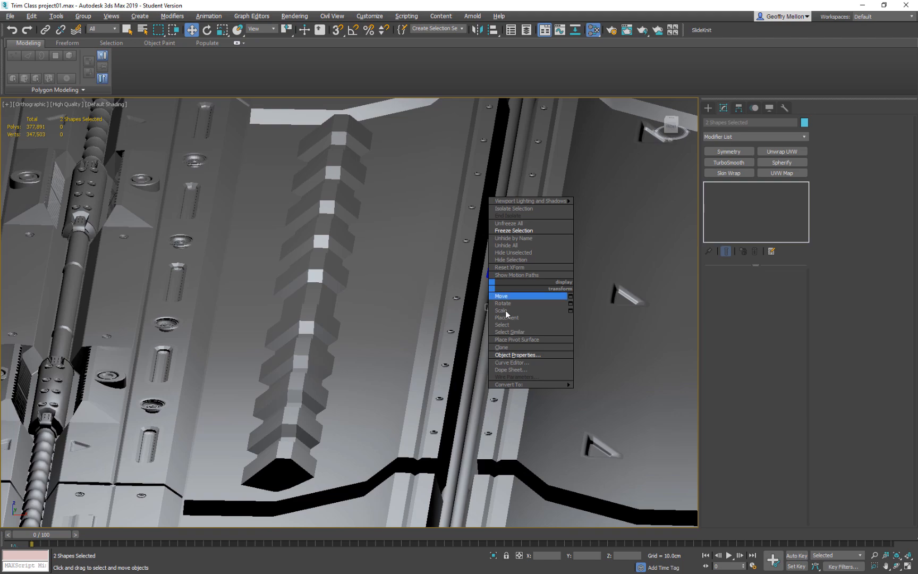
mouse_move(526, 384)
left_click(631, 403)
middle_click_drag(500, 313, 552, 373, "alt")
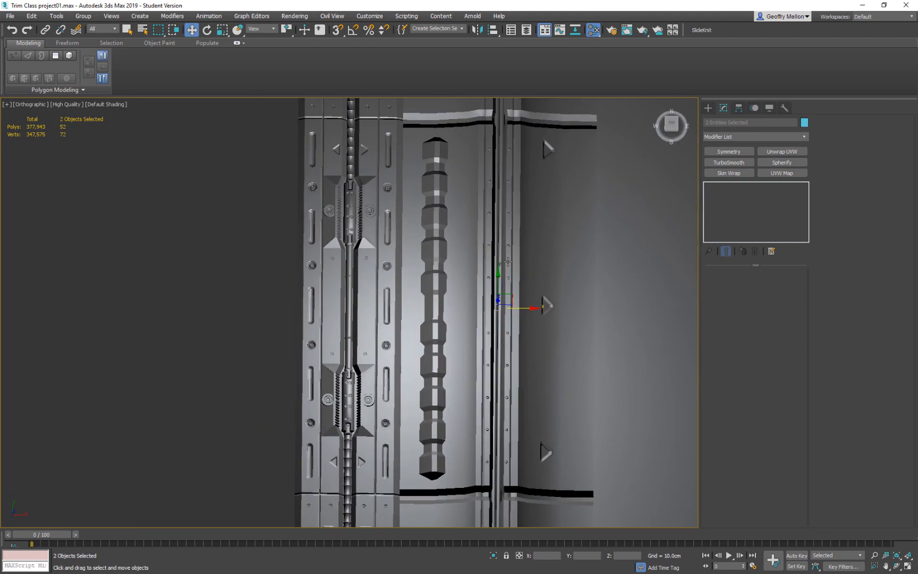
Make one independent copy of a single groove wire, raised straight above the original.
middle_click_drag(605, 401, 521, 307, "alt")
left_click_drag(498, 281, 498, 257, "shift")
left_click(498, 332)
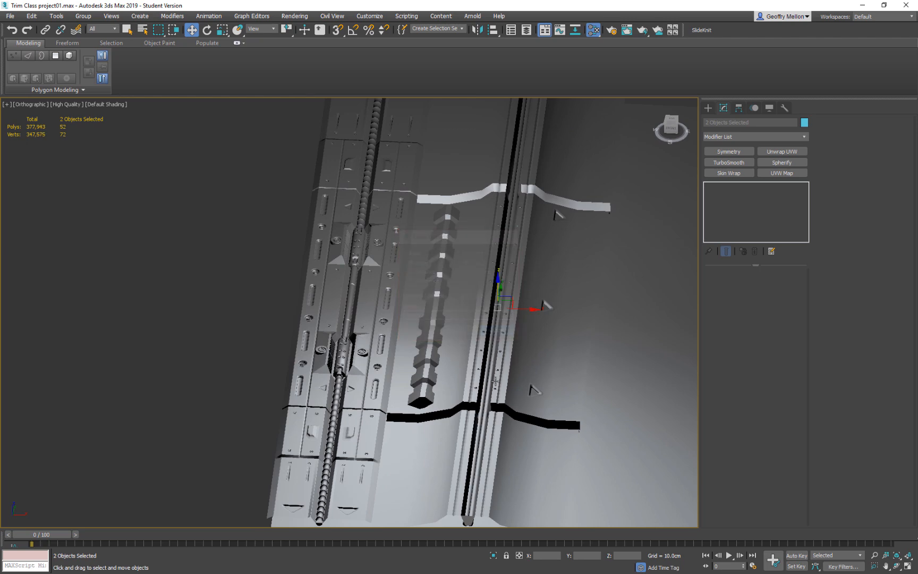
left_click(483, 394)
left_click_drag(494, 286, 494, 262, "shift")
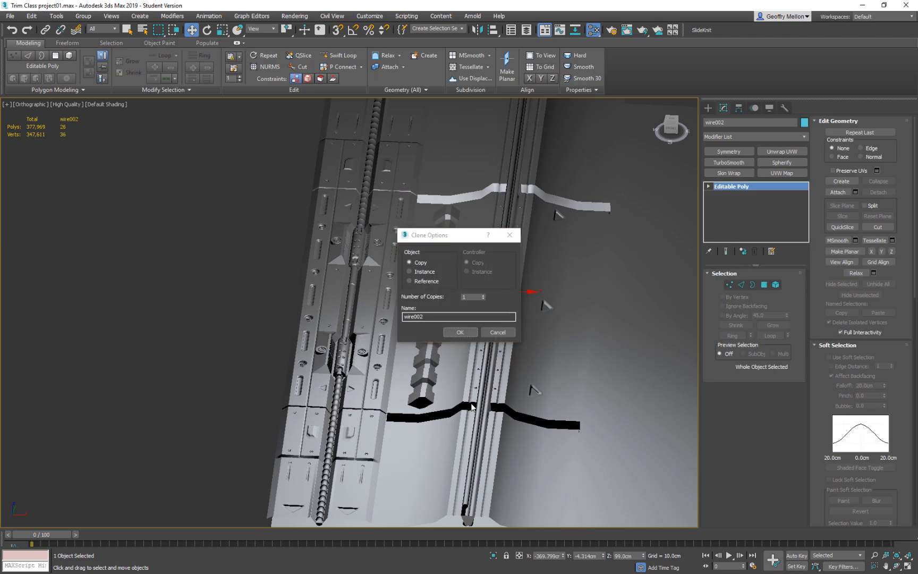
left_click(460, 332)
Move the new wire out of the groove into the gap beside the segmented piece, at about X -465.9 cm and Z 44.8 cm.
mouse_move(473, 406)
middle_mouse_down("alt")
mouse_move(477, 415)
mouse_move(529, 319)
mouse_move(524, 261)
middle_mouse_up("alt")
left_click_drag(466, 253, 467, 273)
middle_click_drag(536, 287, 451, 377, "alt")
middle_click_drag(450, 377, 551, 277)
left_click_drag(438, 282, 437, 283)
middle_click_drag(438, 283, 476, 345, "alt")
scroll(564, 359, "down", 3)
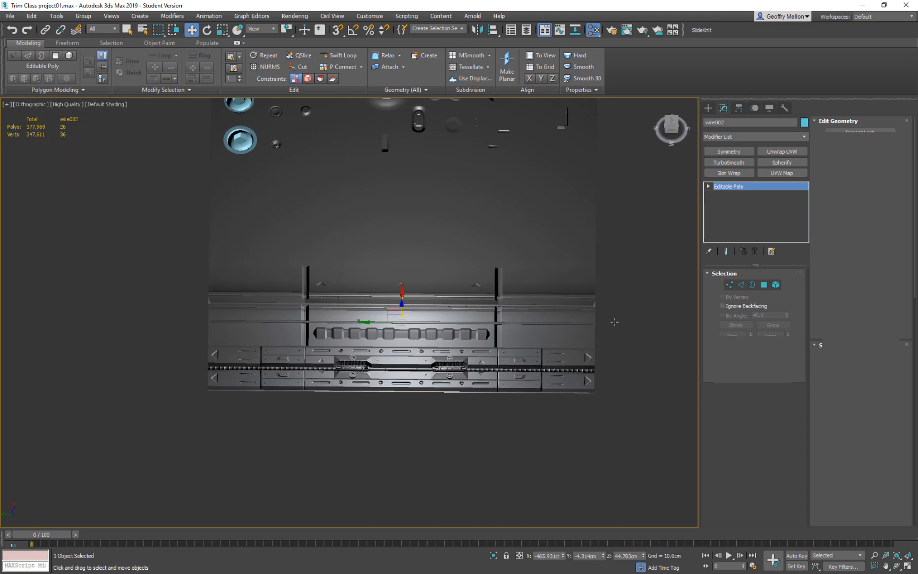
Shorten the new wire by moving its end vertices inward to the two crossbars, and leave vertex editing.
key("1")
left_click_drag(614, 282, 467, 318)
left_click_drag(234, 336, 283, 334)
middle_click_drag(474, 375, 443, 267, "alt")
scroll(434, 339, "up", 5)
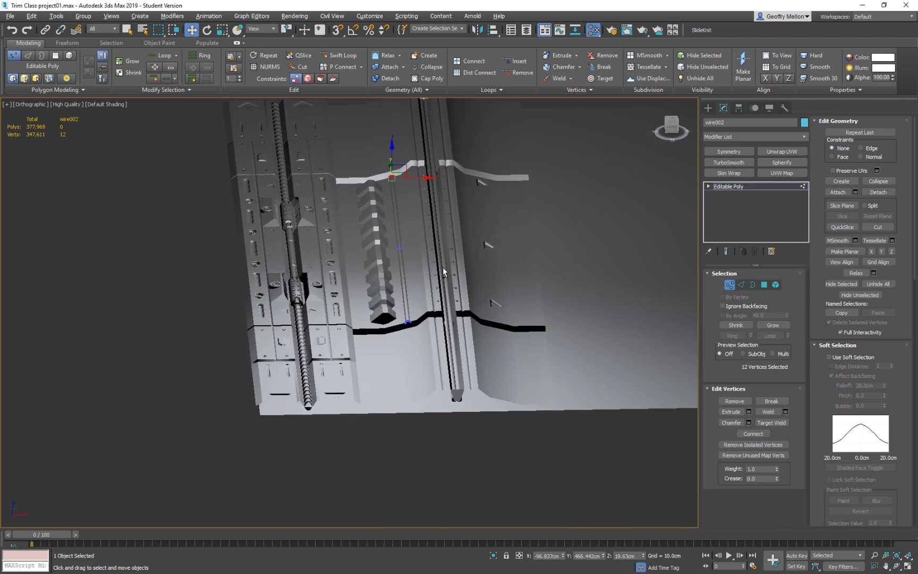
left_click(189, 320)
left_click(729, 285)
Return to the top view, deselect everything and unfreeze all objects in the scene.
middle_click_drag(486, 335, 513, 457)
scroll(508, 372, "down", 3)
scroll(512, 457, "down", 3)
middle_click_drag(574, 378, 438, 349)
scroll(457, 357, "down", 3)
key("t")
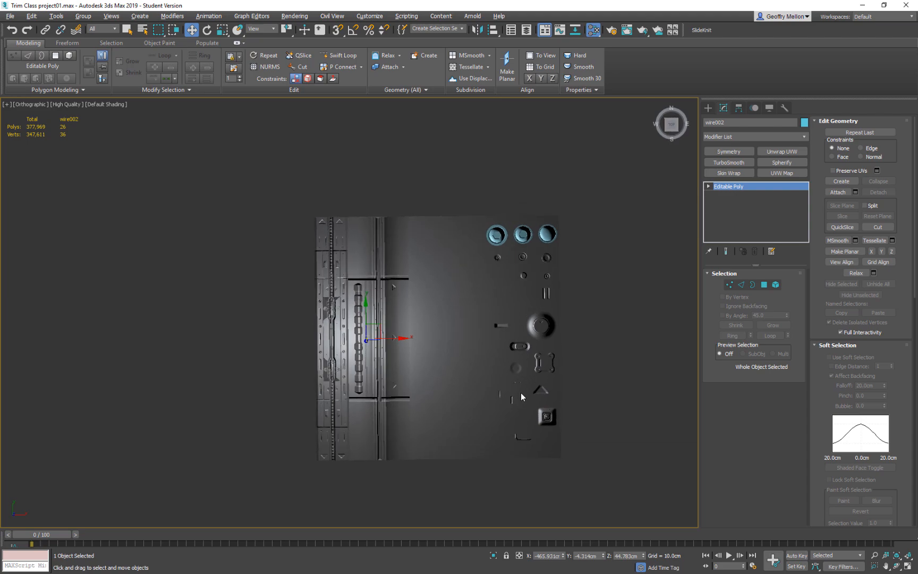
scroll(495, 402, "up", 6)
scroll(475, 365, "down", 6)
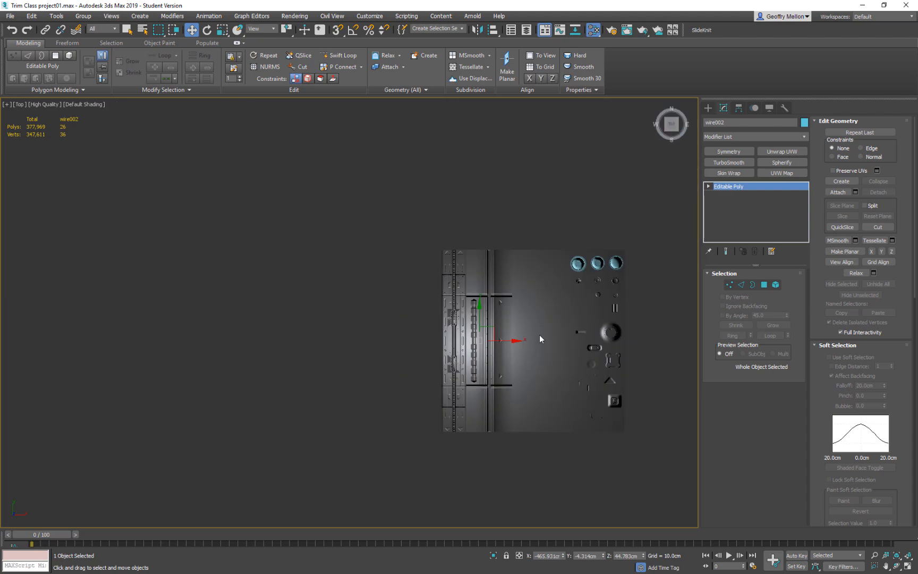
middle_click_drag(536, 338, 464, 275)
left_click(621, 301)
left_click(725, 252)
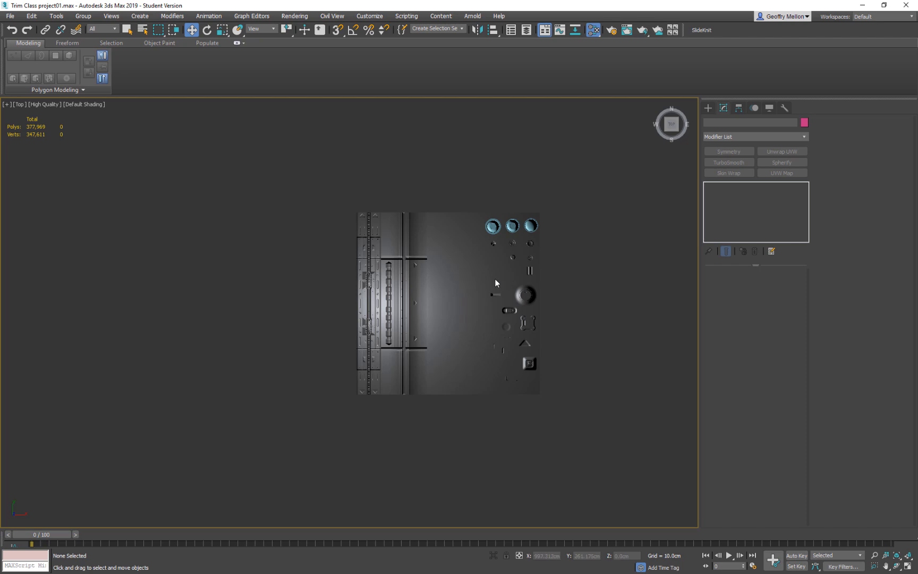
right_click(615, 304)
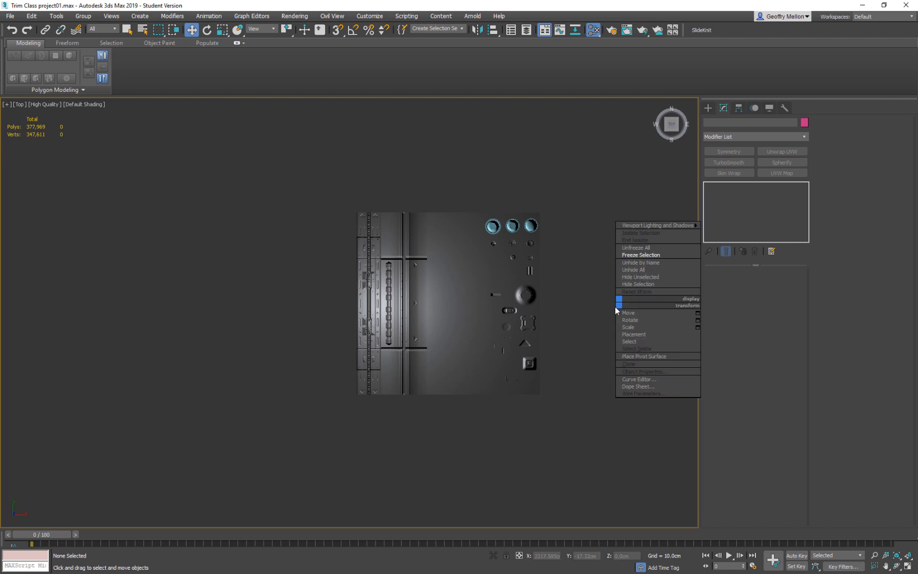
left_click(651, 254)
Select the three large floating round bolts and lower them toward the base plane.
left_click(511, 340)
middle_click_drag(511, 340, 546, 280, "alt")
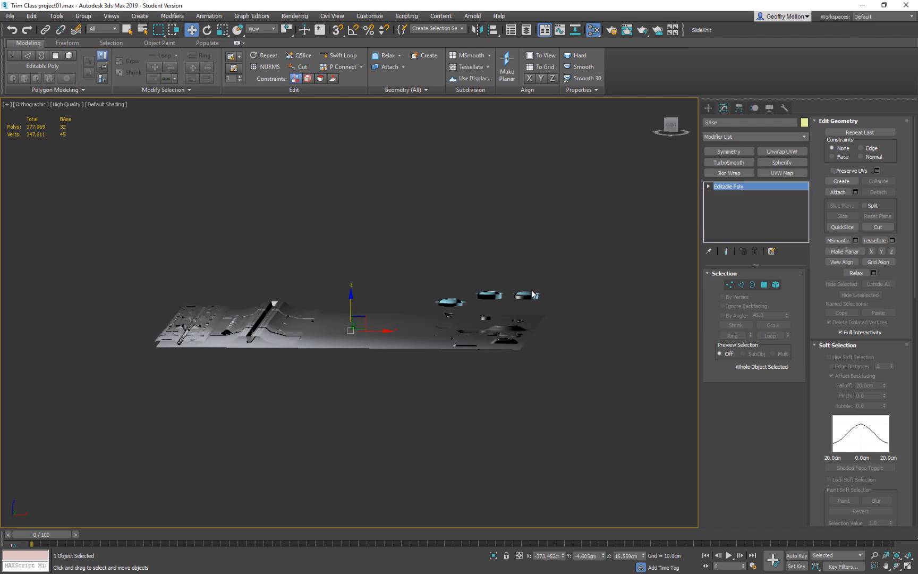
left_click(531, 292)
left_click_drag(525, 277, 524, 285)
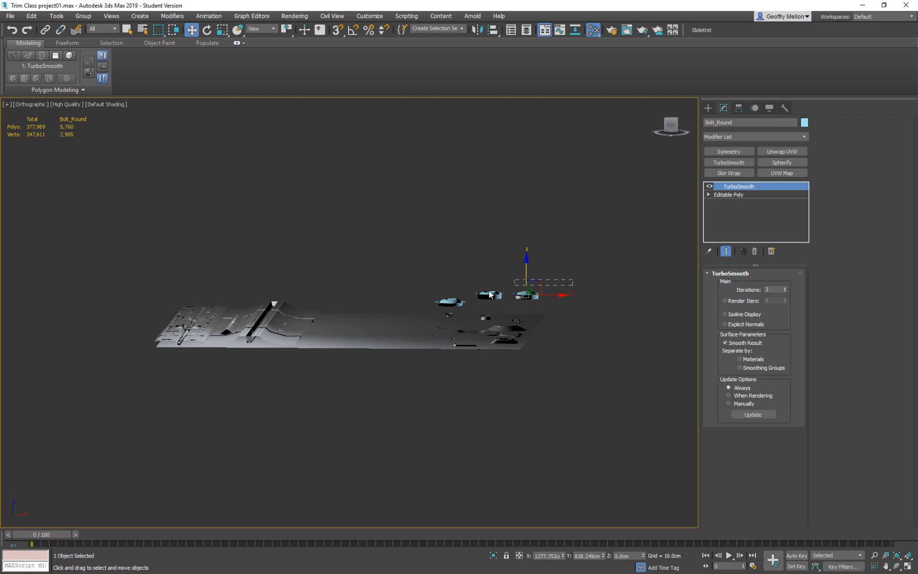
left_click_drag(471, 301, 454, 302)
left_click_drag(511, 271, 511, 288)
left_click(453, 314)
middle_click_drag(456, 315, 471, 338, "alt")
Export only the base plane over the existing Testlow.FBX in the Trim folder, replacing the file.
left_click(454, 392)
key("ctrl+e")
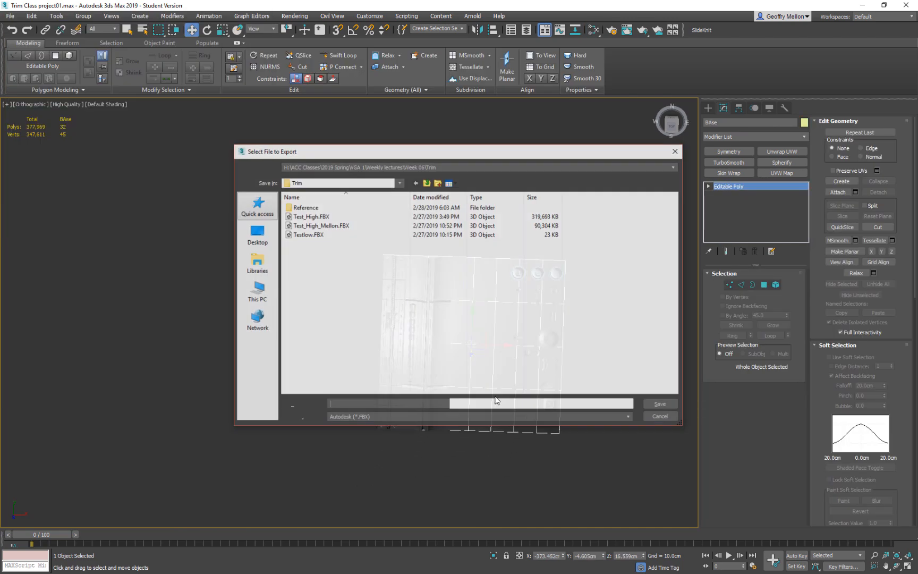
left_click(316, 234)
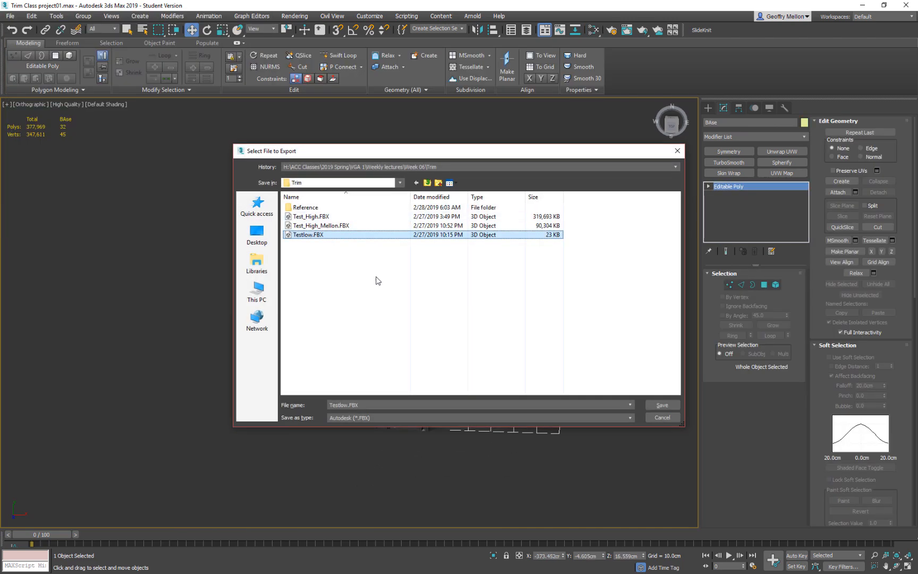
left_click(672, 407)
left_click(490, 327)
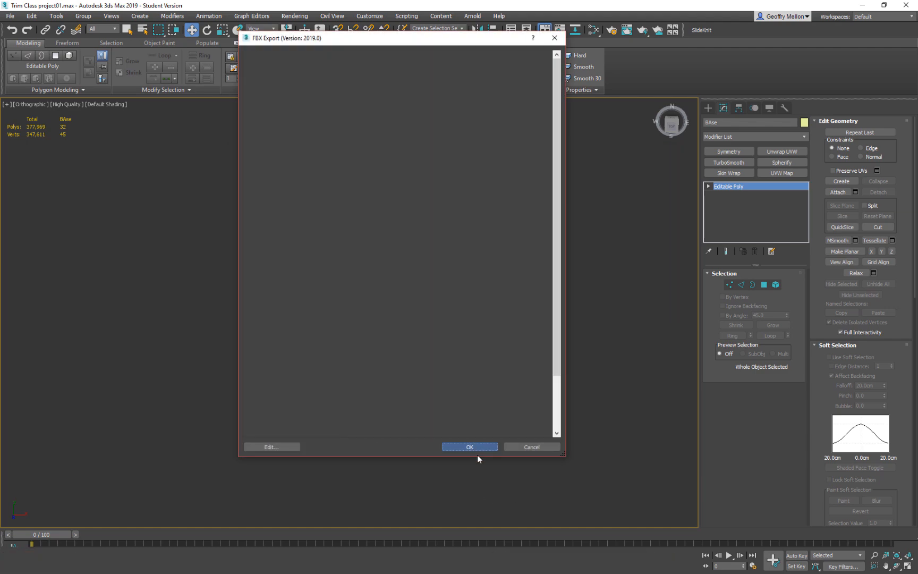
left_click(470, 447)
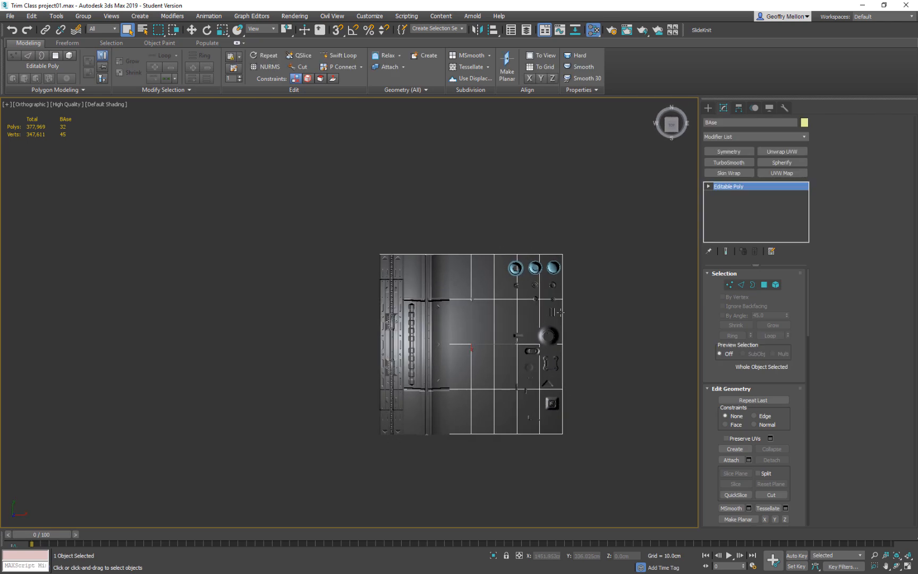
Export all scene objects over the existing high-poly FBX ending in the author's surname, replacing it, and save the scene.
key("t")
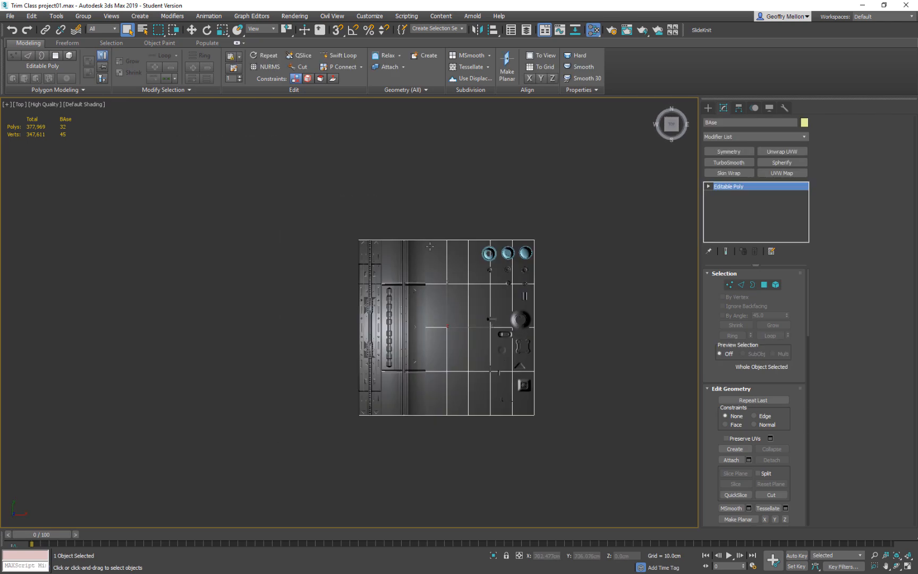
key("ctrl+a")
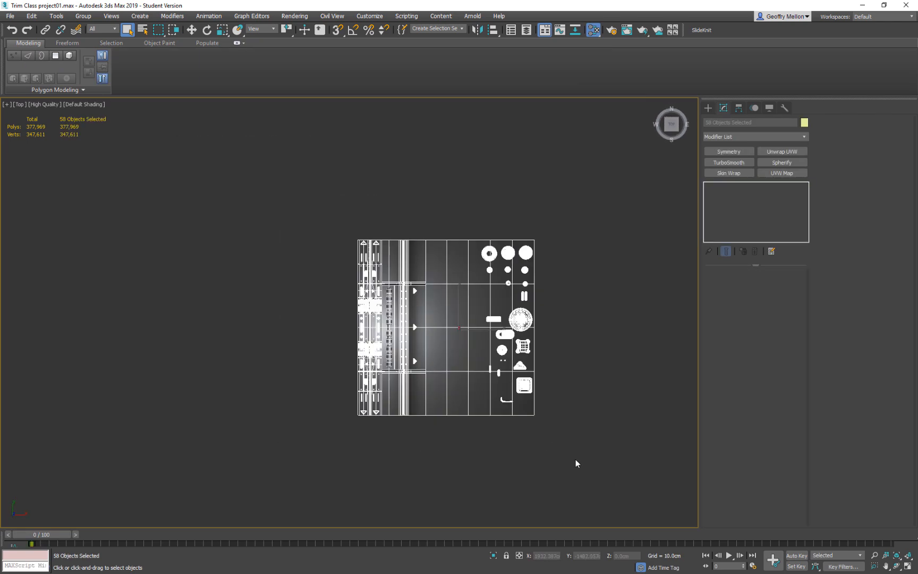
left_click(10, 16)
left_click(213, 161)
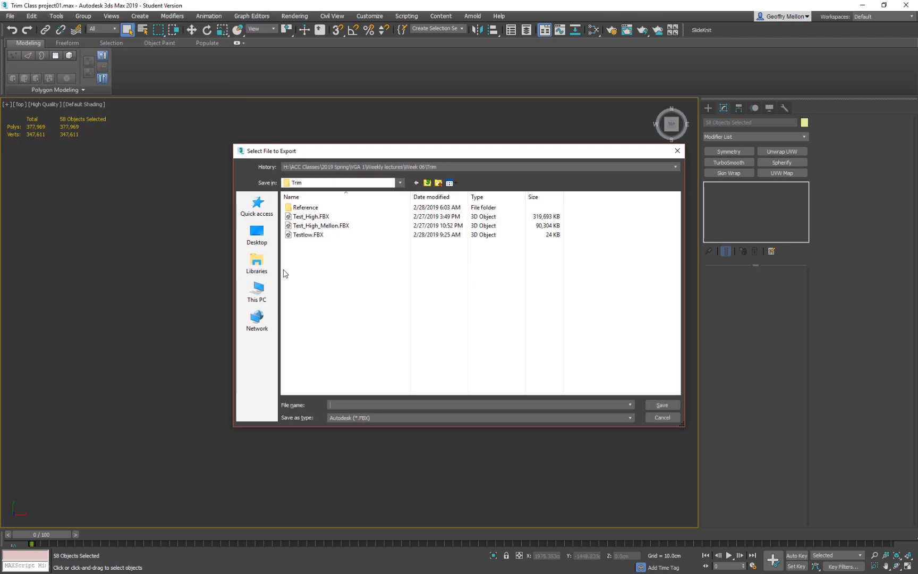
left_click(315, 226)
left_click(661, 405)
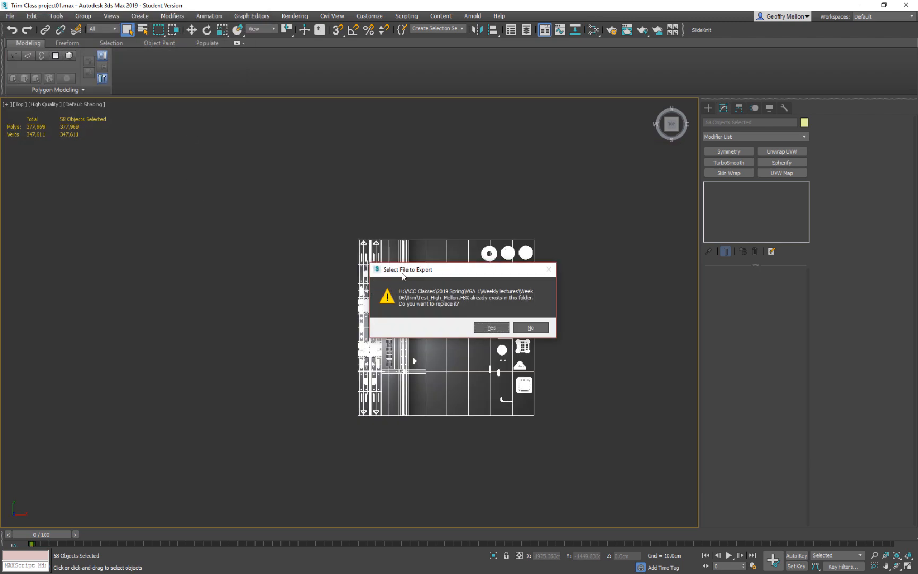
left_click(492, 328)
left_click(471, 503)
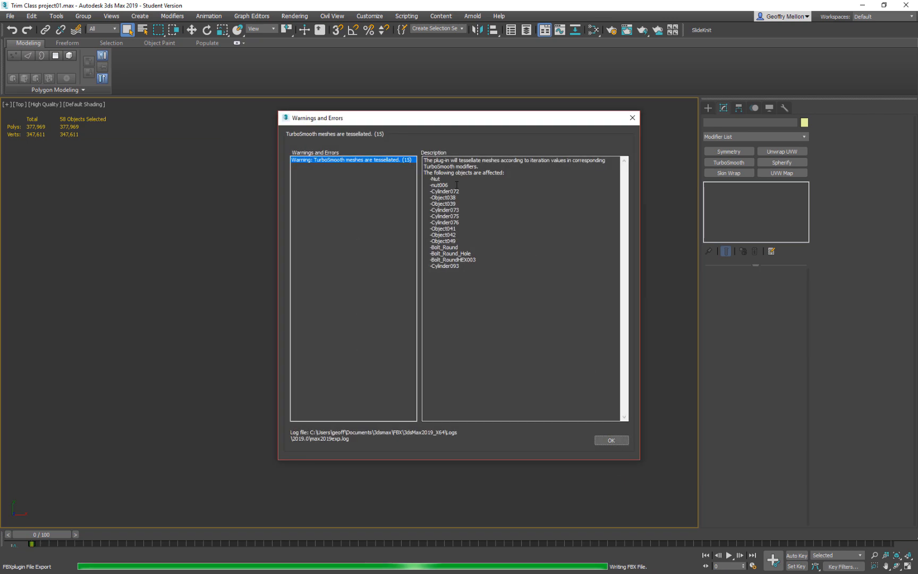
left_click(609, 441)
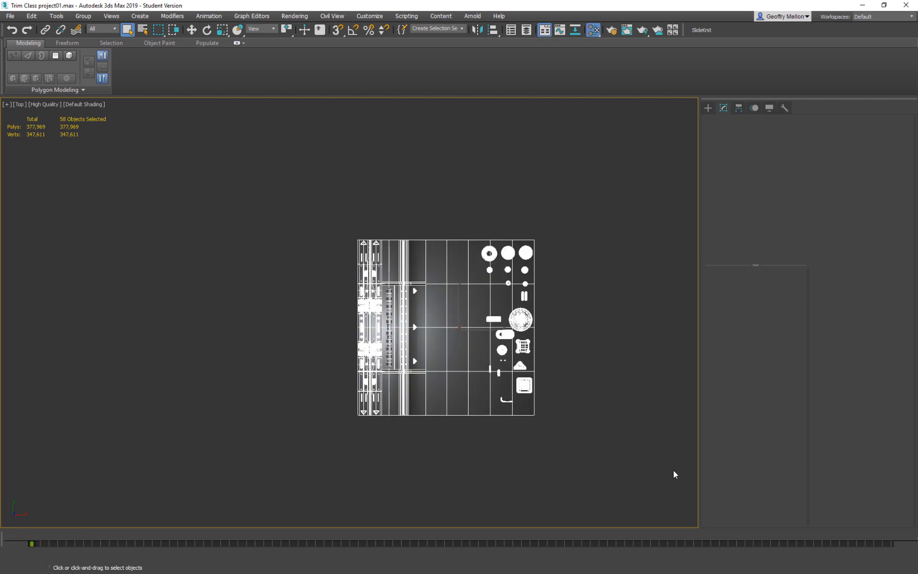
key("ctrl+s")
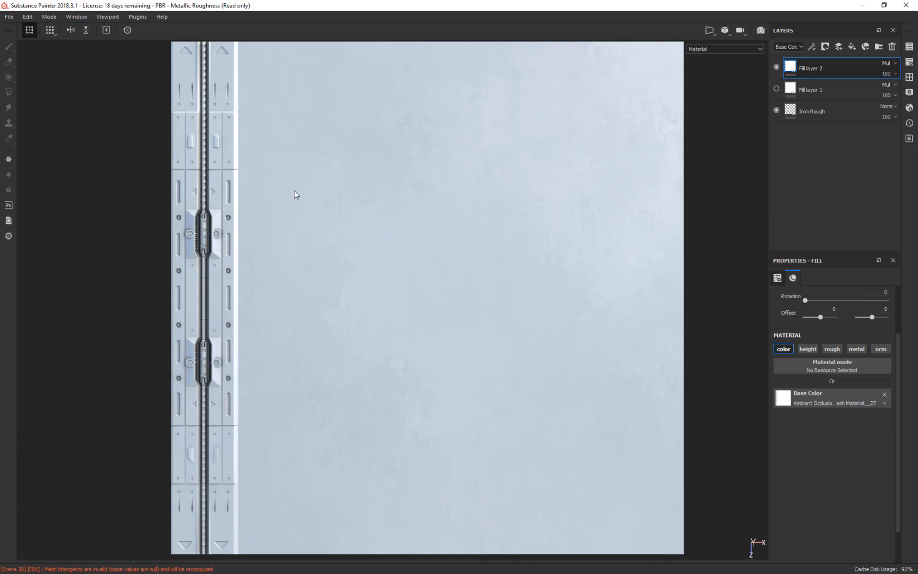
Switch to Substance Painter and create a 1024 PBR - Metallic Roughness project from Testlow.FBX, discarding the old project's changes.
left_click(9, 17)
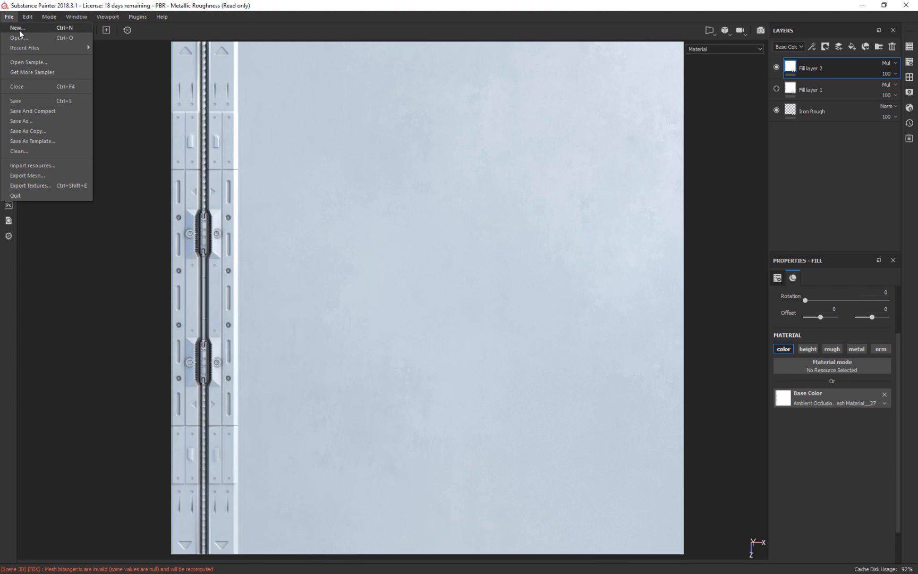
left_click(19, 29)
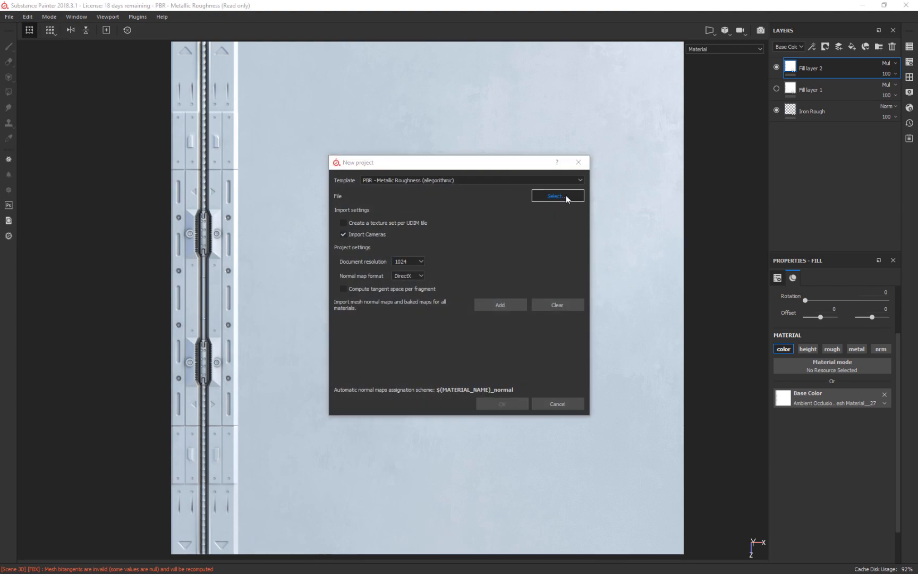
left_click(557, 196)
left_click(388, 239)
left_click(612, 416)
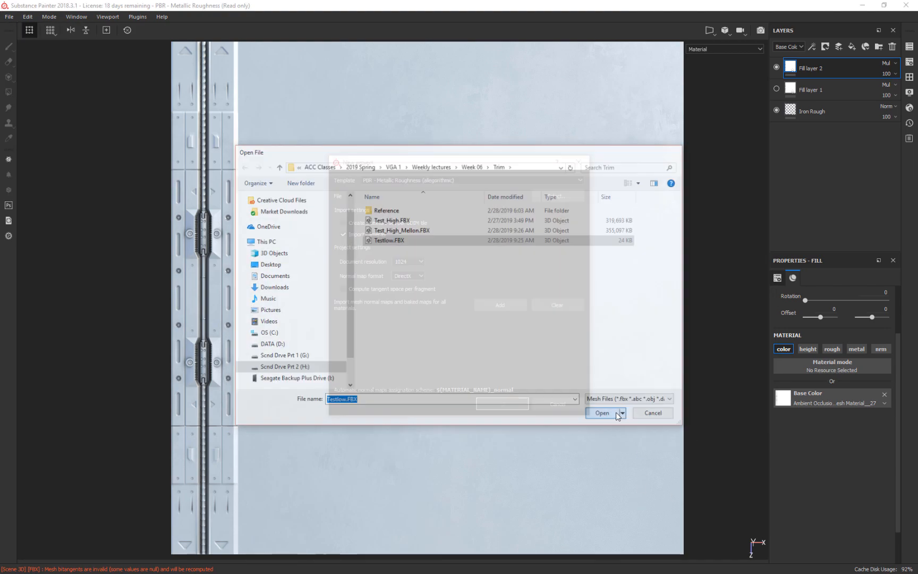
left_click(510, 403)
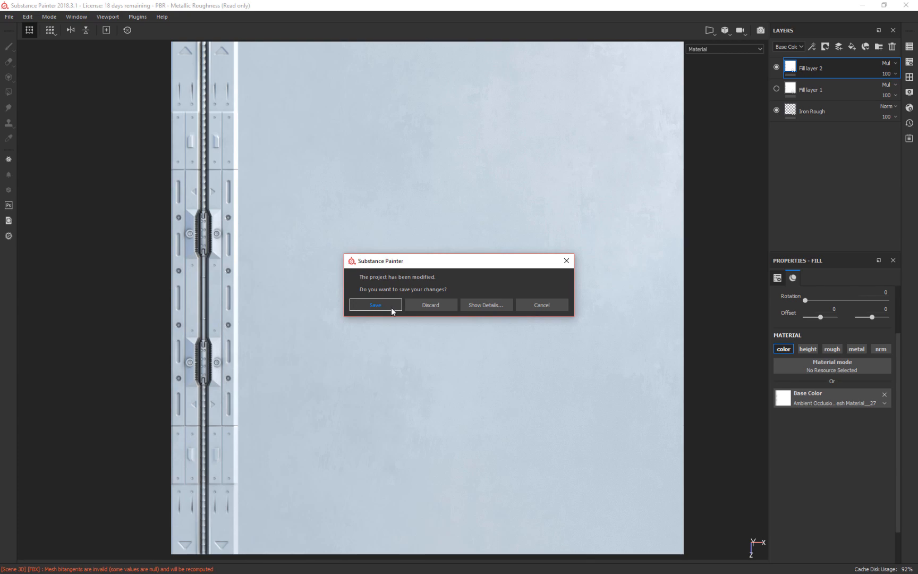
left_click(428, 305)
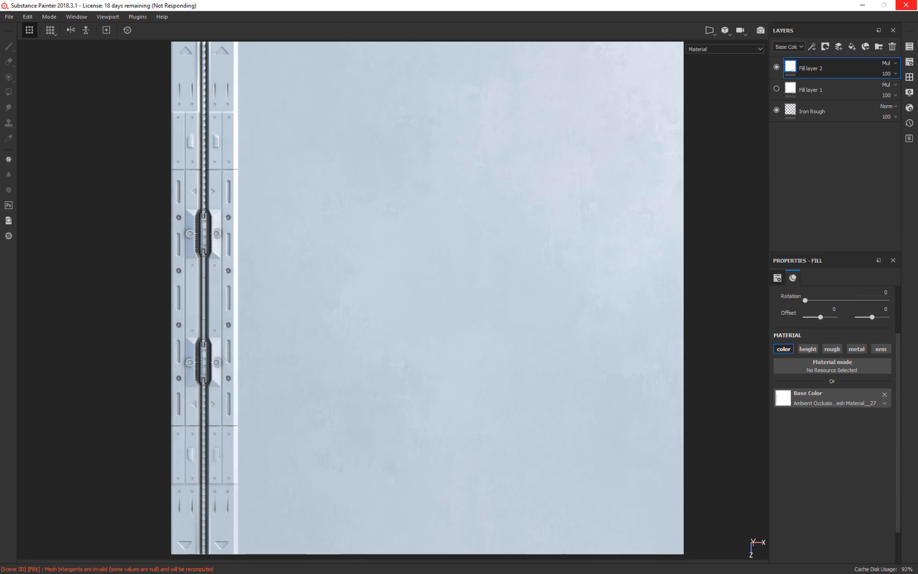
Switch to Photoshop and close all open JPG reference images, keeping the two untitled documents open.
key("alt+Tab")
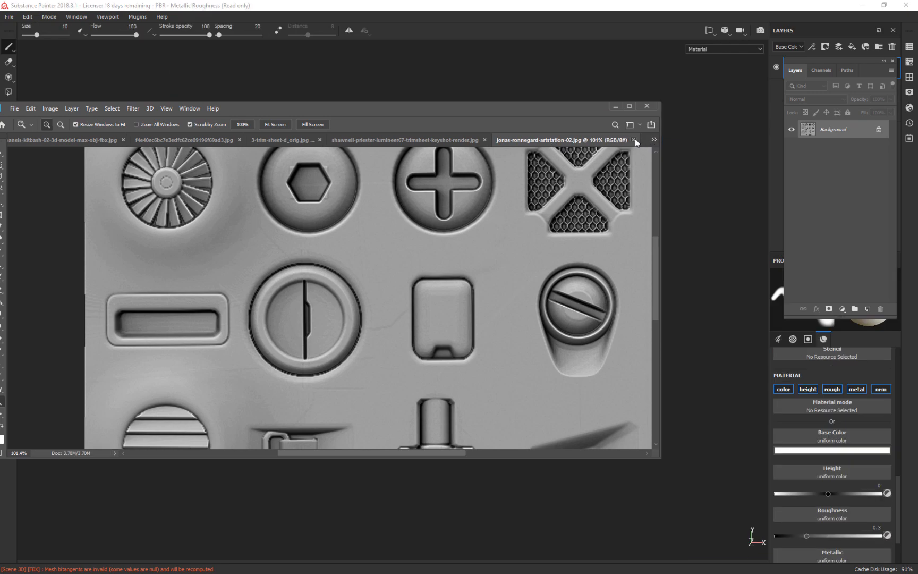
left_click(634, 139)
left_click(612, 141)
left_click(634, 138)
left_click(634, 140)
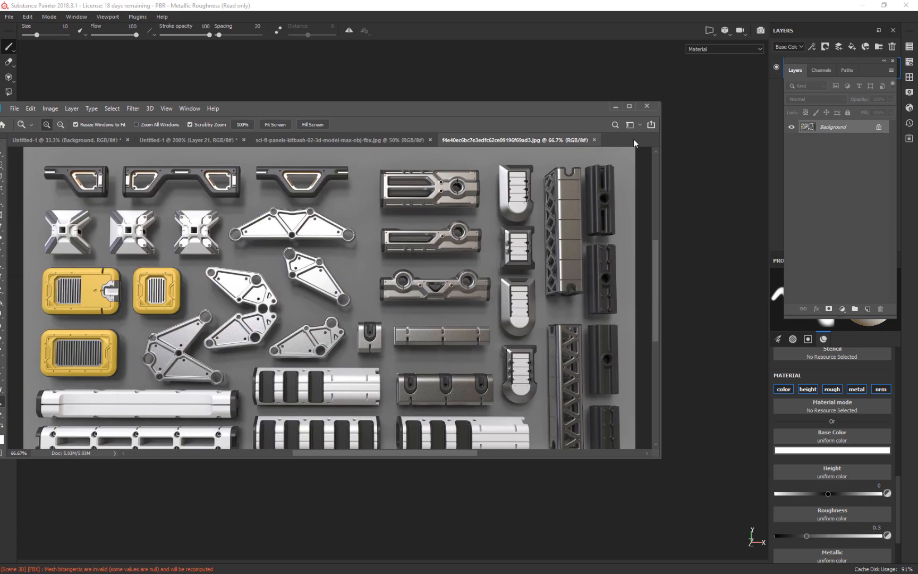
left_click(594, 140)
left_click(430, 140)
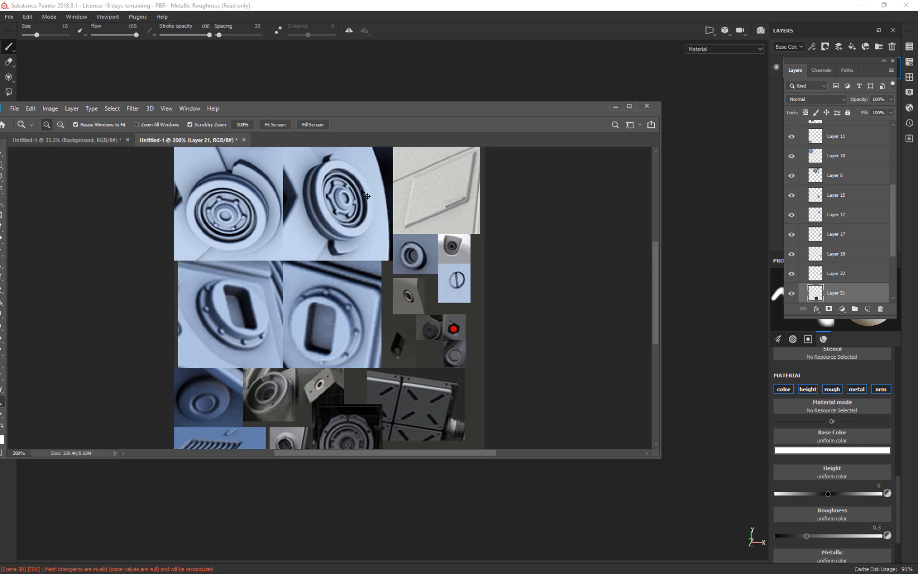
Save the untitled detail collage as DeadEXamples.psd in the Trim folder's Reference subfolder and close it.
key("ctrl+s")
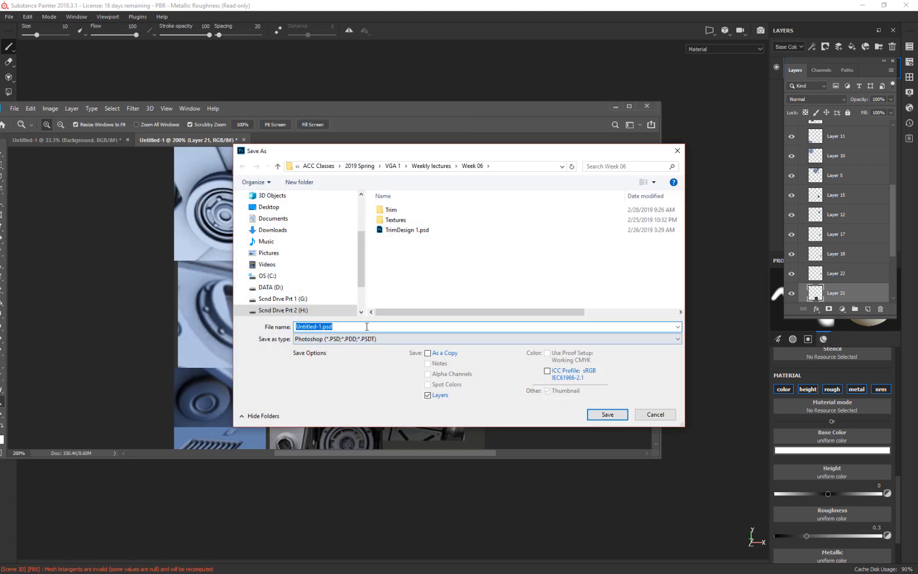
type("DeadEXamples")
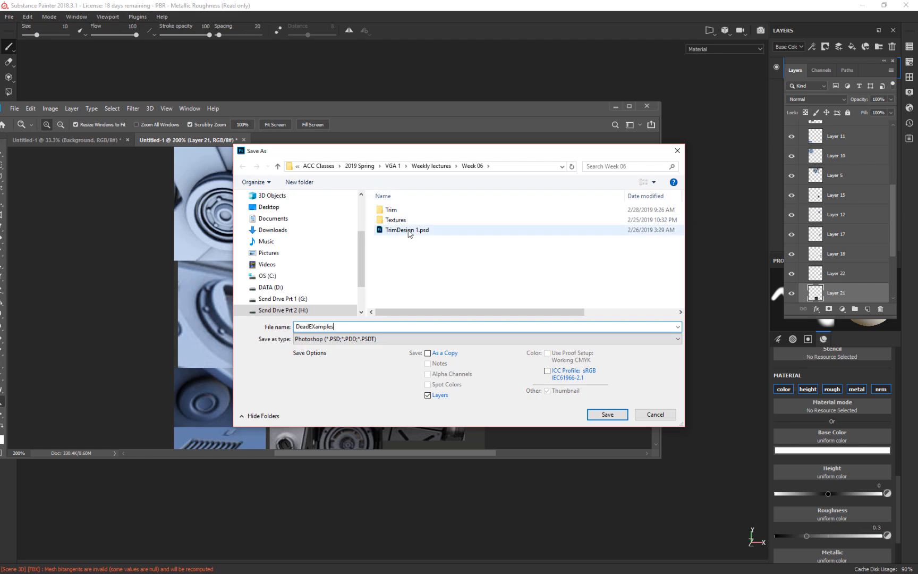
double_click(391, 211)
double_click(393, 210)
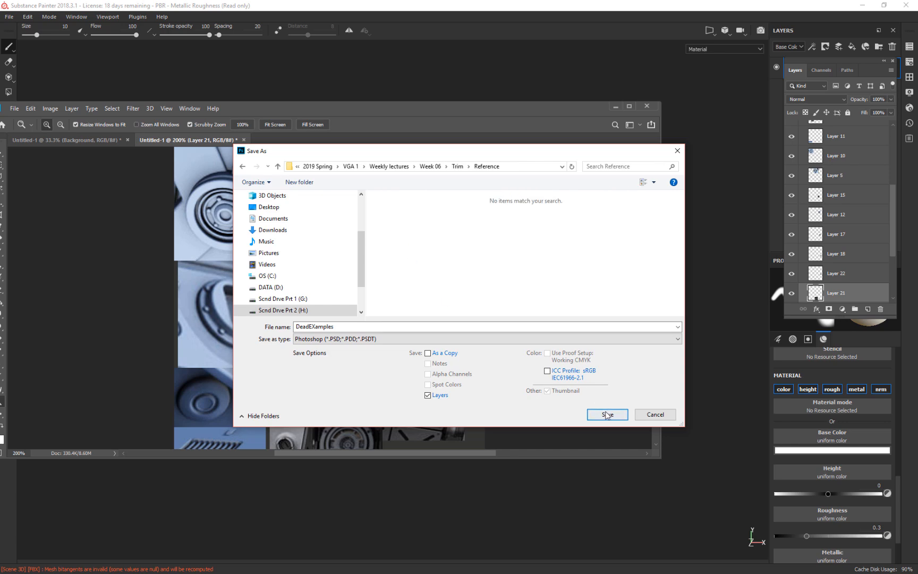
left_click(607, 414)
left_click(565, 161)
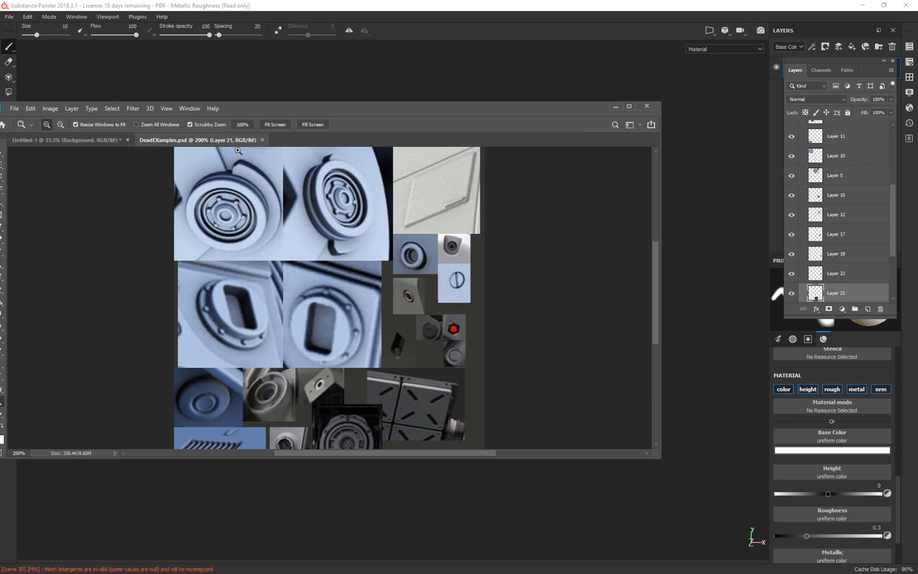
left_click(262, 140)
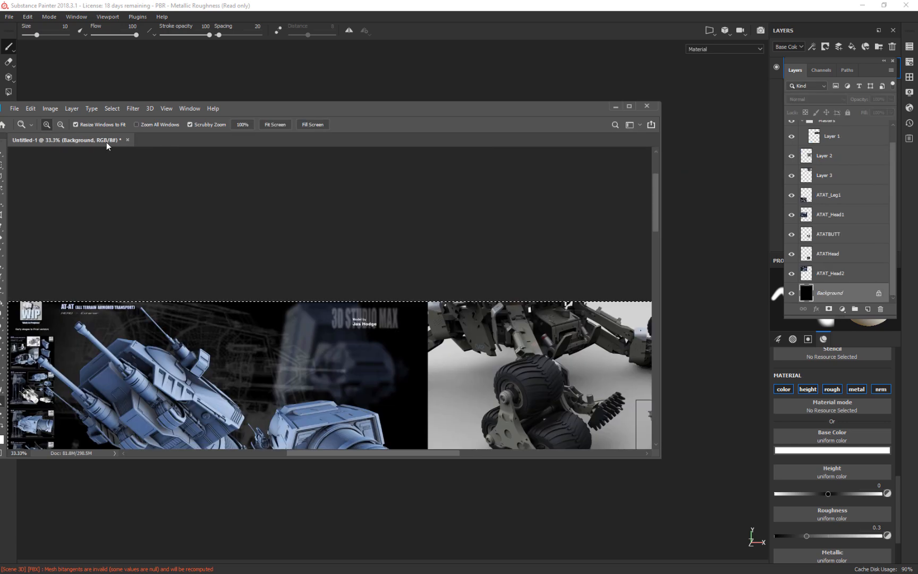
Save the AT-AT reference collage as DeadEXamplesMaster.psd in the Reference folder with maximum compatibility and close it.
key("ctrl+shift+s")
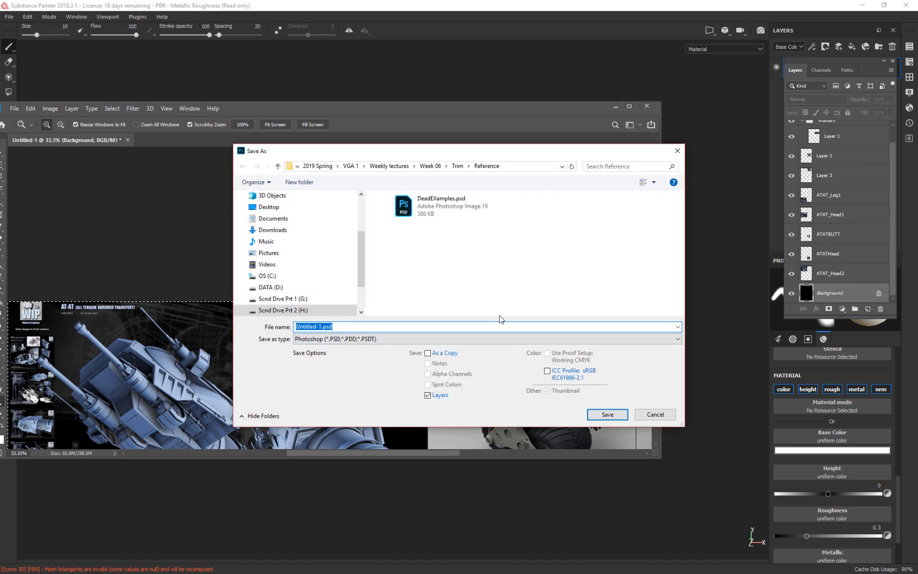
left_click(431, 233)
left_click(335, 327)
left_click(334, 328)
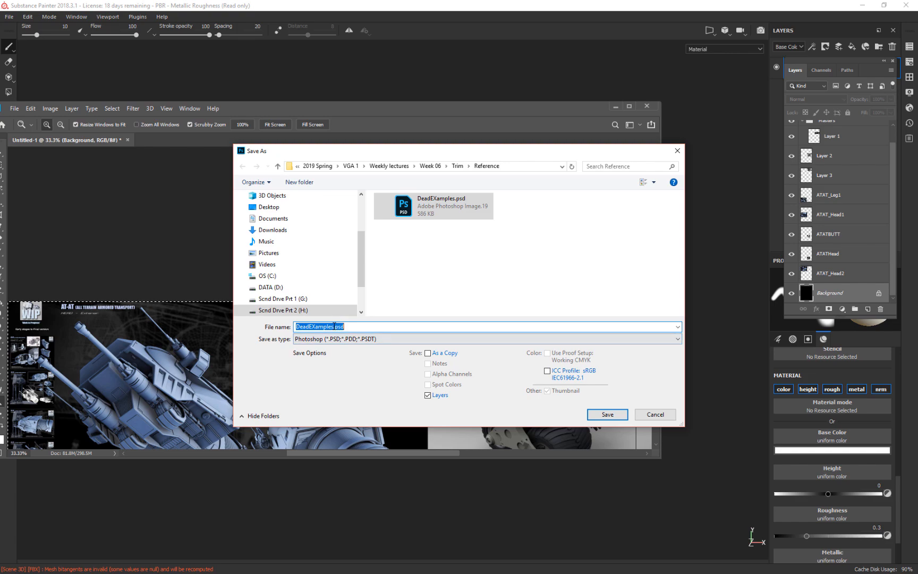
left_click(333, 328)
type("Ma")
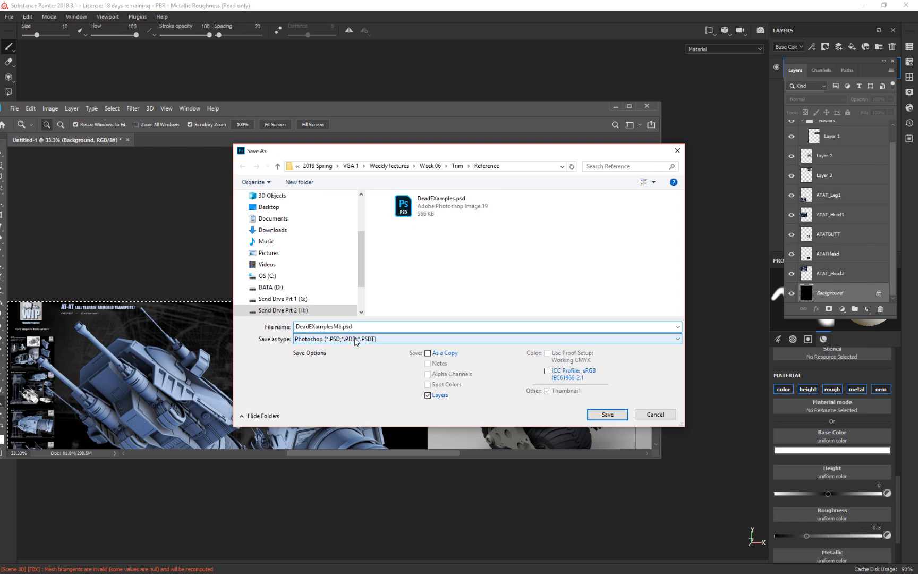
type("ster")
key("Return")
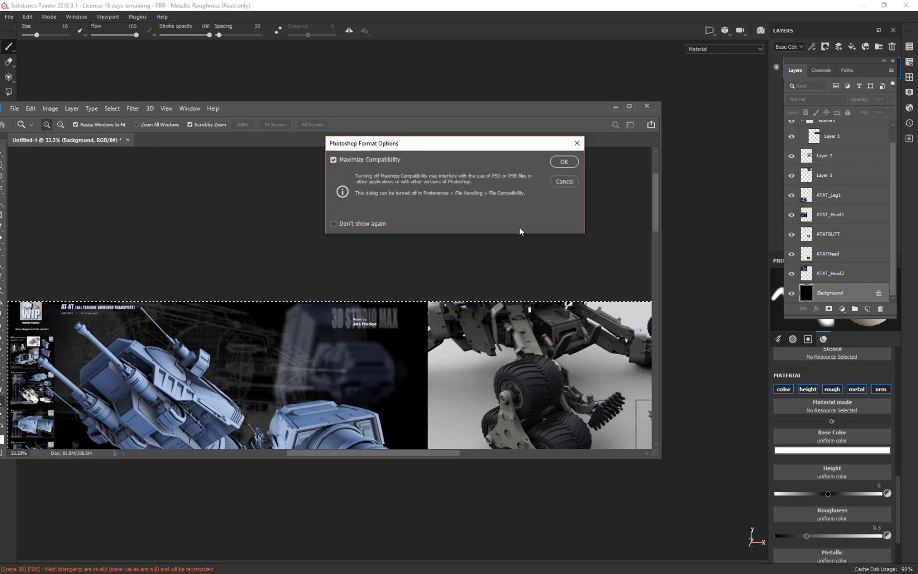
left_click(567, 161)
left_click(647, 106)
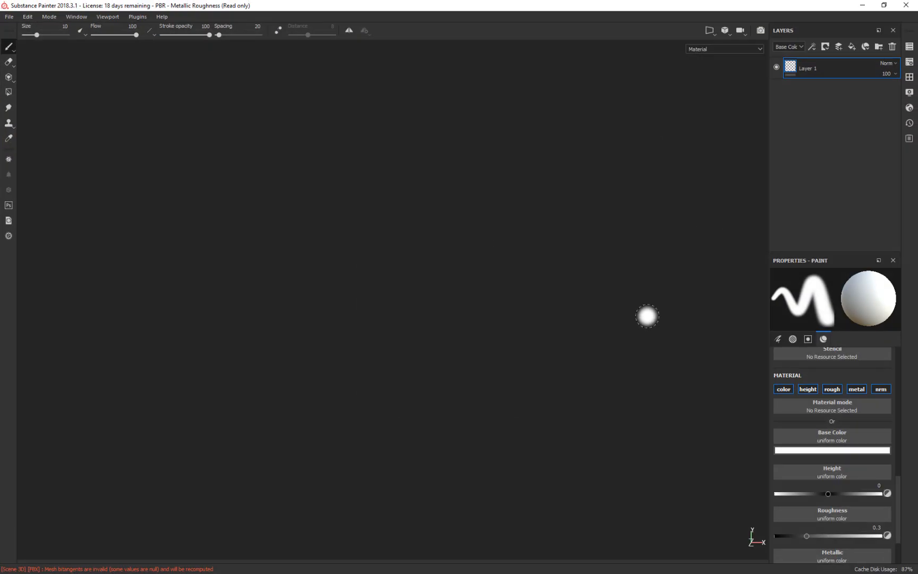
Set the texture set size to 4096 in Substance Painter.
left_click_drag(641, 250, 736, 351, "alt")
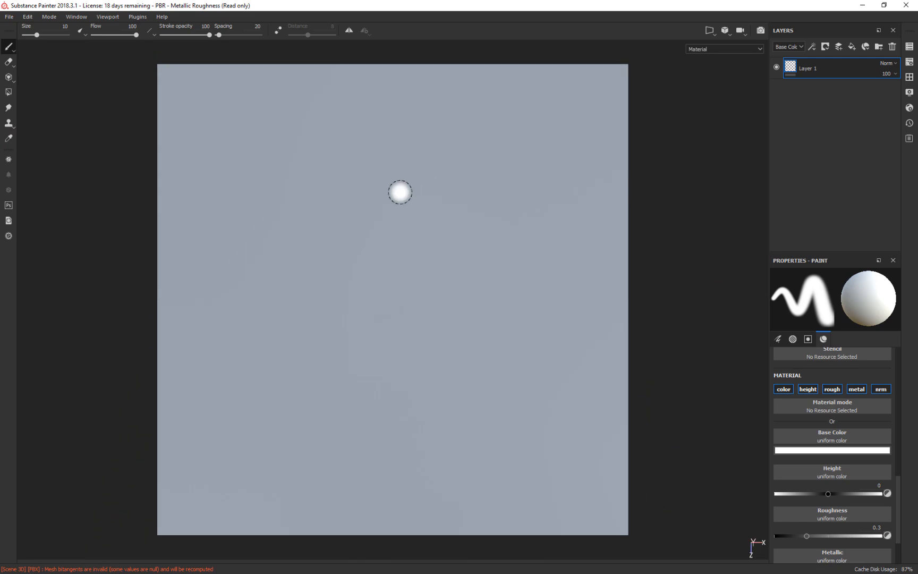
left_click(909, 62)
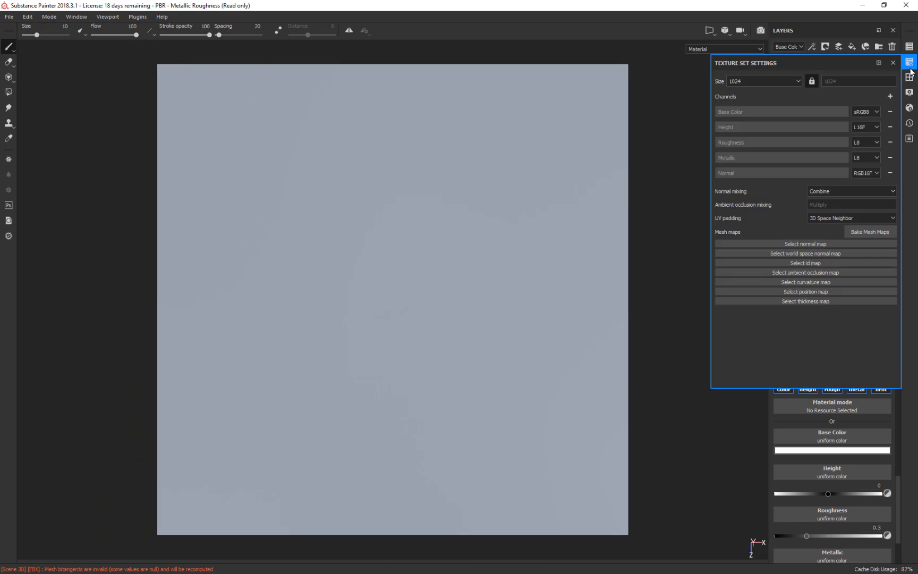
left_click(871, 231)
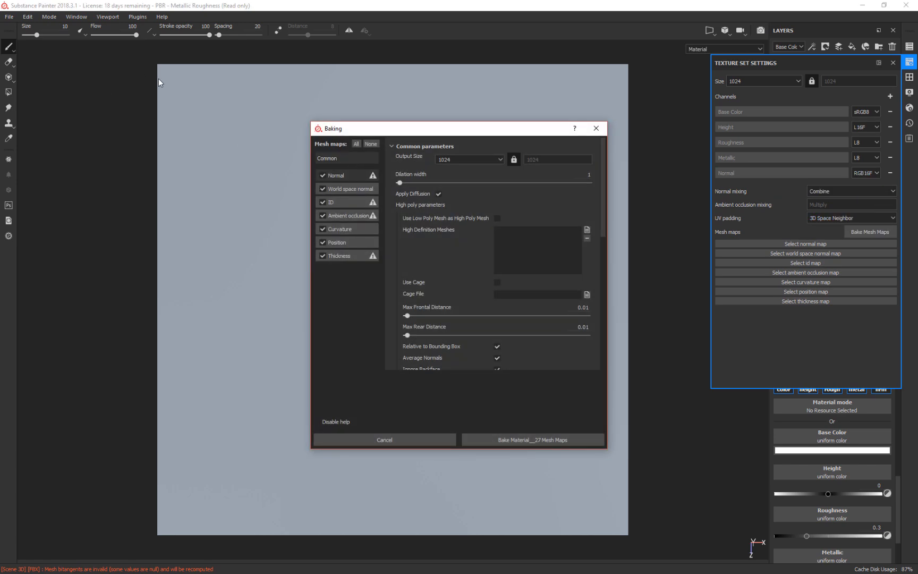
left_click(407, 441)
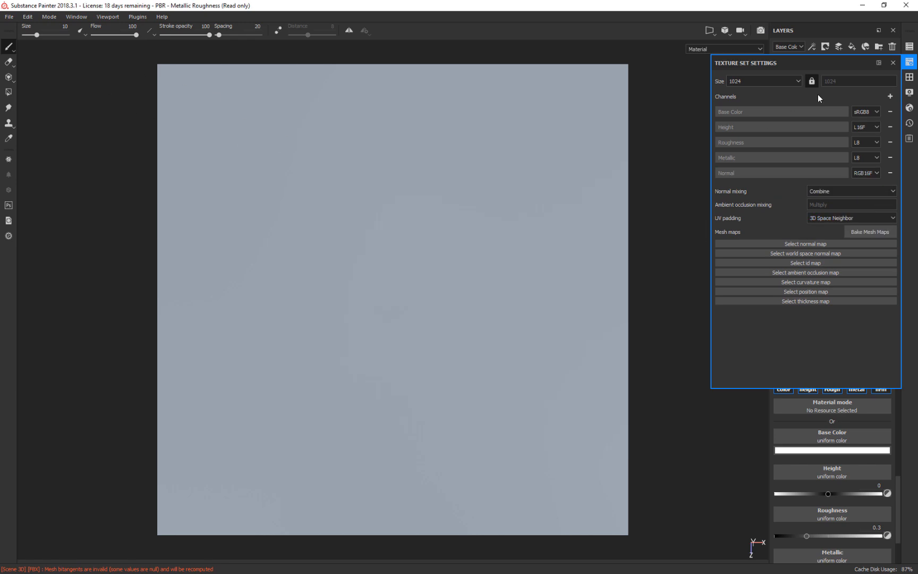
left_click(801, 81)
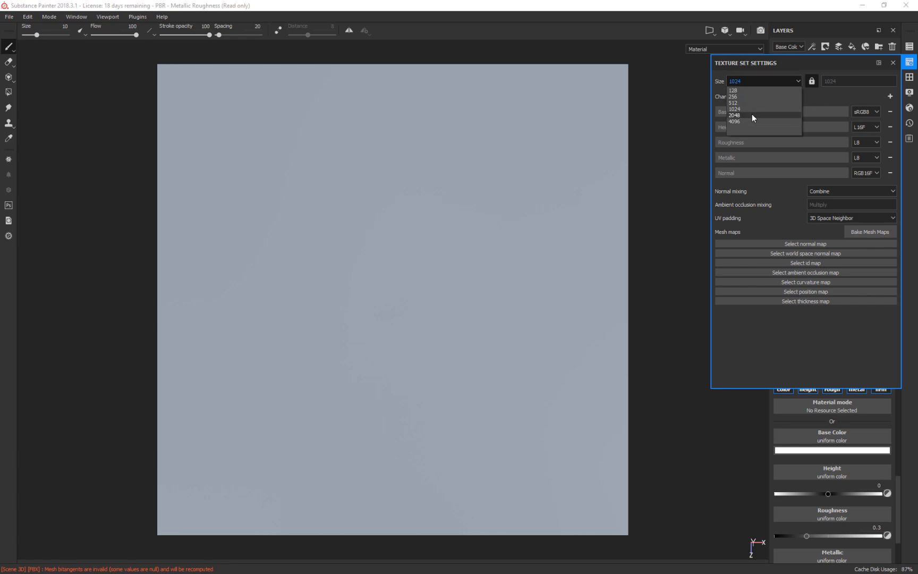
left_click(752, 114)
Load the high-poly FBX ending in the author's surname as the bake's high definition mesh and exclude the ID map.
left_click(879, 229)
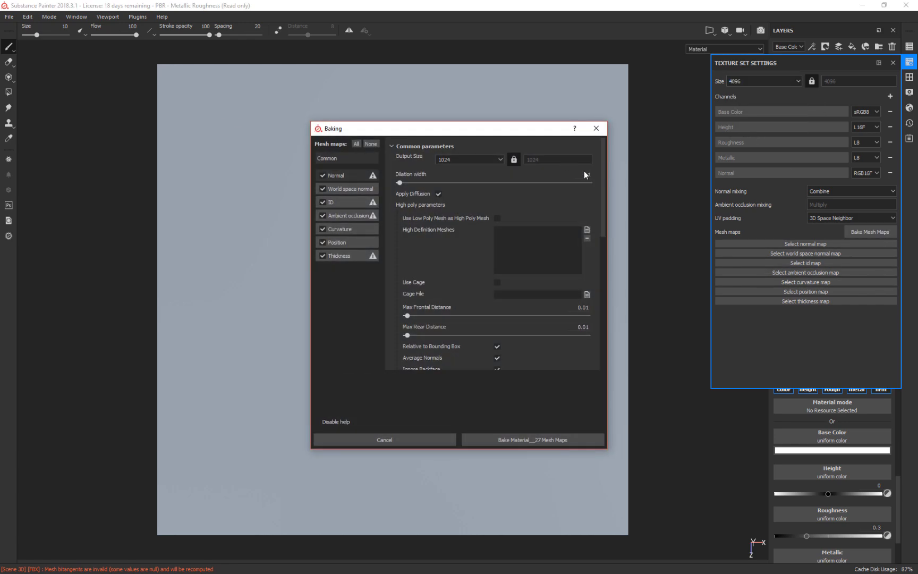
left_click(587, 230)
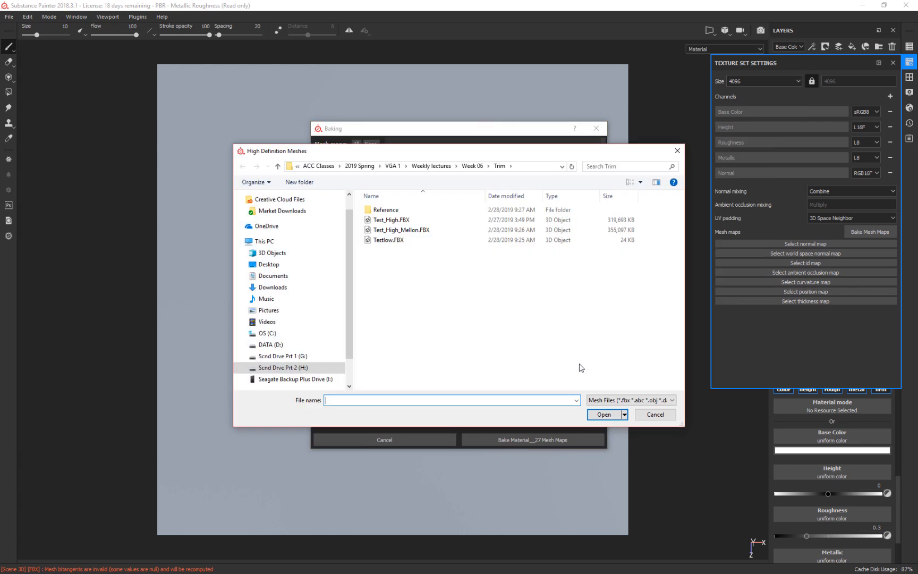
left_click(401, 234)
left_click(616, 414)
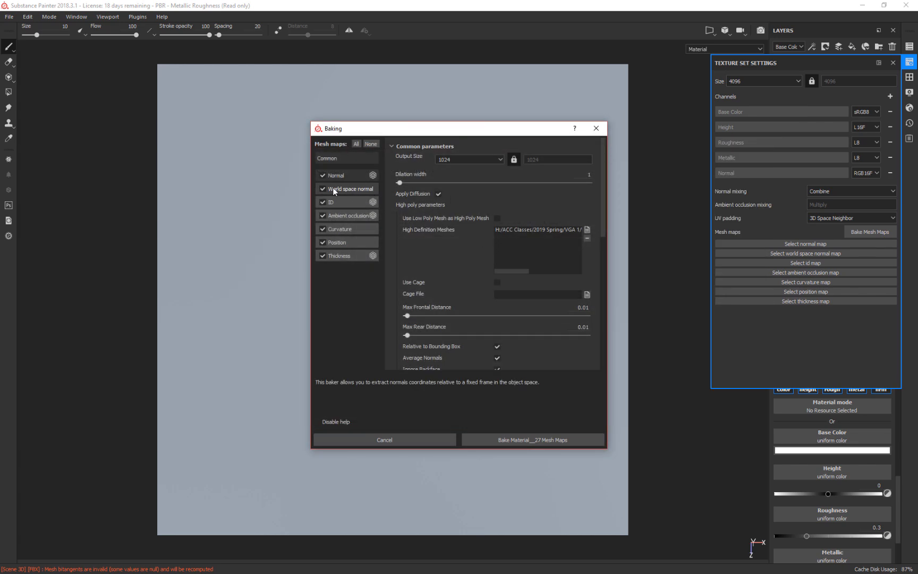
left_click(323, 201)
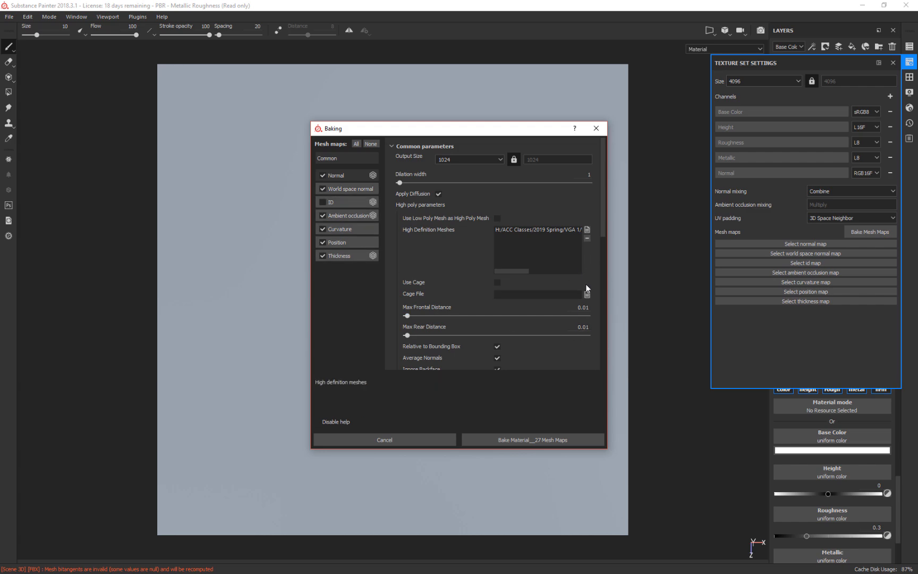
Set the bake's Max Frontal Distance to 0.1 and bake the mesh maps.
left_click(583, 307)
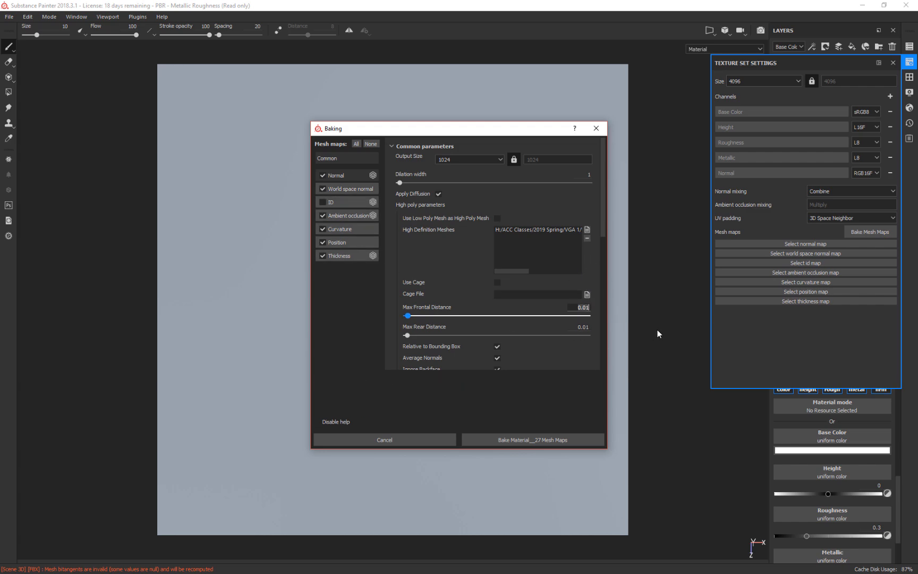
type(".1")
key("Return")
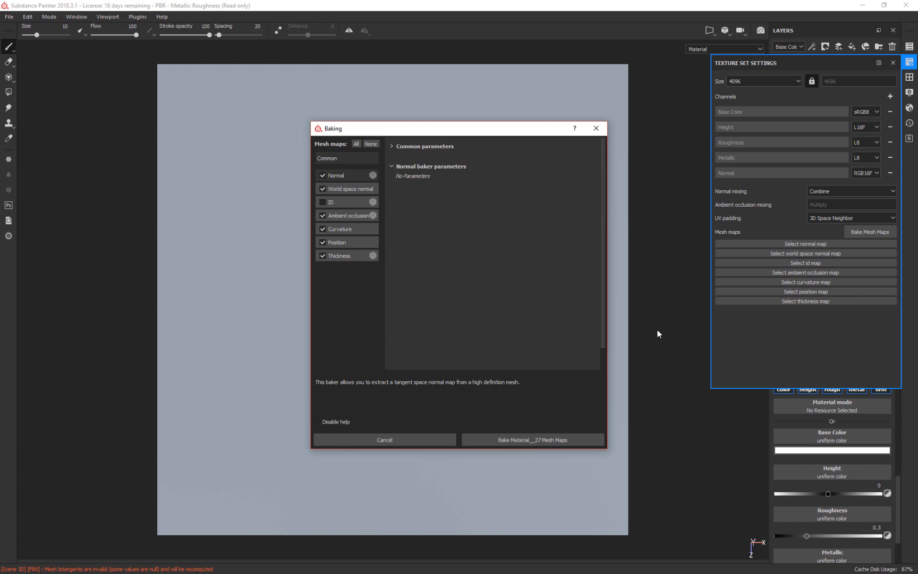
left_click(469, 145)
left_click(542, 440)
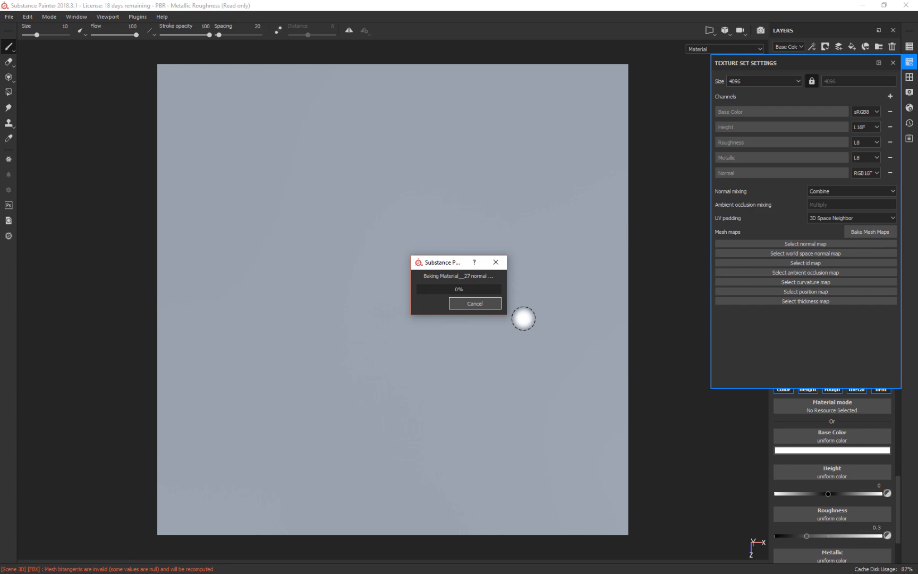
Rebake the trim sheet's mesh maps at an output size of 4096.
mouse_move(28, 393)
left_mouse_down("alt")
mouse_move(101, 266)
mouse_move(82, 381)
mouse_move(40, 371)
left_mouse_up("alt")
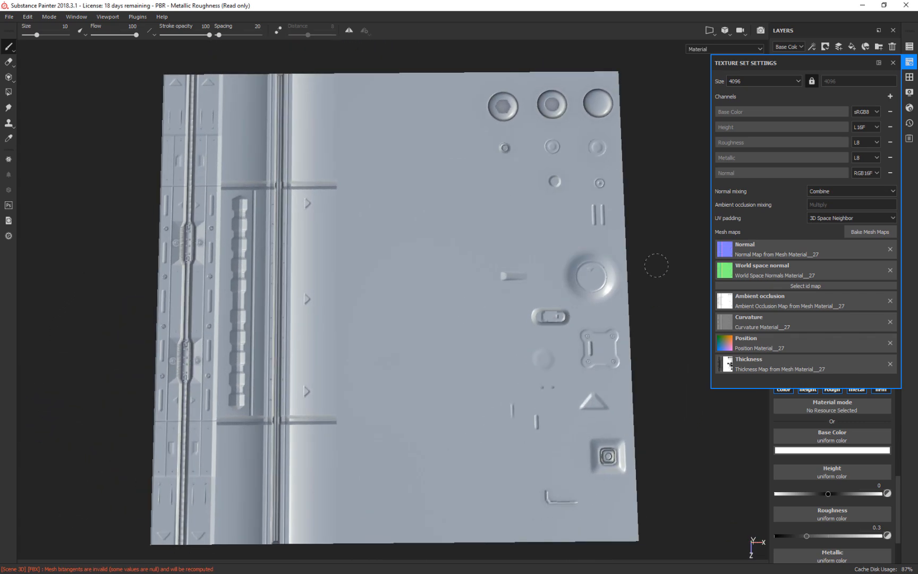
left_click_drag(660, 327, 659, 376, "alt")
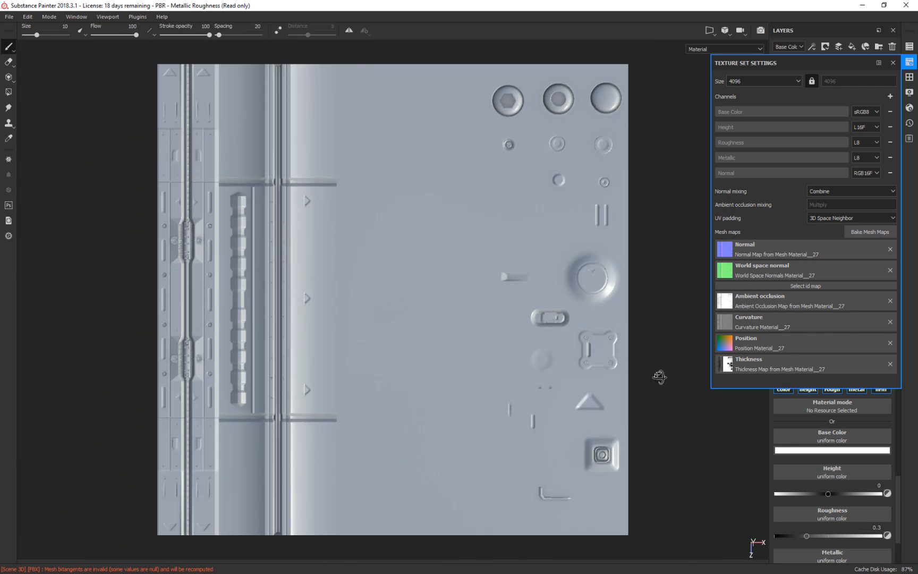
right_click_drag(173, 219, 225, 296, "alt")
middle_click_drag(340, 277, 476, 290, "alt")
right_click_drag(404, 241, 440, 421, "alt")
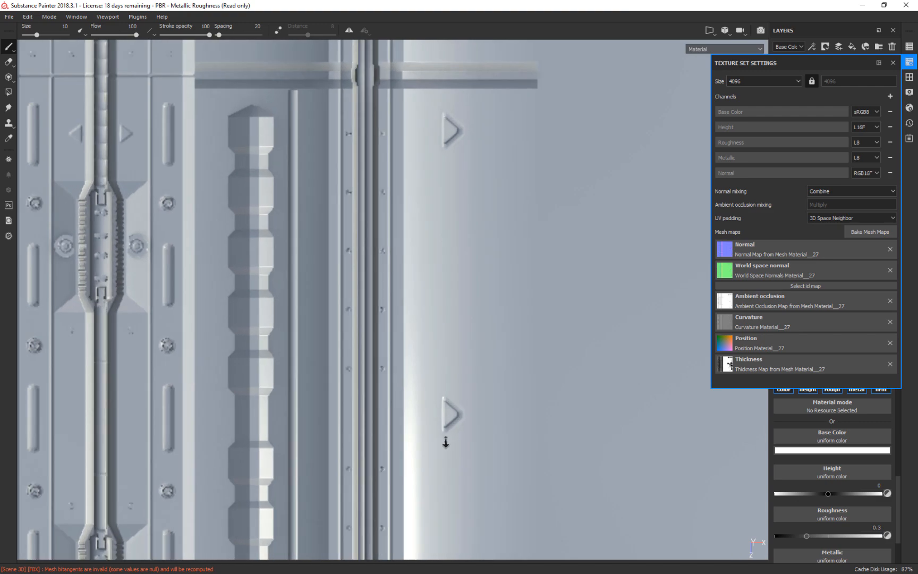
middle_click_drag(318, 235, 457, 306, "alt")
left_click(862, 230)
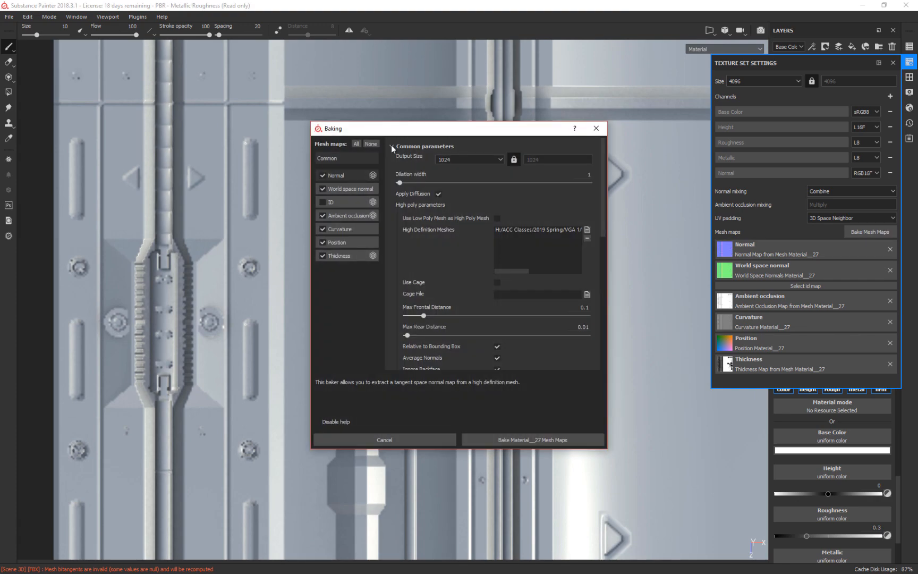
left_click(462, 161)
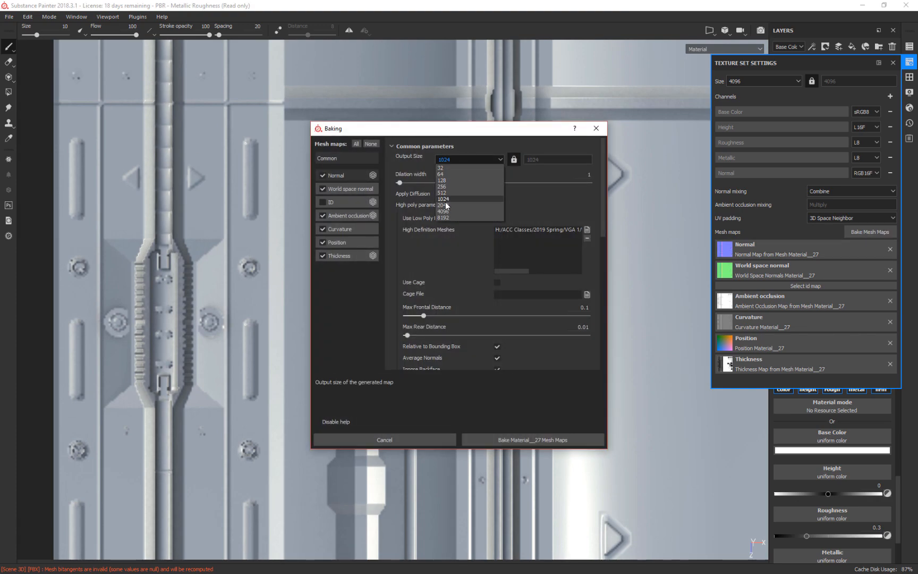
left_click(447, 208)
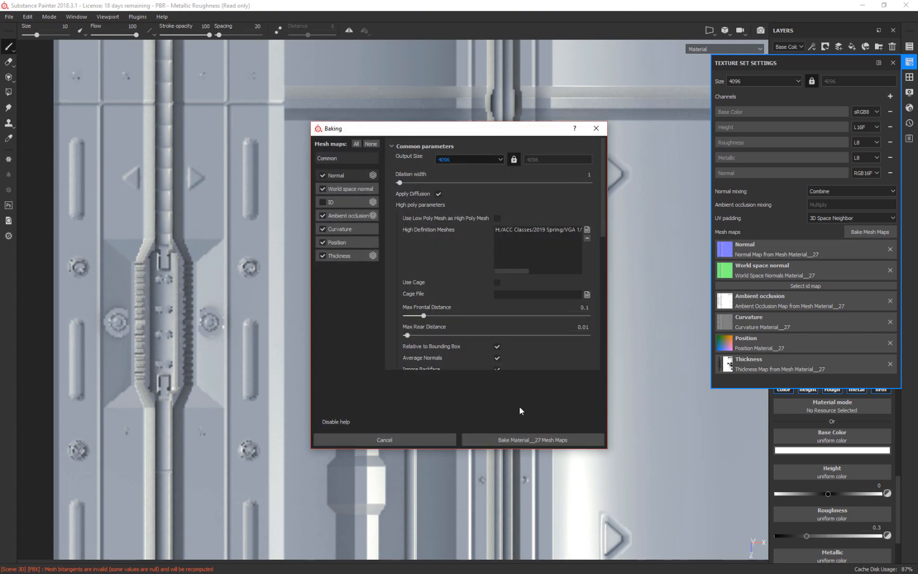
left_click(520, 441)
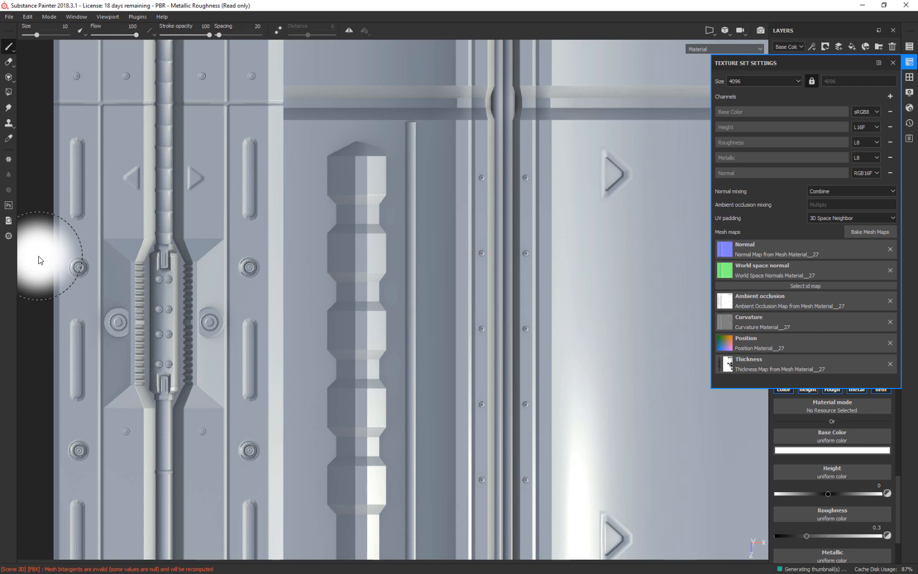
Examine the rebaked panel, pipe and bolt details across the trim sheet, closing the texture set settings.
key("alt")
mouse_move(29, 340)
left_mouse_down("alt")
mouse_move(32, 222)
mouse_move(45, 278)
mouse_move(32, 350)
left_mouse_up("alt")
scroll(33, 301, "down", 5)
mouse_move(124, 171)
left_mouse_down("alt")
mouse_move(119, 225)
mouse_move(127, 82)
mouse_move(91, 98)
mouse_move(122, 209)
mouse_move(124, 291)
mouse_move(108, 340)
mouse_move(98, 254)
mouse_move(124, 94)
mouse_move(362, 235)
mouse_move(379, 180)
mouse_move(367, 239)
mouse_move(377, 234)
mouse_move(120, 226)
mouse_move(64, 202)
mouse_move(104, 211)
left_mouse_up("alt")
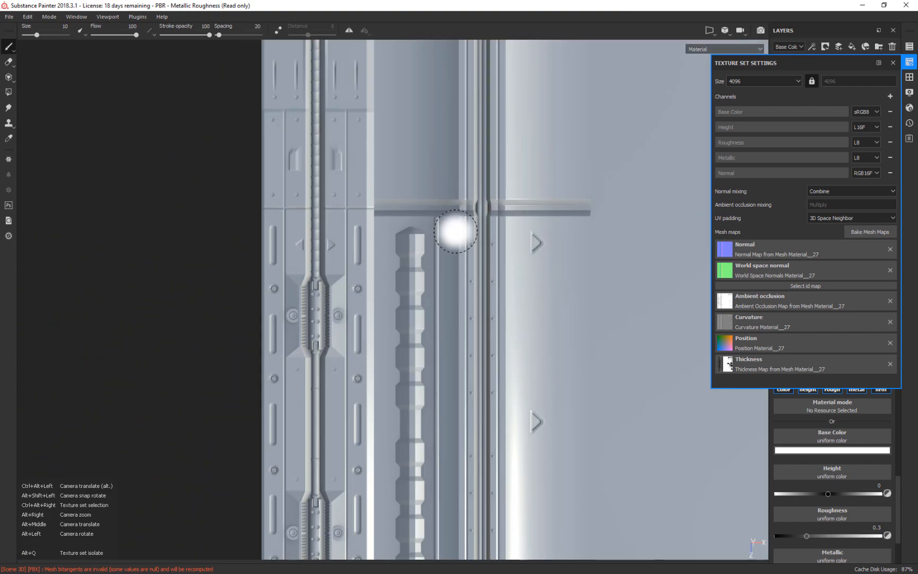
middle_click_drag(185, 273, 108, 297, "alt")
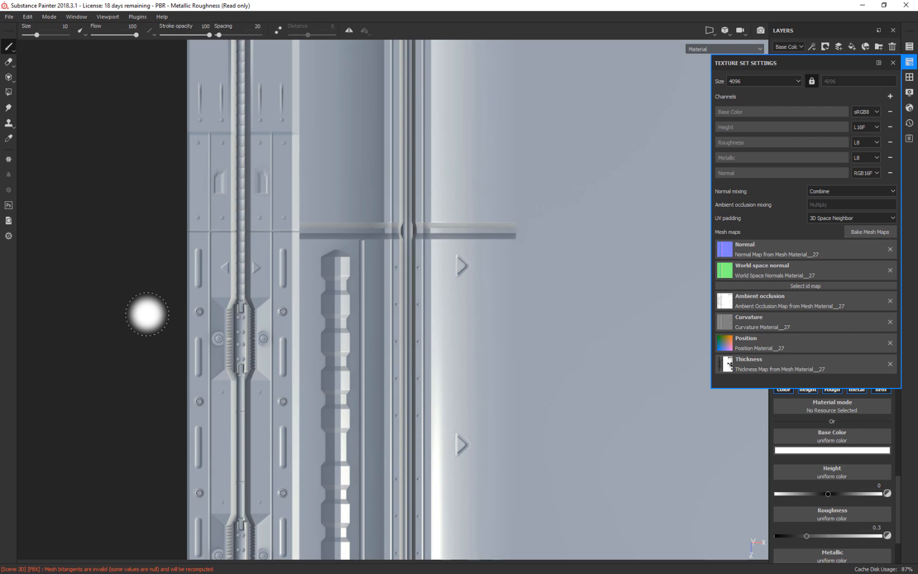
left_click(893, 63)
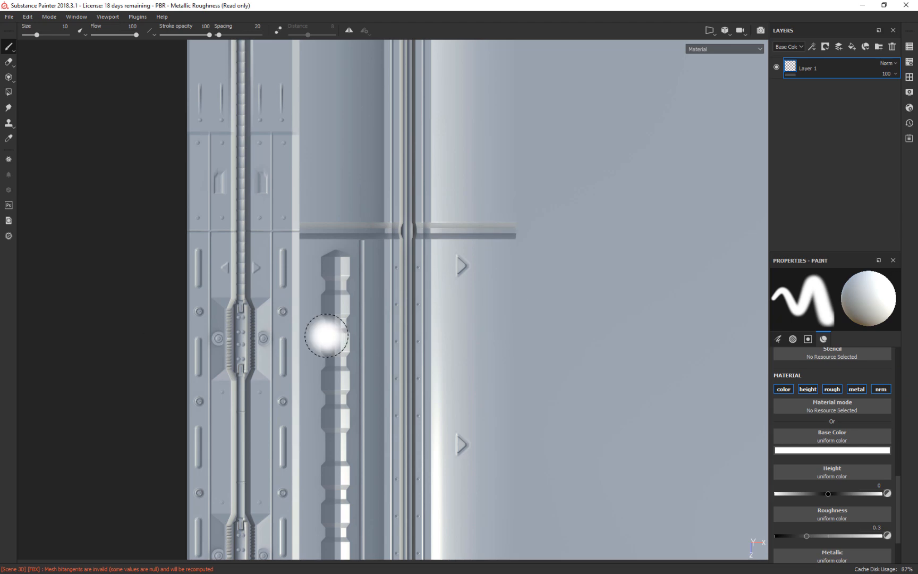
left_click_drag(164, 182, 182, 164, "alt")
left_click_drag(202, 158, 148, 158, "alt")
right_click_drag(143, 258, 261, 32, "alt")
middle_click_drag(226, 297, 240, 146, "alt")
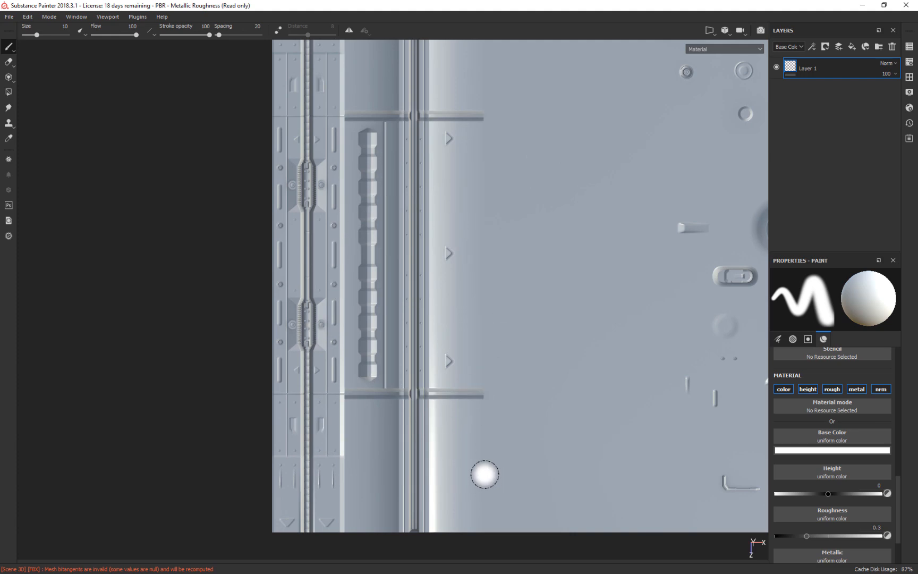
mouse_move(534, 164)
middle_mouse_down("alt")
mouse_move(361, 208)
mouse_move(466, 263)
middle_mouse_up("alt")
mouse_move(319, 231)
middle_mouse_down("alt")
mouse_move(431, 215)
mouse_move(561, 319)
mouse_move(494, 174)
mouse_move(535, 169)
middle_mouse_up("alt")
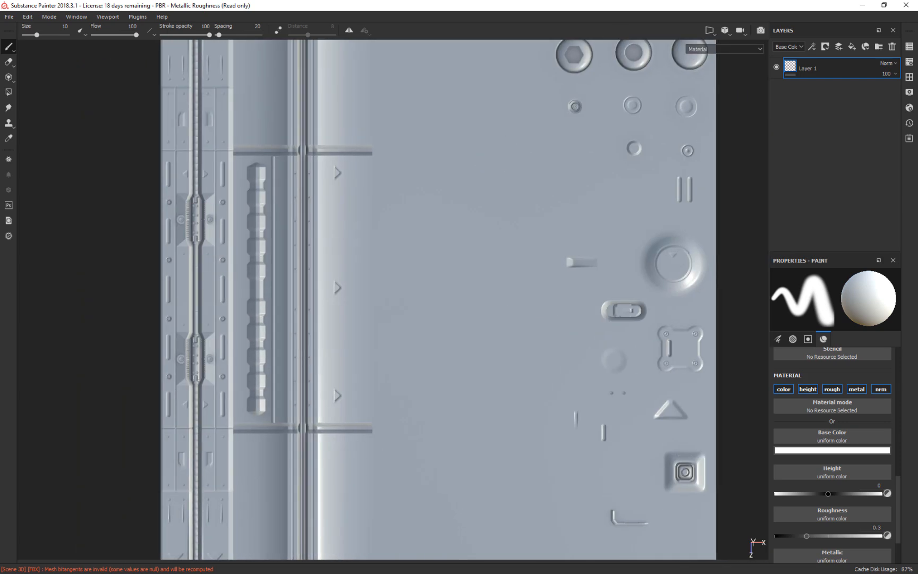